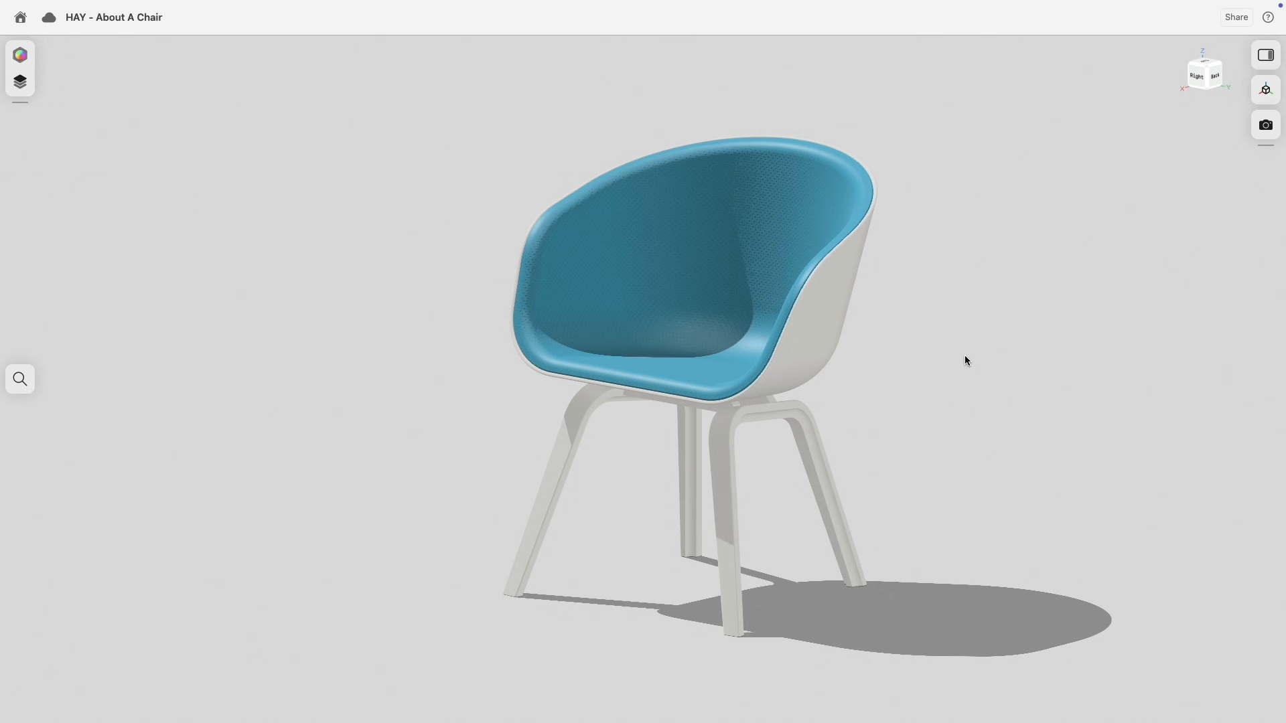
Step: Switch to the chair scene in Blender and select the backdrop plane, both side area lights and the top area light in turn
key(super+Tab)
key(super+Tab)
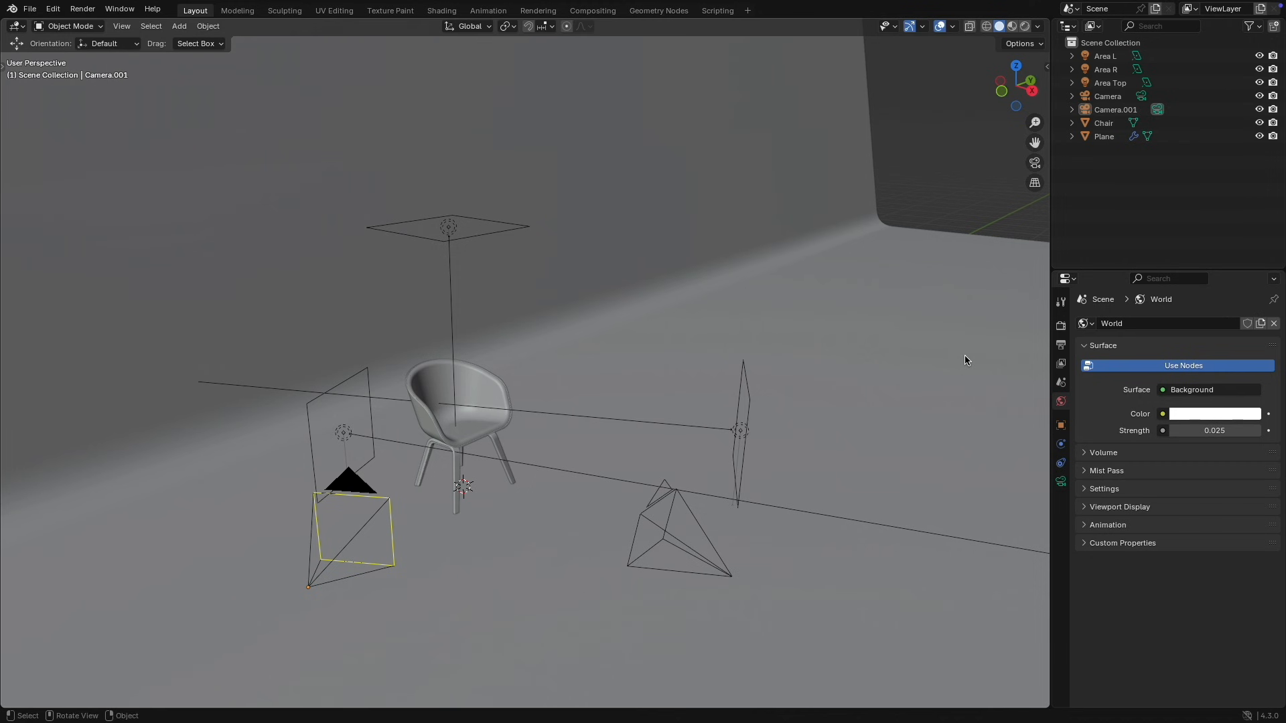
click(965, 359)
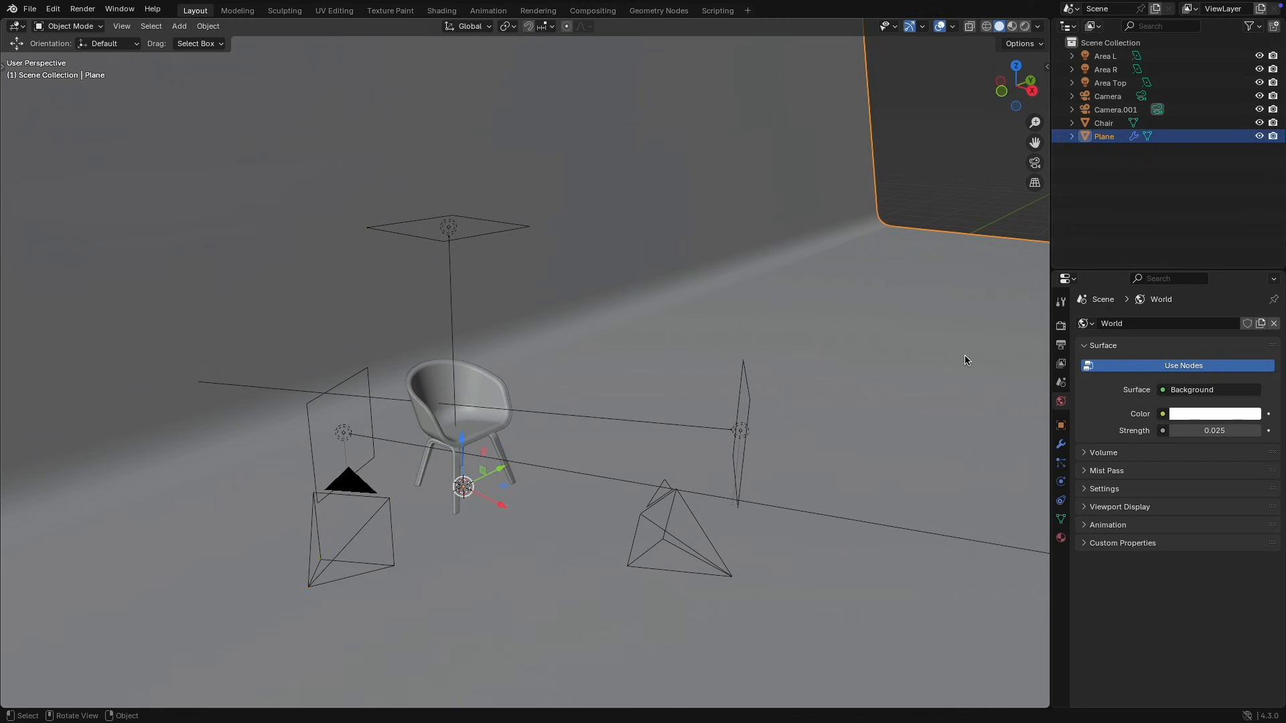
click(740, 430)
click(339, 436)
click(450, 231)
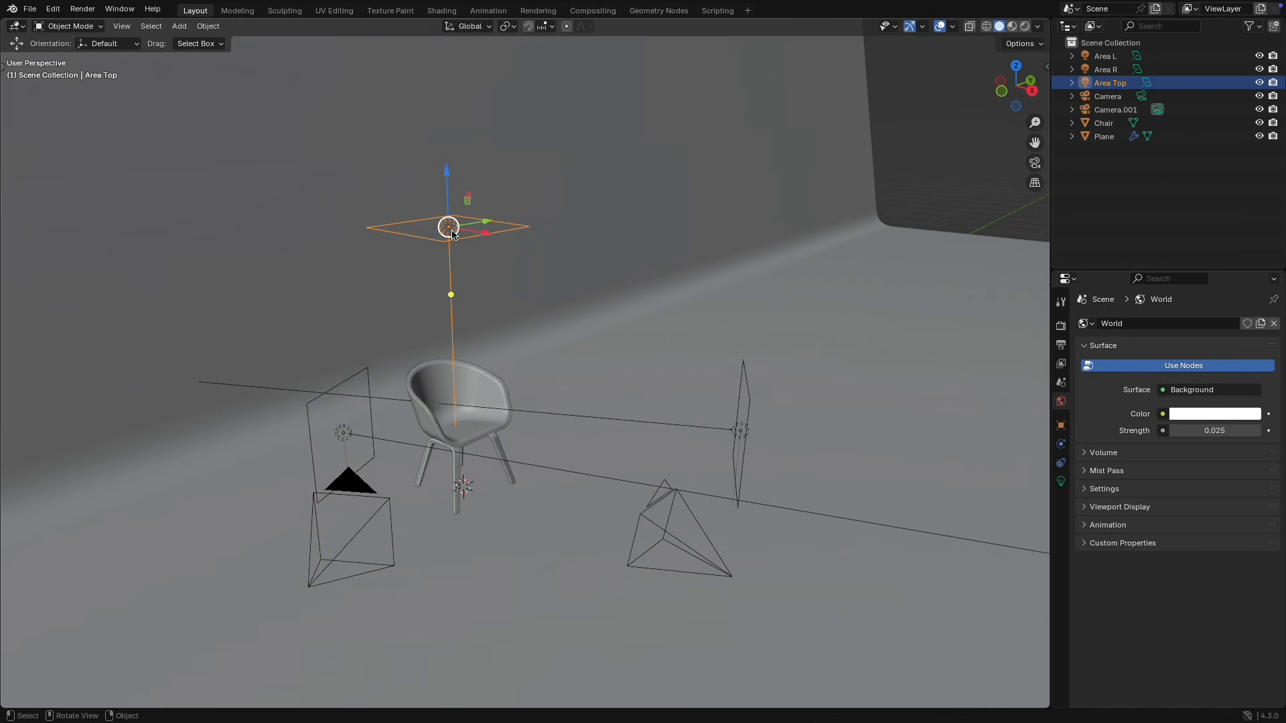
Step: Show the render settings and display the chair scene in rendered shading through the active camera
click(1061, 326)
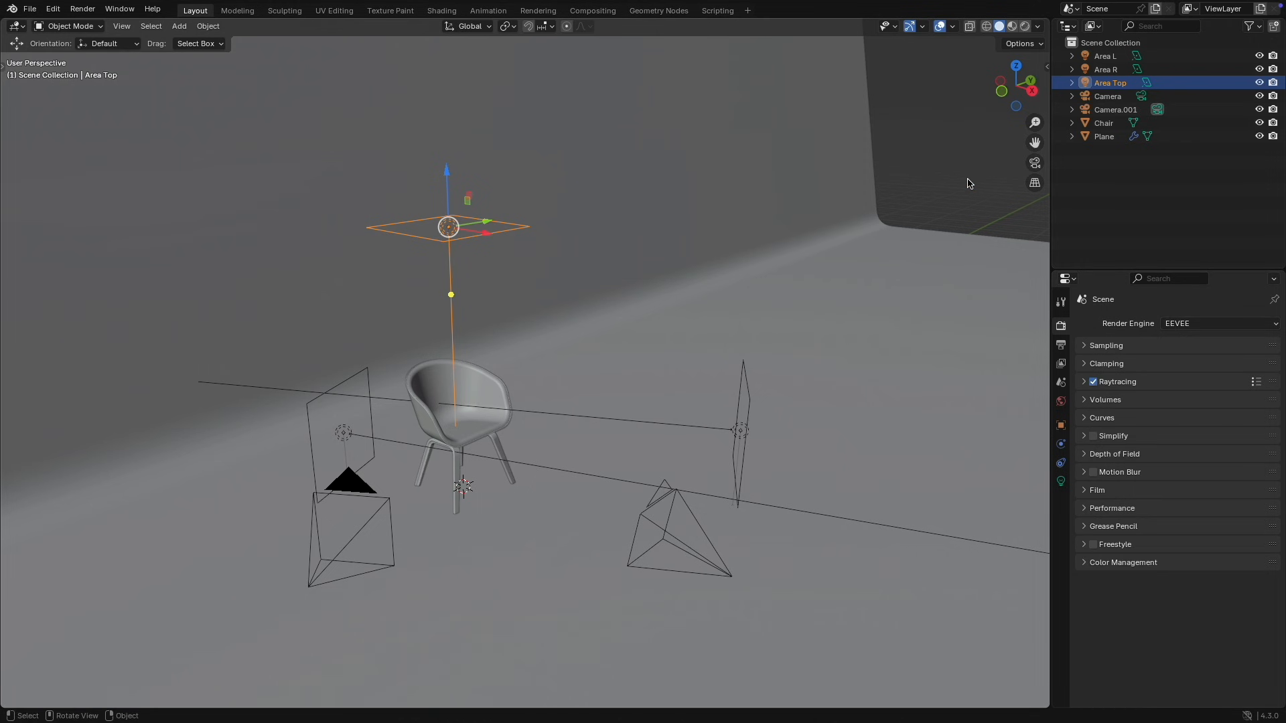
click(1025, 28)
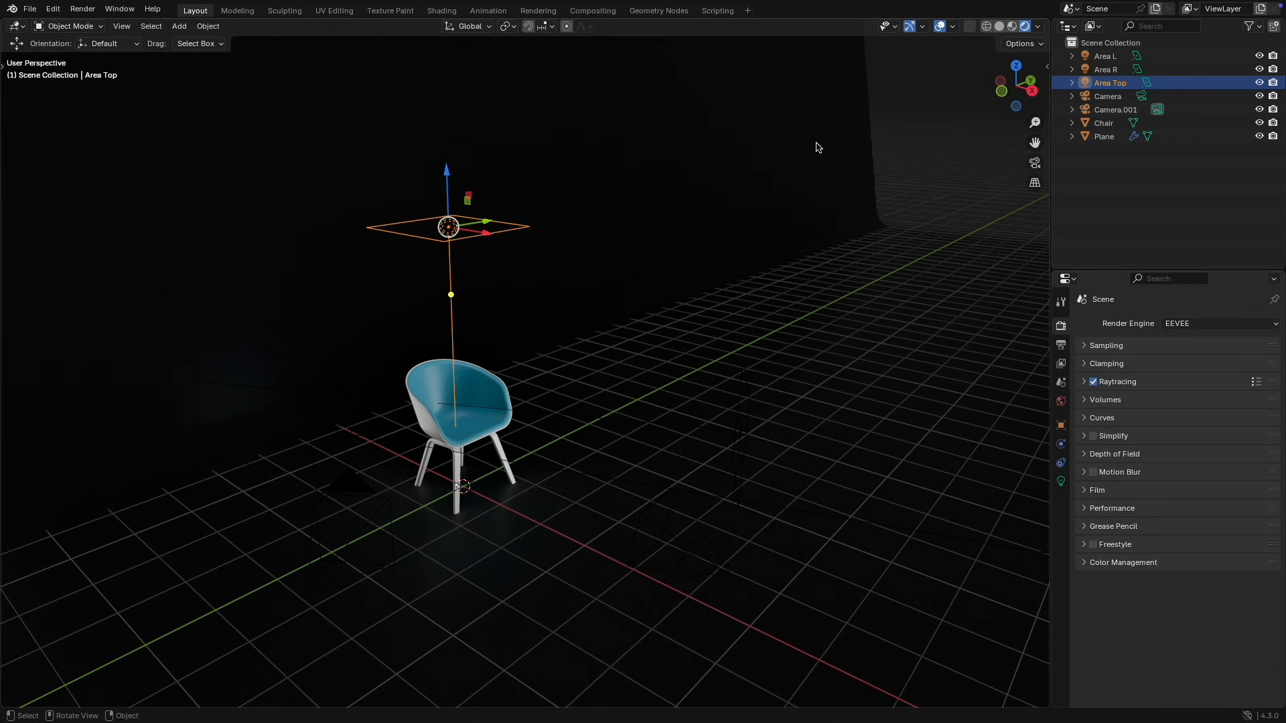
click(1035, 163)
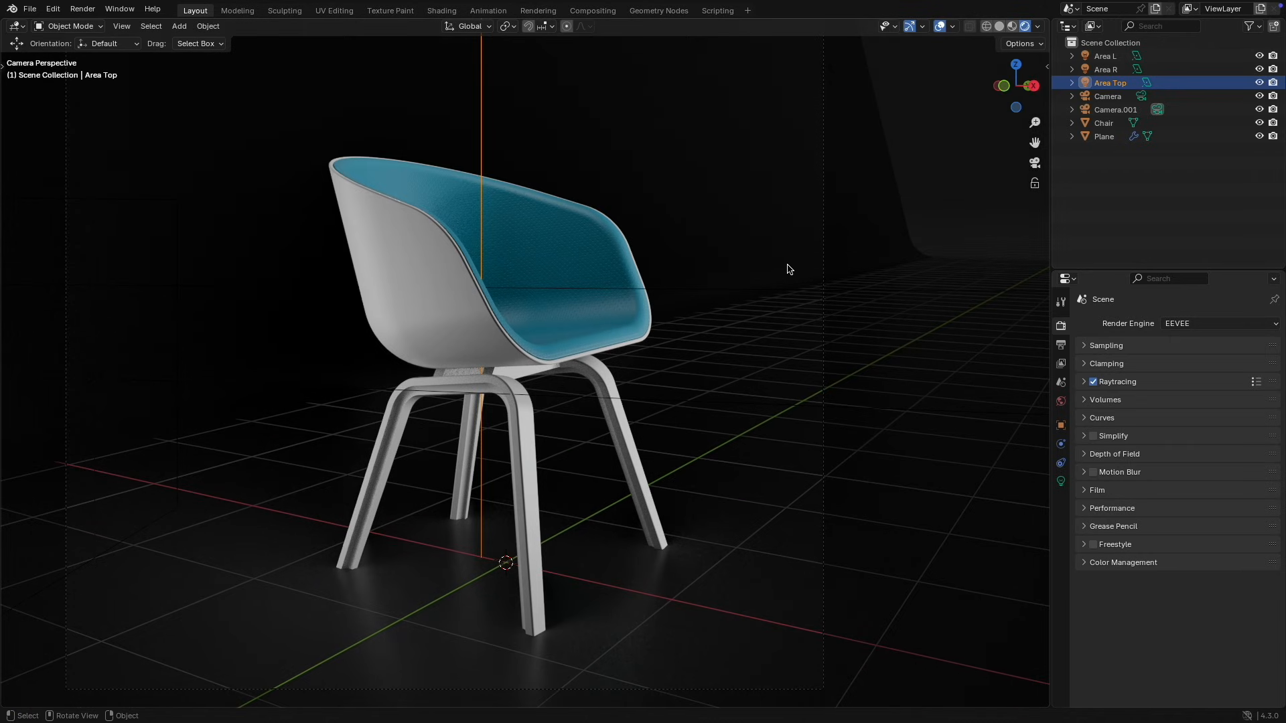
Step: Hide and show the Area L, Area R and Area Top lights in turn to compare each light's effect on the chair
click(1260, 69)
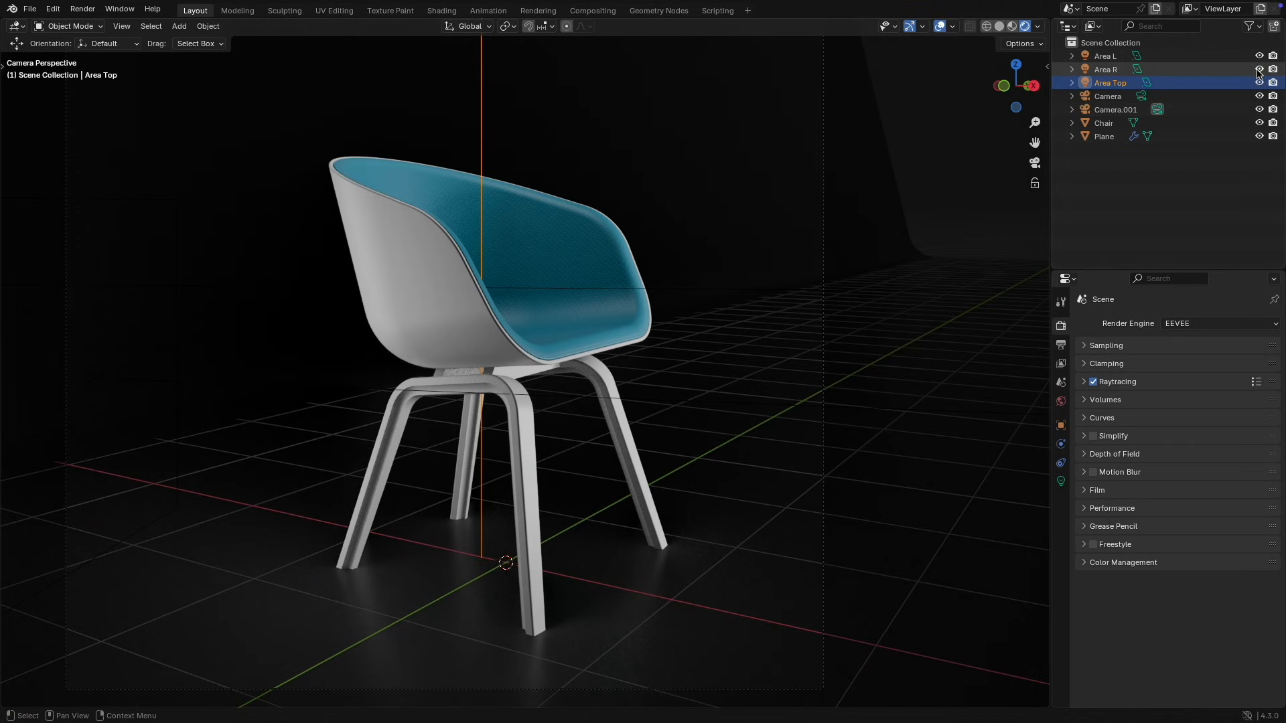
click(1260, 55)
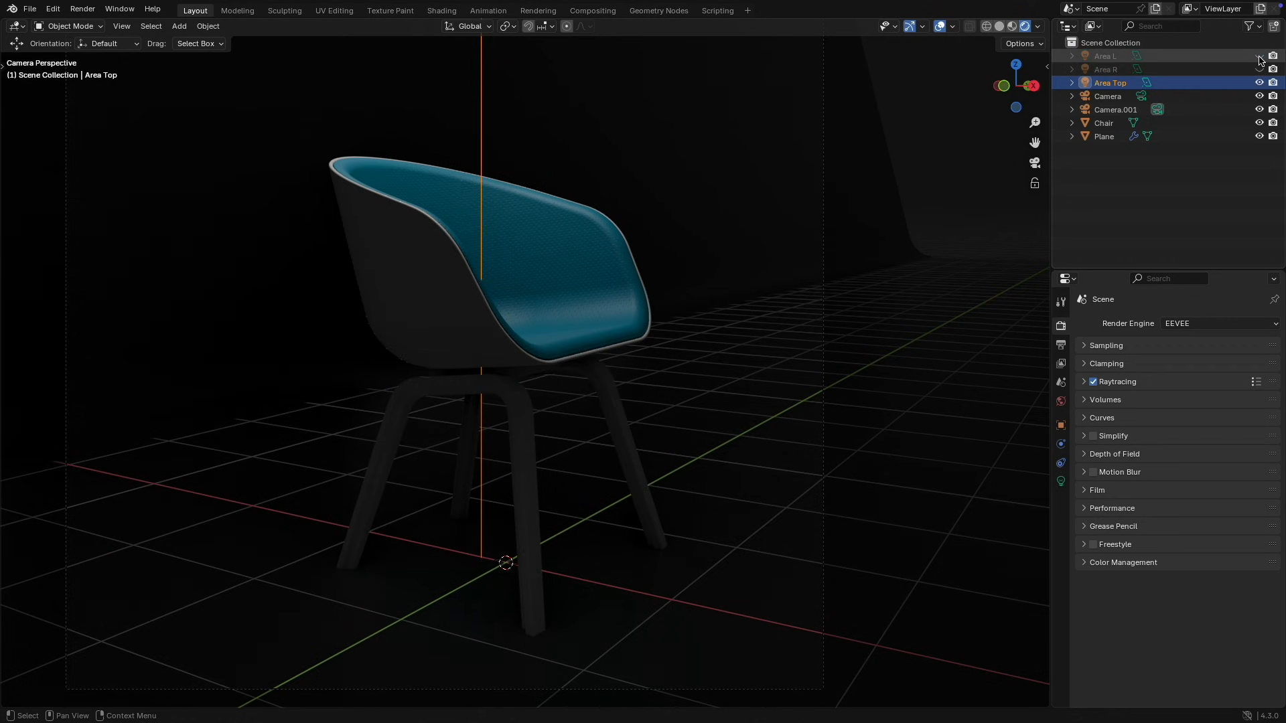
click(1259, 83)
click(1259, 69)
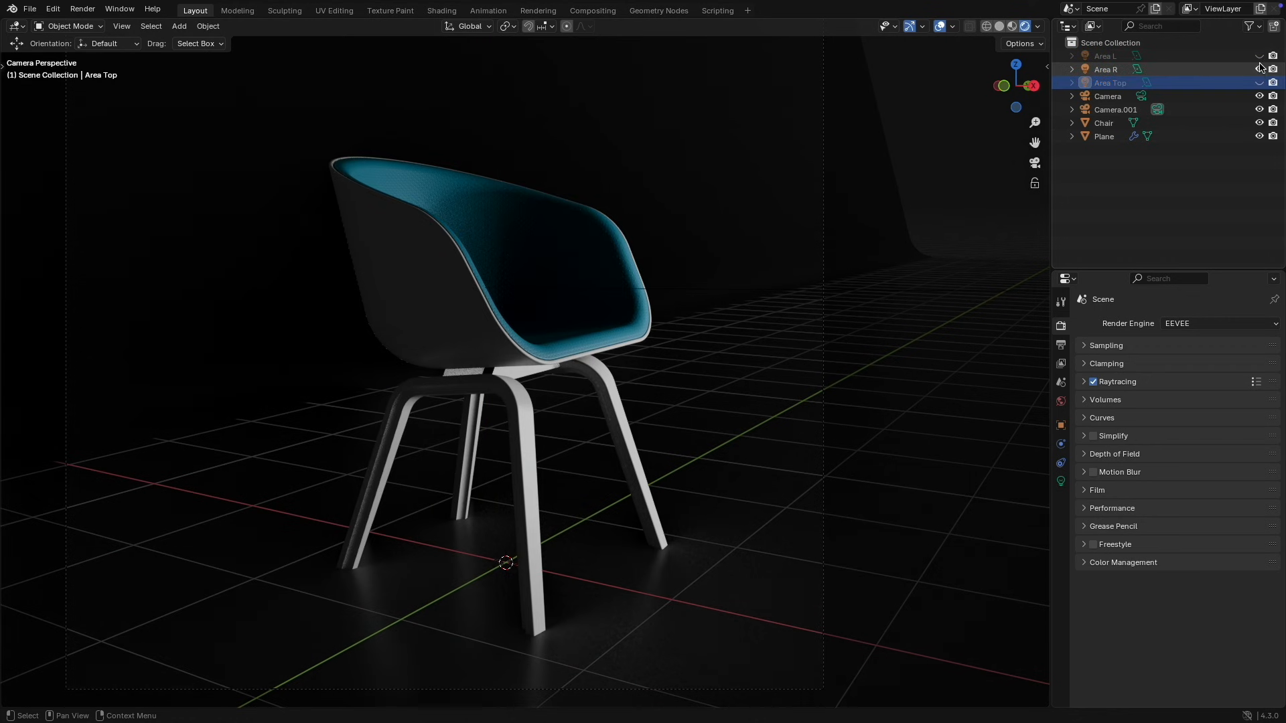
click(1260, 69)
click(1260, 56)
click(1260, 56)
click(1260, 83)
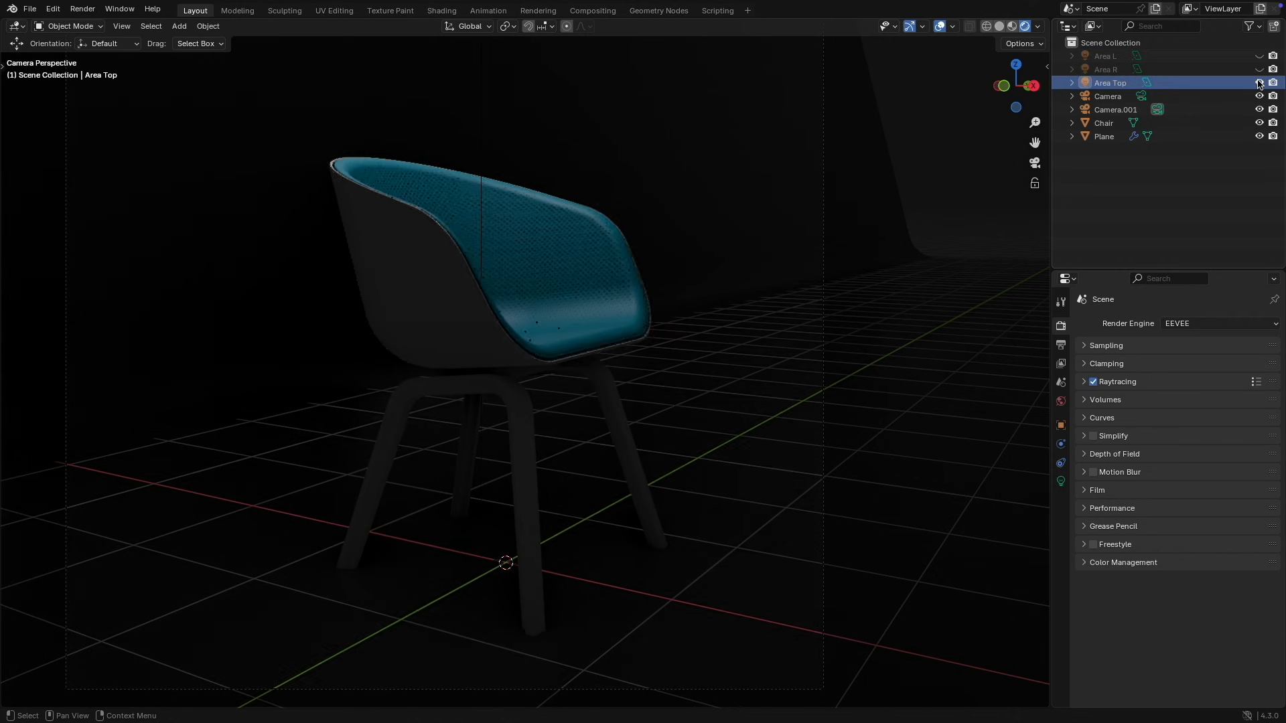
click(1260, 69)
click(1260, 56)
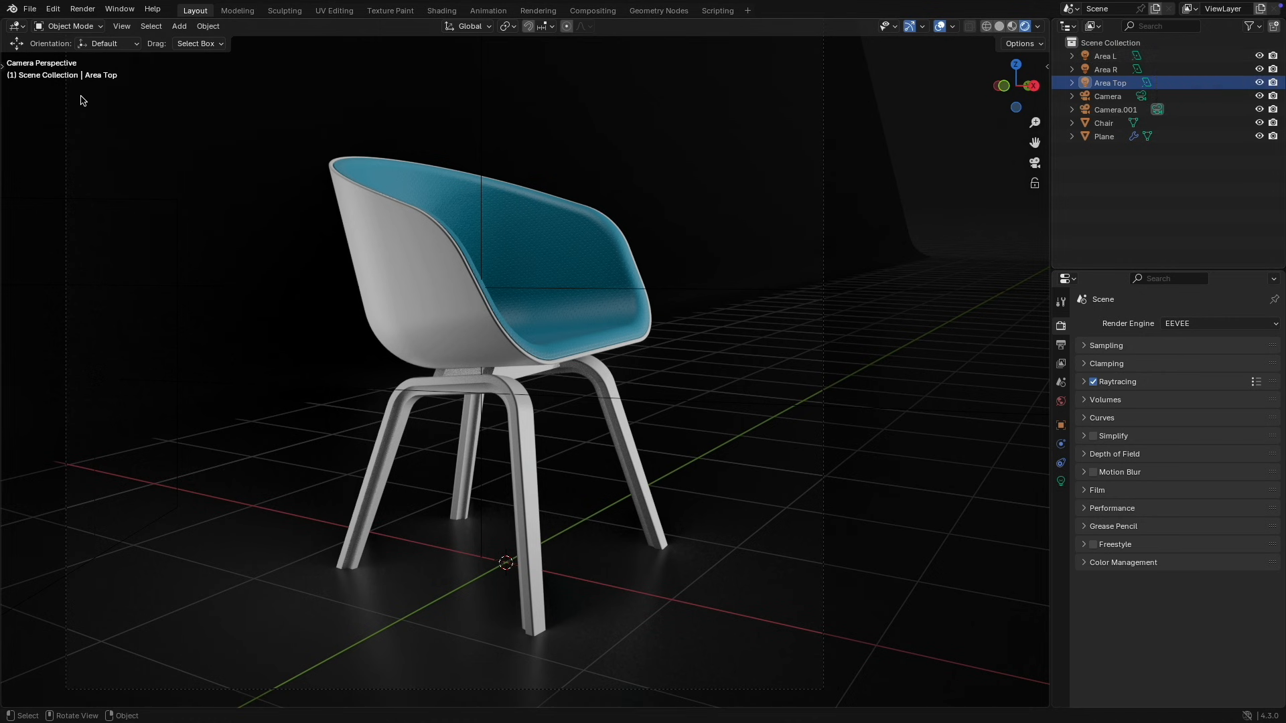
Step: Render a still image of the chair scene and enlarge the render window to full size
click(82, 9)
click(93, 24)
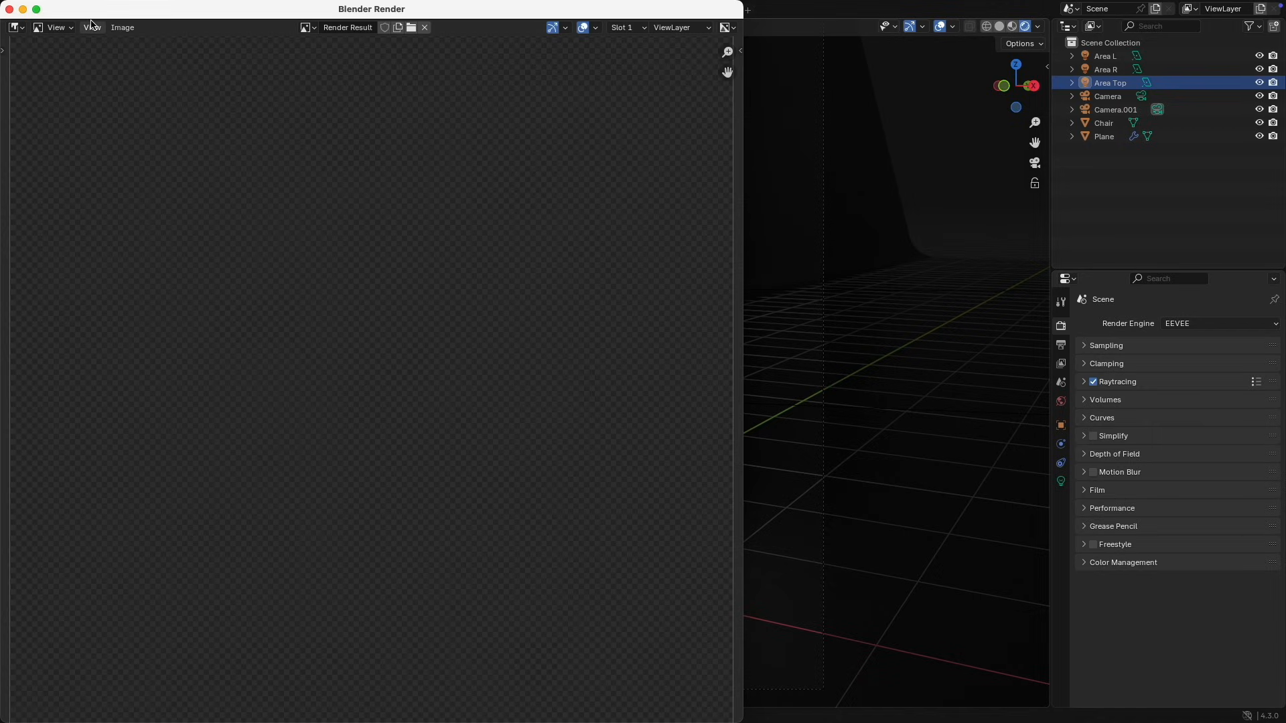
click(36, 10)
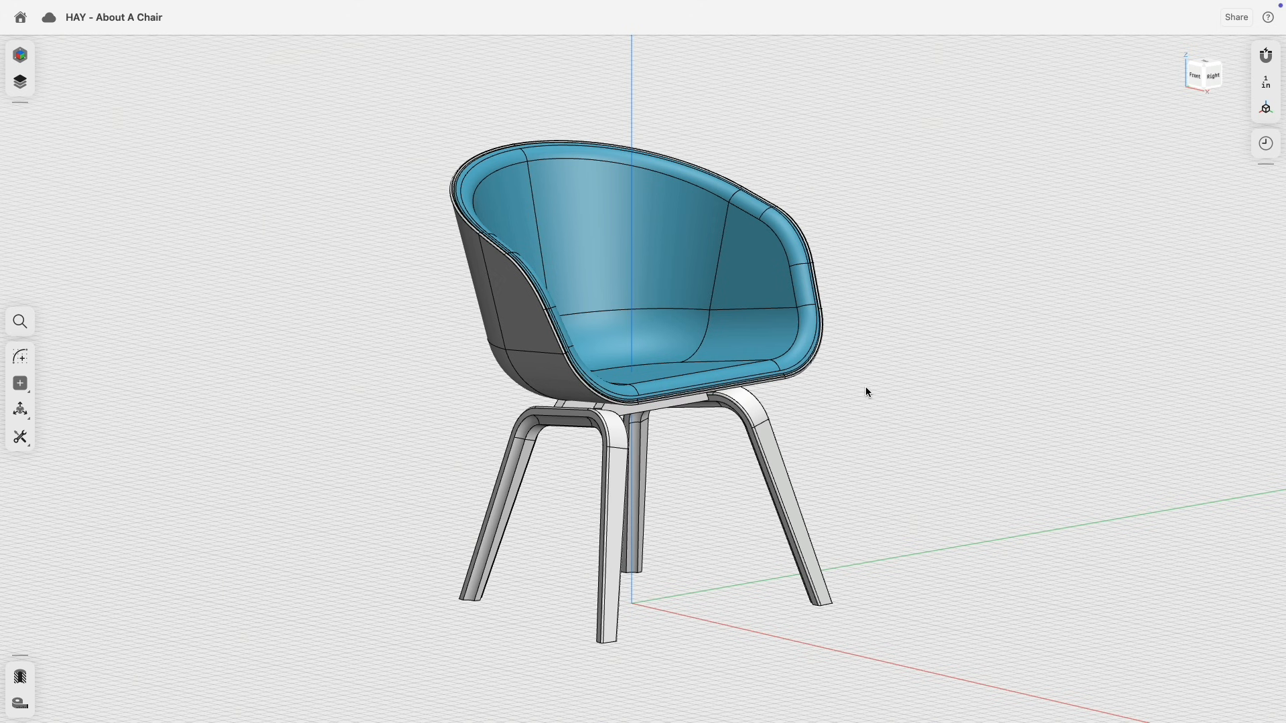
Step: Switch the chair model to Visualization mode and inspect its seat shell and legs up close
click(21, 55)
click(56, 85)
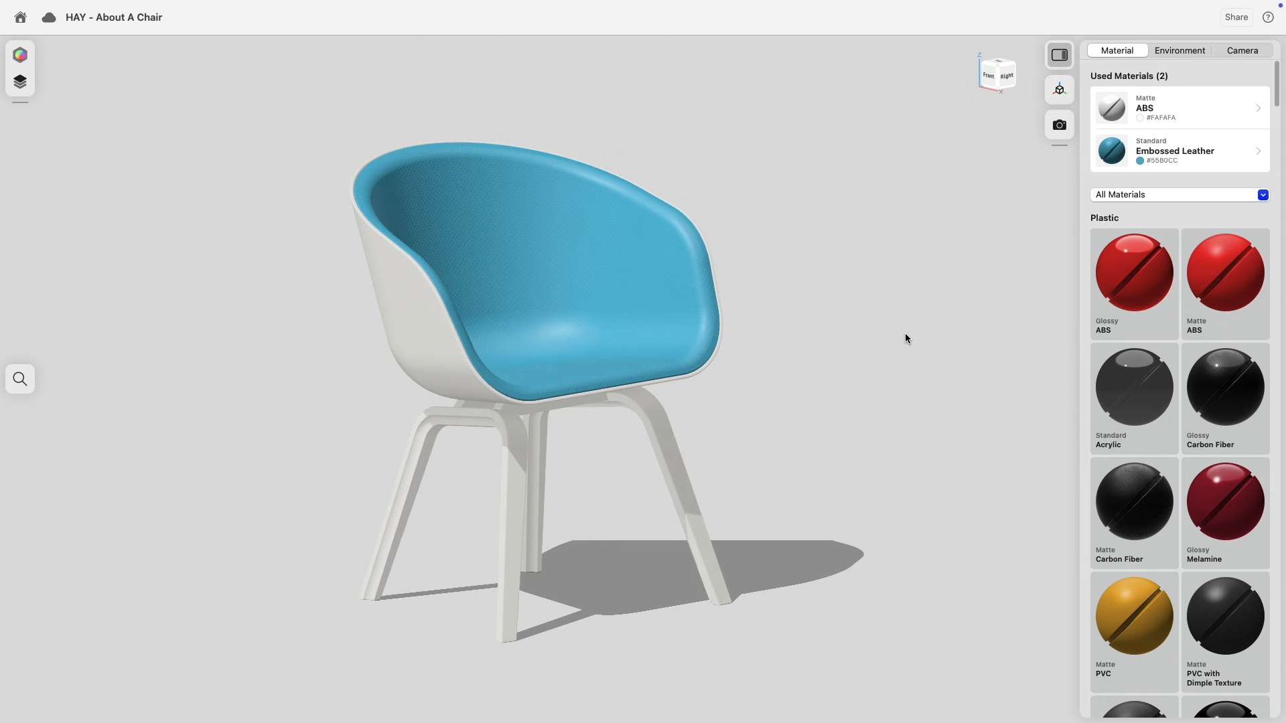
scroll(512, 436, up, 10)
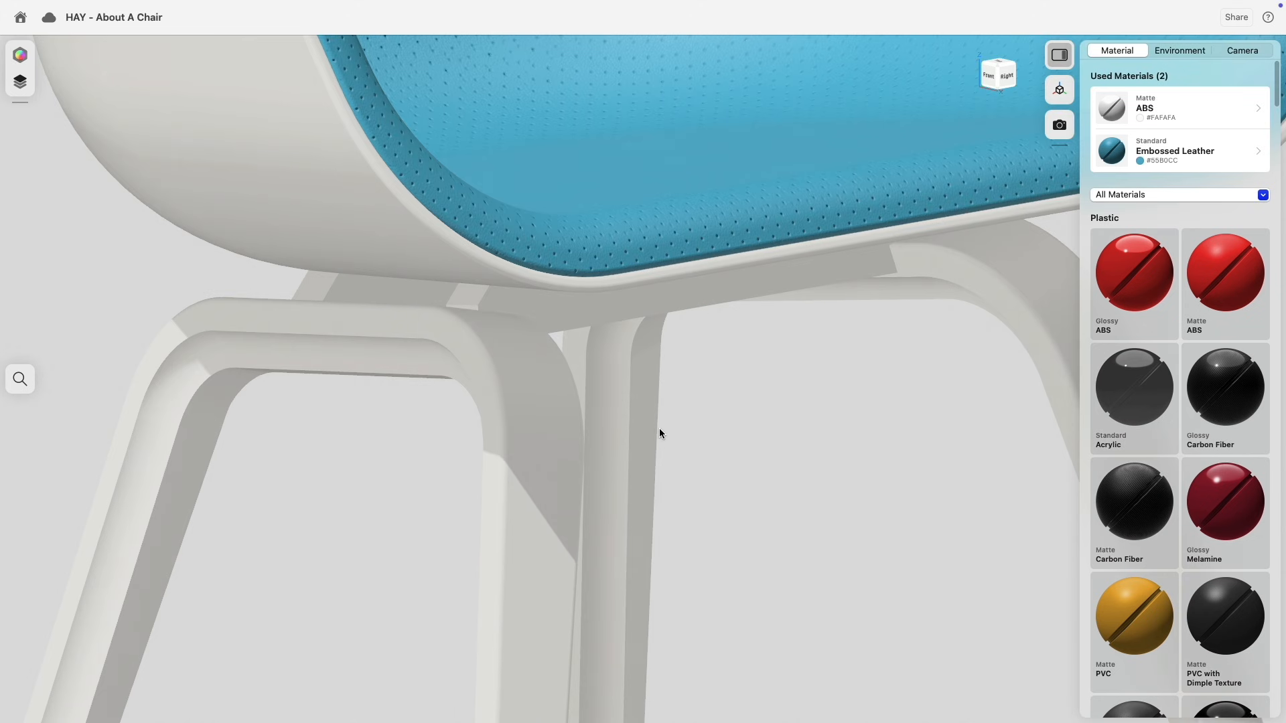
right_drag(668, 421, 718, 411)
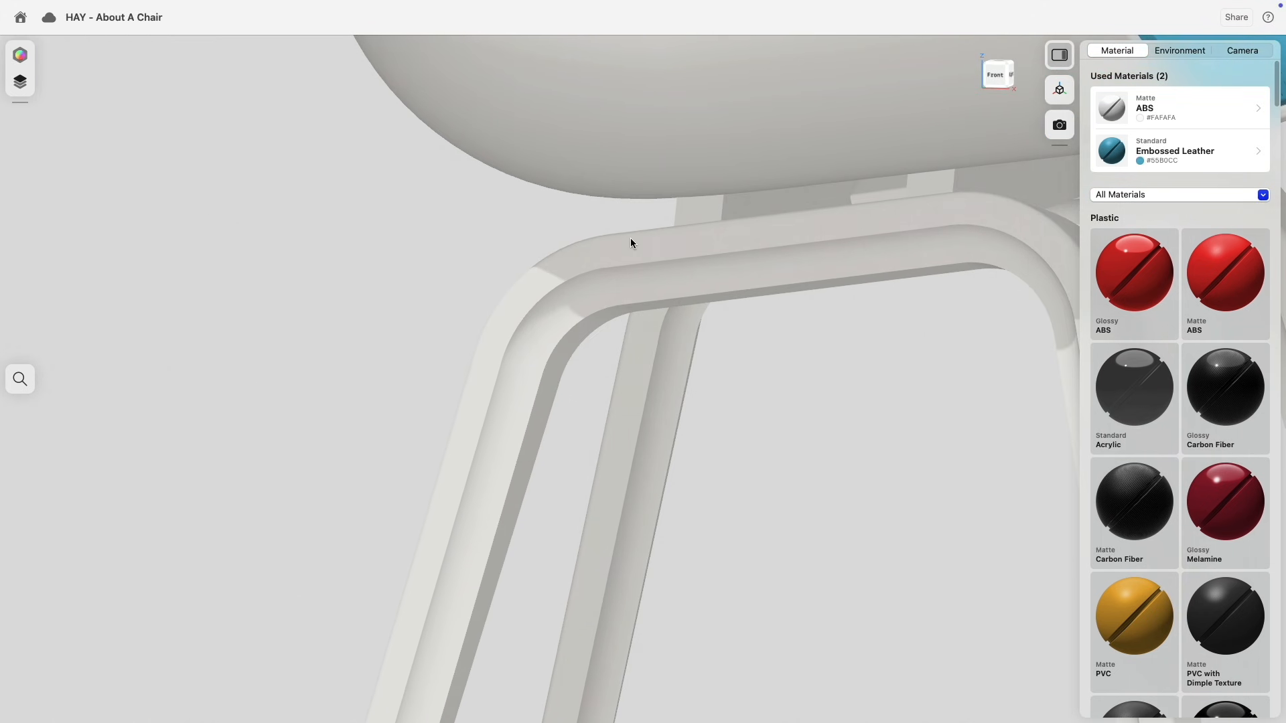
scroll(743, 340, down, 10)
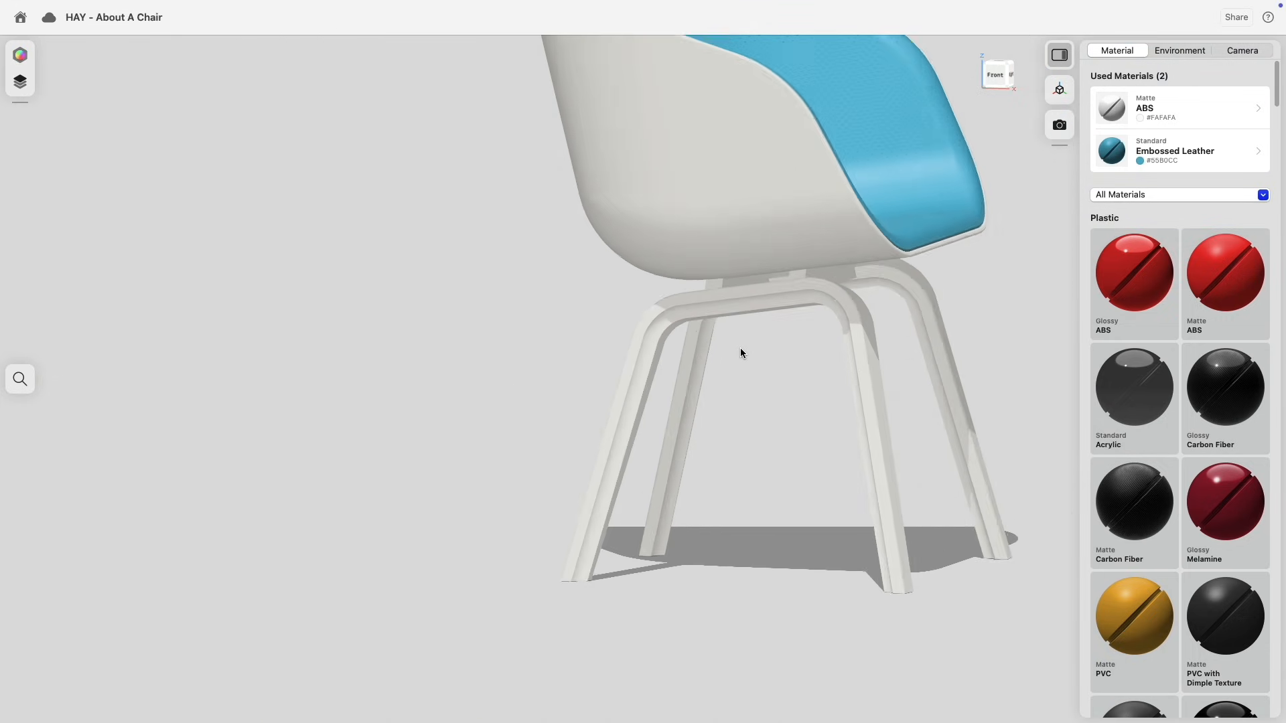
right_drag(735, 382, 717, 433)
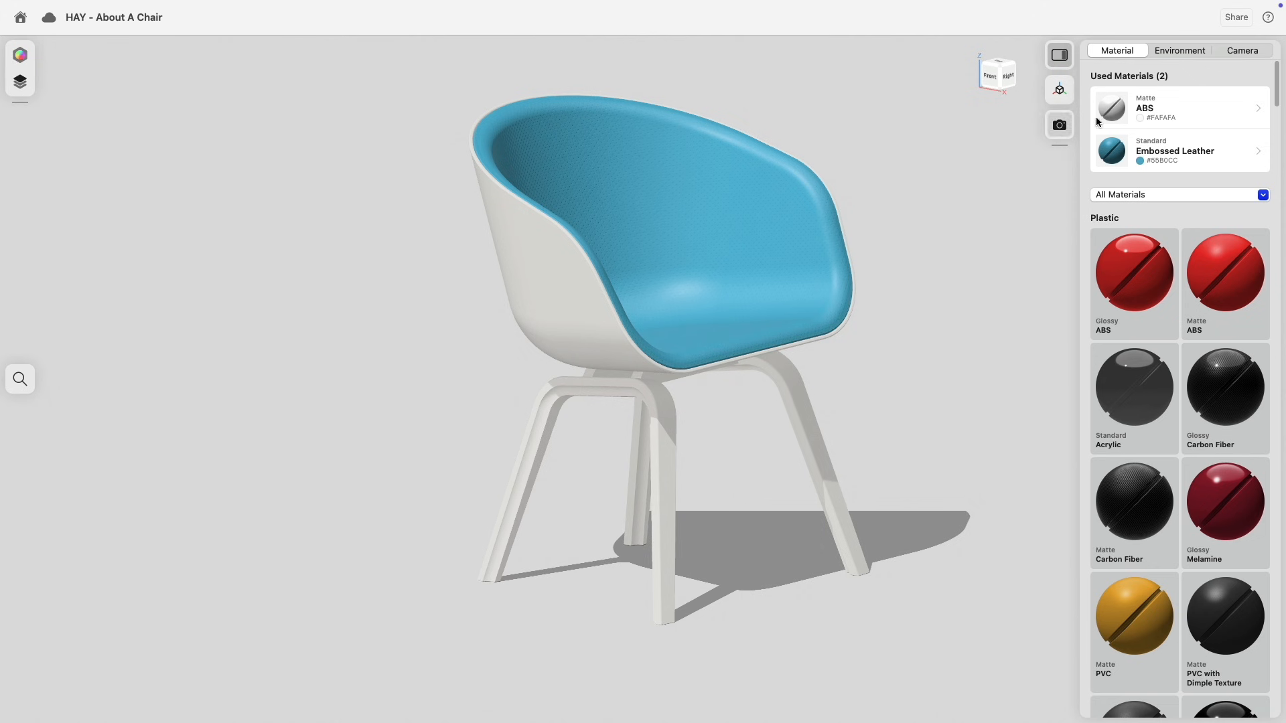
Step: Export the chair project as a USDZ file named HAY - About A Chair with visualization materials included
click(1238, 21)
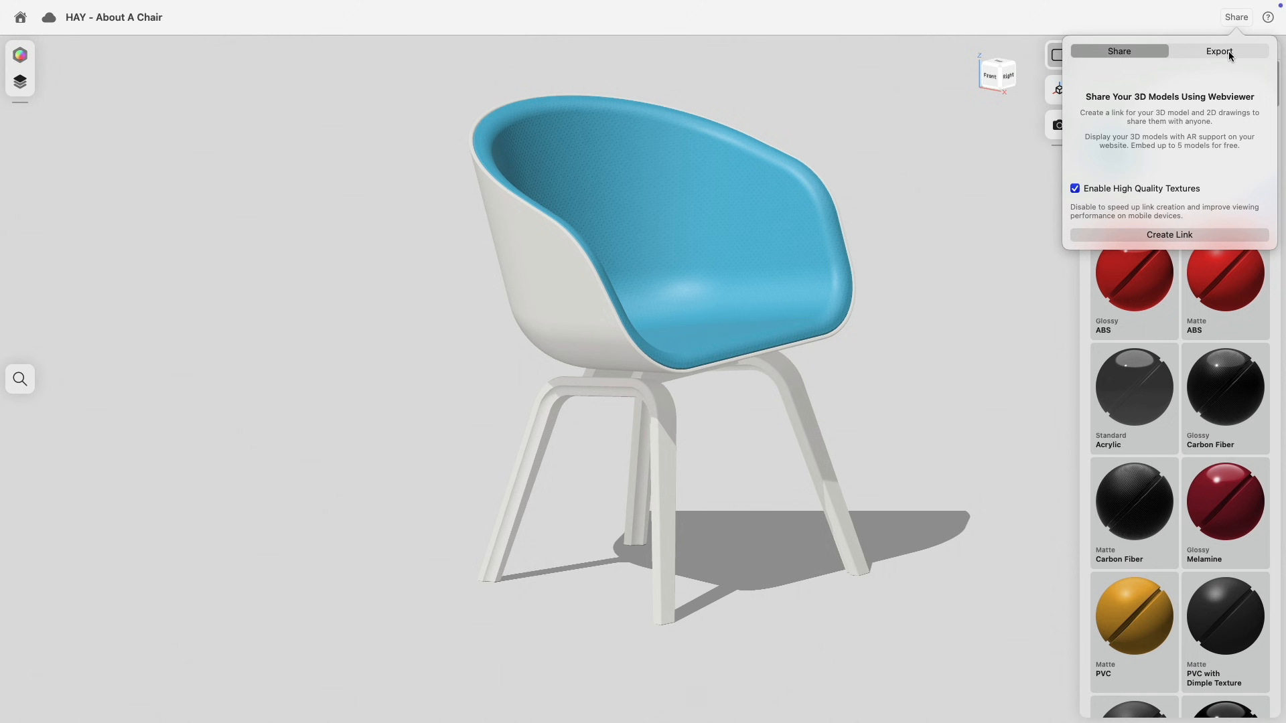
click(1229, 51)
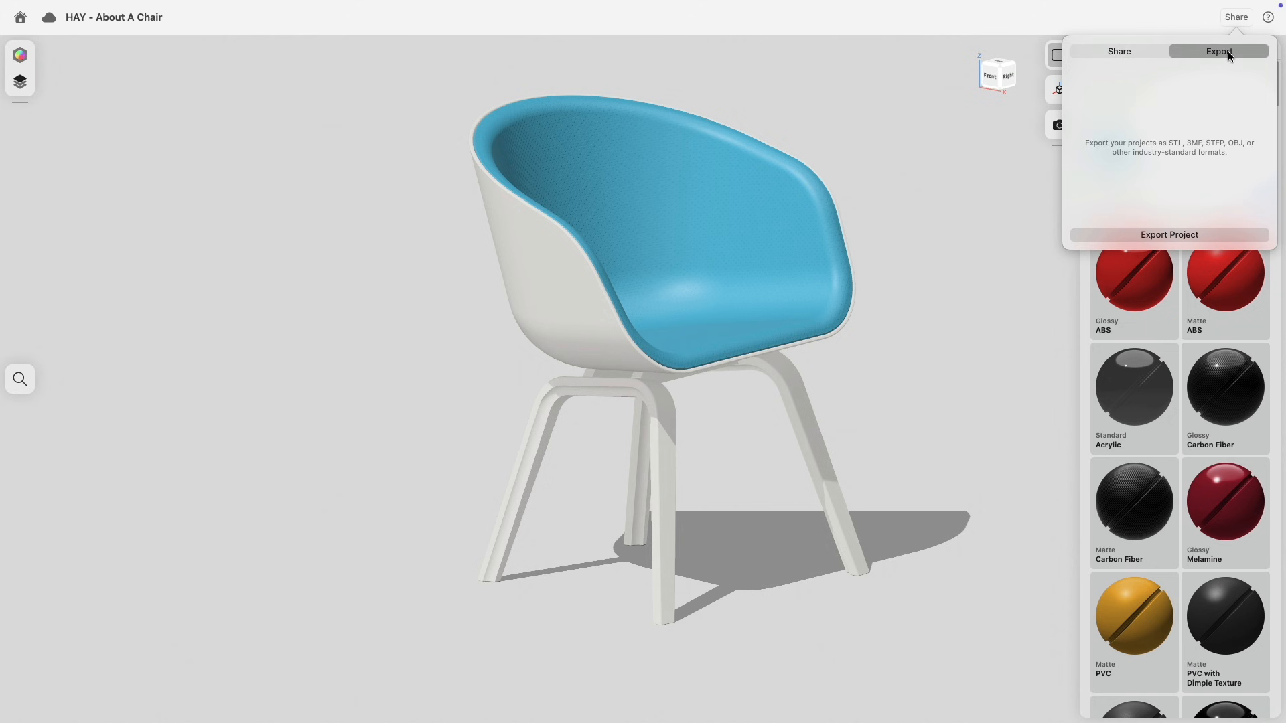
click(1206, 233)
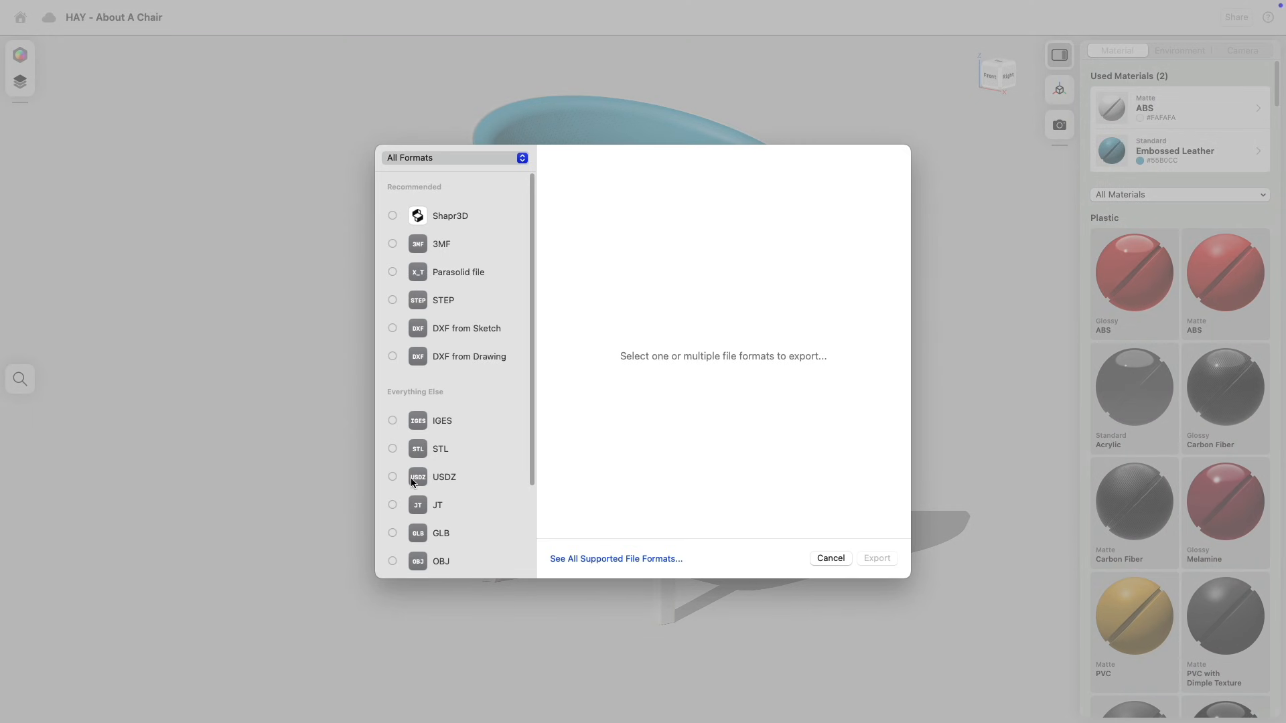
click(436, 480)
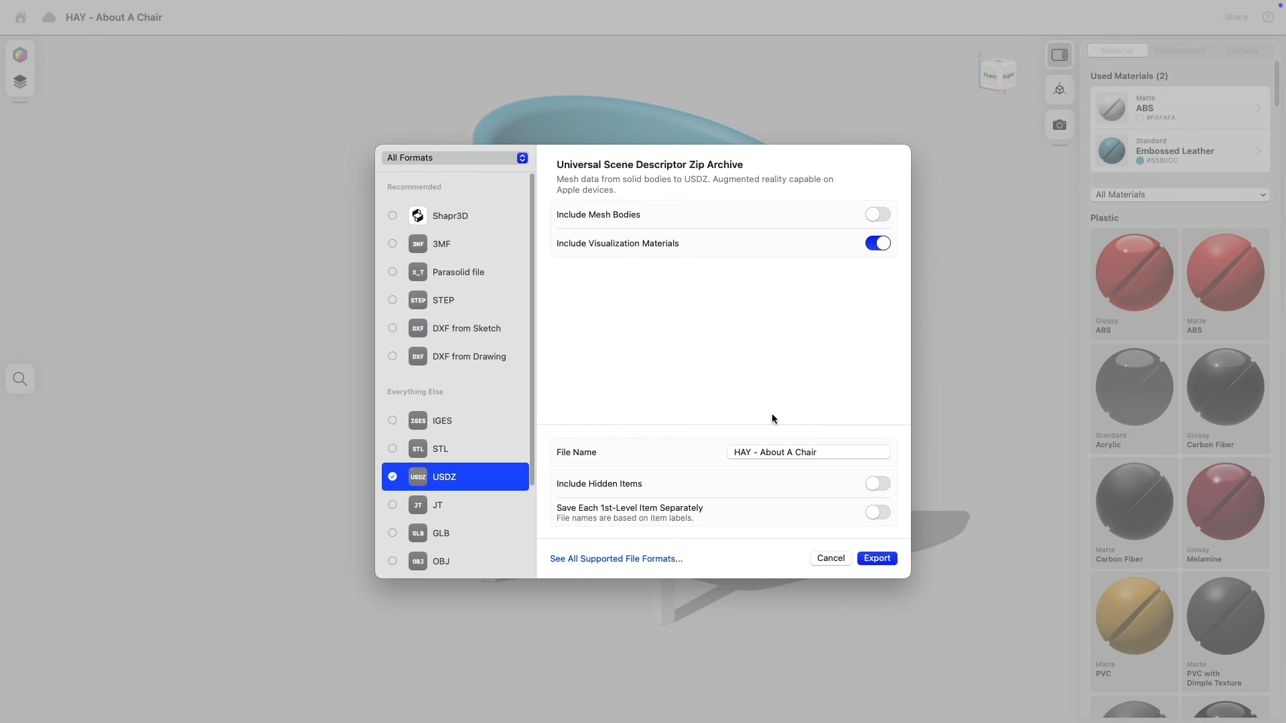
click(878, 243)
click(879, 243)
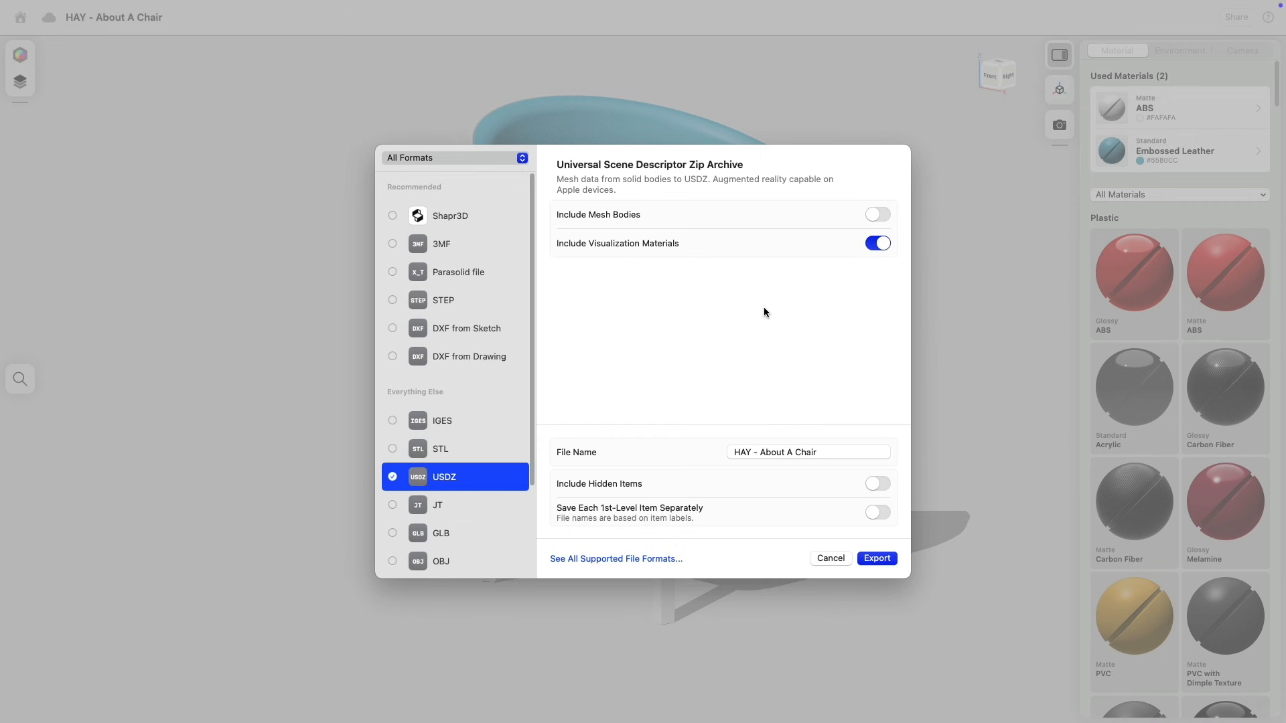
click(877, 558)
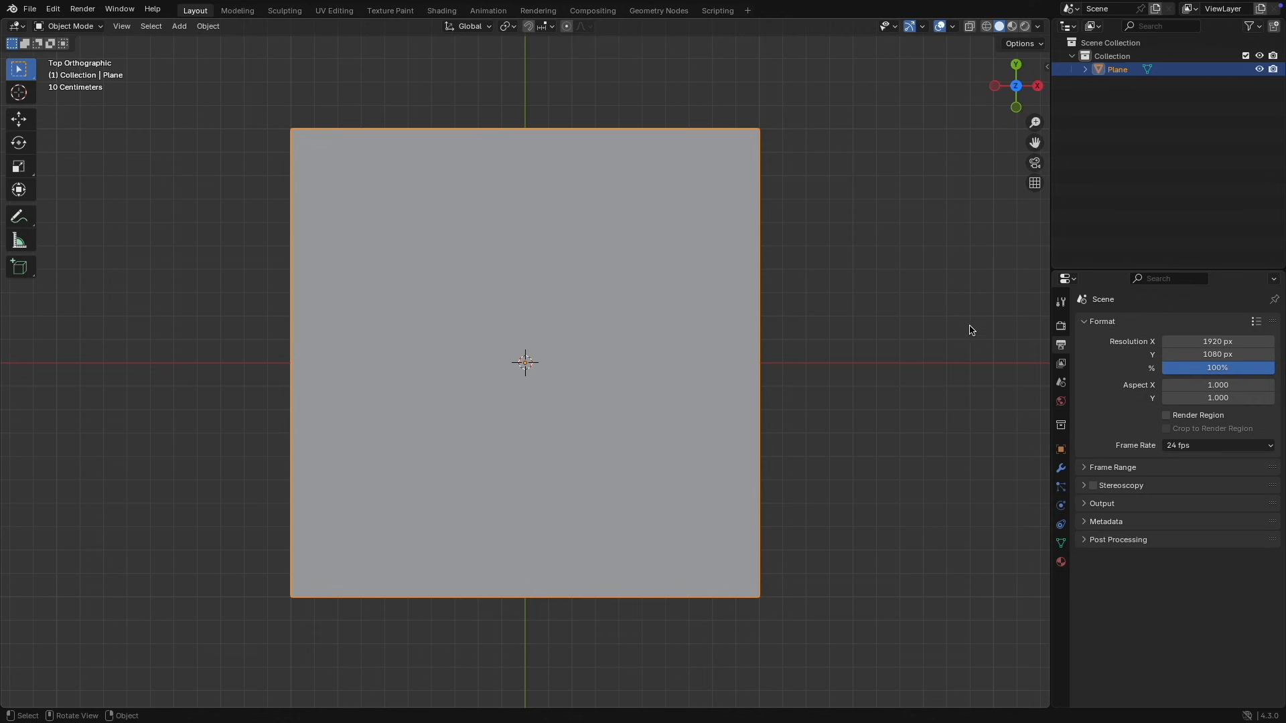
Step: Use the EEVEE render engine with raytracing enabled and set the raytracing resolution to 1:1
click(1061, 327)
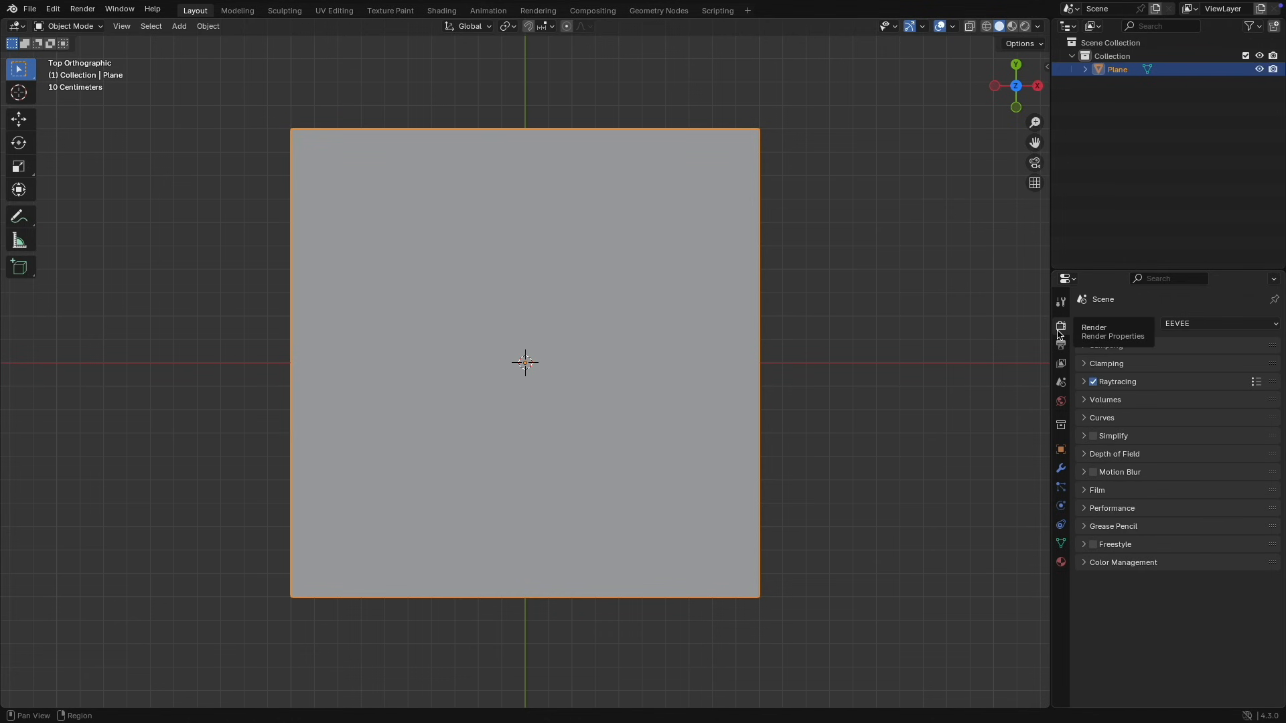
click(1195, 327)
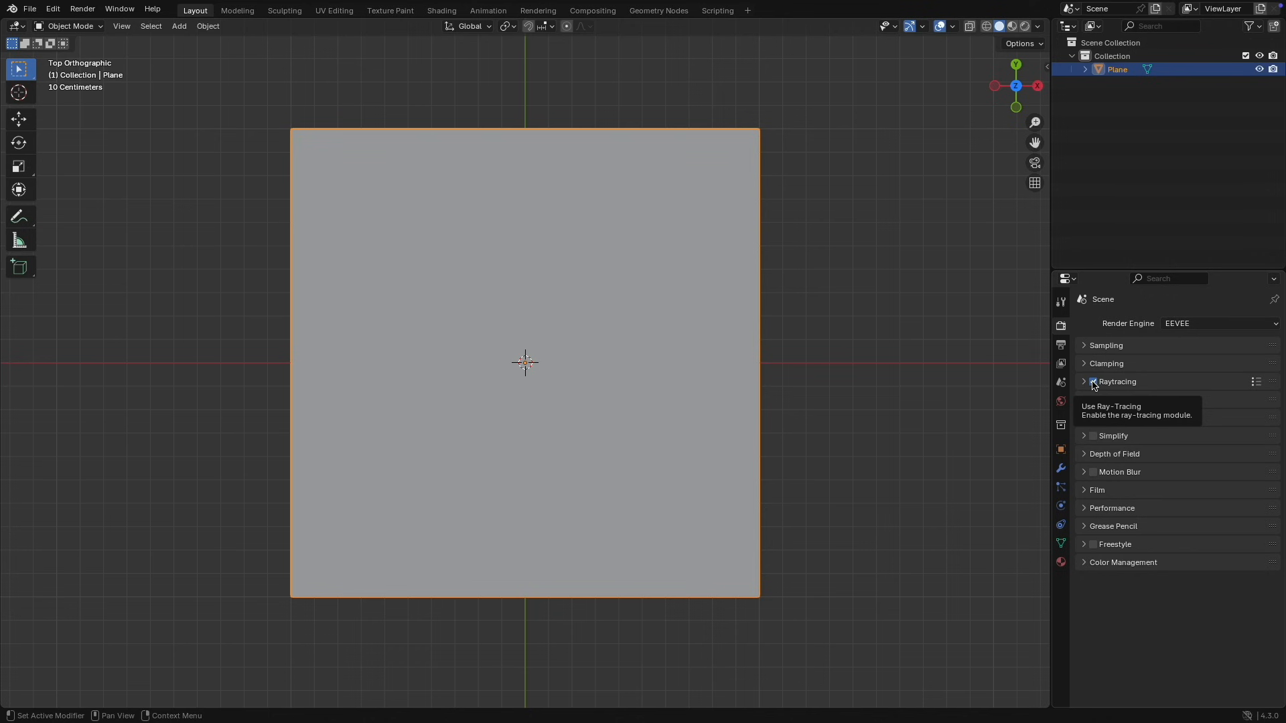
click(1094, 383)
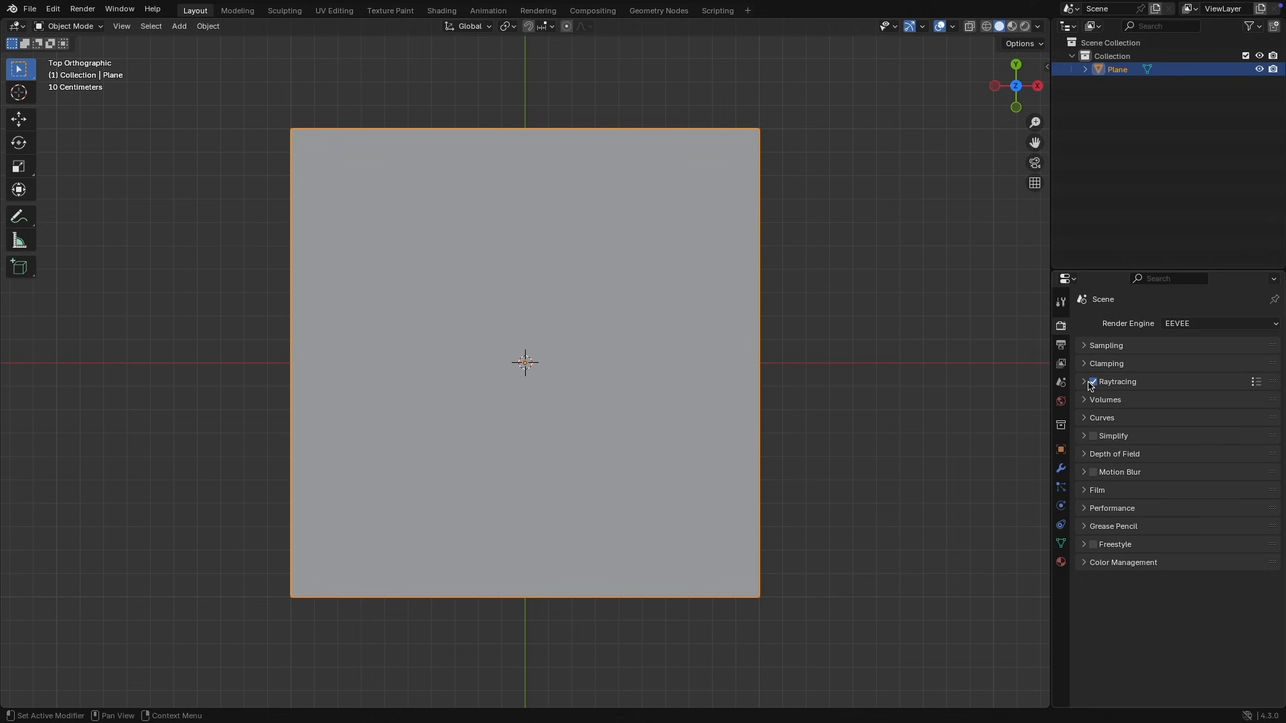
click(1085, 387)
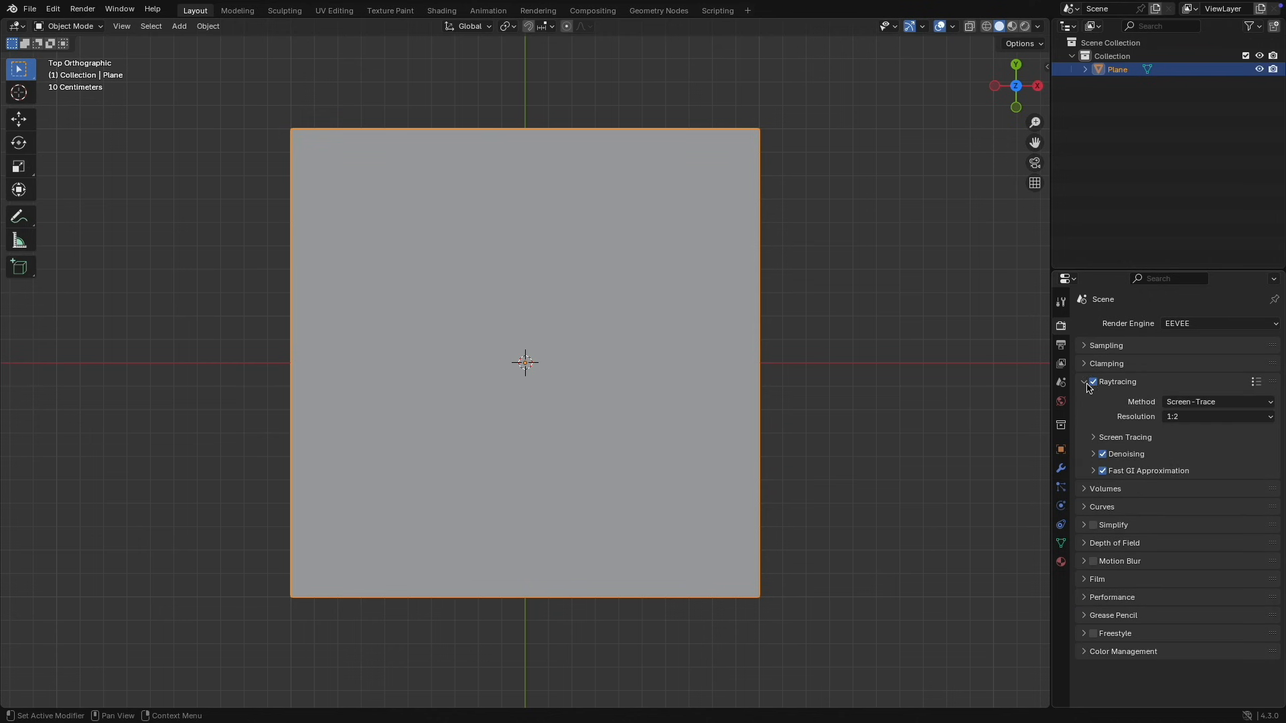
click(1193, 418)
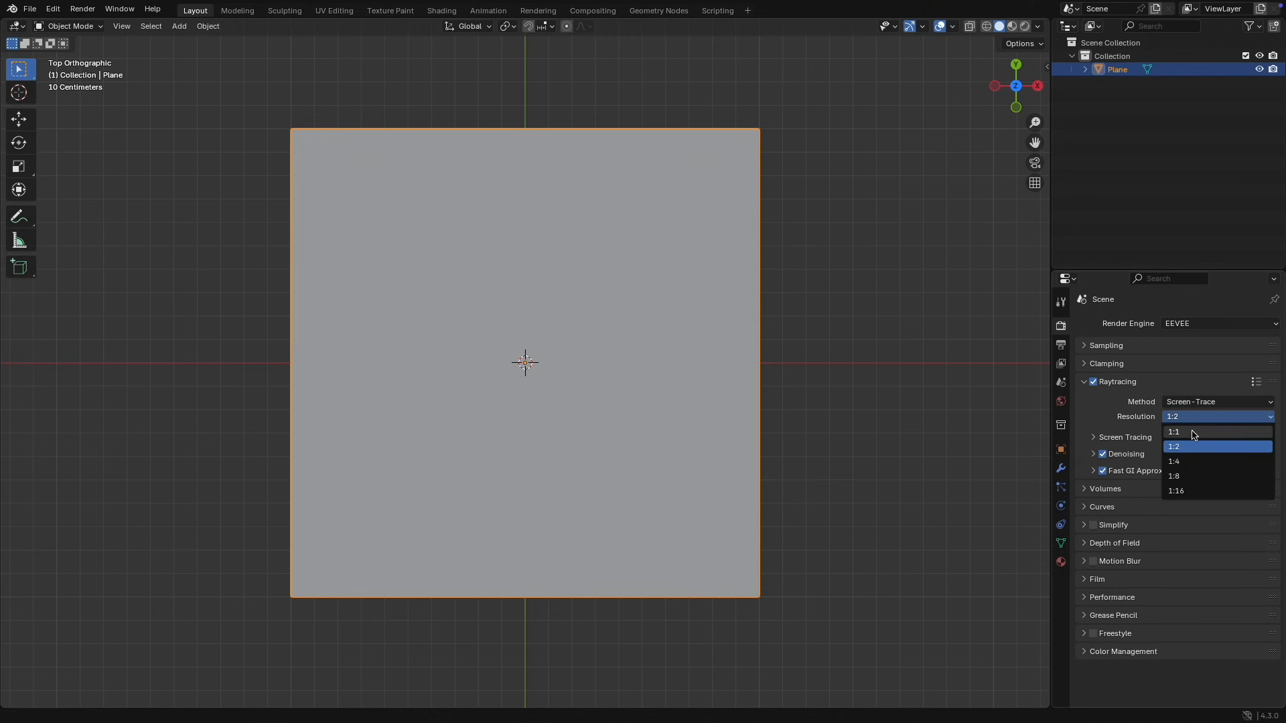
click(1193, 433)
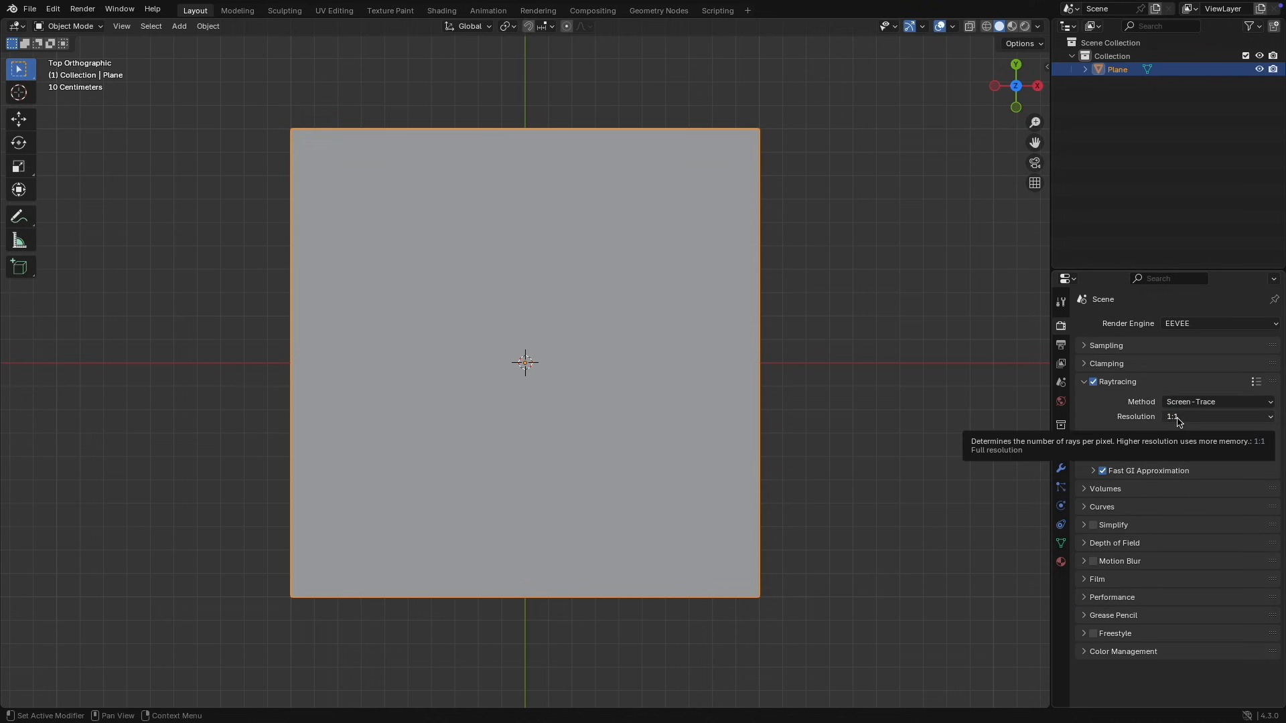
click(1179, 420)
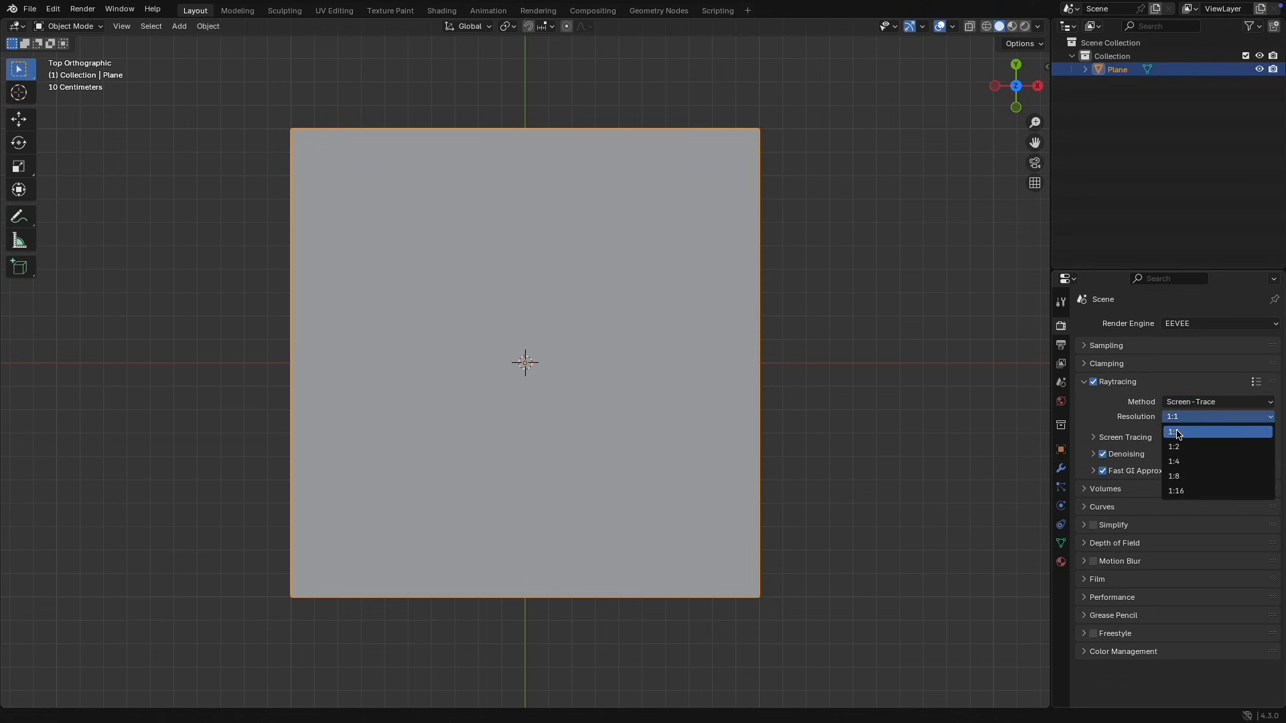
click(1177, 432)
Step: Set the Fast GI Approximation resolution to 1:1 and its rays to 4
click(1096, 472)
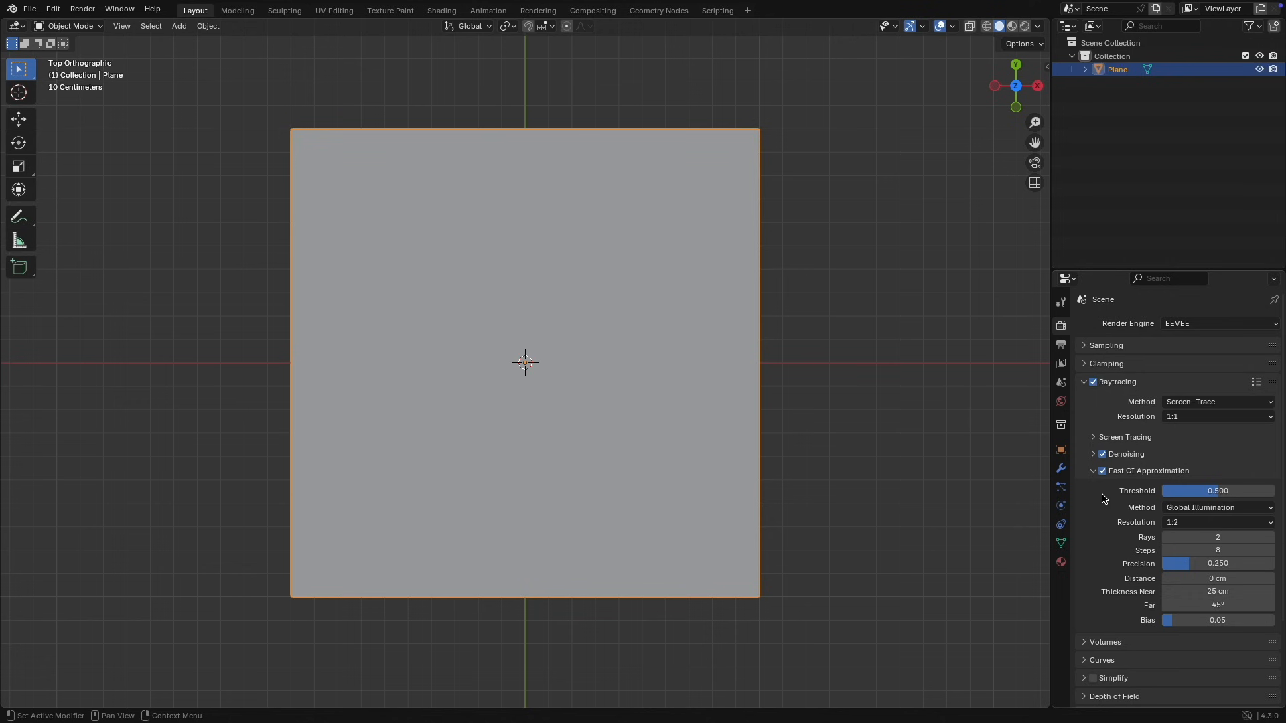
click(1178, 524)
click(1184, 540)
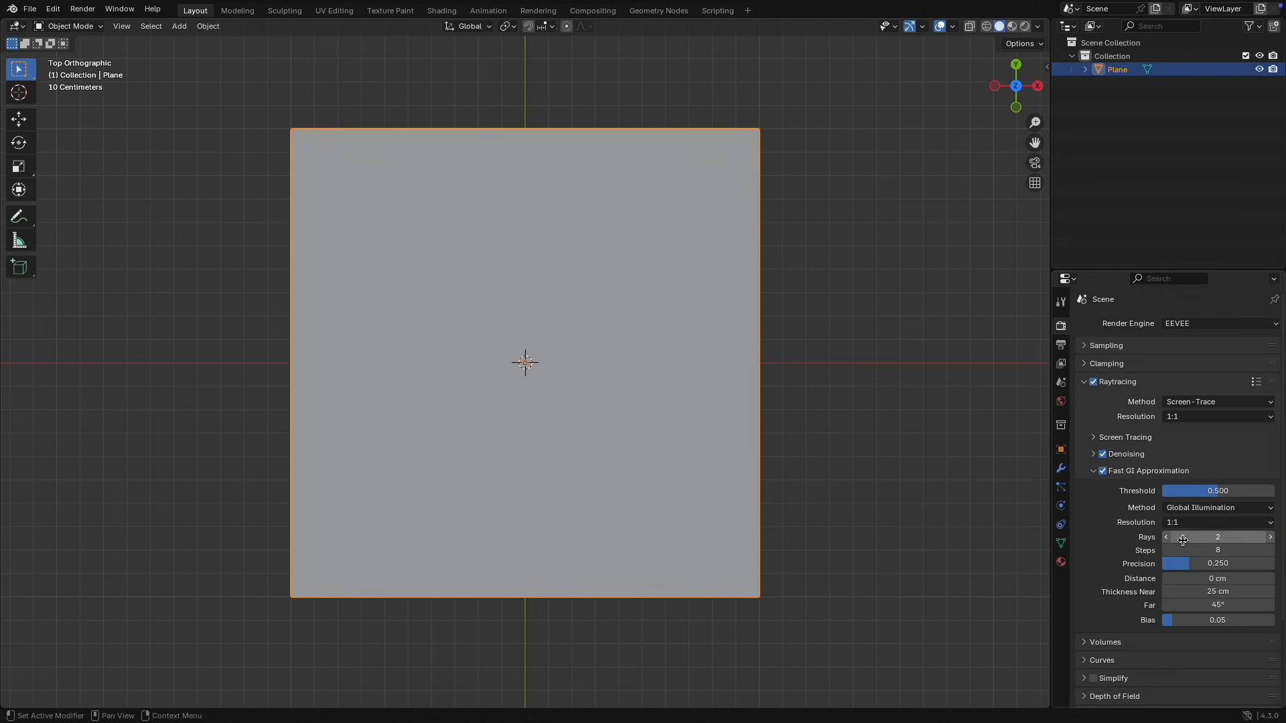
click(1226, 539)
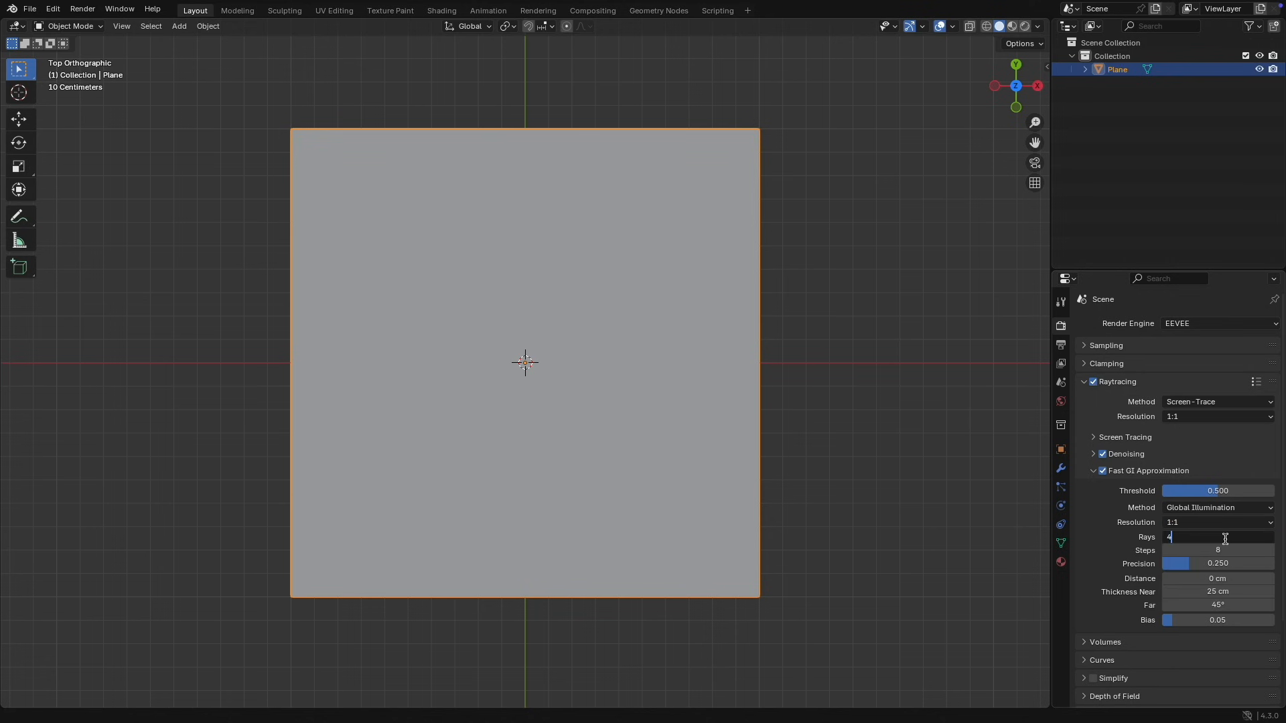
text(4)
key(Return)
click(1099, 472)
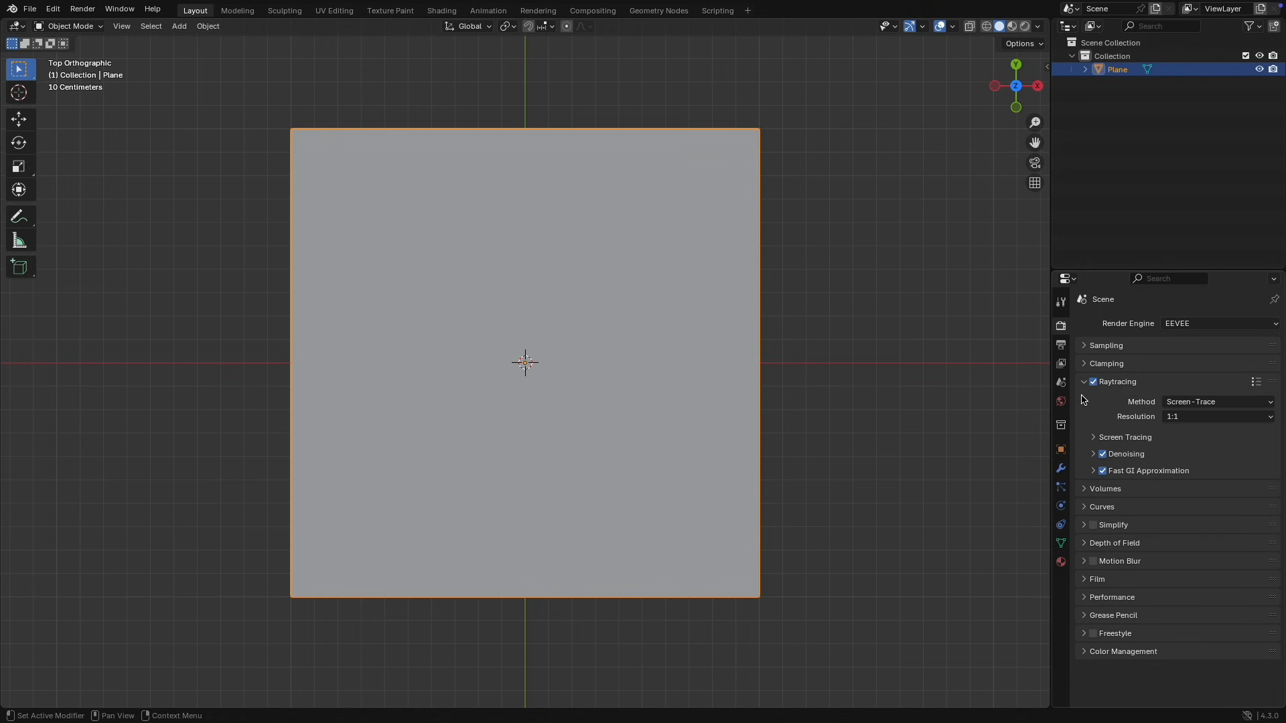
Step: Set the scene's color management look to Medium High Contrast
click(1084, 383)
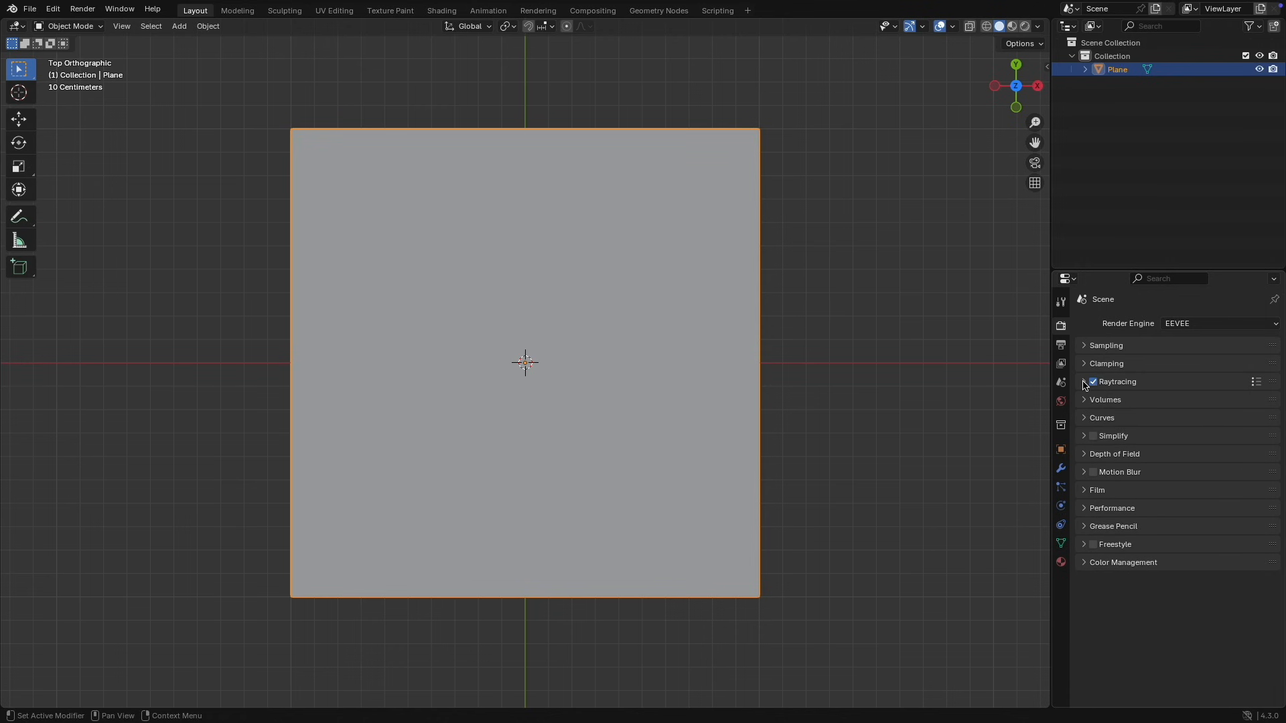
click(1086, 563)
scroll(1137, 611, down, 1)
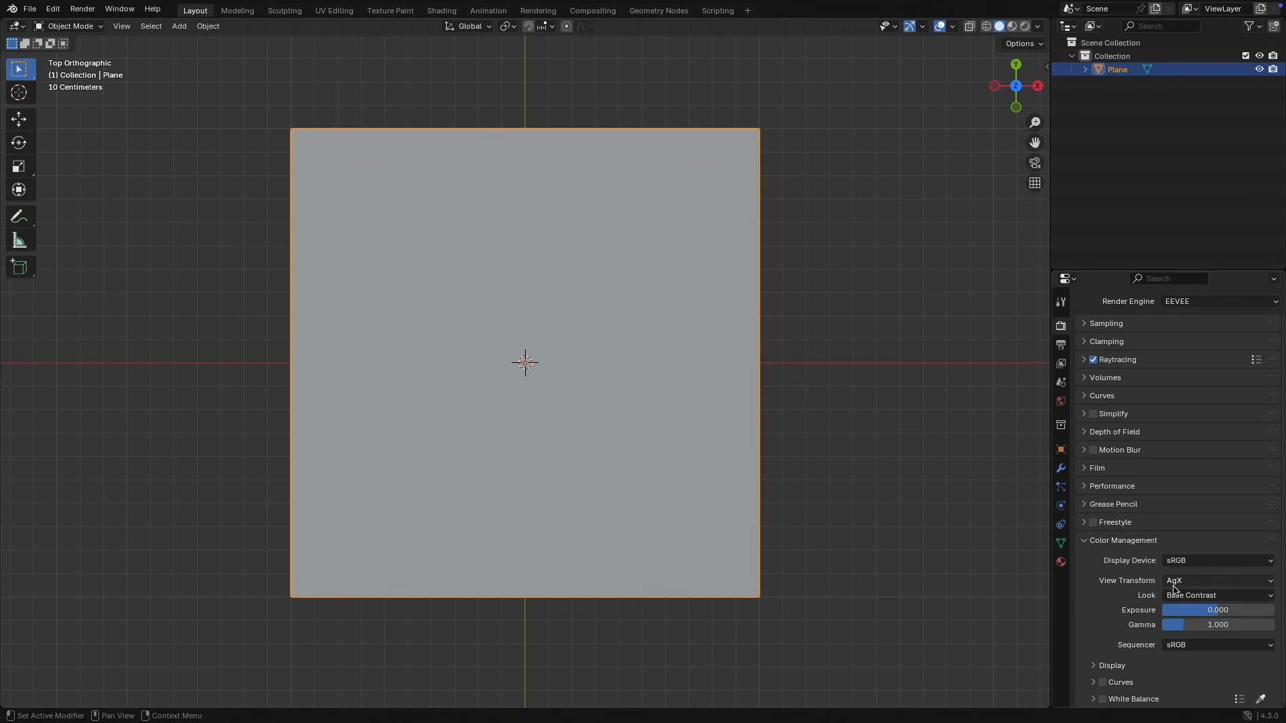
click(1176, 594)
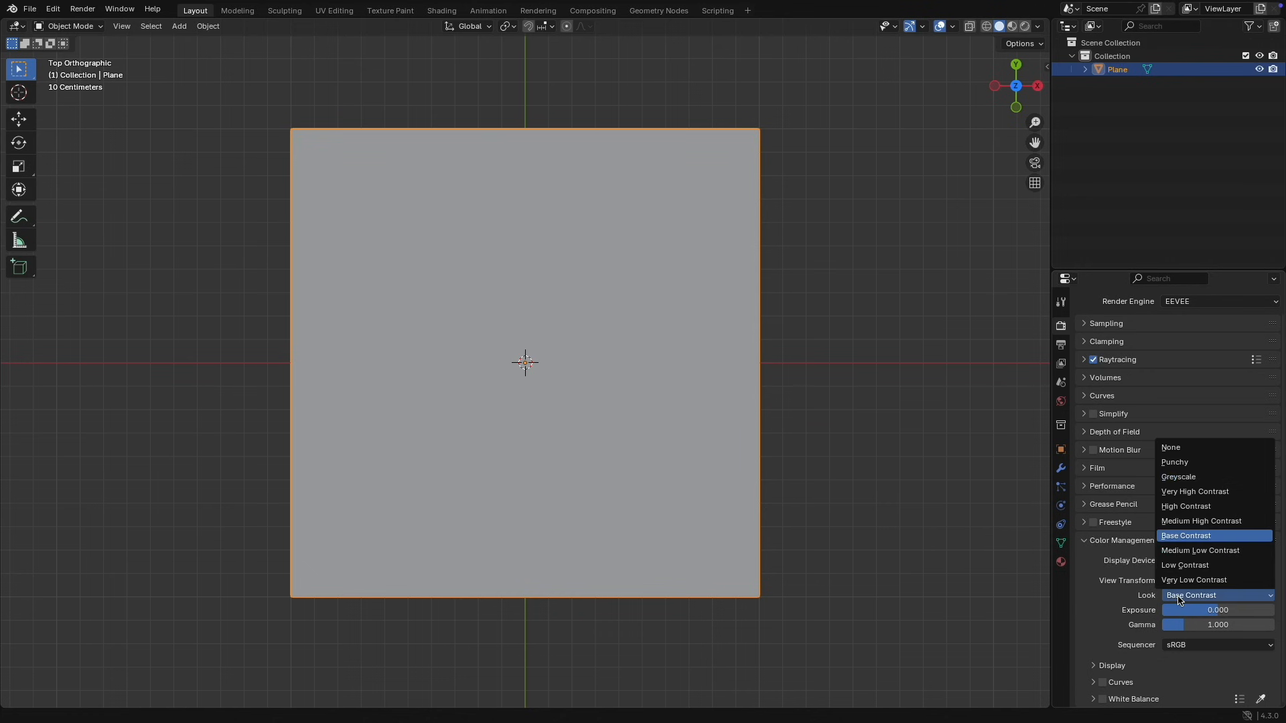
click(1203, 522)
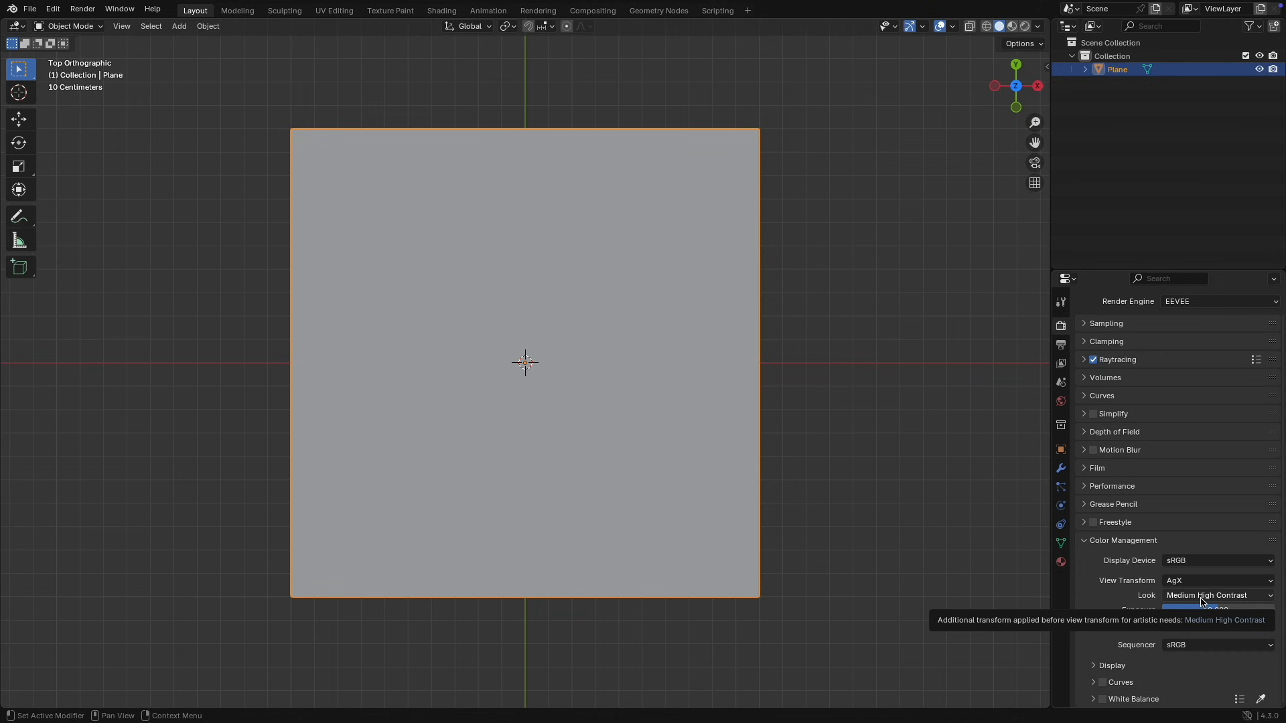
click(1085, 543)
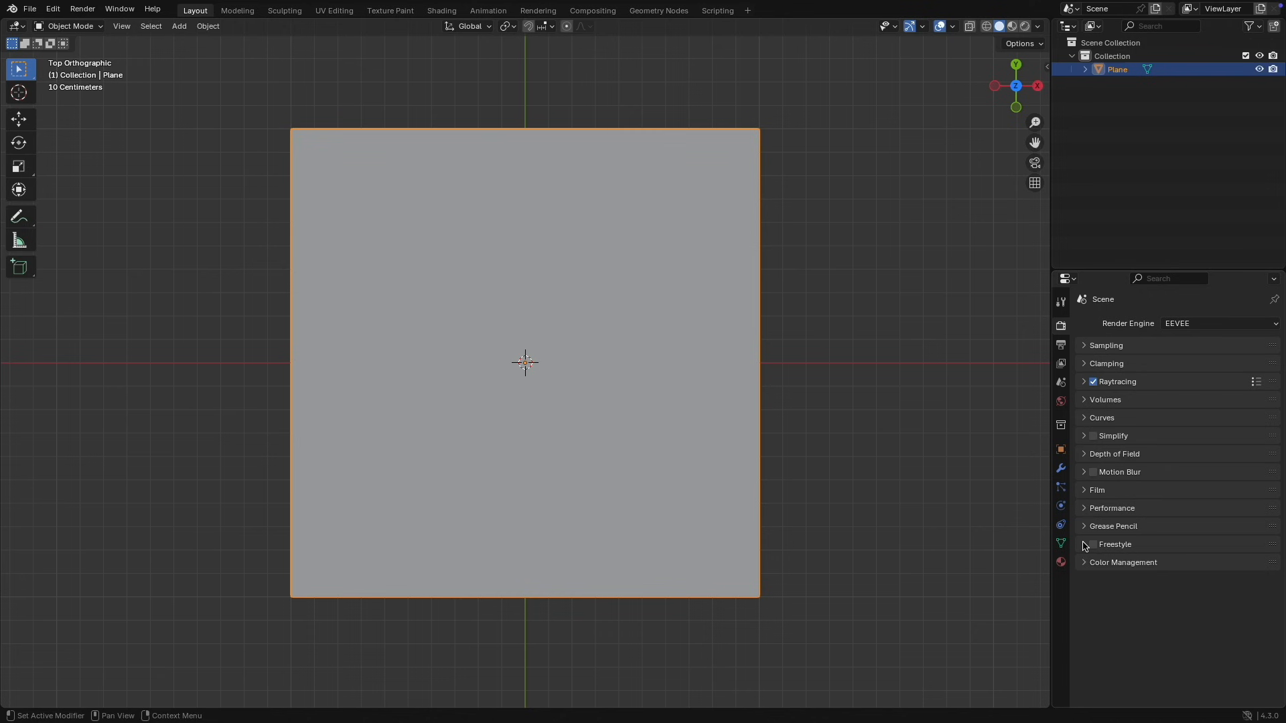
Step: Set the scene's unit system to Imperial with lengths in inches
click(1063, 383)
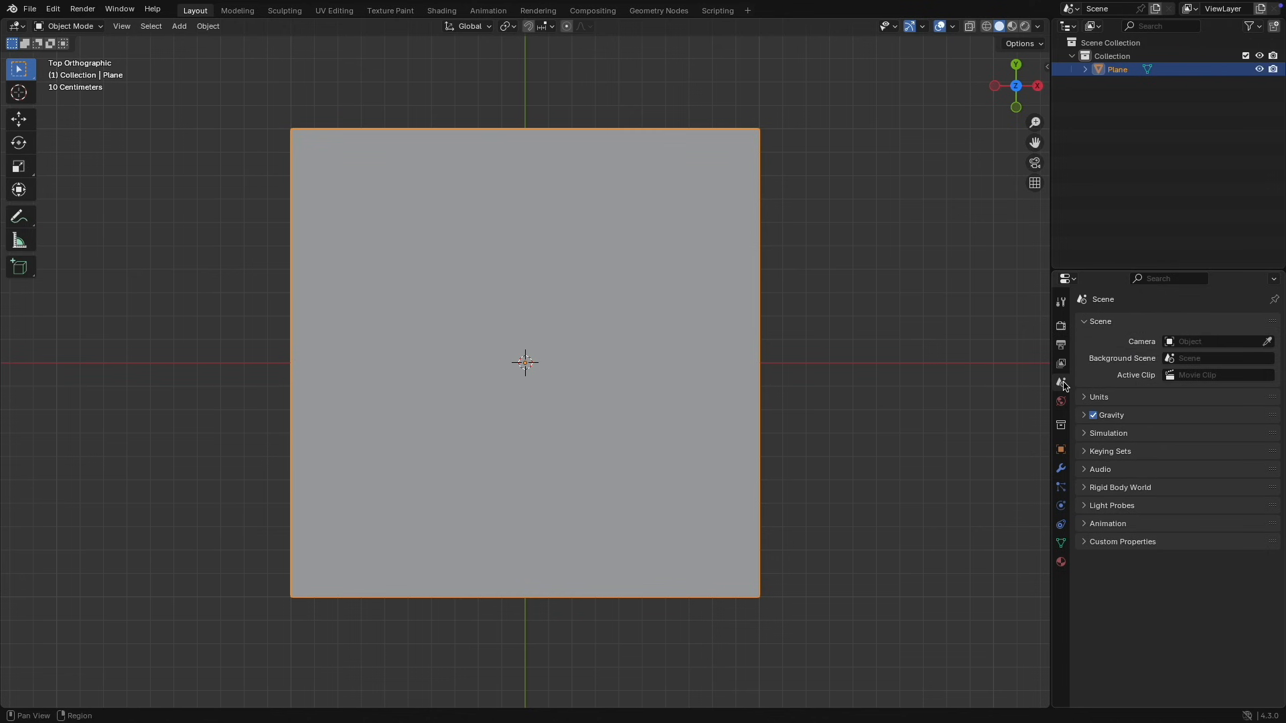
click(1086, 399)
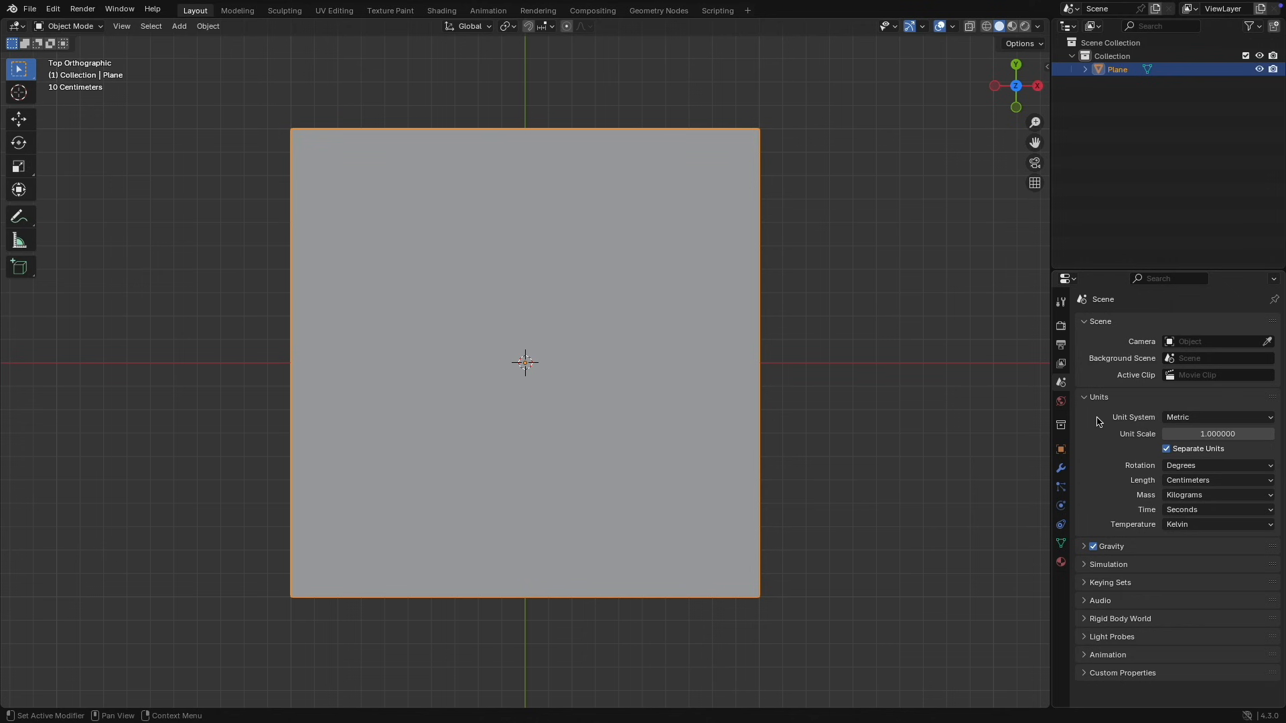
click(1253, 419)
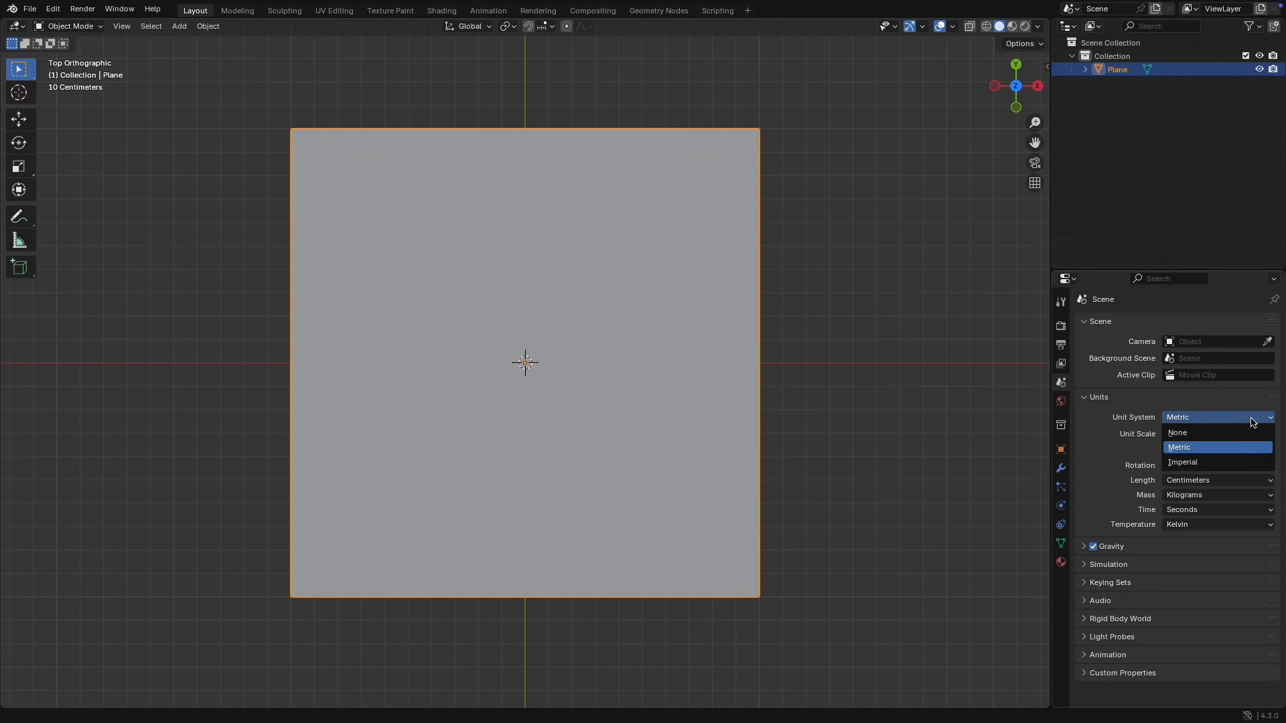
click(1223, 464)
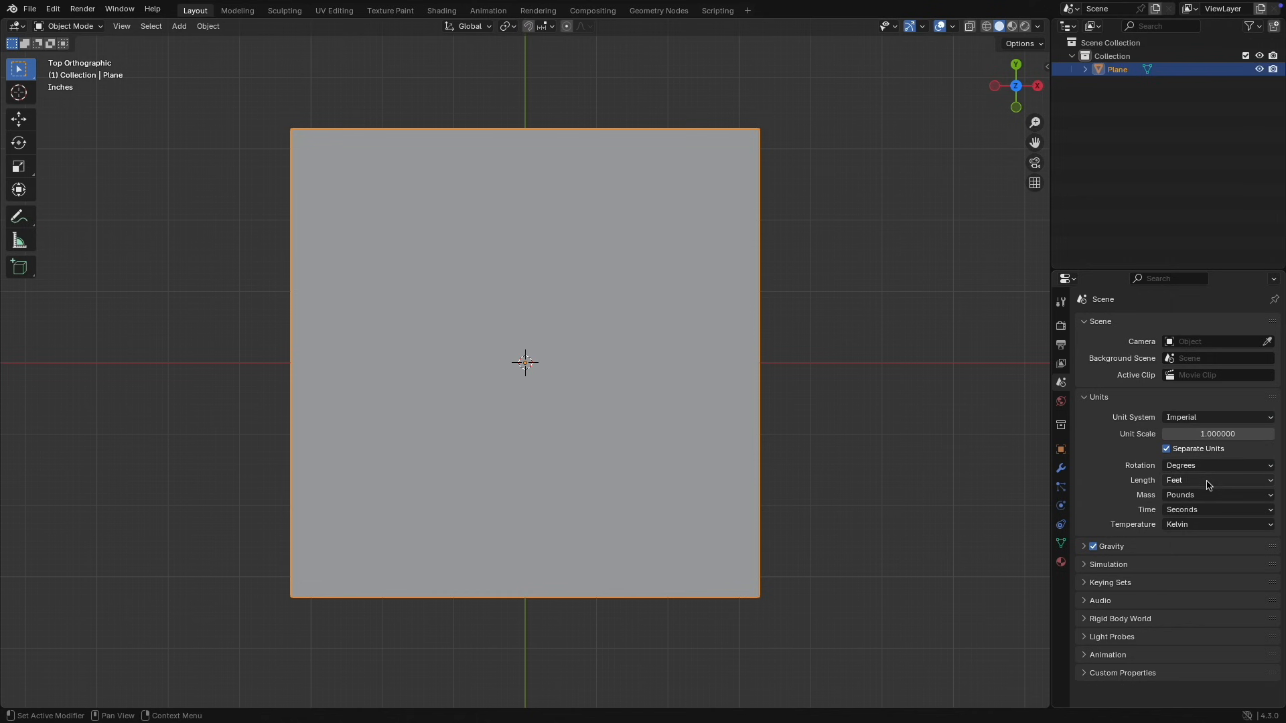
click(1230, 482)
click(1226, 540)
click(1207, 453)
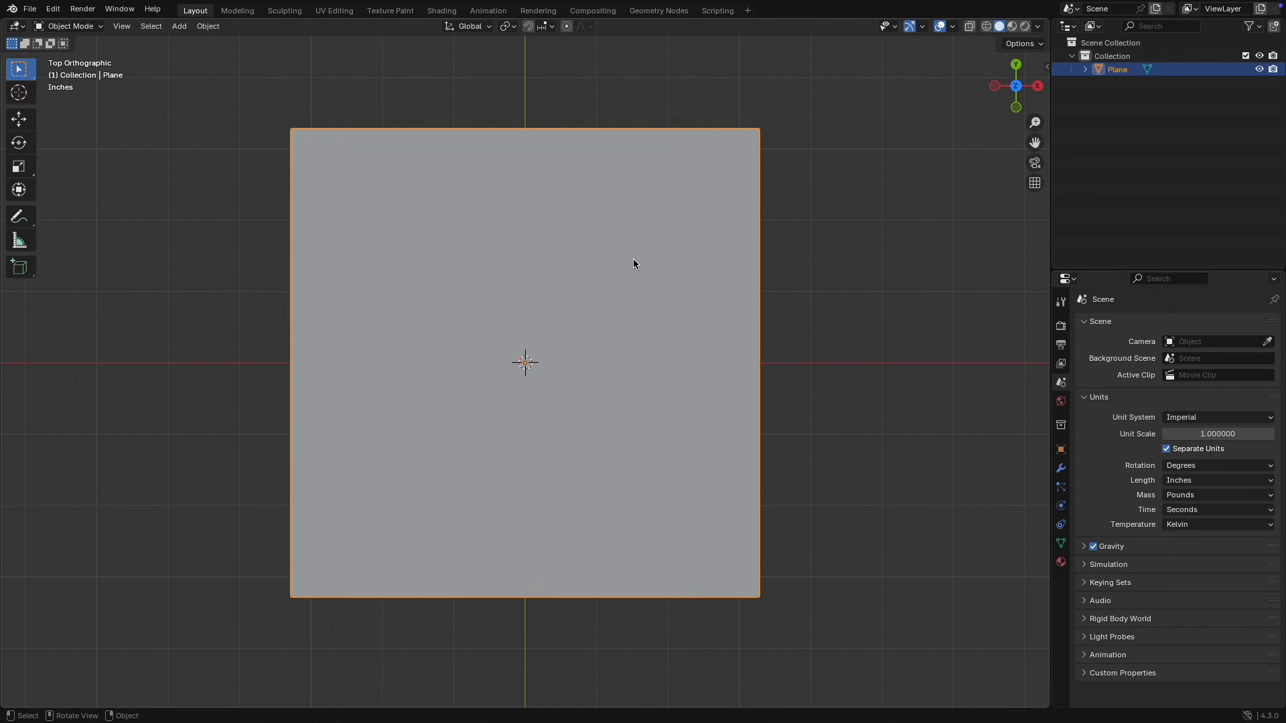
Step: Select everything in the scene and delete the plane
click(155, 30)
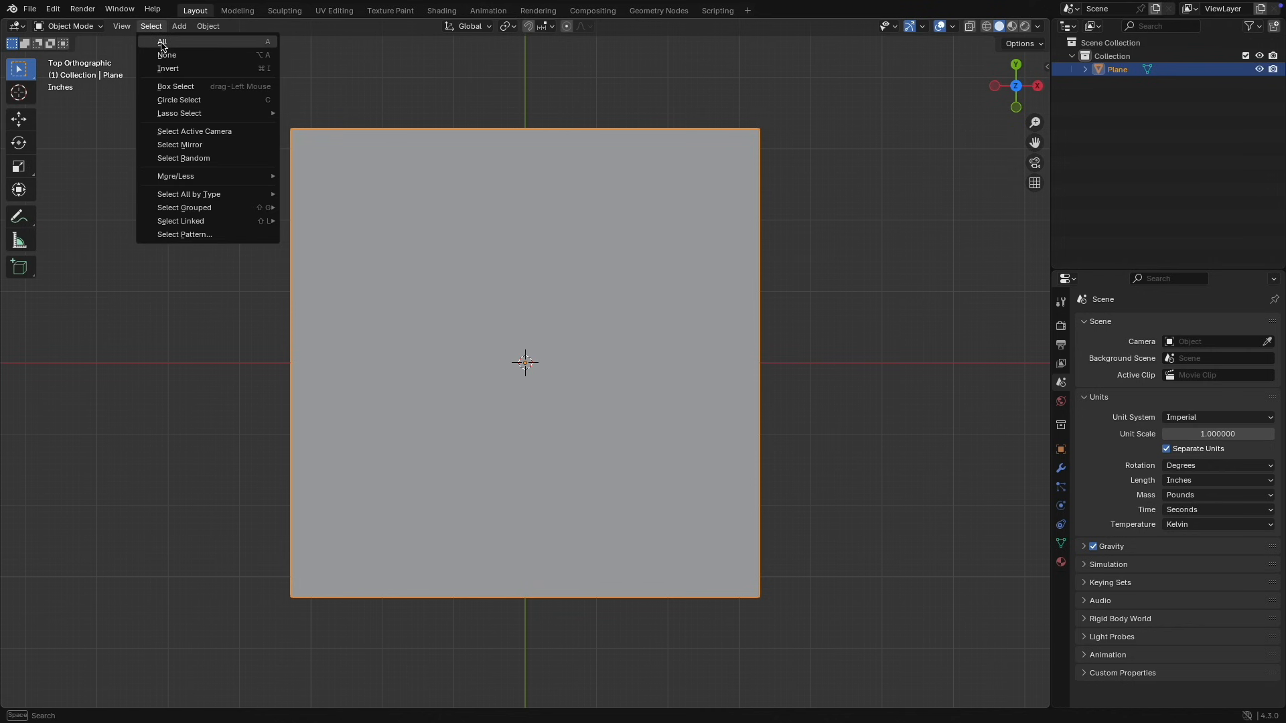
click(162, 43)
key(x)
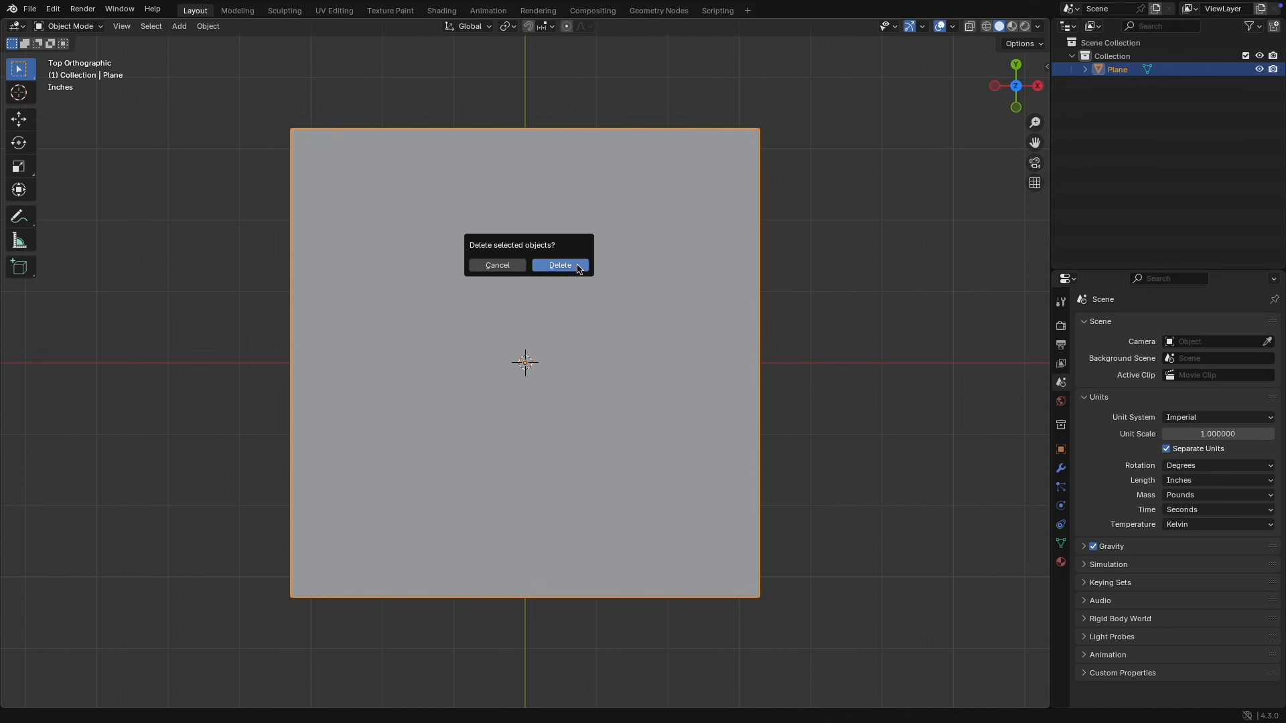
click(560, 265)
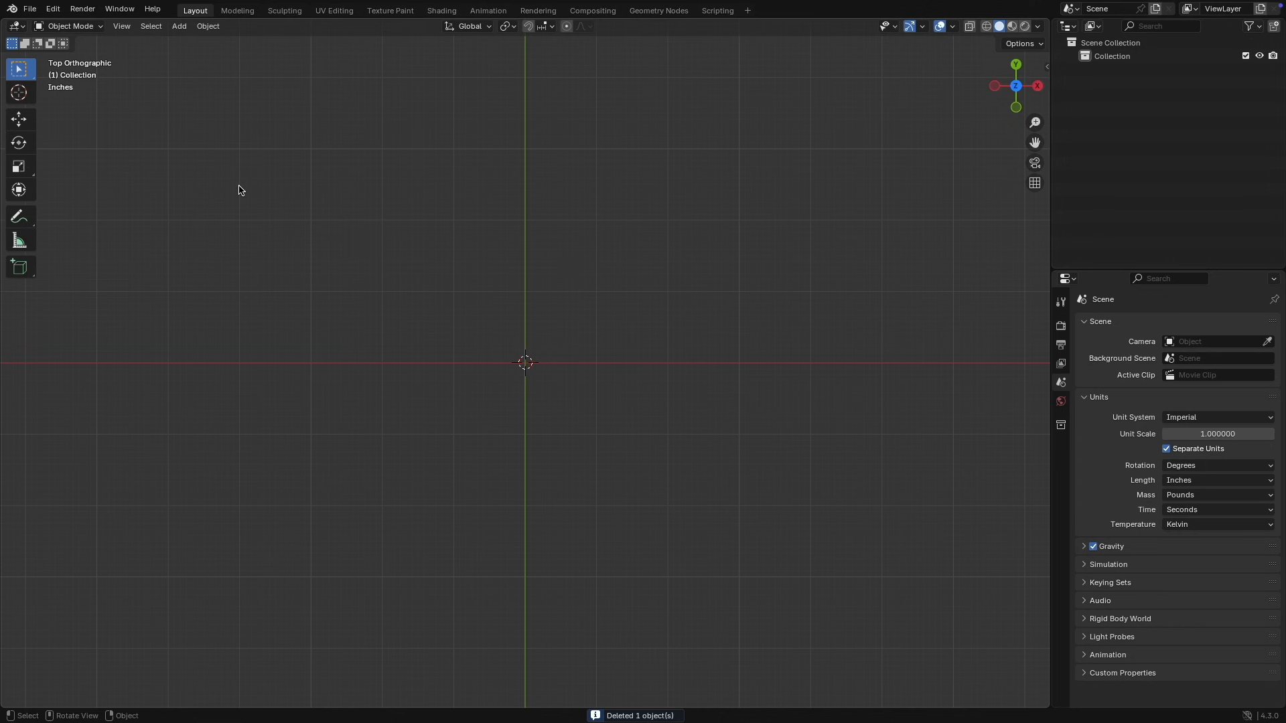
Step: Import the file HAY - About A Chair.usdz from the Desktop folder as Universal Scene Description
click(32, 13)
mouse_move(75, 200)
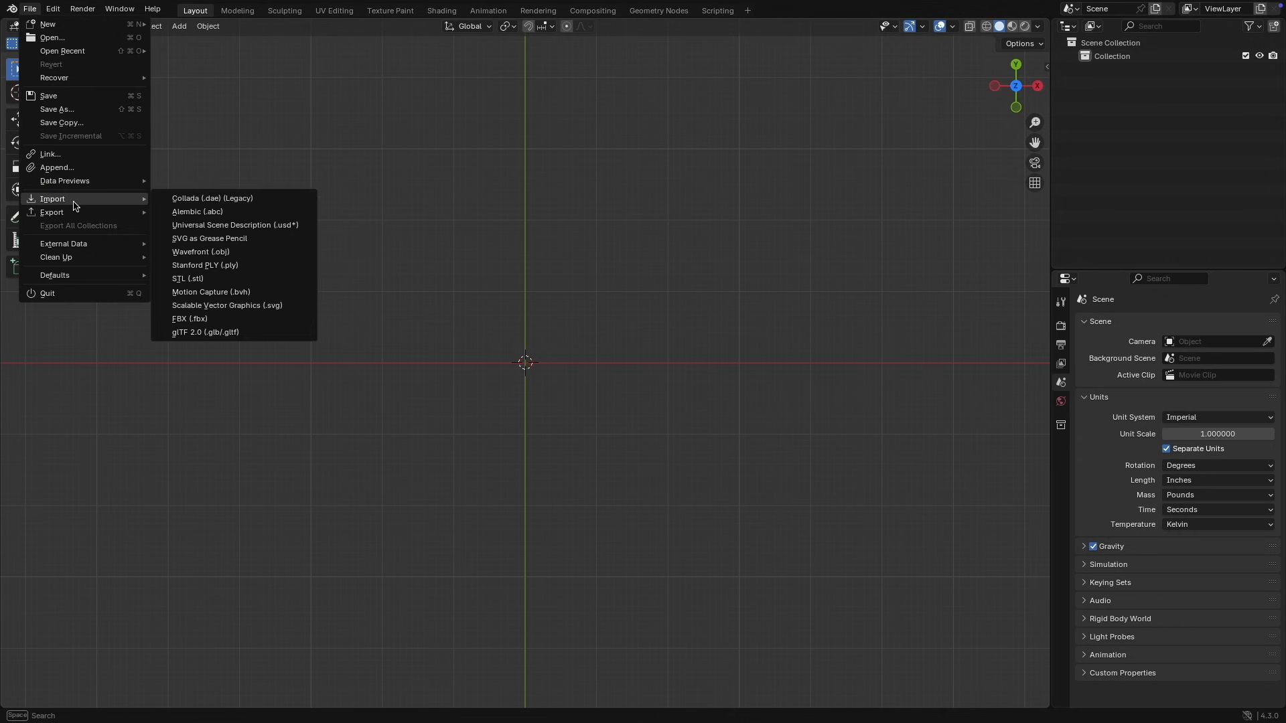
click(229, 232)
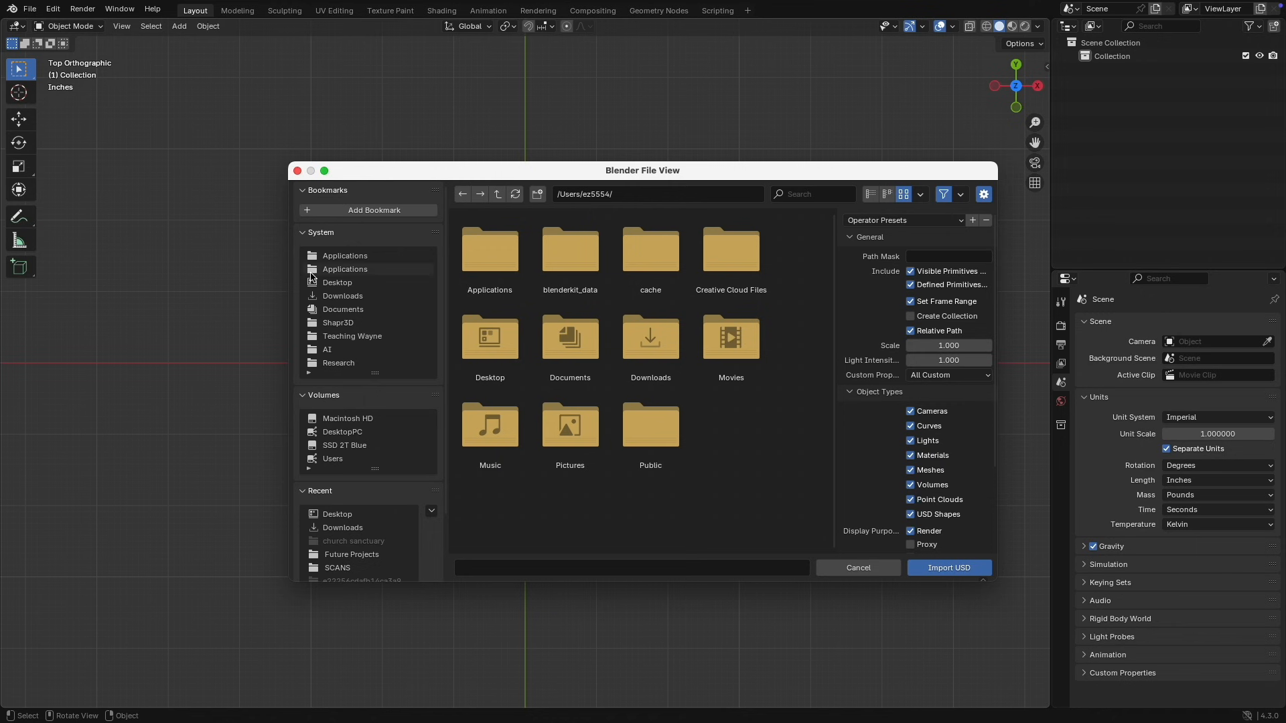
click(349, 284)
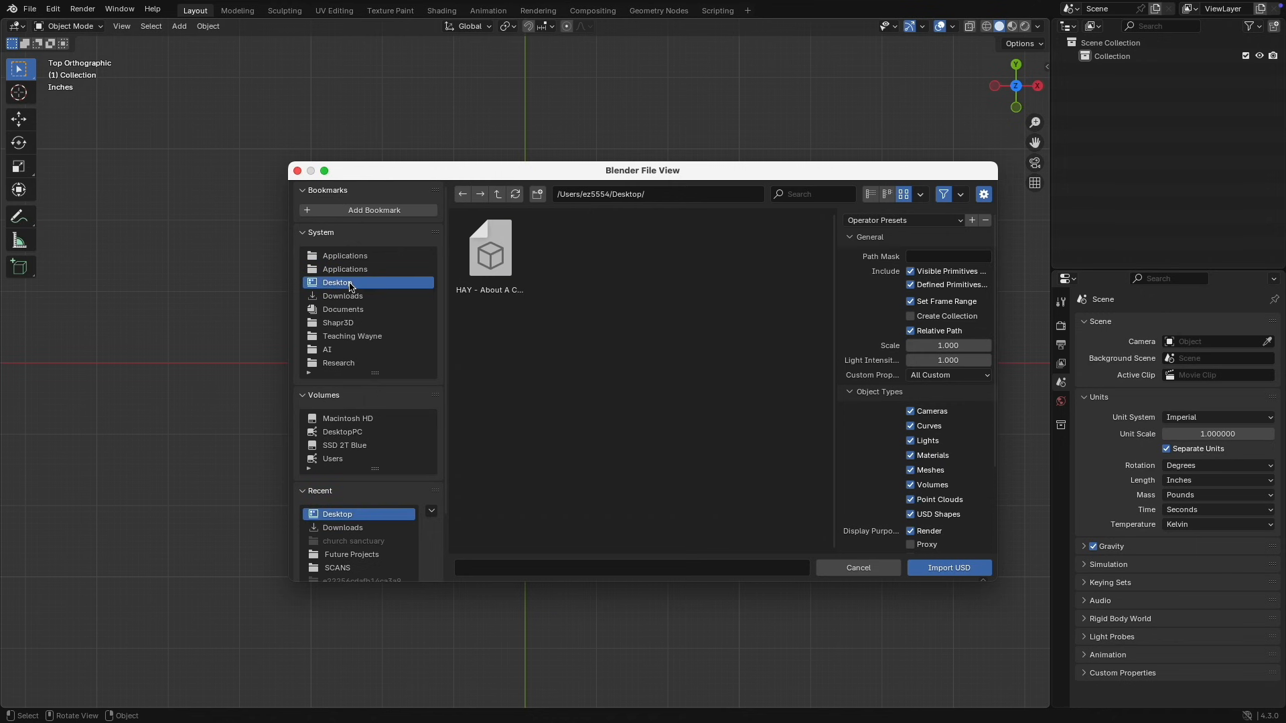
click(495, 260)
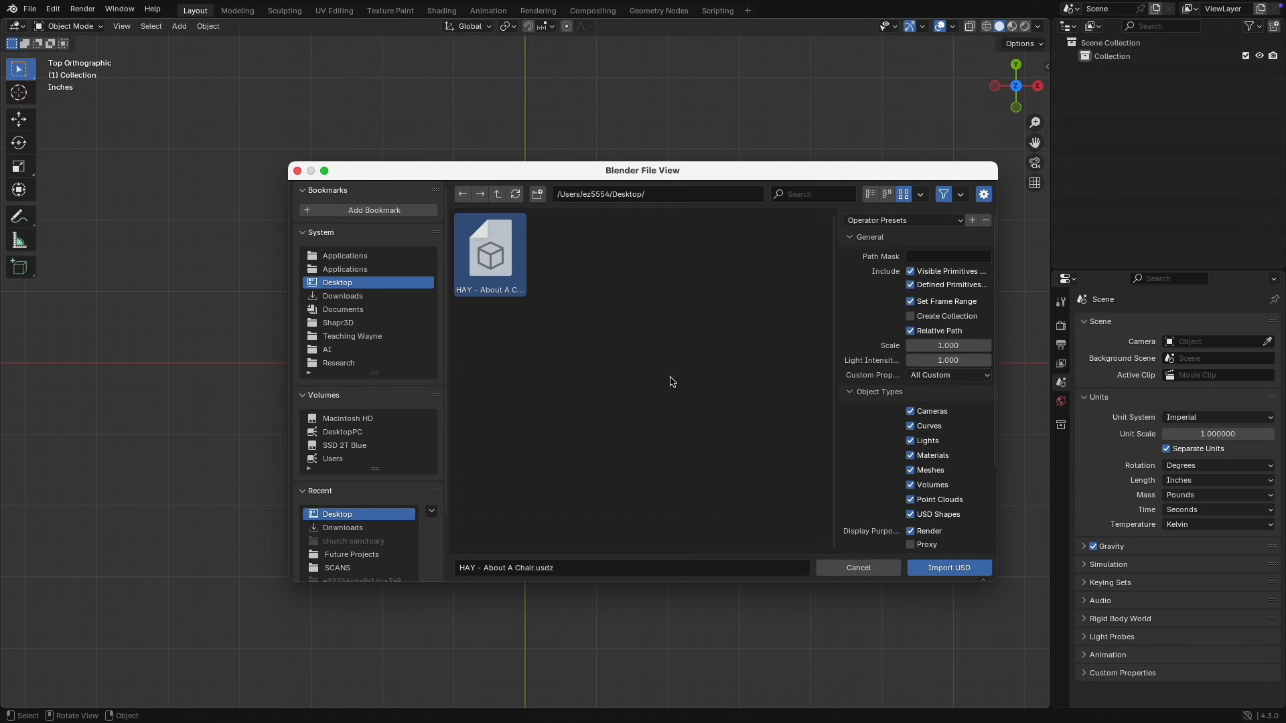
click(948, 568)
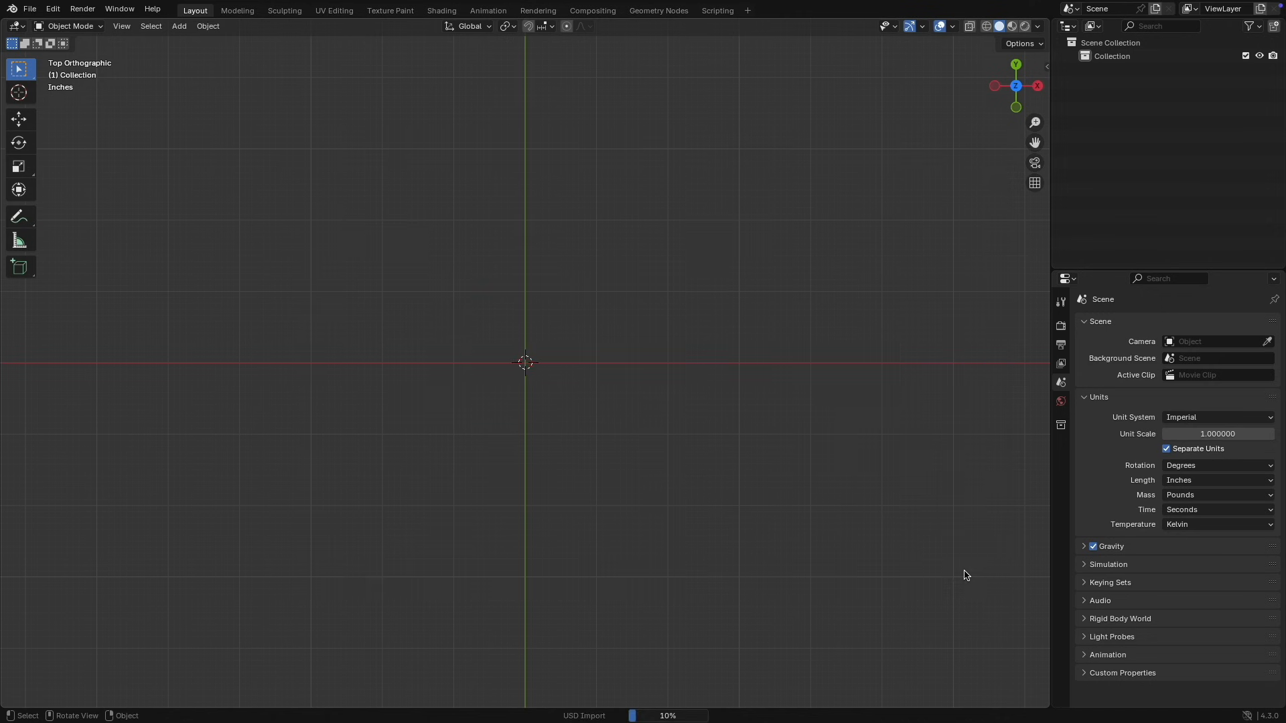
Step: Display the chair in wireframe shading and delete its root empty object
middle_drag(932, 505, 804, 418)
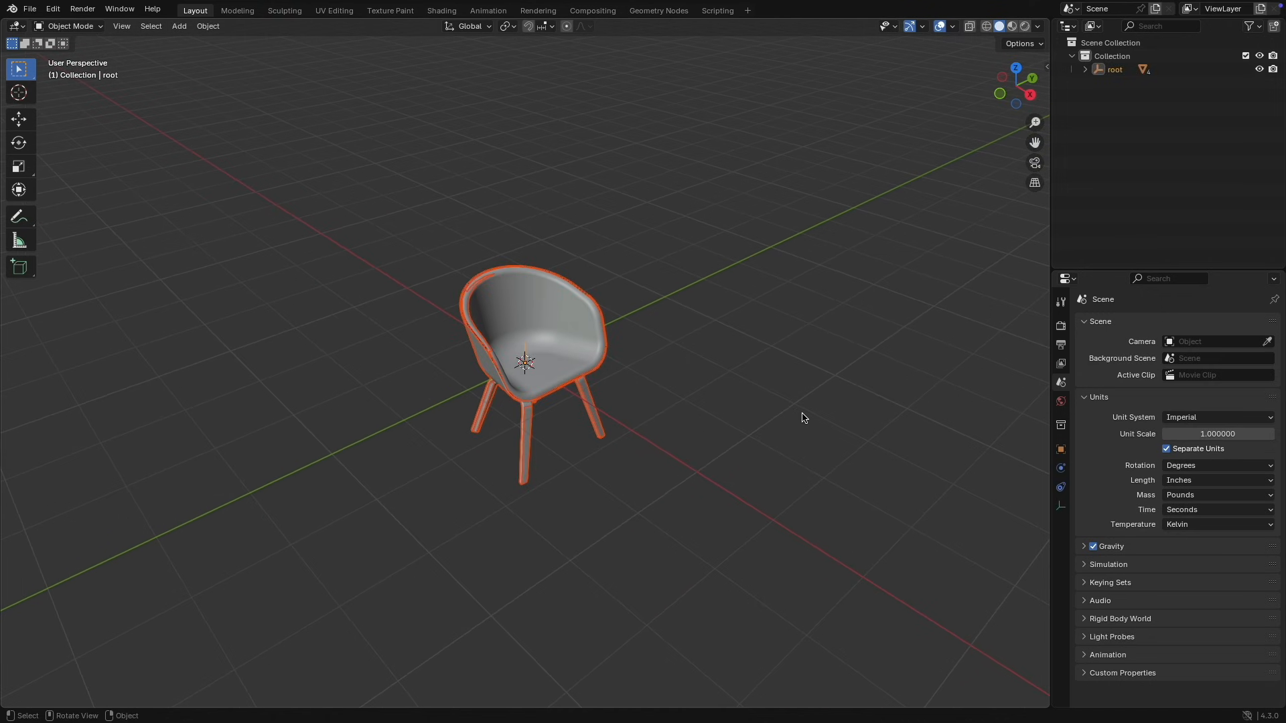
click(988, 27)
scroll(525, 355, down, 2)
scroll(525, 355, up, 6)
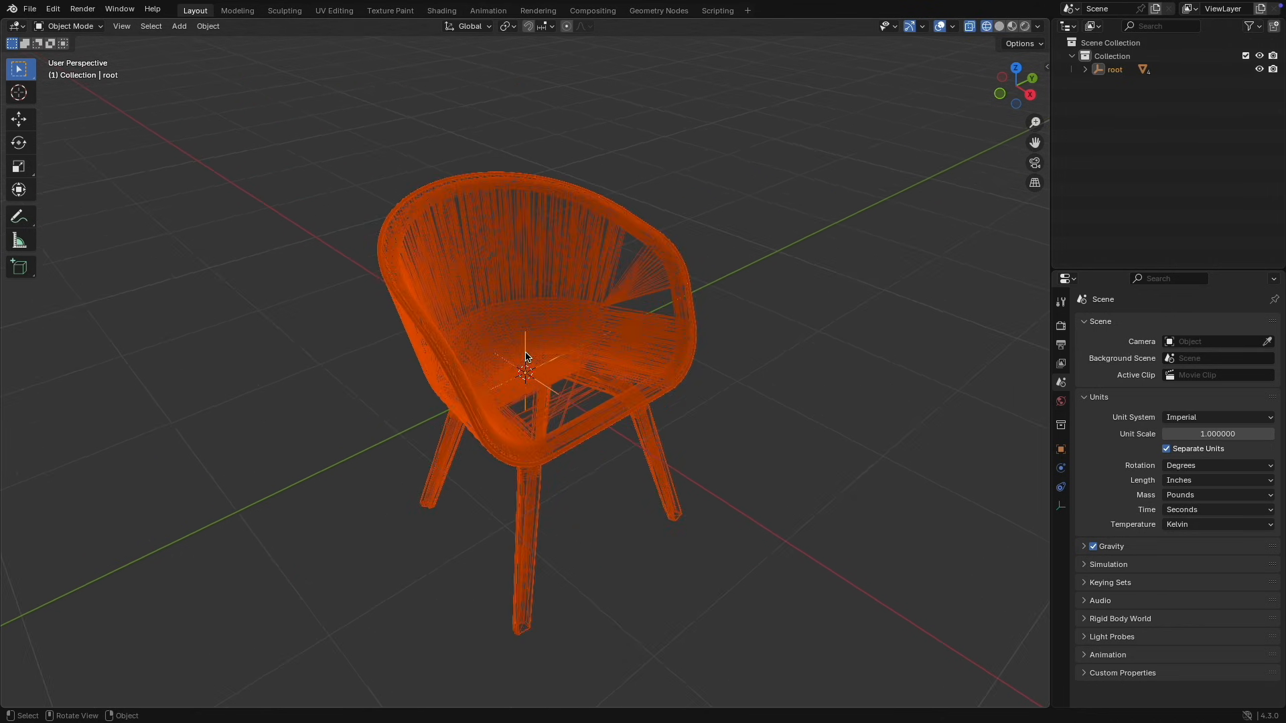
scroll(526, 355, up, 3)
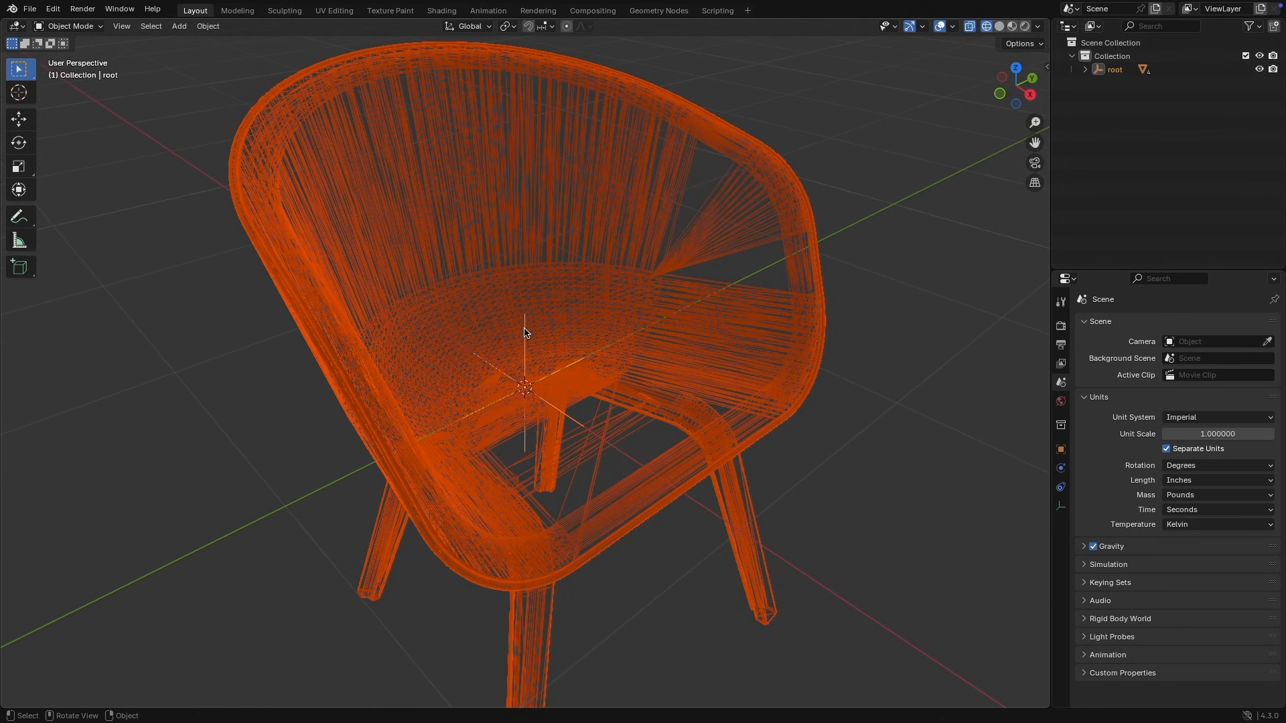
click(525, 333)
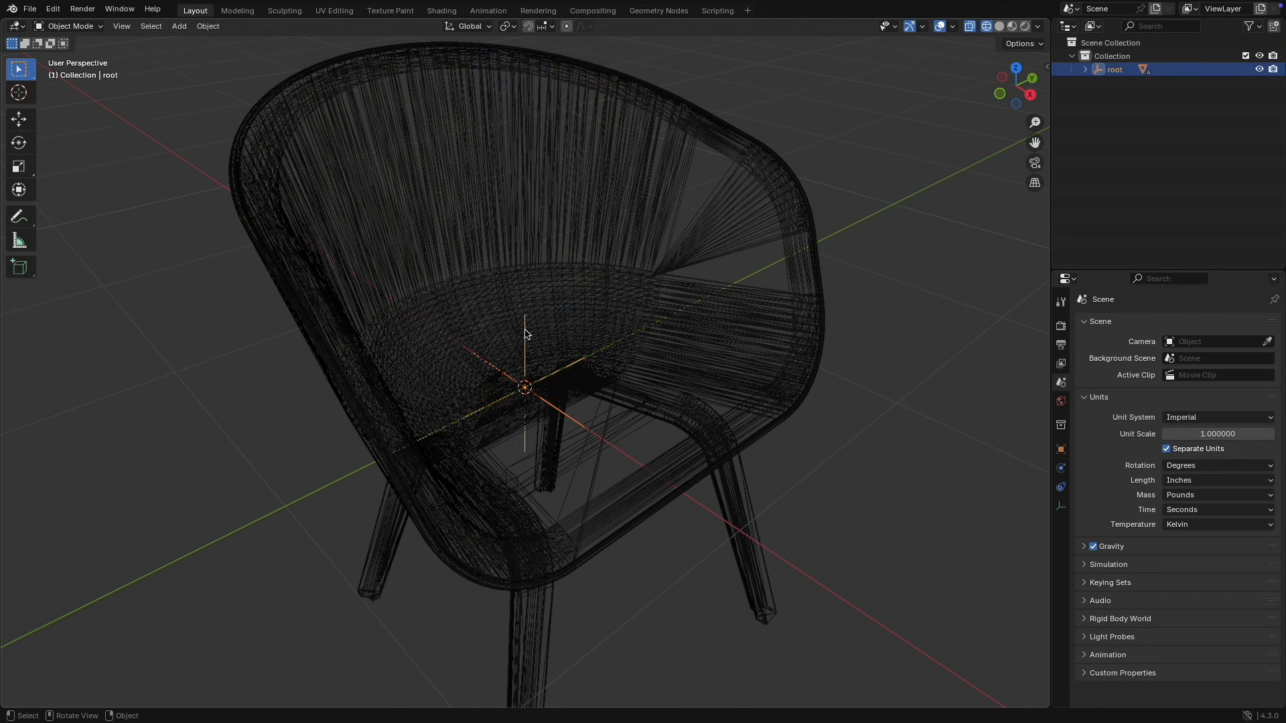
key(x)
click(854, 212)
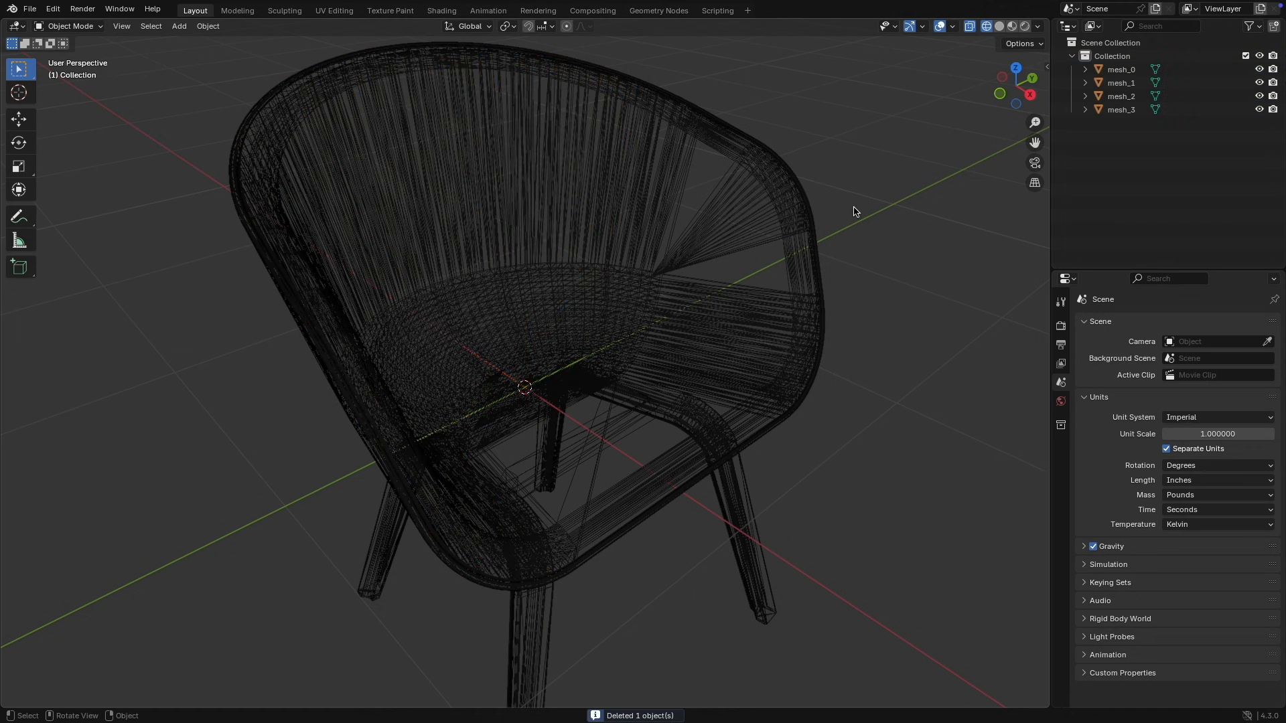
Step: Highlight mesh_0, mesh_1 and mesh_2 in turn to examine which chair parts they cover, and return to solid shading
click(1122, 70)
click(1124, 83)
click(1127, 96)
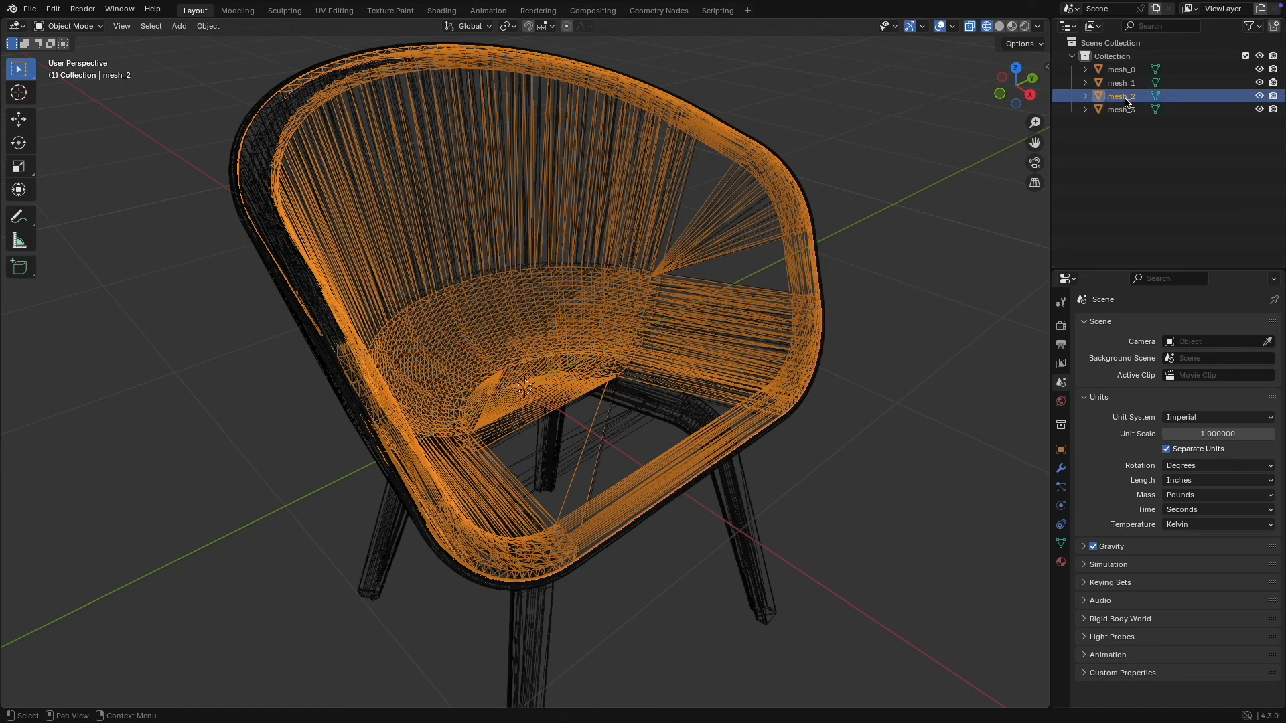
click(999, 27)
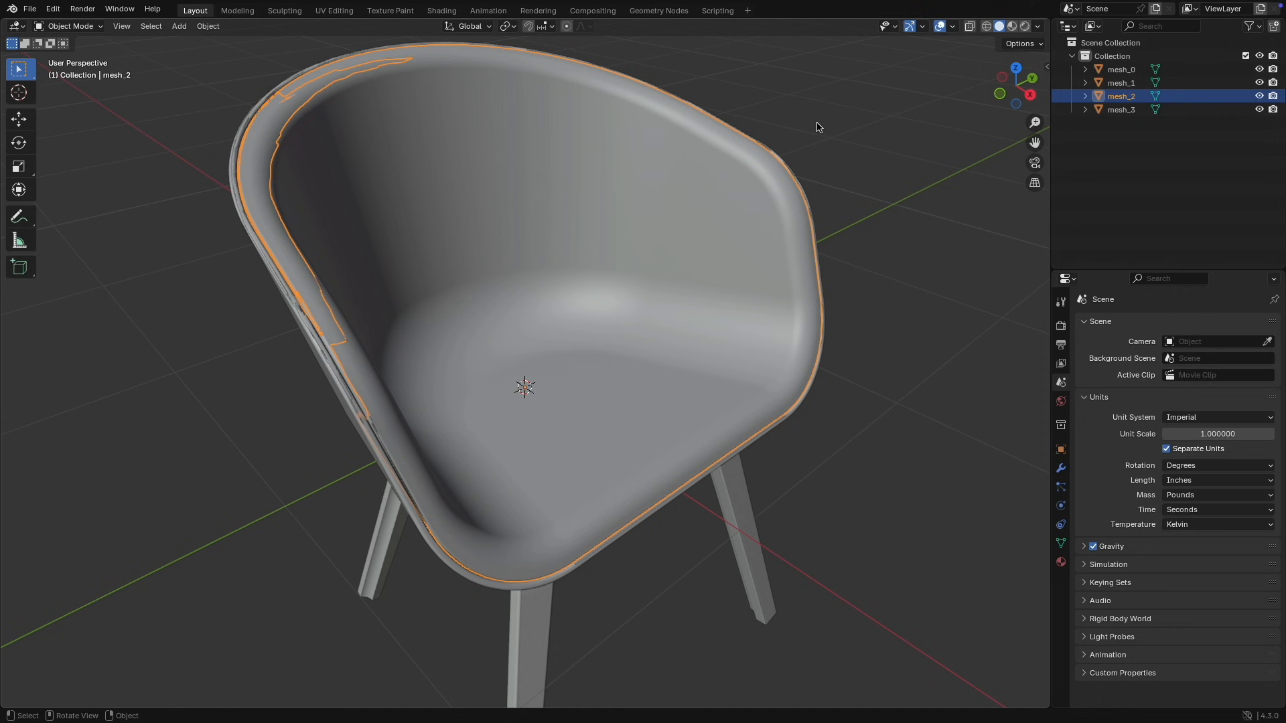
Step: Join mesh_0, mesh_1, mesh_2 and mesh_3 into a single object with mesh_0 as the active one
click(1122, 70)
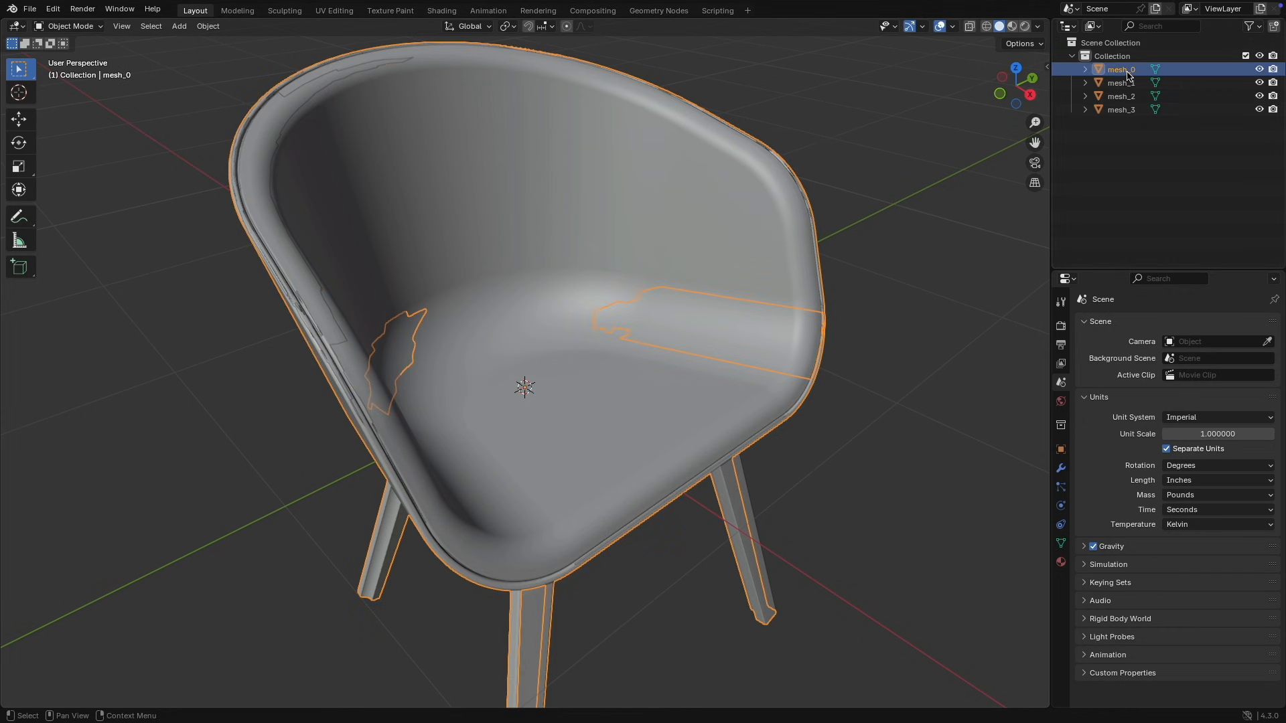
ctrl+click(1128, 88)
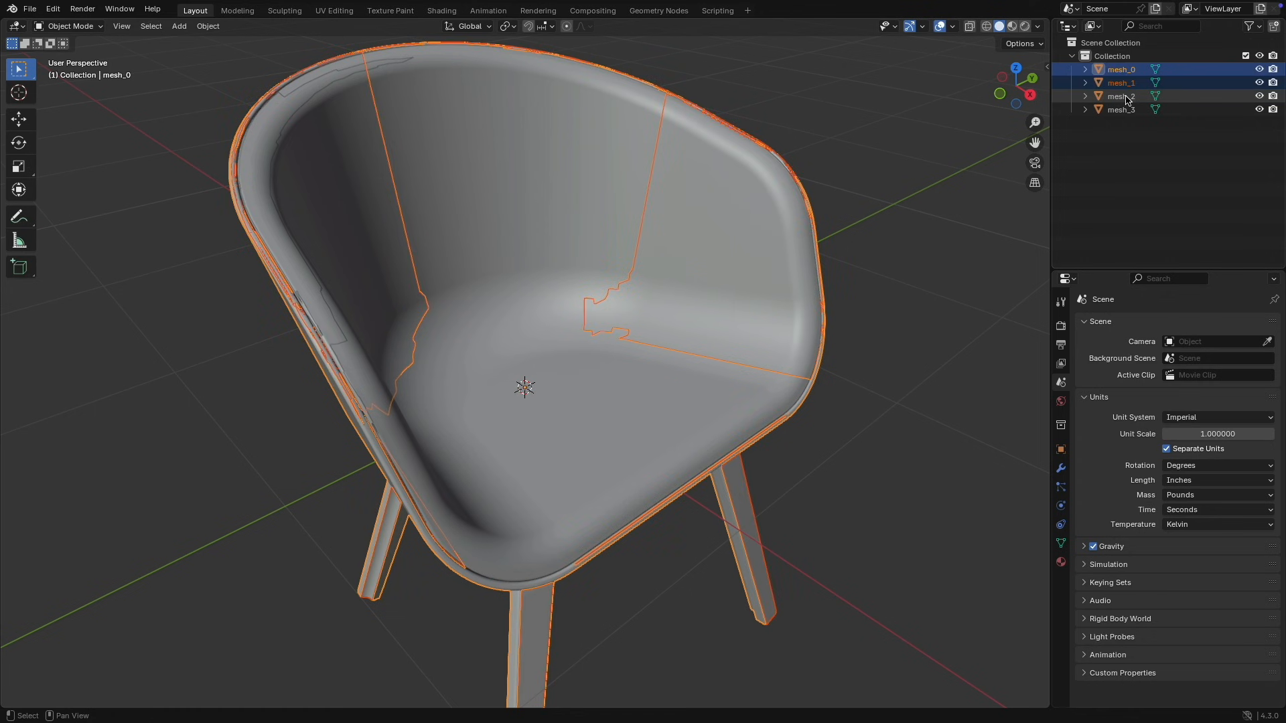
ctrl+click(1128, 97)
ctrl+click(1128, 110)
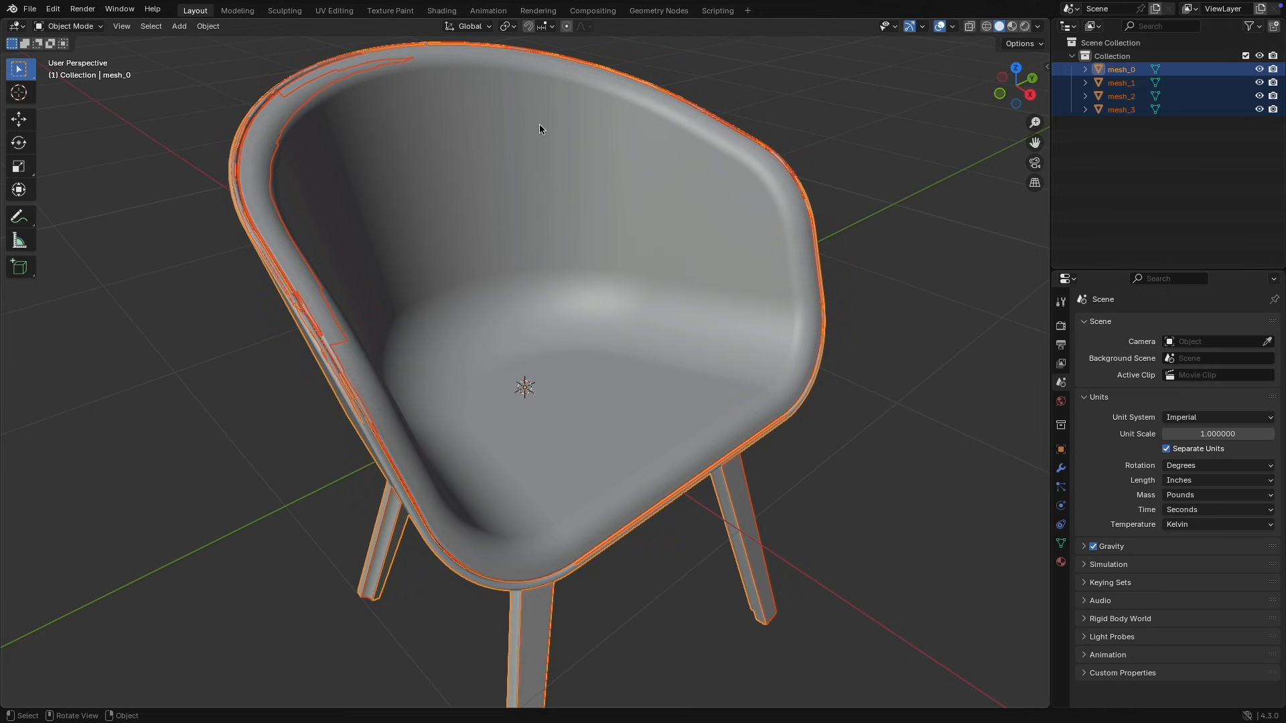
click(208, 27)
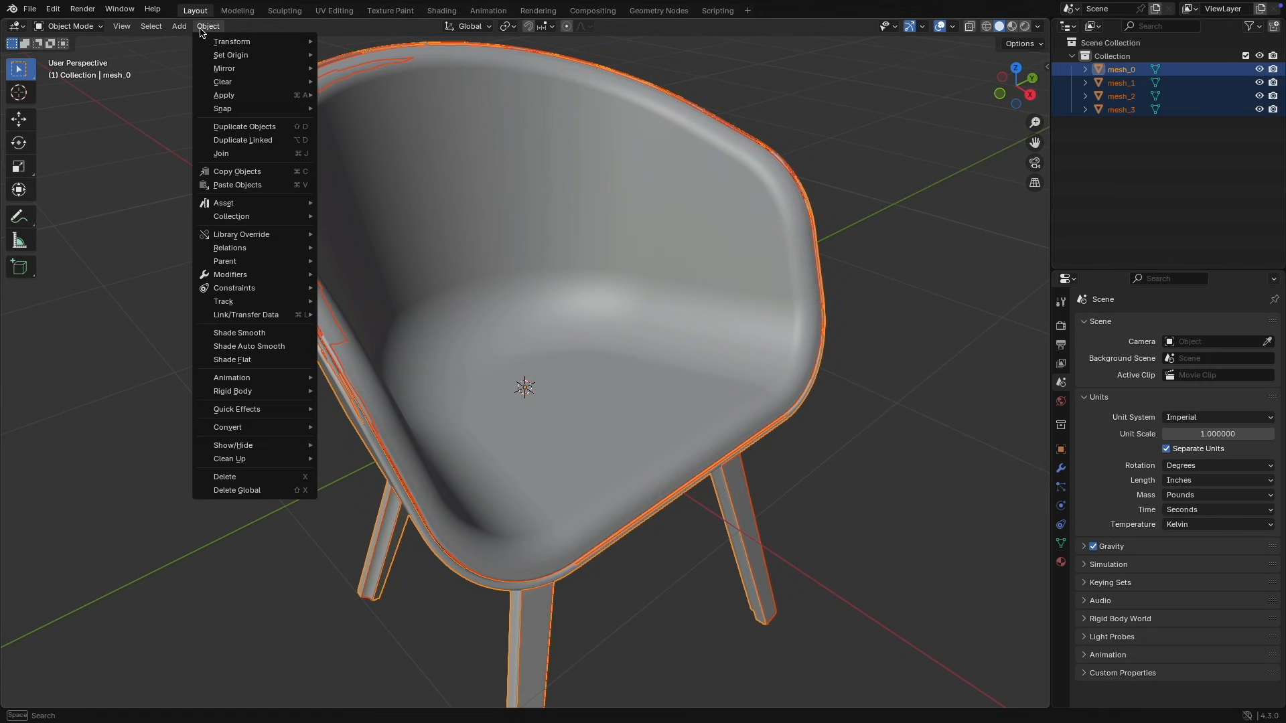
click(237, 155)
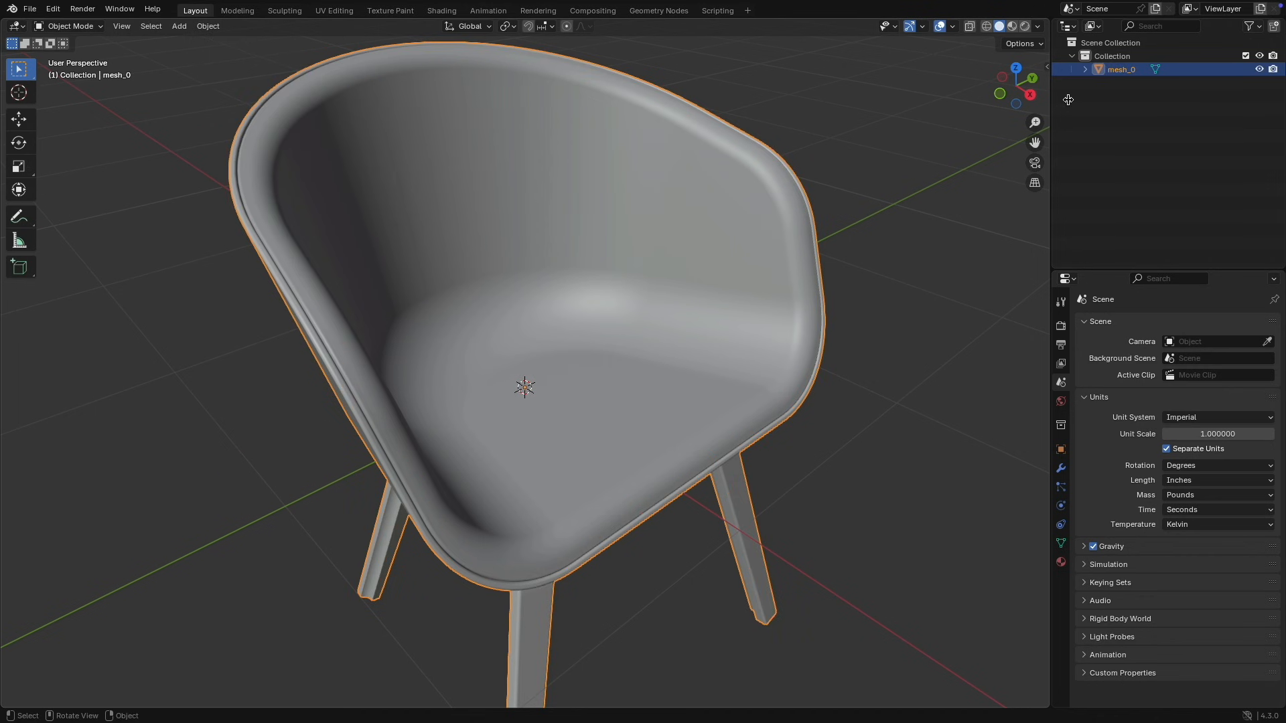
Step: Rename the joined mesh object to Chair
double_click(1123, 69)
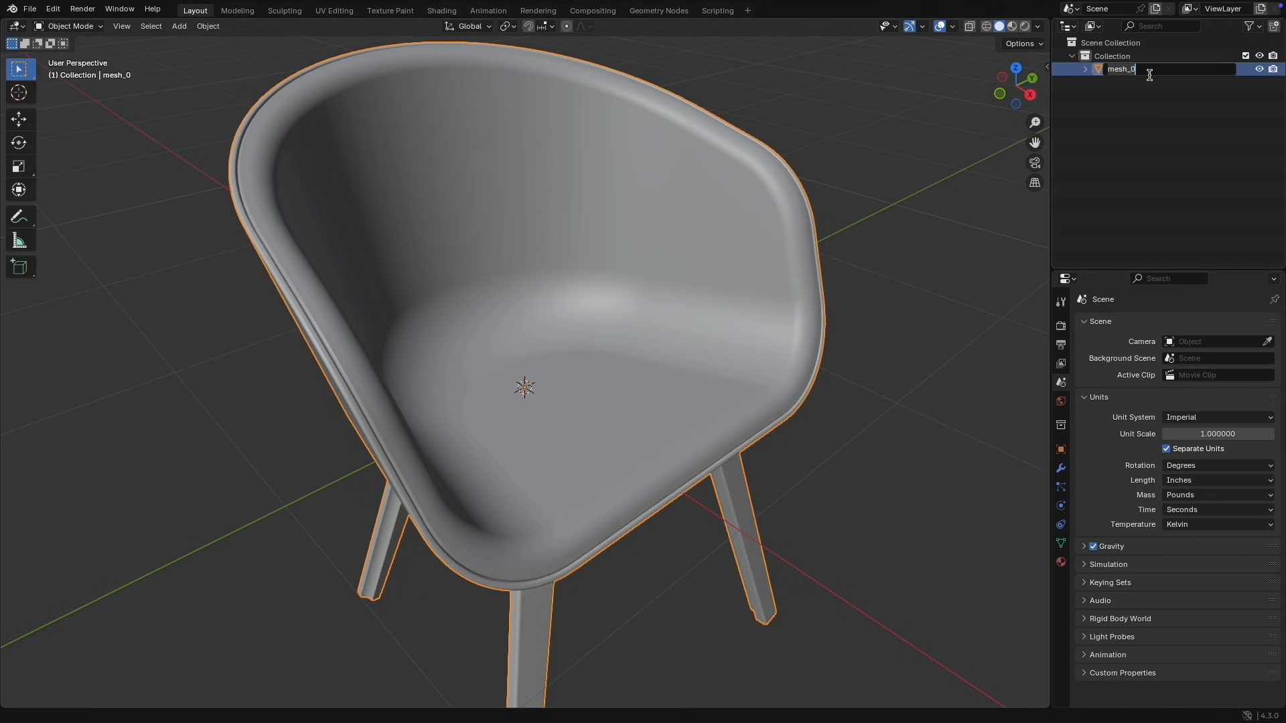
key(BackSpace)
key(BackSpace)
key(BackSpace)
key(BackSpace)
key(BackSpace)
key(BackSpace)
text(Chair)
key(Return)
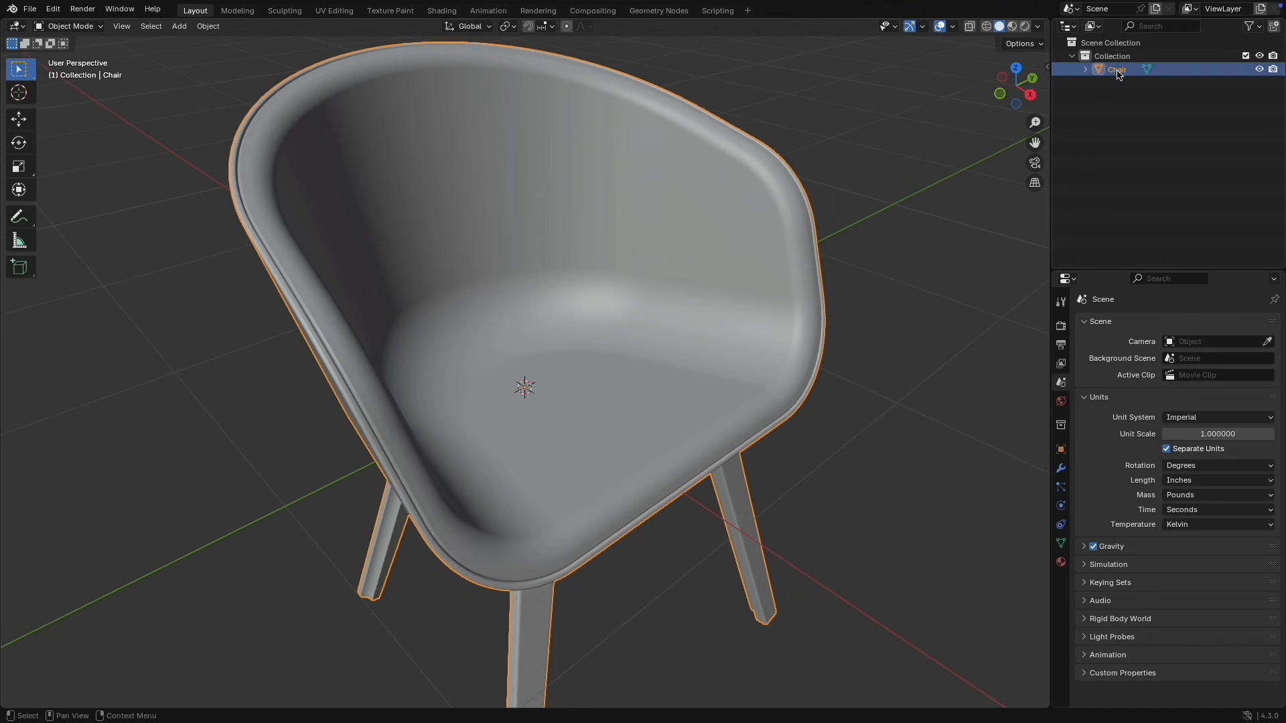
Step: Move the Chair object directly into the Scene Collection and delete the empty Collection
drag(1110, 67, 1132, 42)
click(1114, 57)
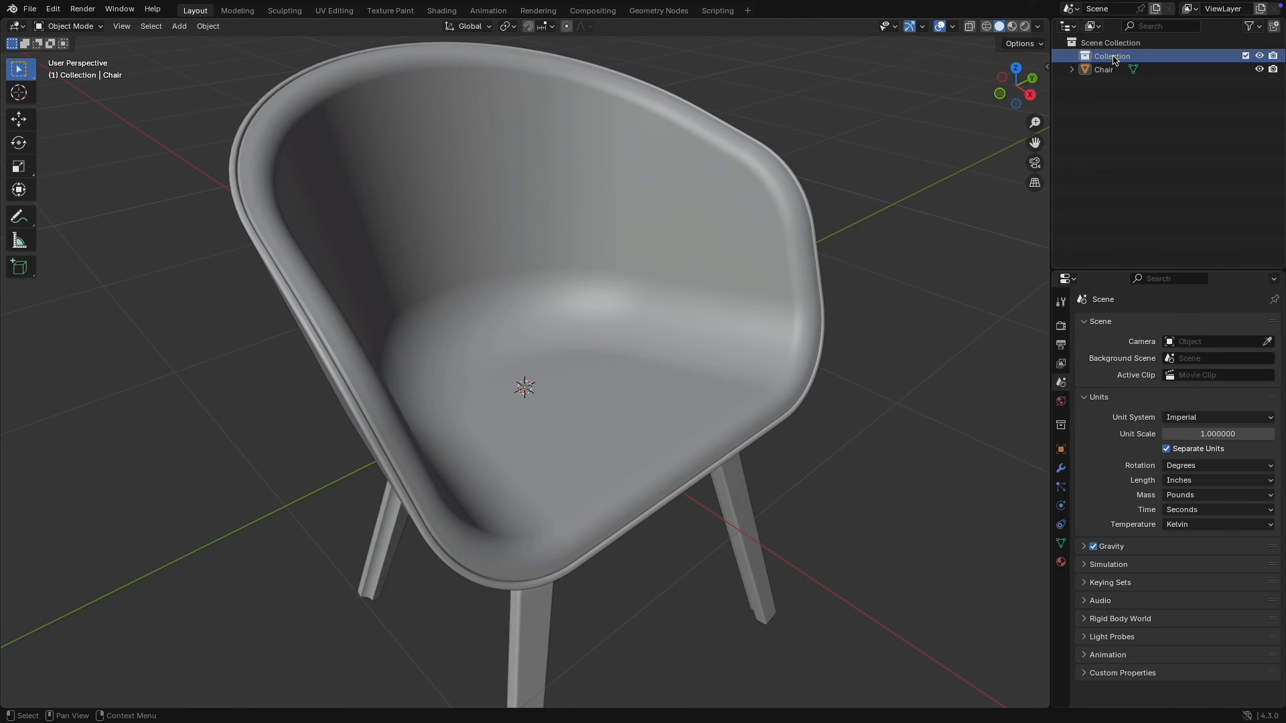
right_click(1112, 59)
click(1049, 132)
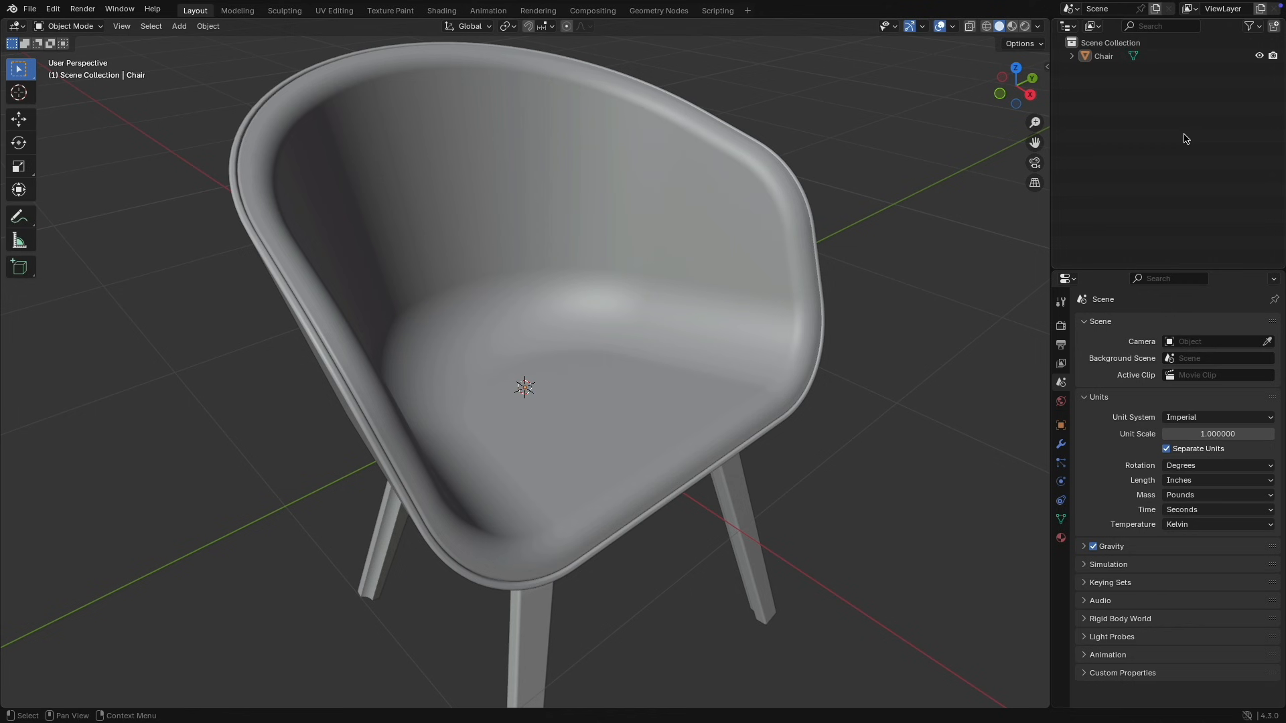
Step: Switch the viewport to Material Preview shading to show the chair's imported materials
click(1013, 28)
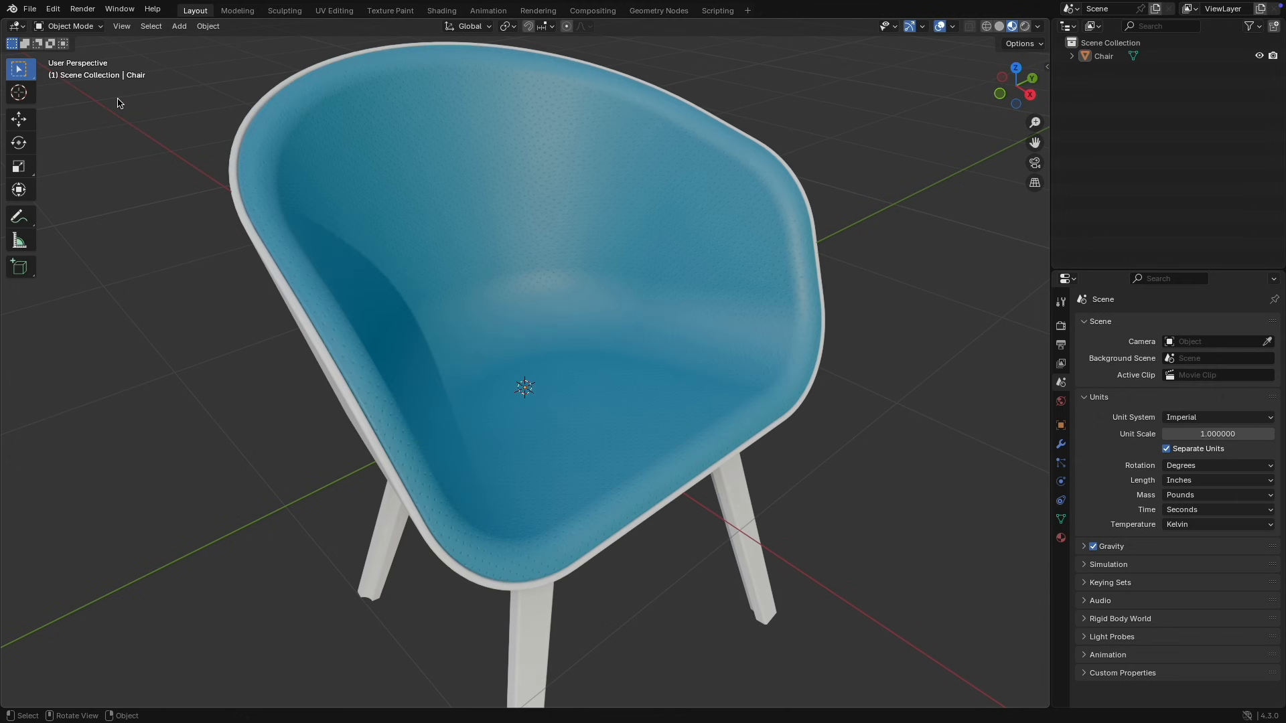
Step: In the front view, move the Chair up about 14.5 inches to bring its legs to the ground line
mouse_move(319, 293)
middle_down()
mouse_move(445, 238)
mouse_move(661, 242)
mouse_move(680, 221)
mouse_move(447, 212)
mouse_move(284, 267)
mouse_move(309, 275)
middle_up()
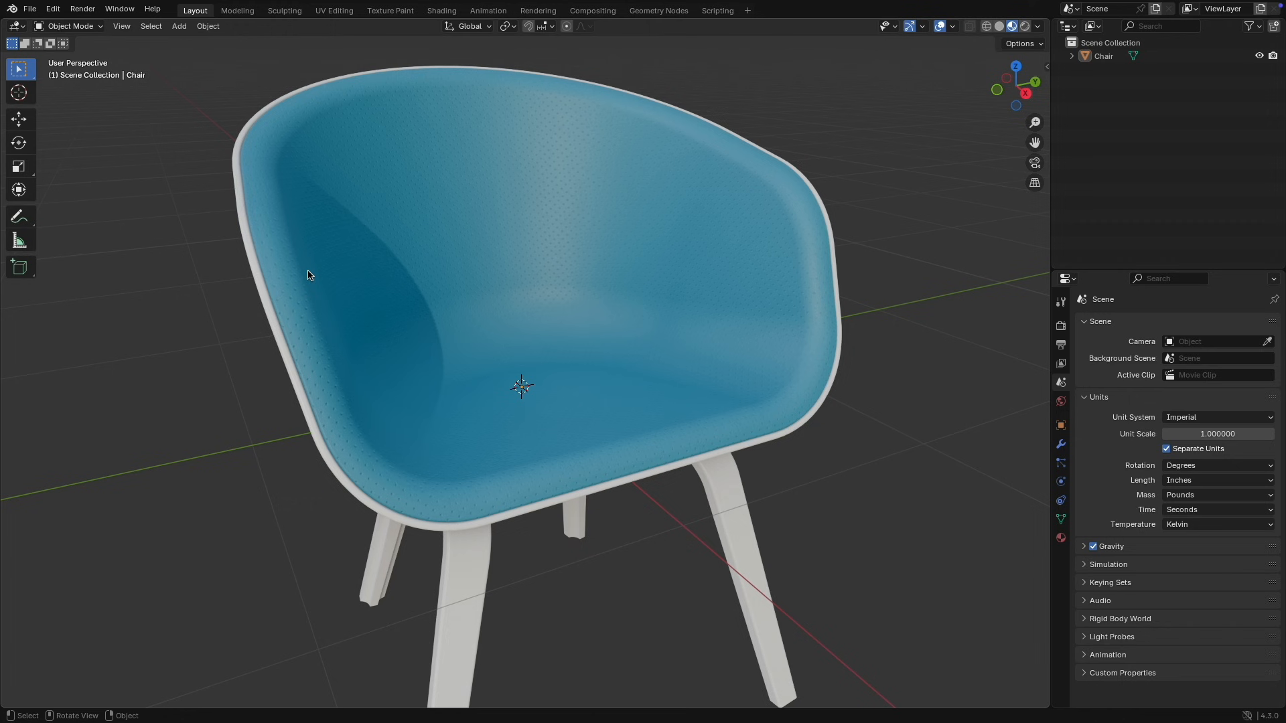
scroll(308, 275, down, 5)
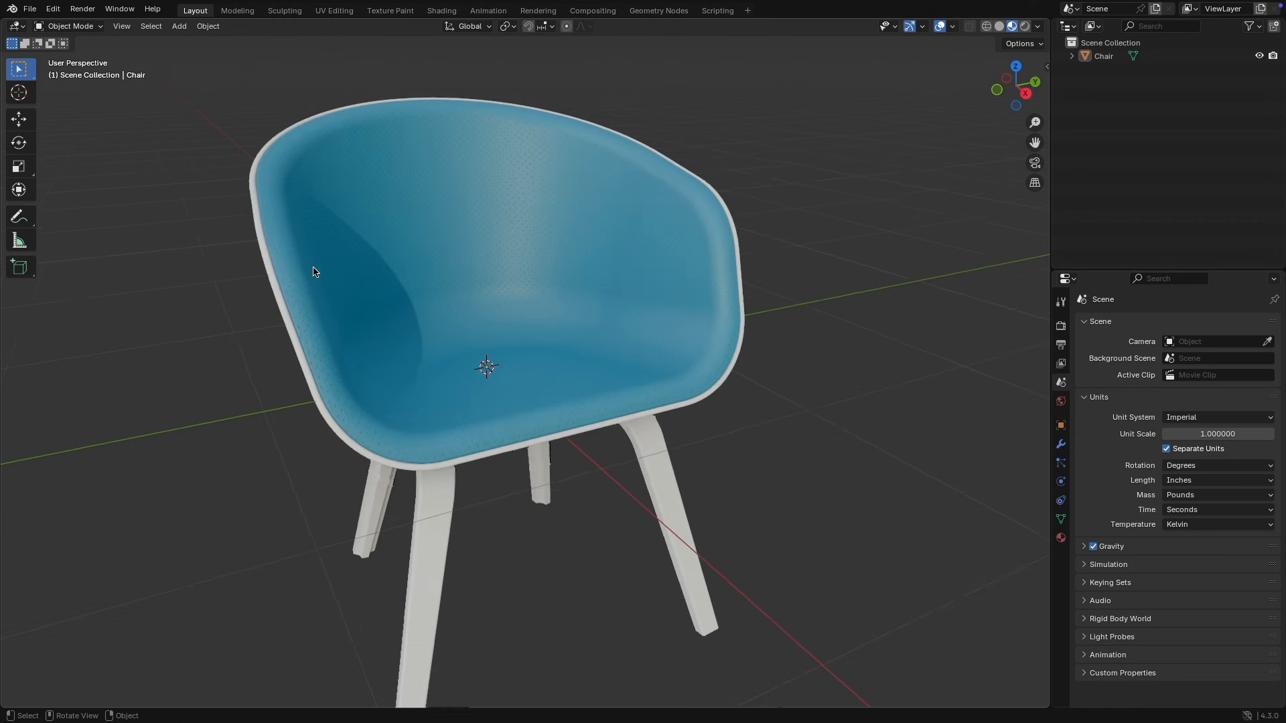
middle_drag(330, 268, 442, 228)
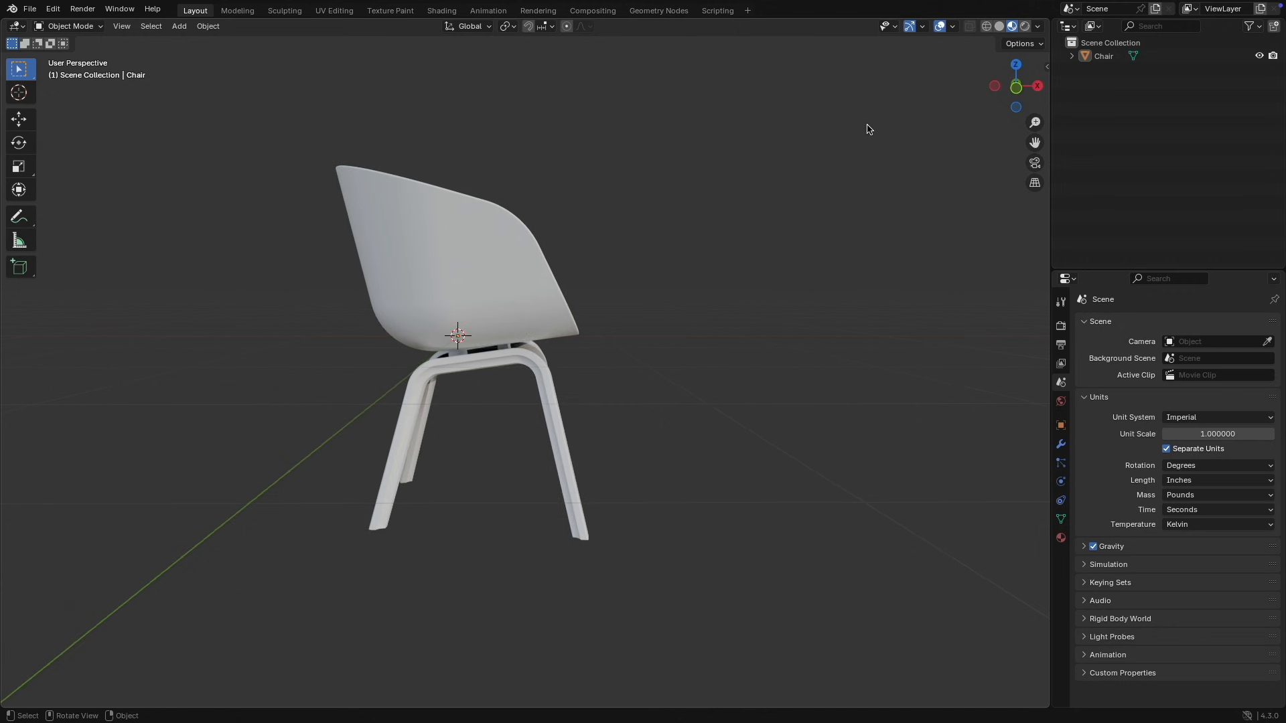
click(1017, 89)
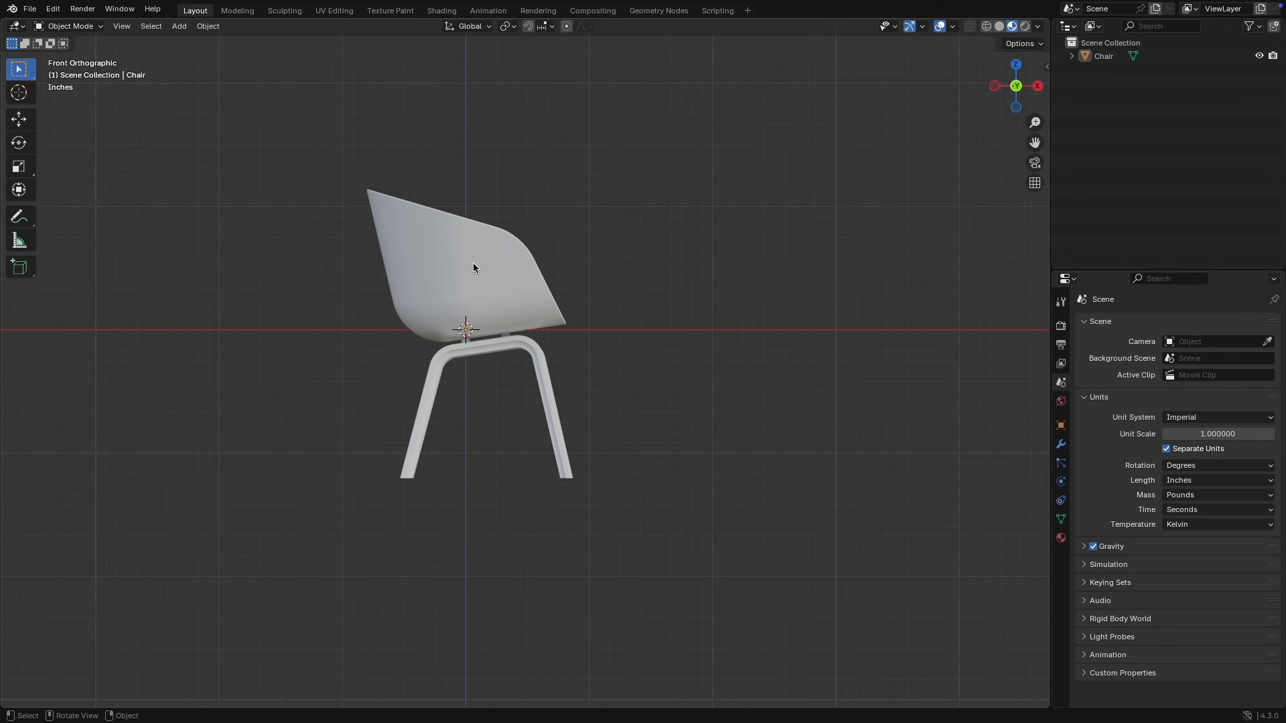
click(462, 276)
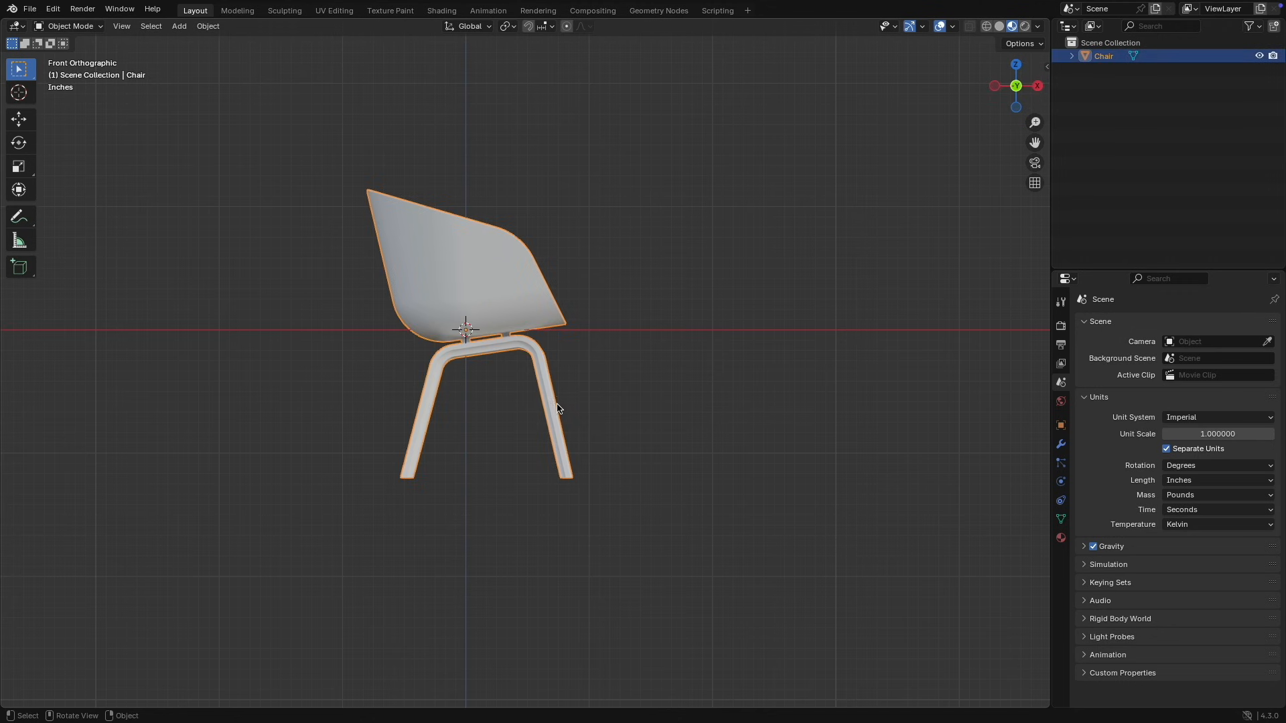
key(g)
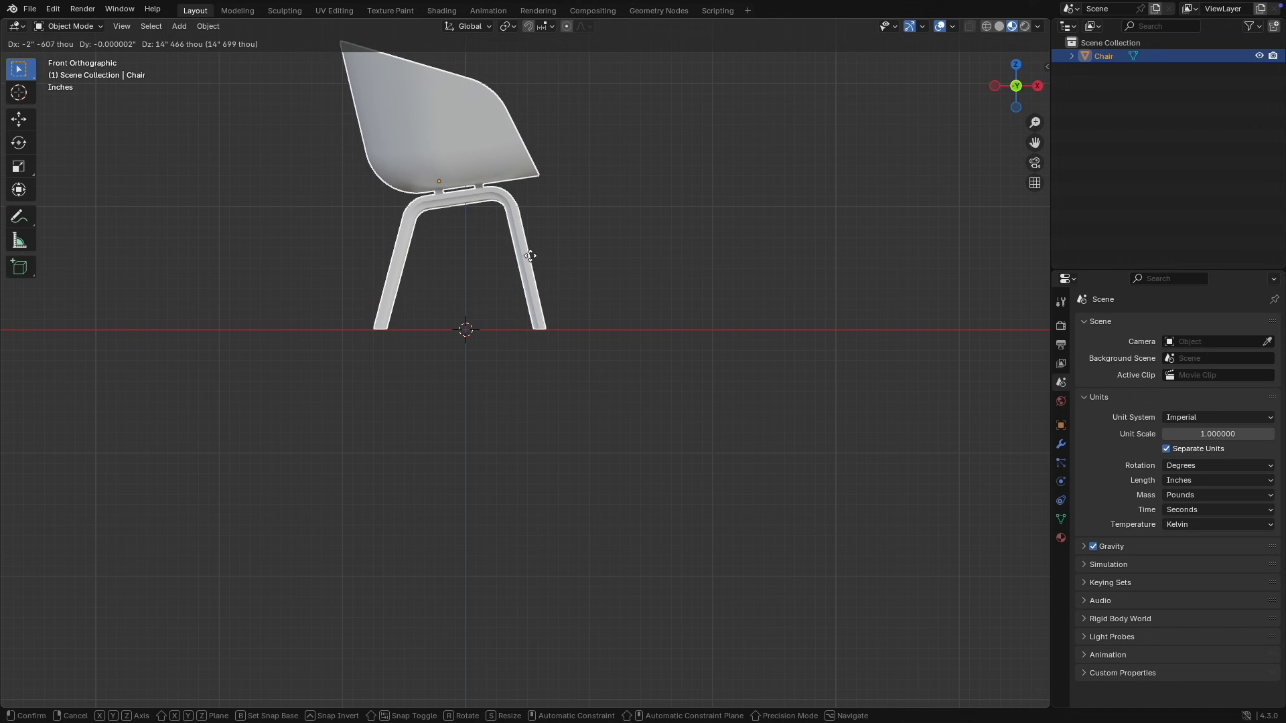
click(529, 256)
Step: Lower the Chair slightly so the bottoms of its legs rest precisely on the red X axis line
scroll(548, 343, up, 8)
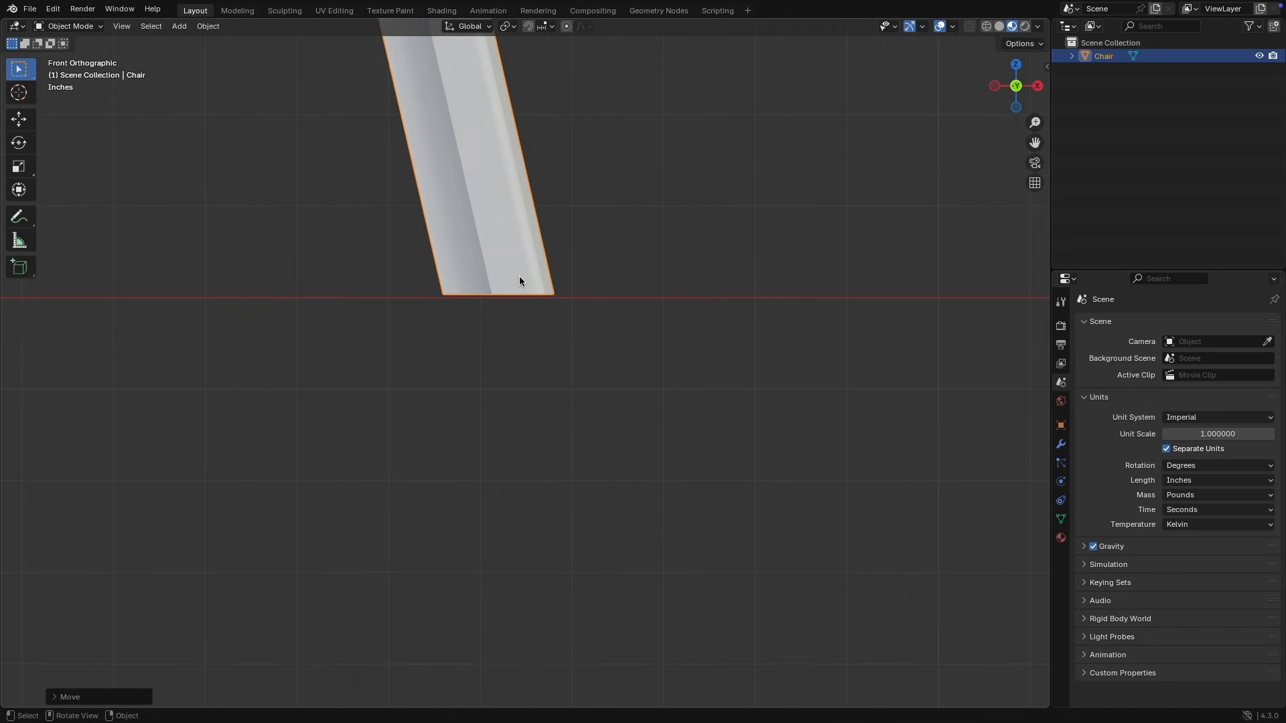
scroll(520, 280, up, 8)
key(g)
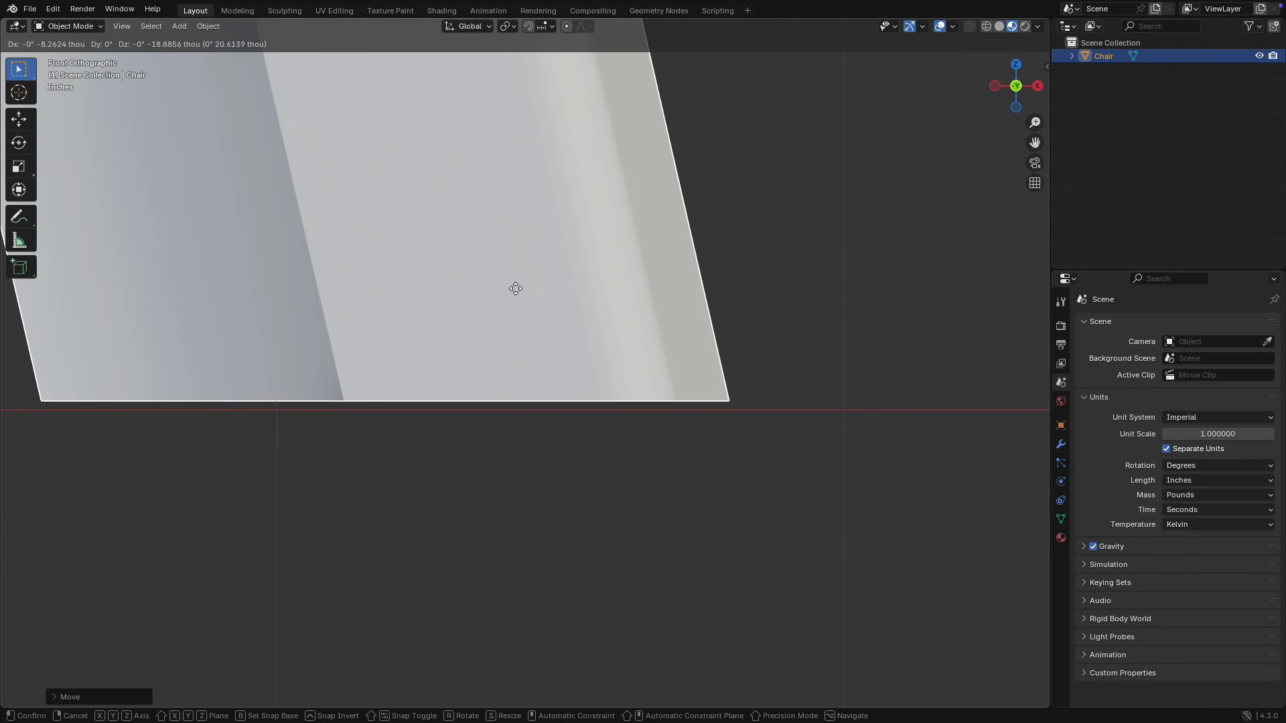
click(517, 294)
scroll(516, 295, down, 6)
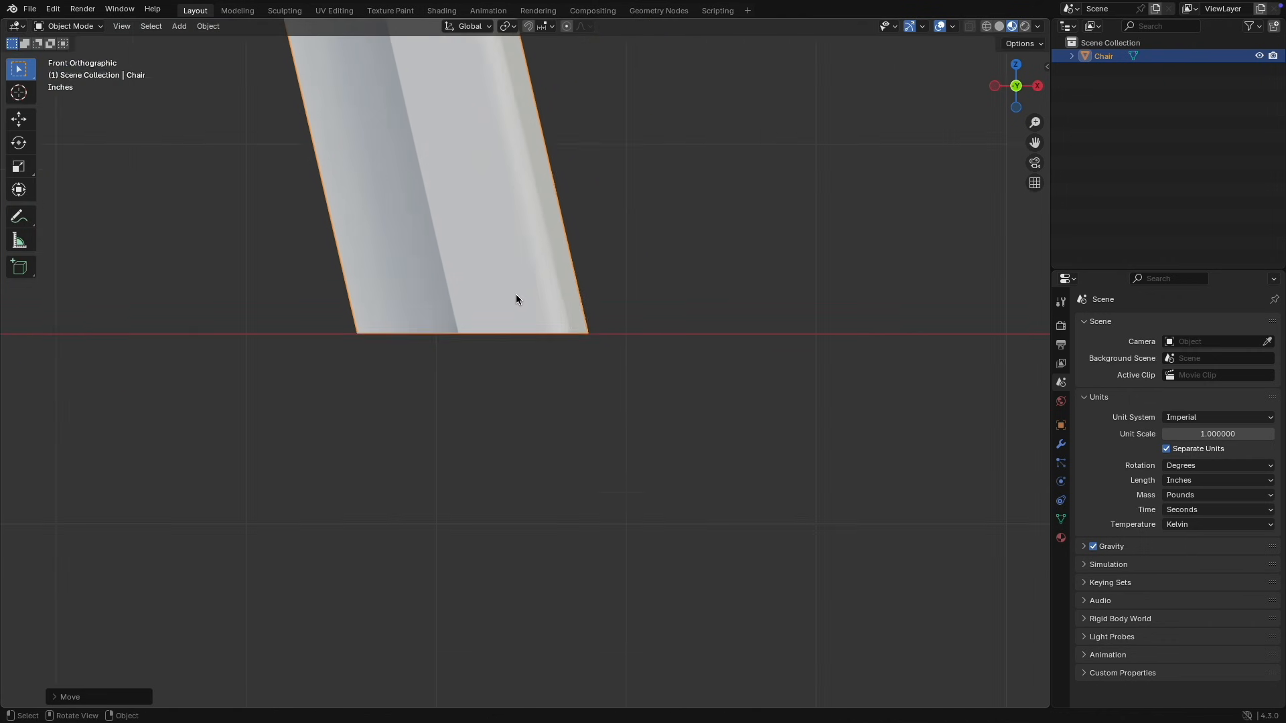
scroll(515, 295, down, 15)
Step: Add a mesh plane at the world origin beneath the chair
scroll(516, 294, up, 8)
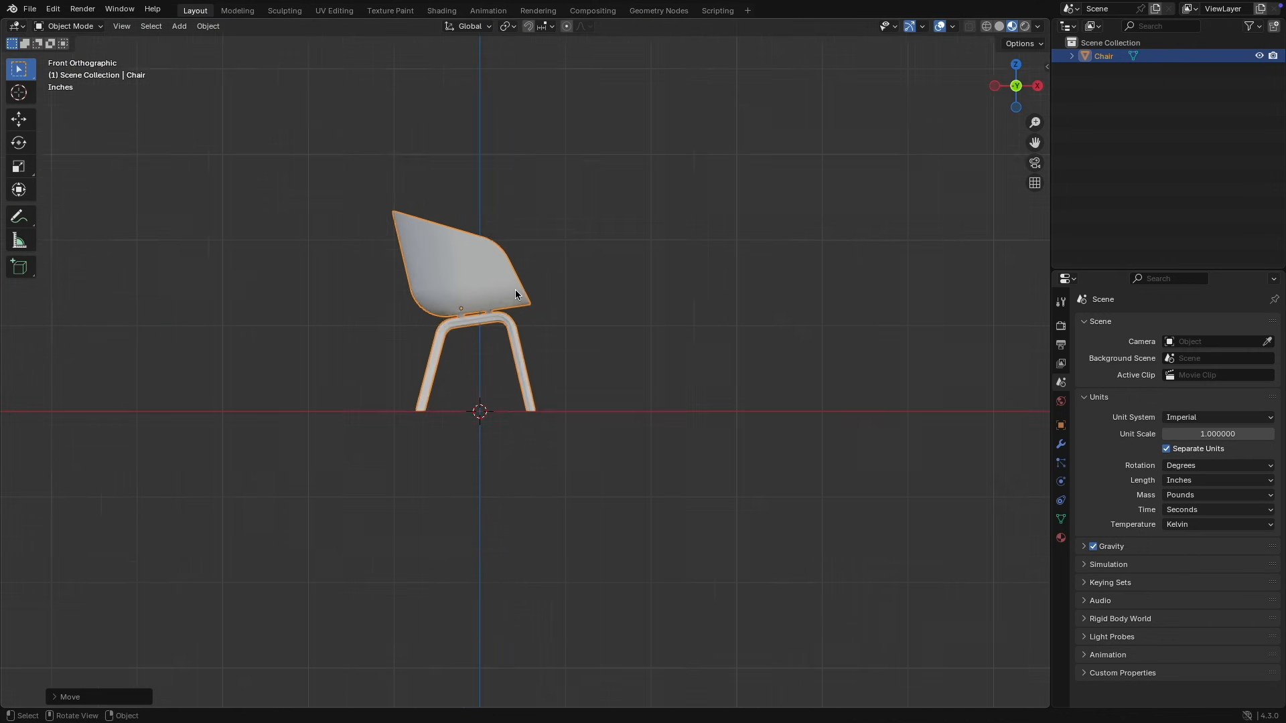
scroll(516, 293, up, 4)
middle_drag(551, 279, 479, 316)
scroll(460, 315, up, 2)
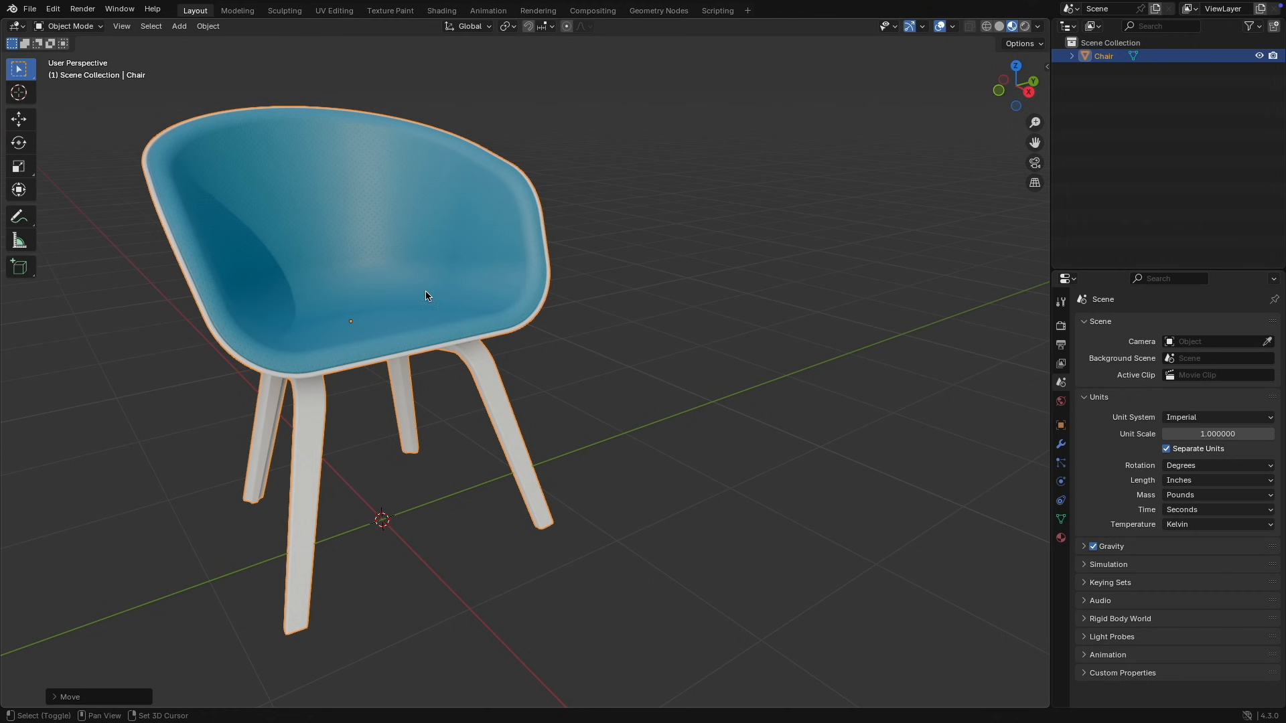
middle_drag(425, 290, 603, 290)
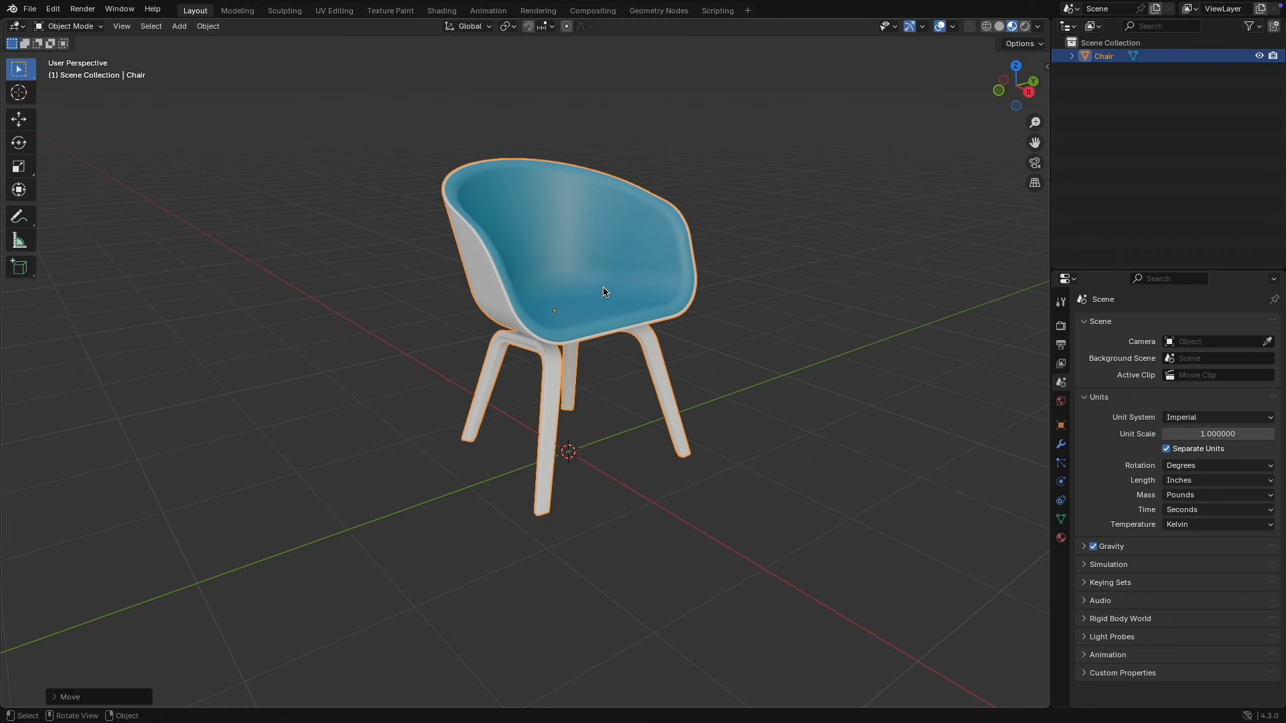
click(181, 26)
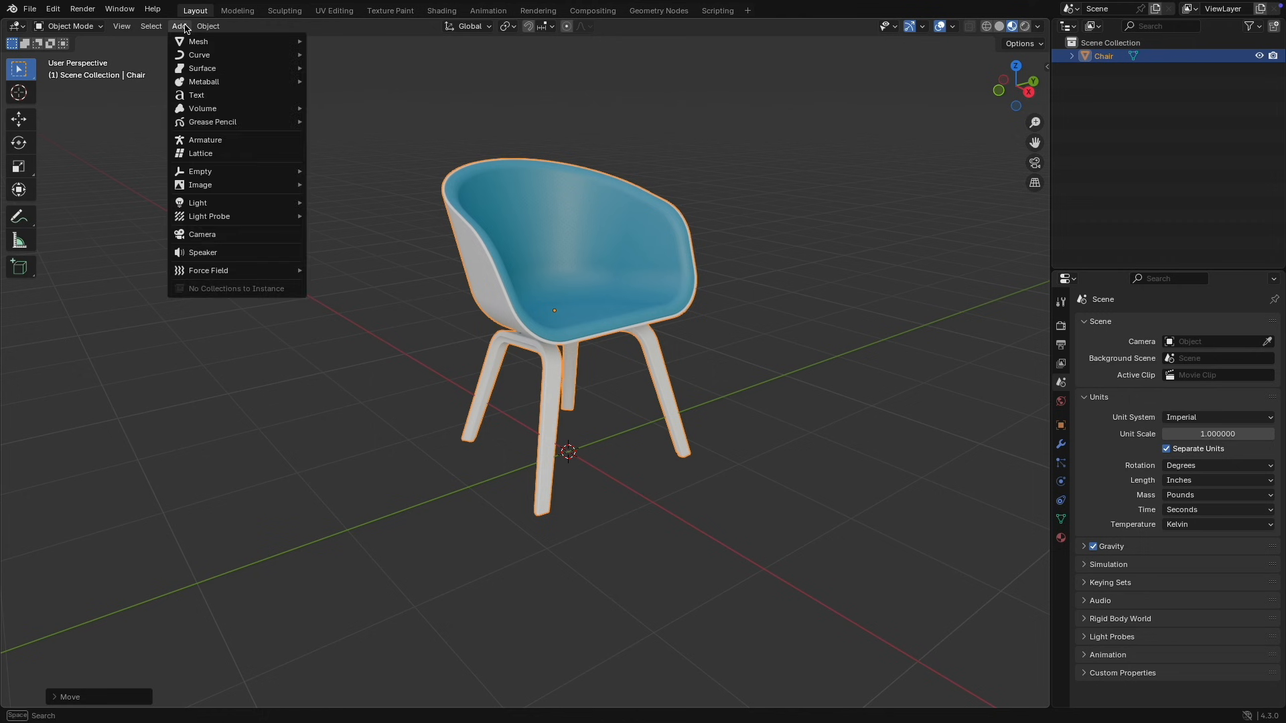
mouse_move(194, 41)
click(332, 41)
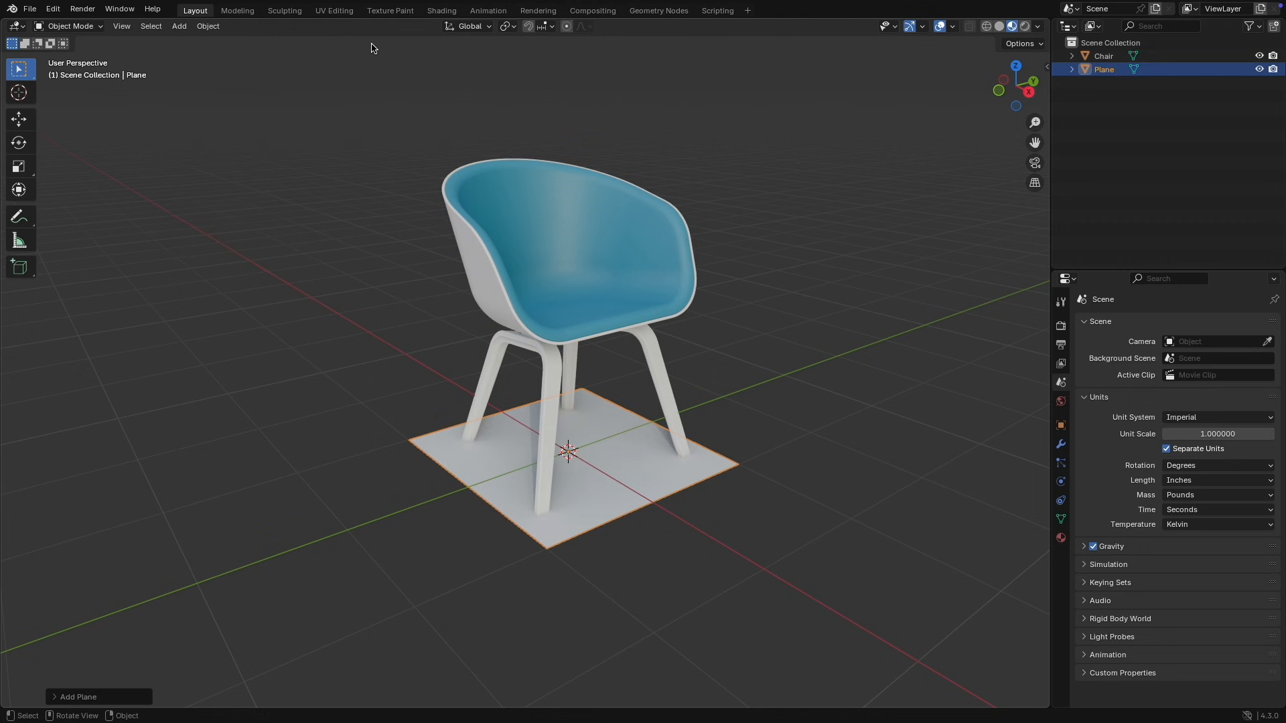
Step: Scale the plane's geometry by a factor of 5 in Edit Mode
click(70, 26)
click(89, 59)
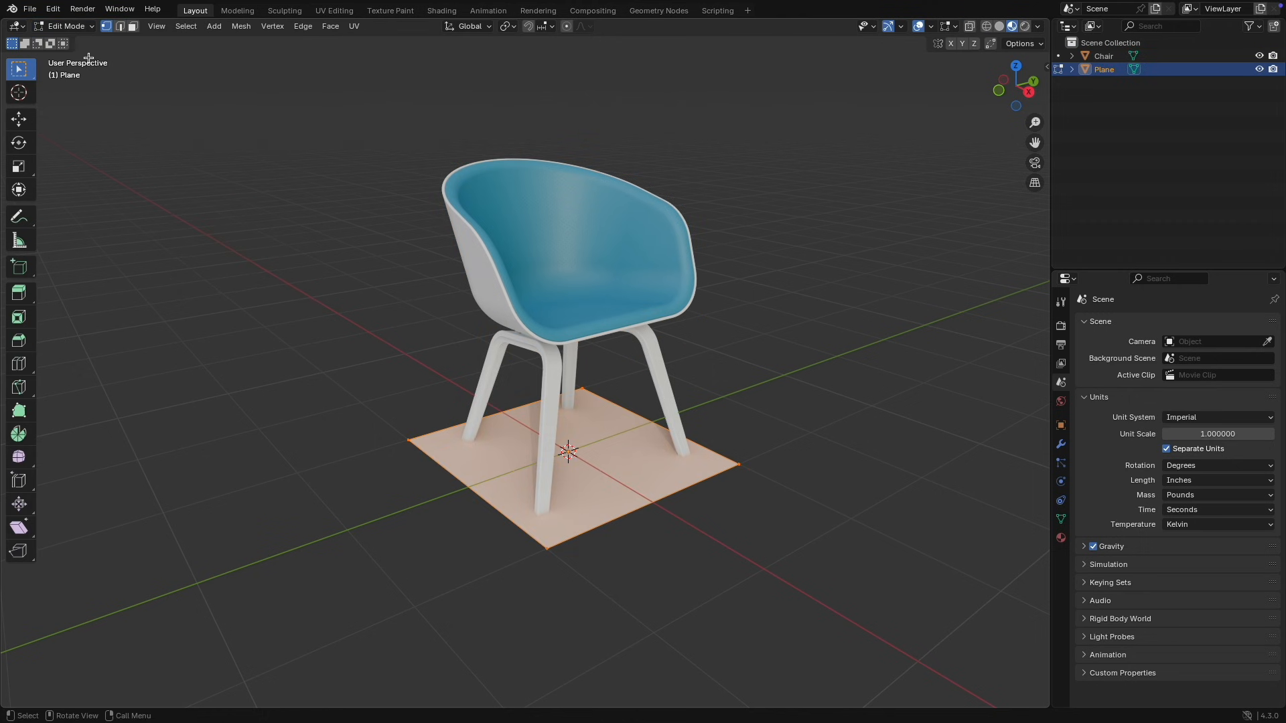
key(s)
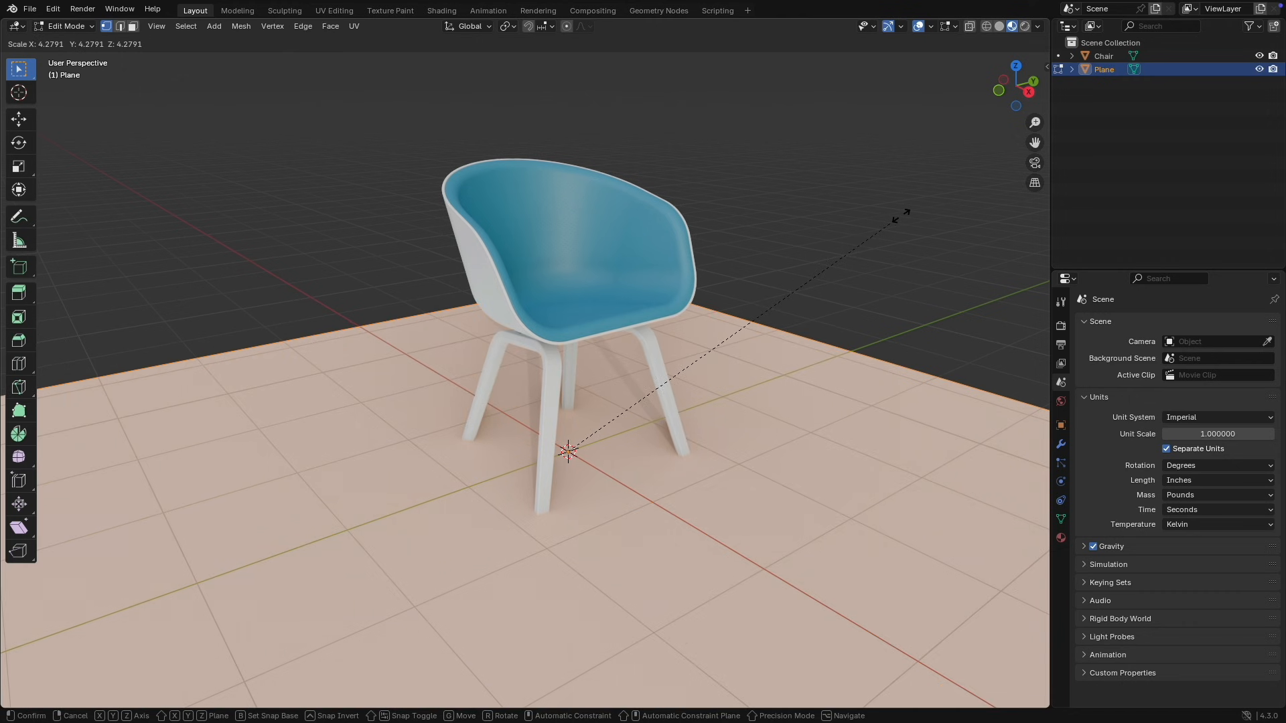
text(5)
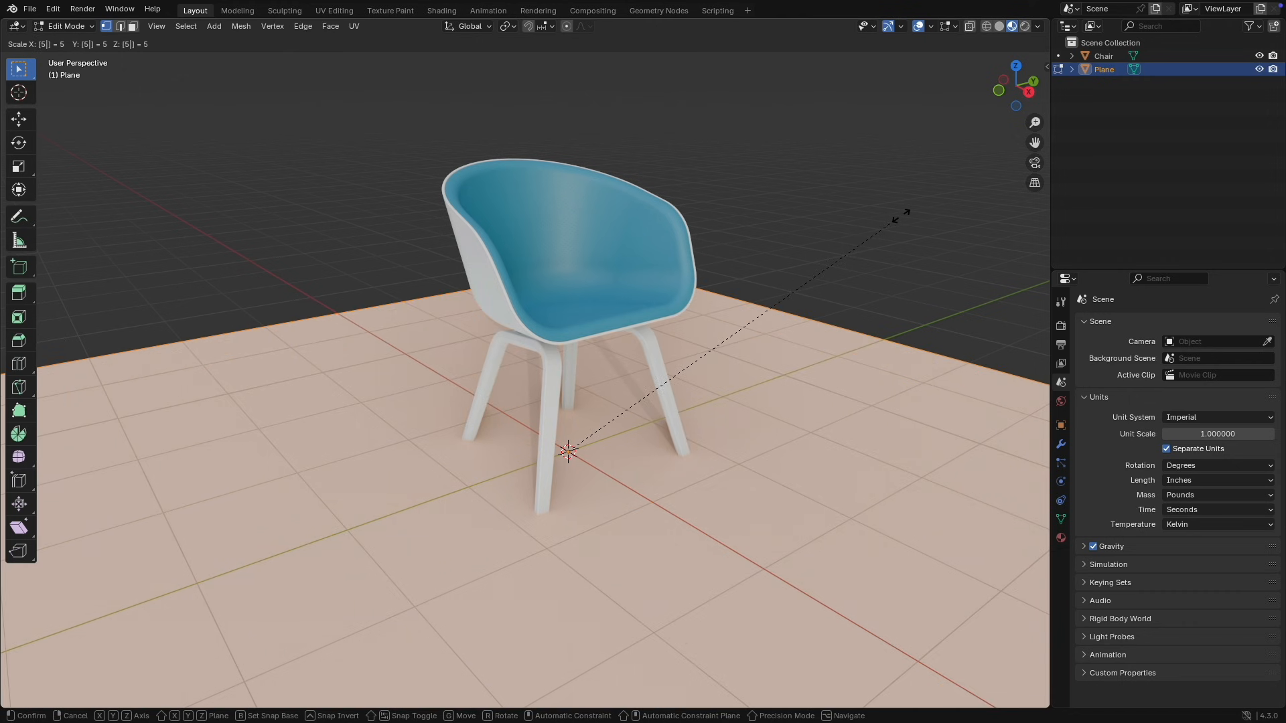
key(Return)
Step: Extrude the plane's edge behind the chair straight up along Z to form a back wall
scroll(891, 217, down, 5)
middle_drag(881, 219, 804, 236)
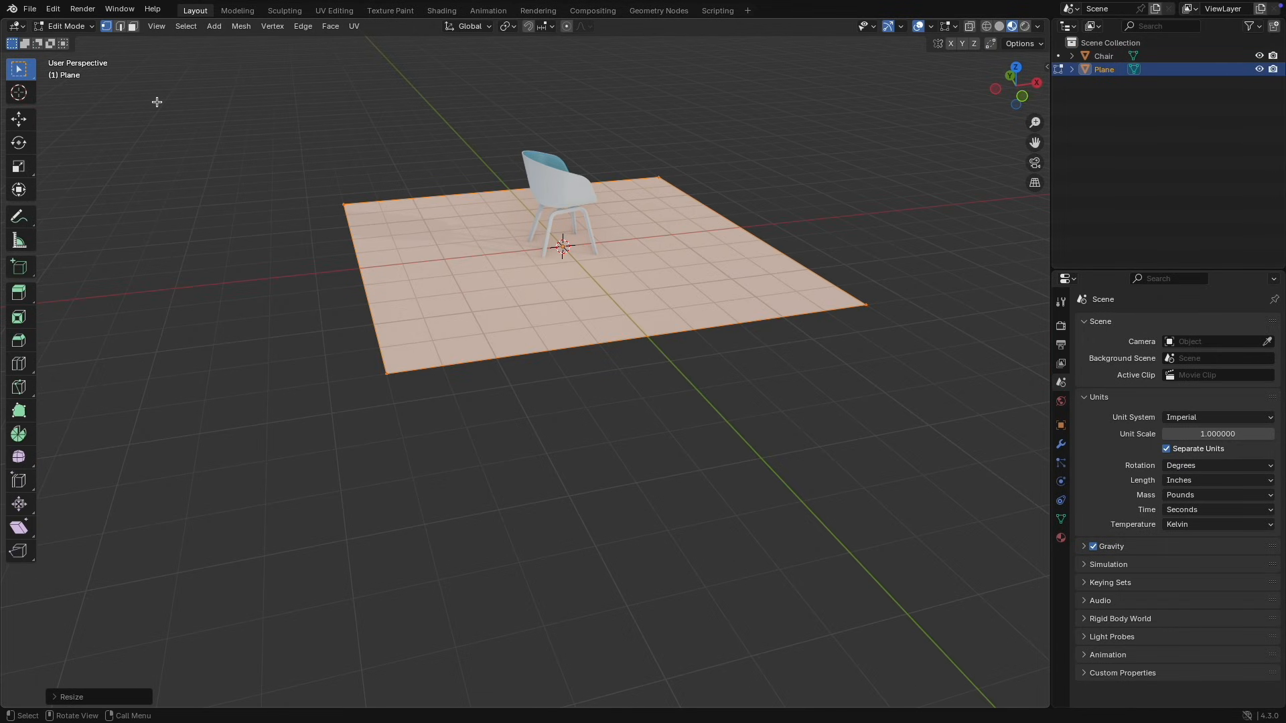
drag(328, 205, 347, 287)
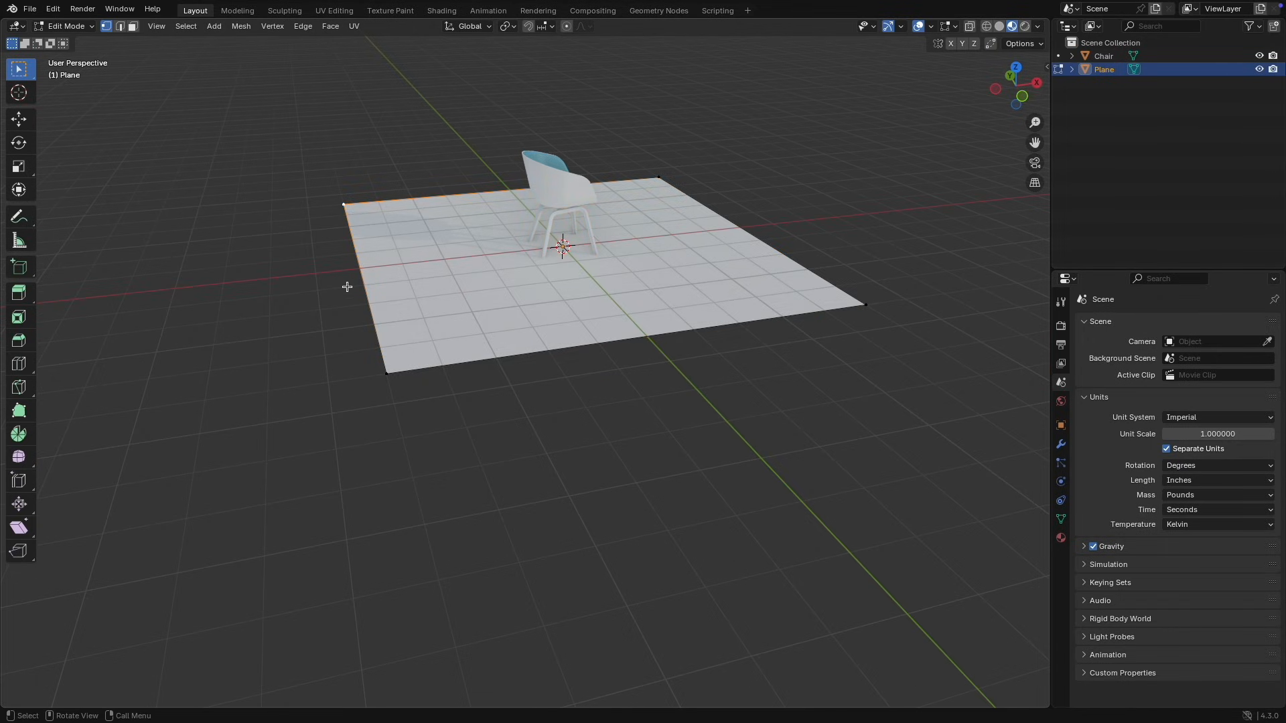
shift+click(386, 383)
middle_drag(396, 396, 168, 282)
click(18, 293)
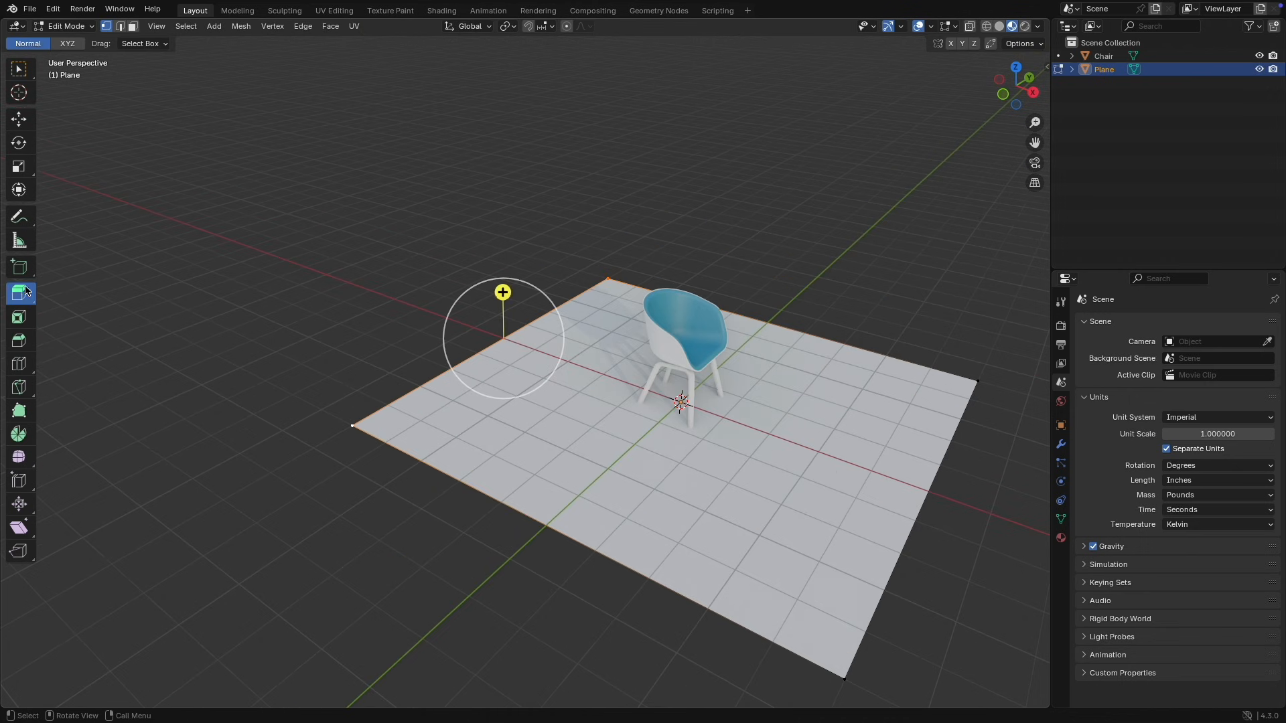
click(67, 44)
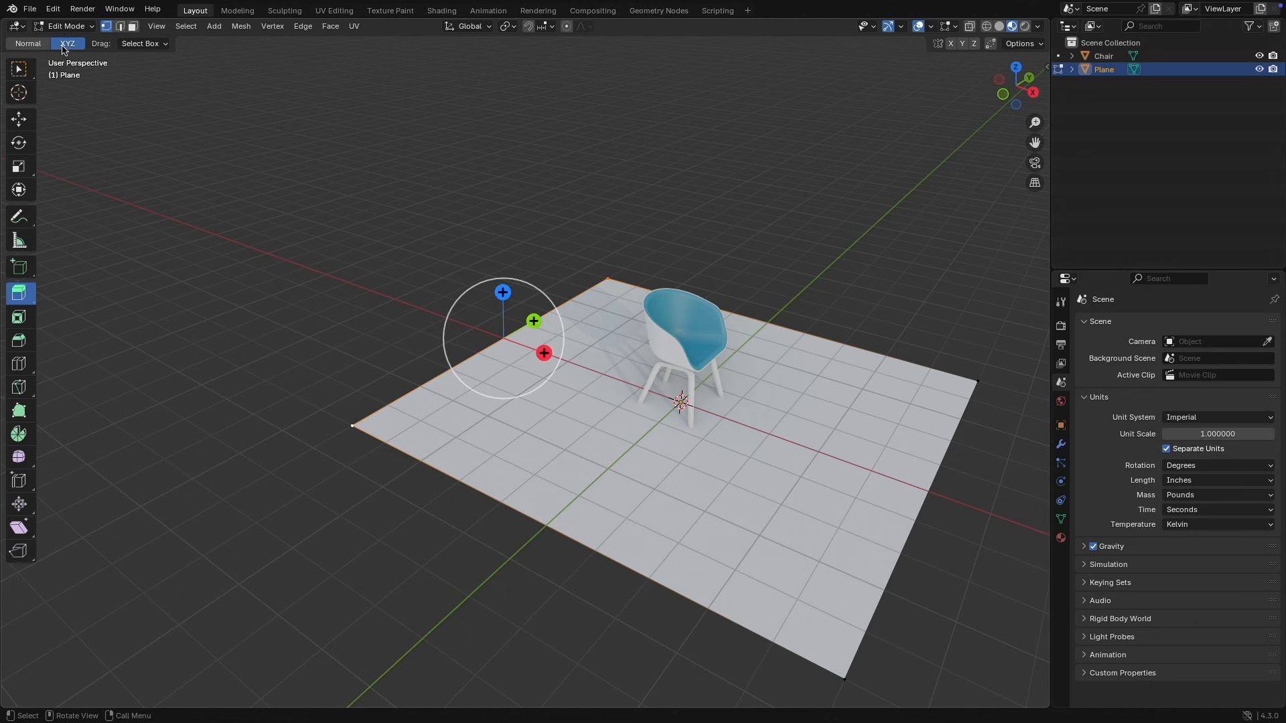
drag(503, 293, 477, 670)
Step: Stretch all of the floor and wall geometry along Y into a wide backdrop and return to Object Mode
scroll(474, 528, down, 4)
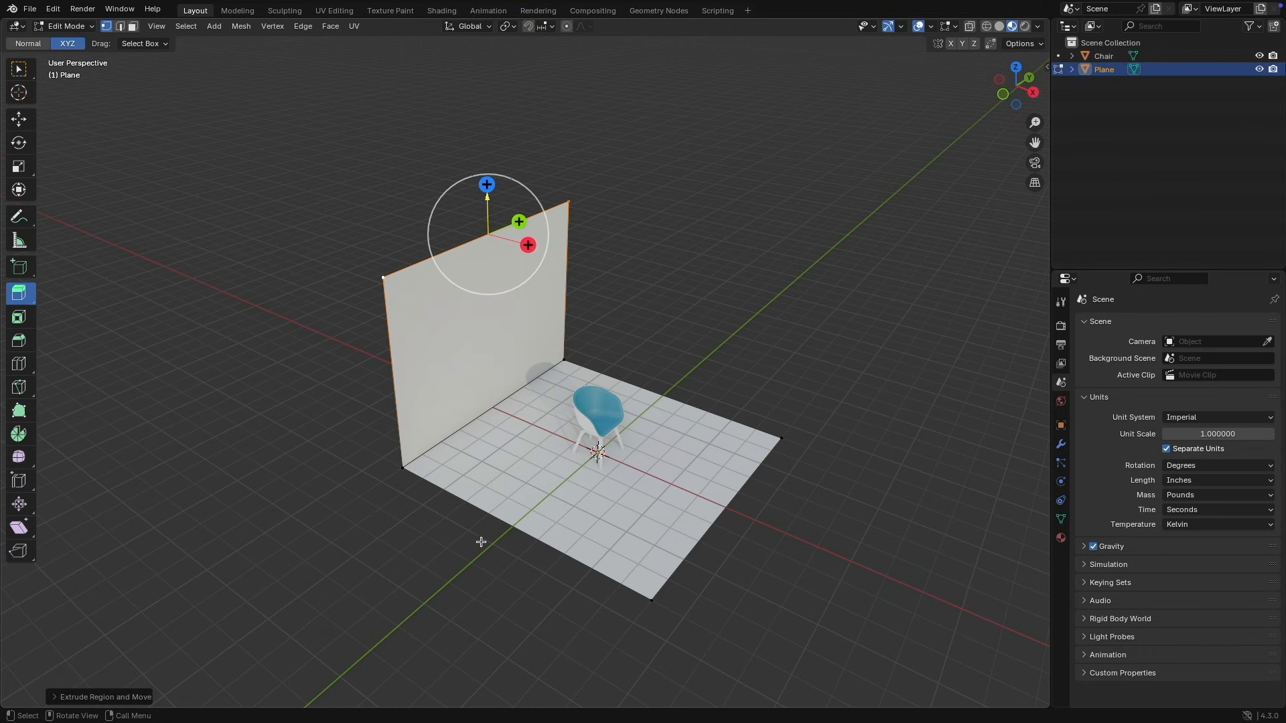
middle_drag(480, 542, 426, 533)
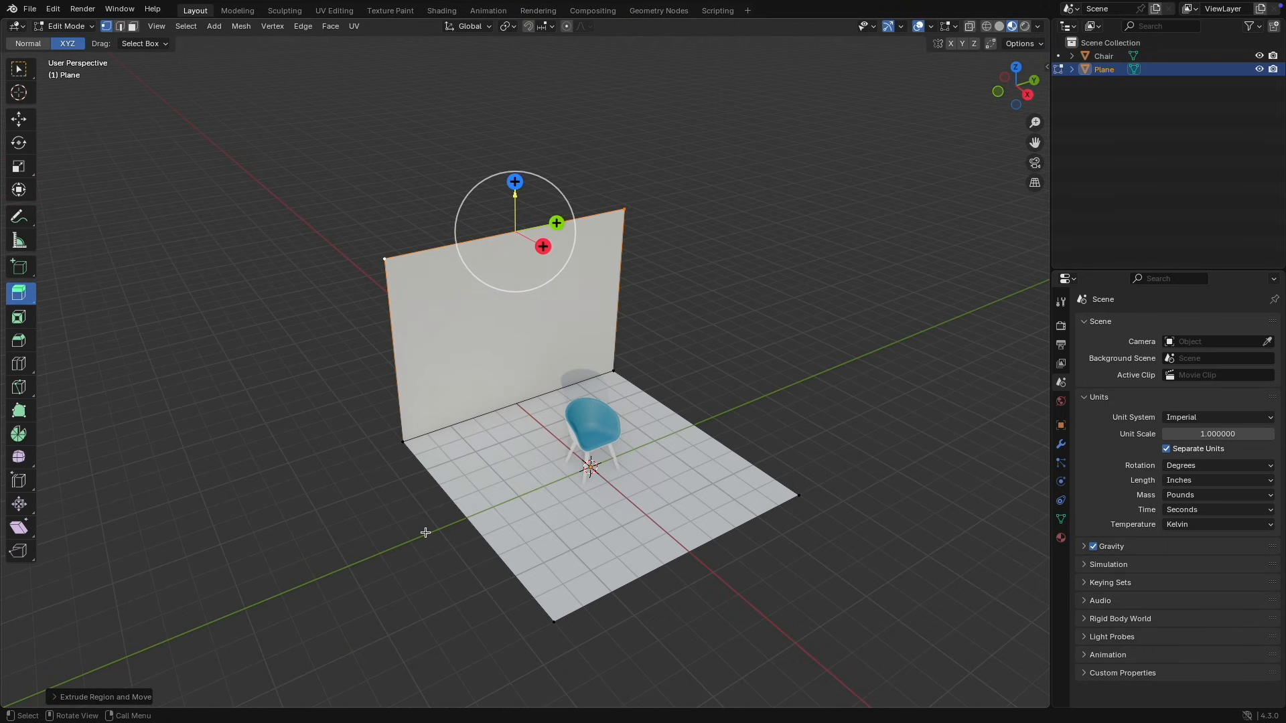
key(a)
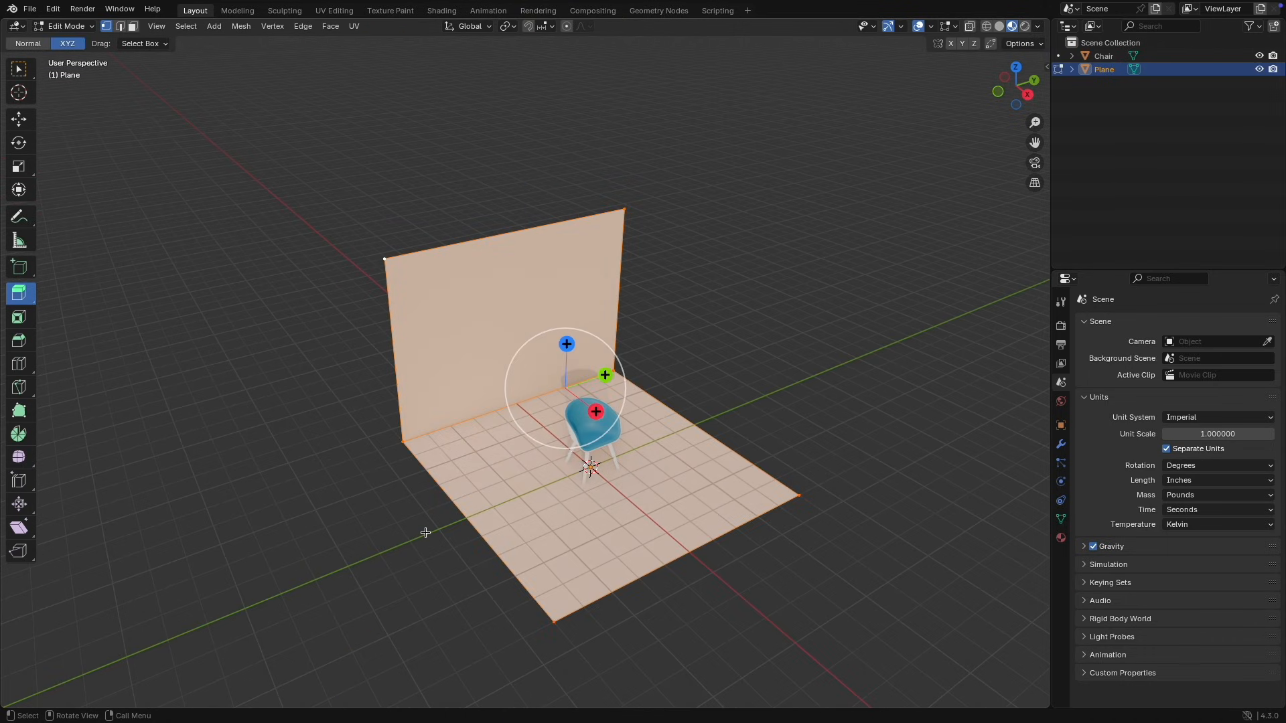
click(27, 173)
drag(608, 374, 717, 339)
click(67, 26)
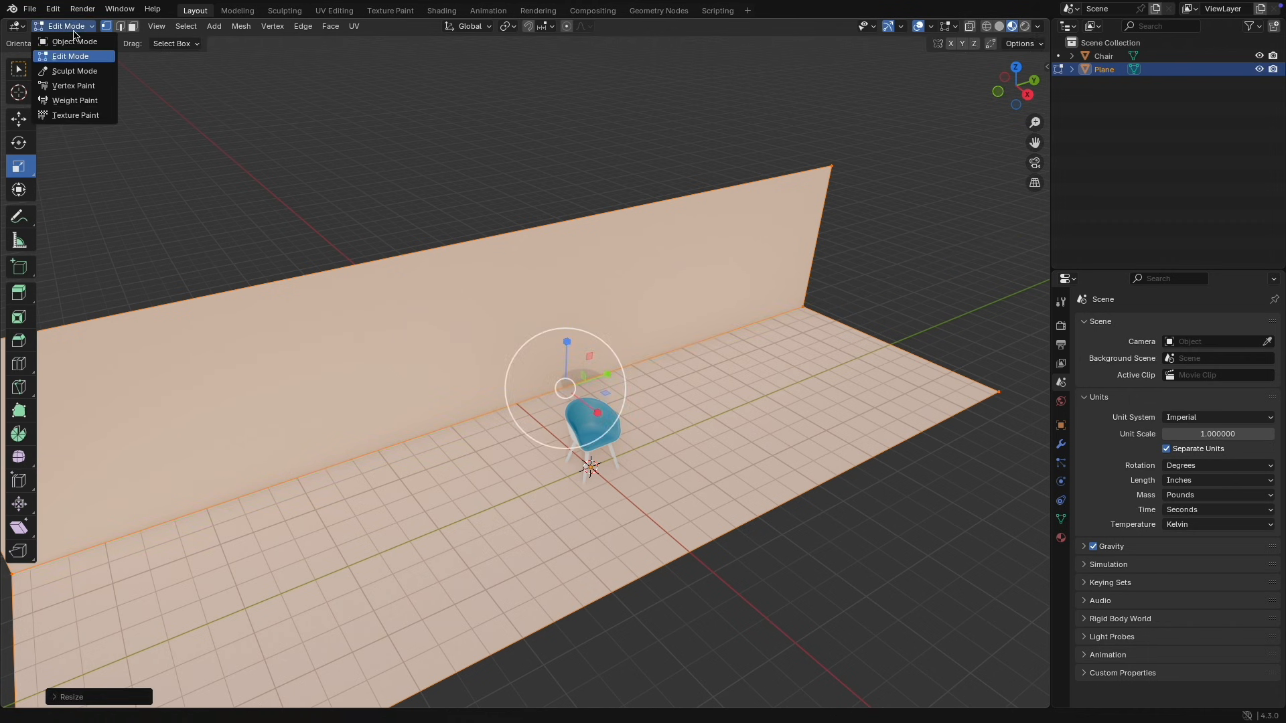
click(74, 42)
Step: Add a Bevel modifier to the backdrop plane and set its amount to 12 inches
middle_drag(505, 348, 589, 307)
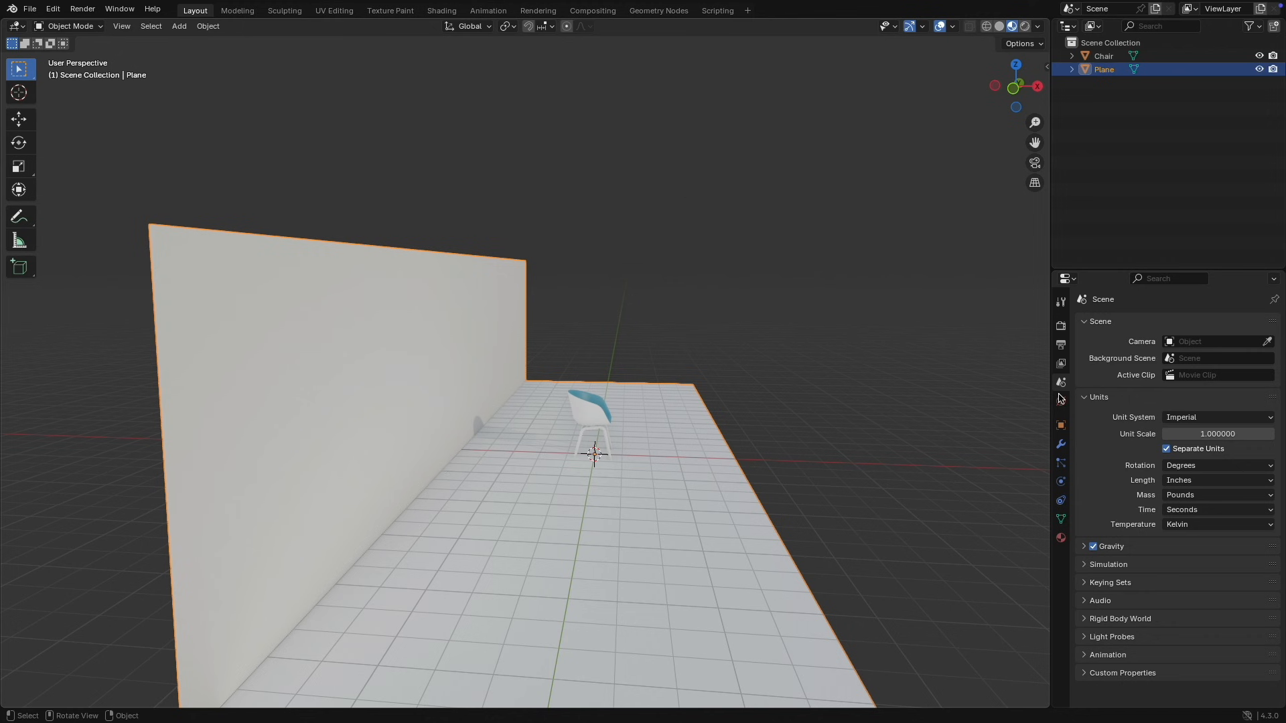
click(1062, 445)
click(1105, 327)
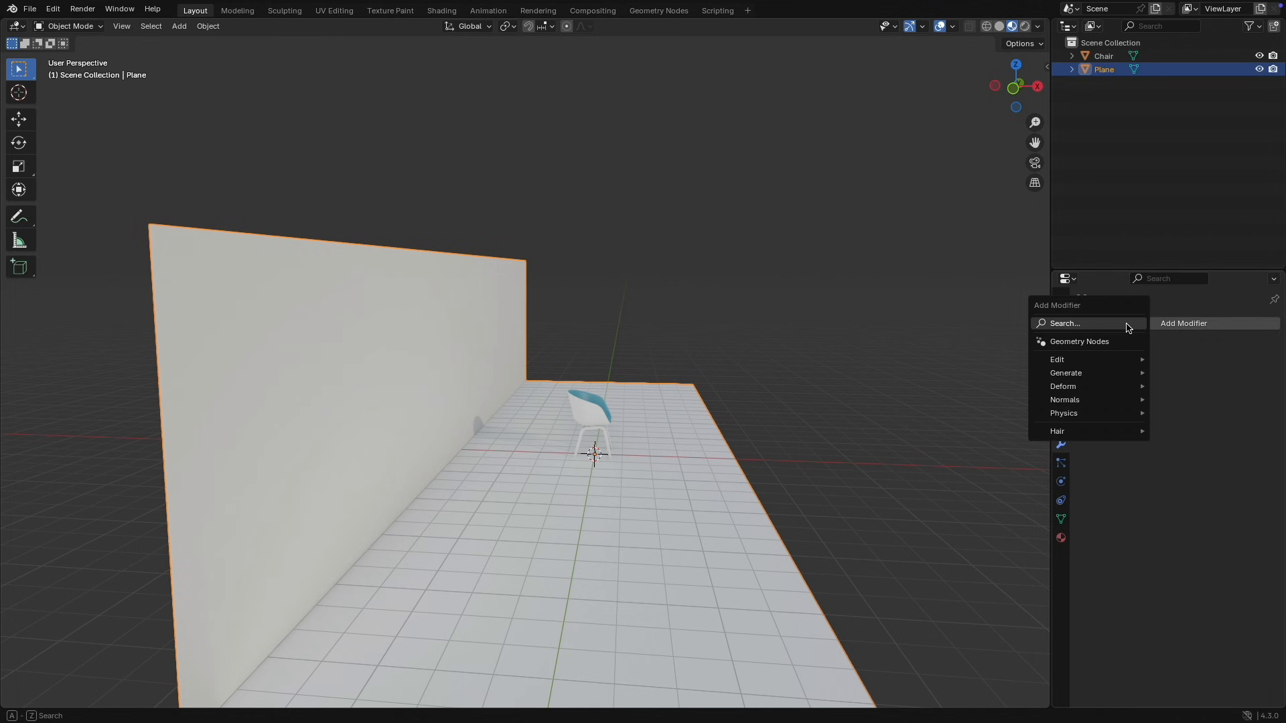
mouse_move(1089, 373)
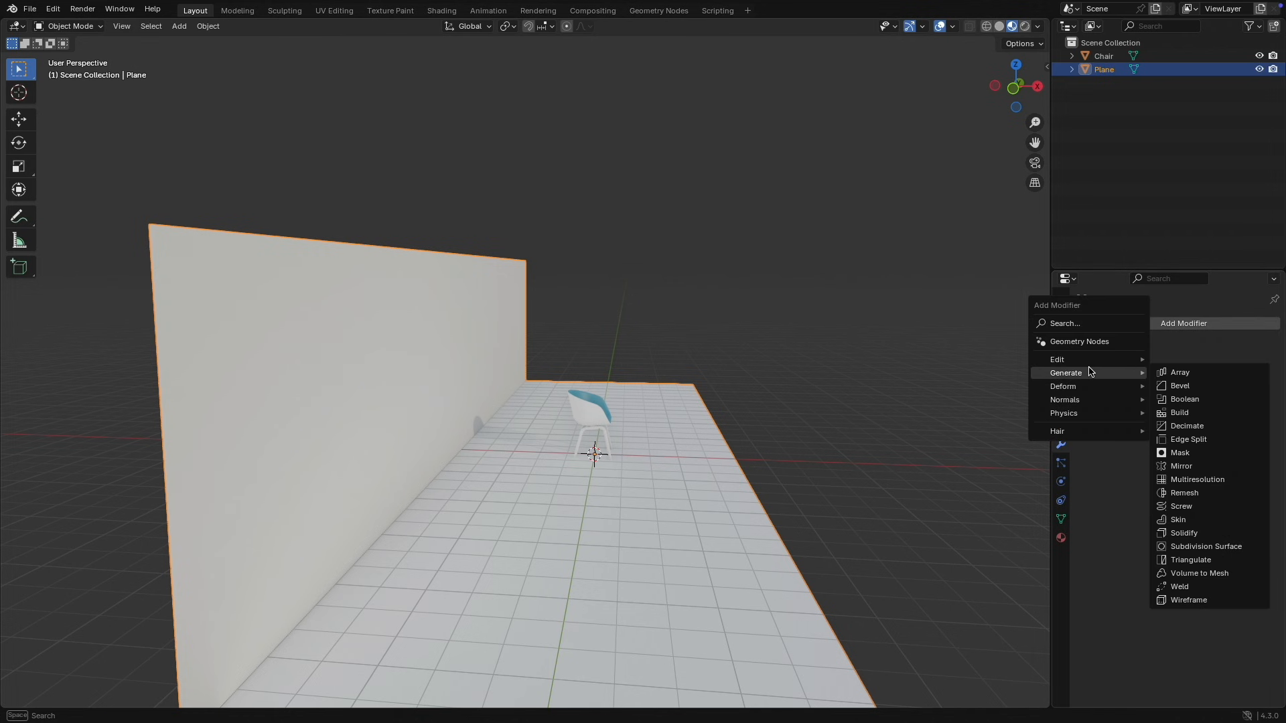
click(1180, 386)
double_click(1206, 399)
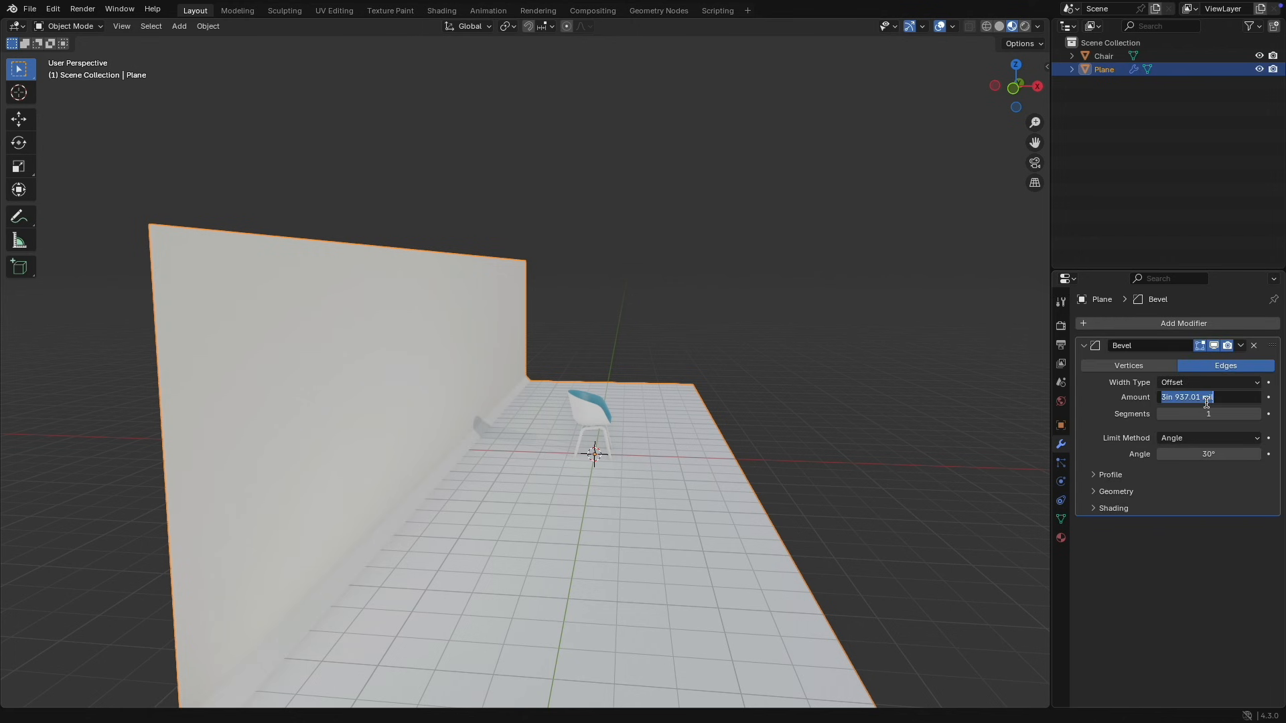
text(12)
key(Return)
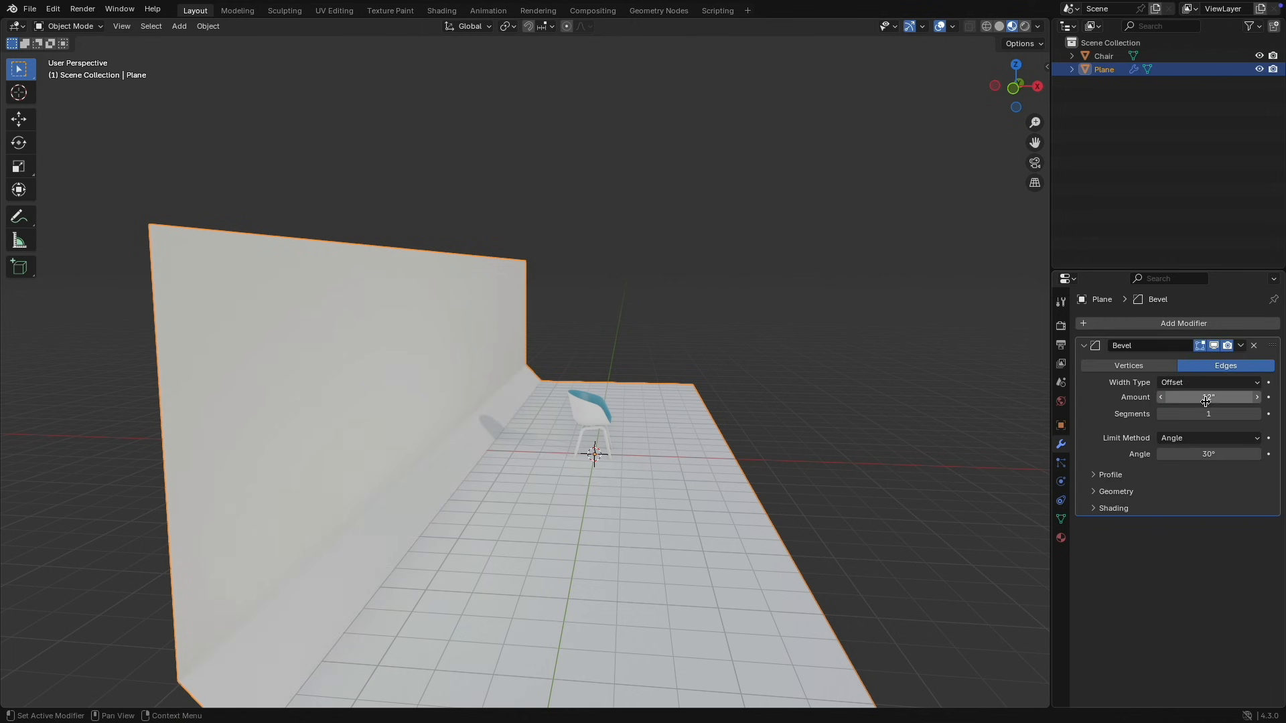
Step: Set the backdrop's Bevel modifier to 10 segments
double_click(1200, 416)
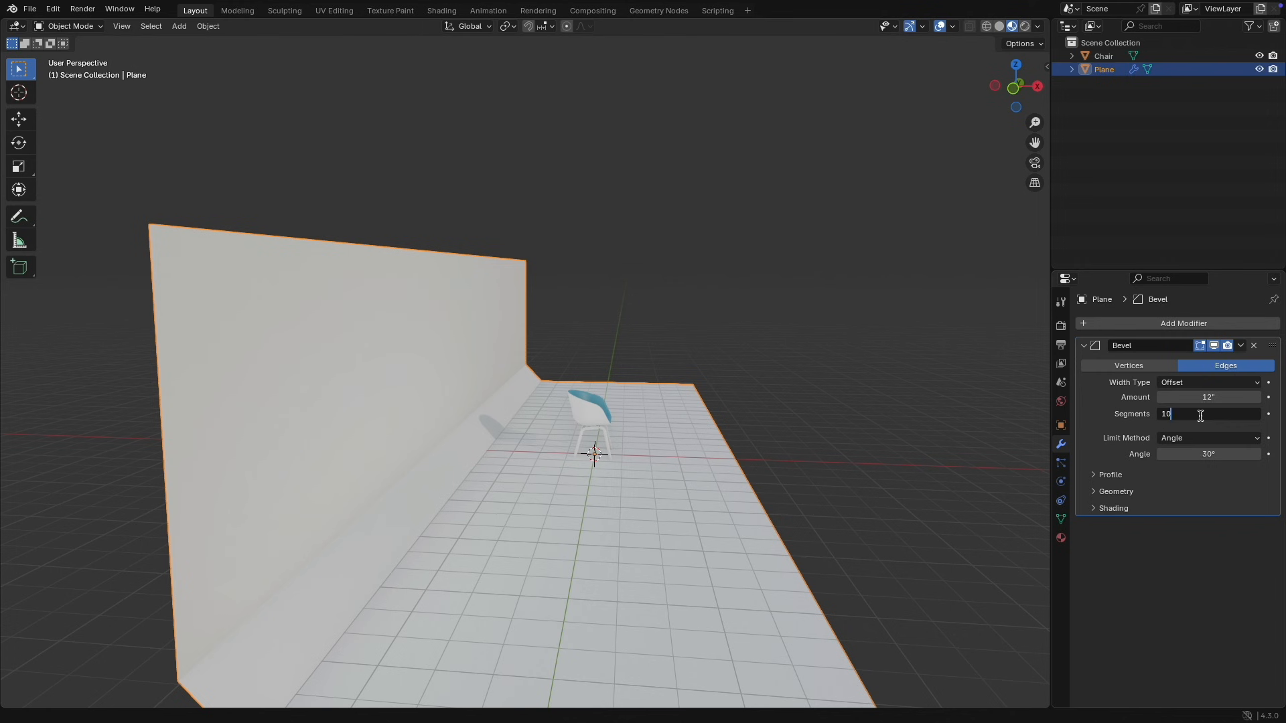
text(10)
key(Return)
Step: Set the Bevel modifier's superellipse profile shape to 0.6
middle_drag(653, 466, 594, 359)
scroll(583, 365, up, 3)
scroll(582, 370, down, 2)
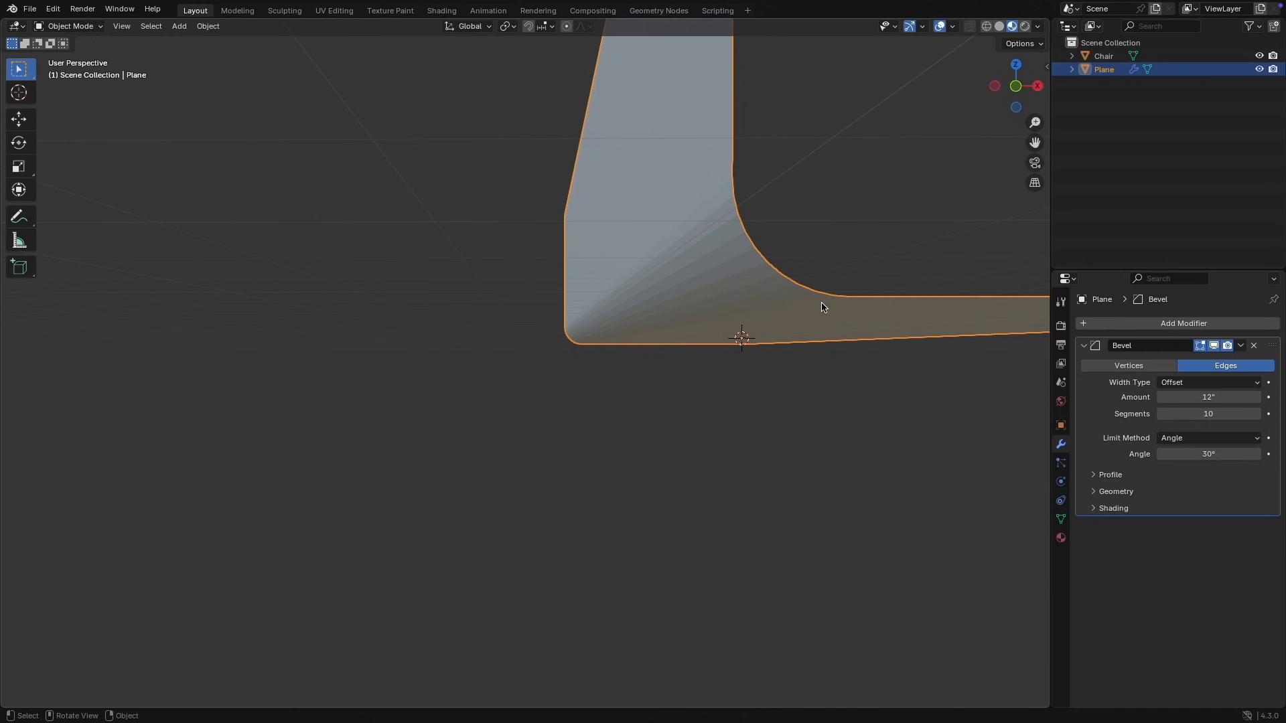
middle_drag(939, 308, 927, 316)
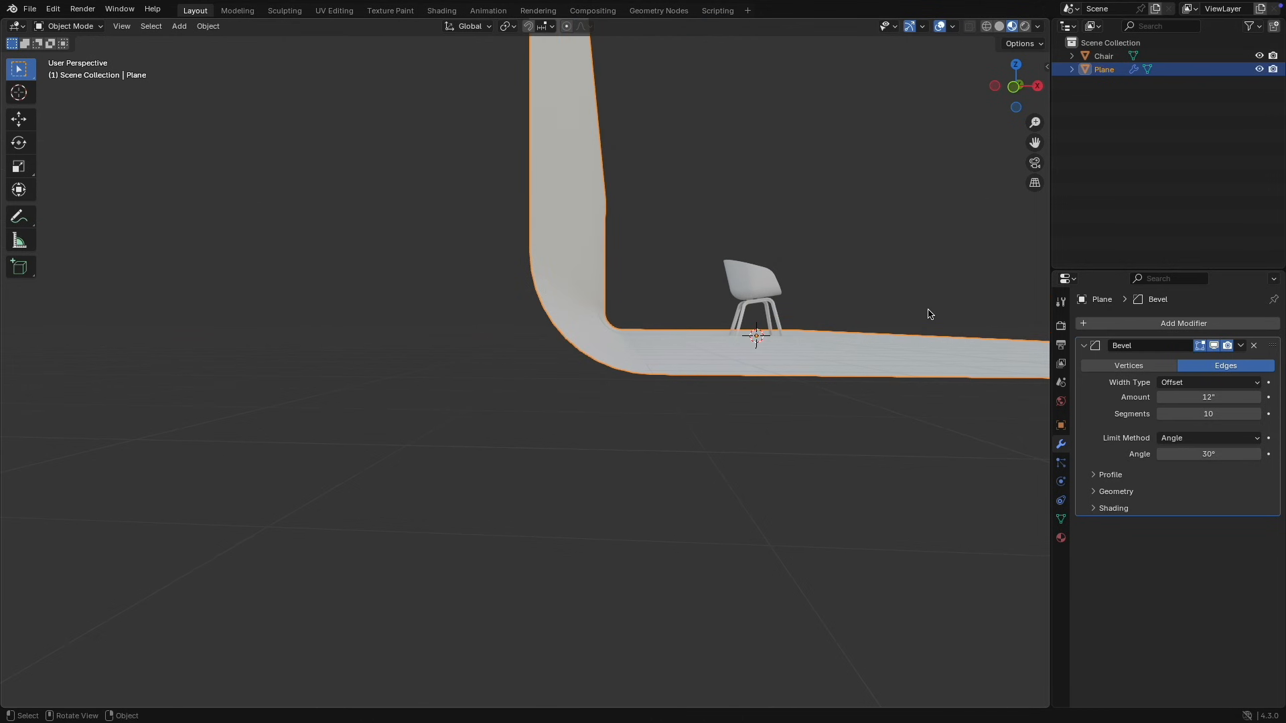
click(1115, 476)
click(1207, 512)
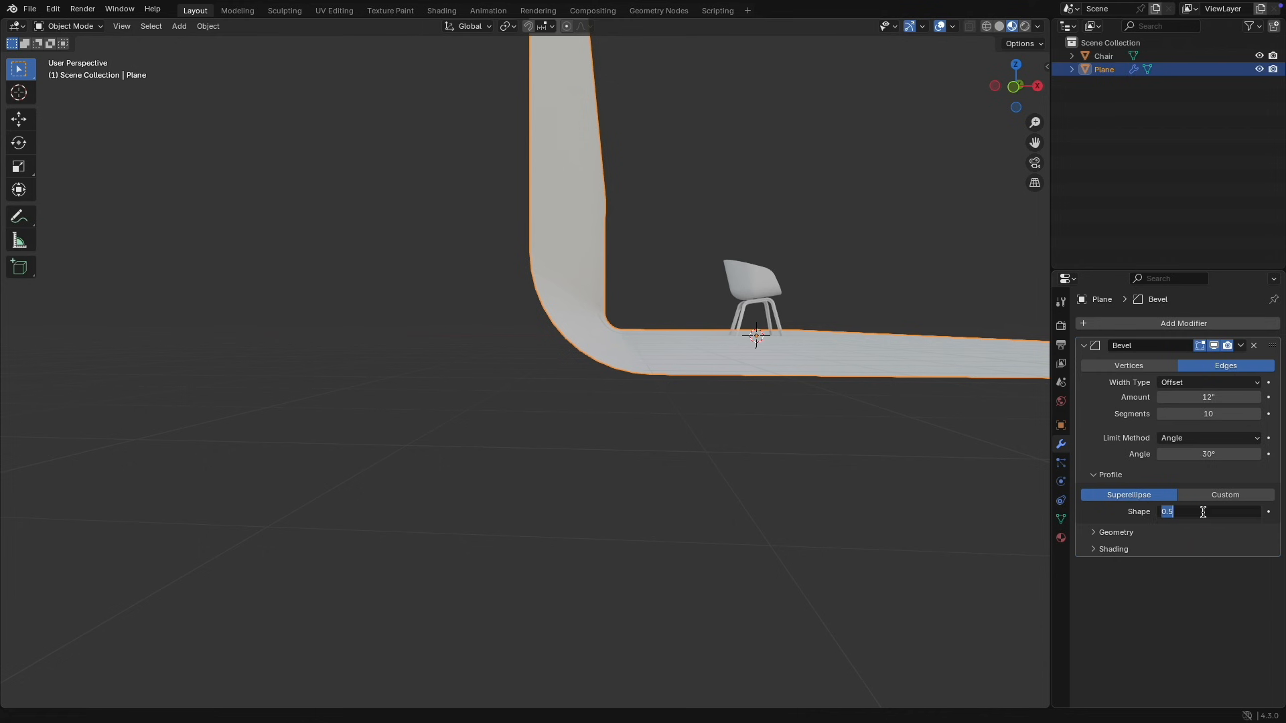
text(.6)
key(Return)
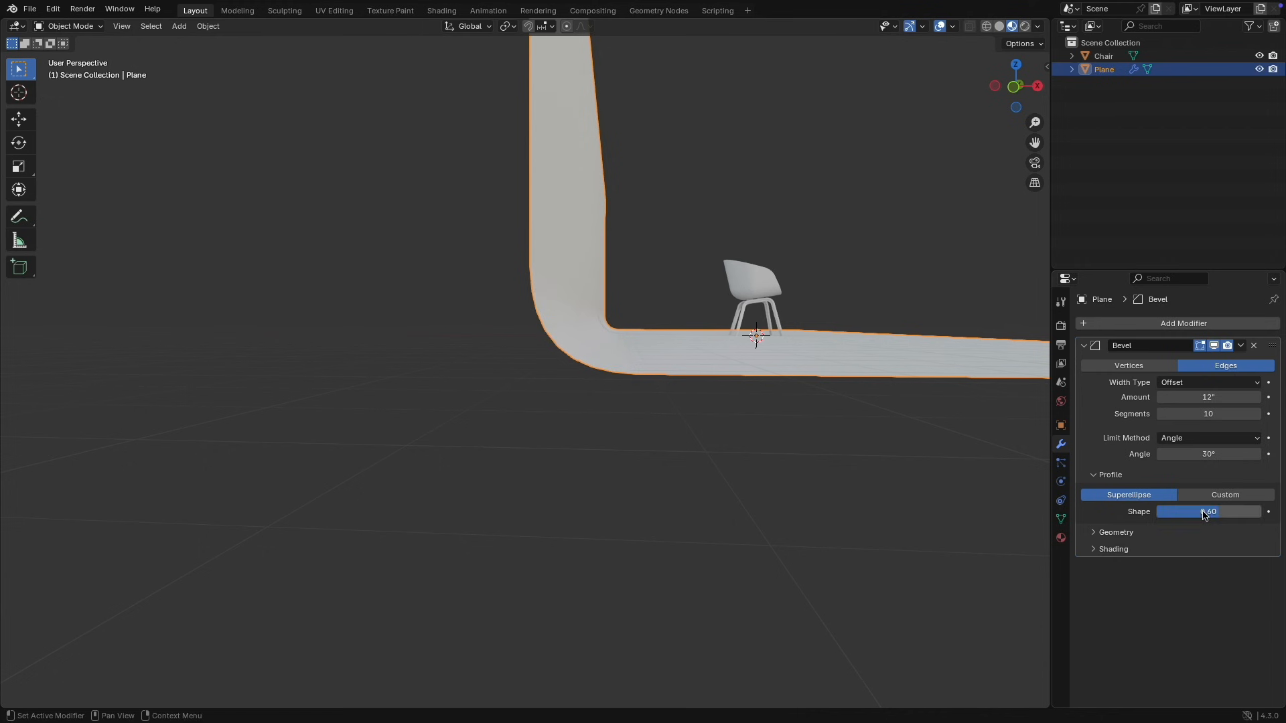
Step: Vary the backdrop bevel's superellipse profile shape and return it to 0.6, checking the curved corner
drag(1204, 514, 1221, 515)
click(1221, 514)
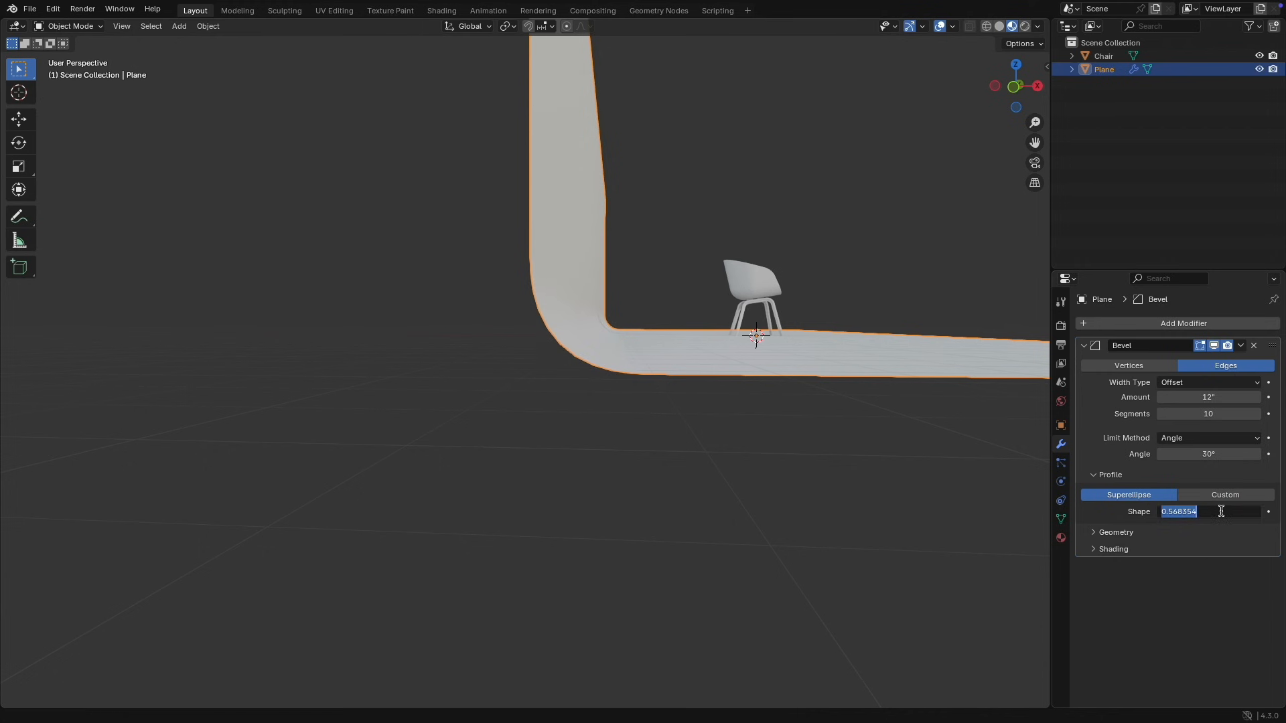
text(0.6)
key(Return)
middle_drag(620, 364, 630, 370)
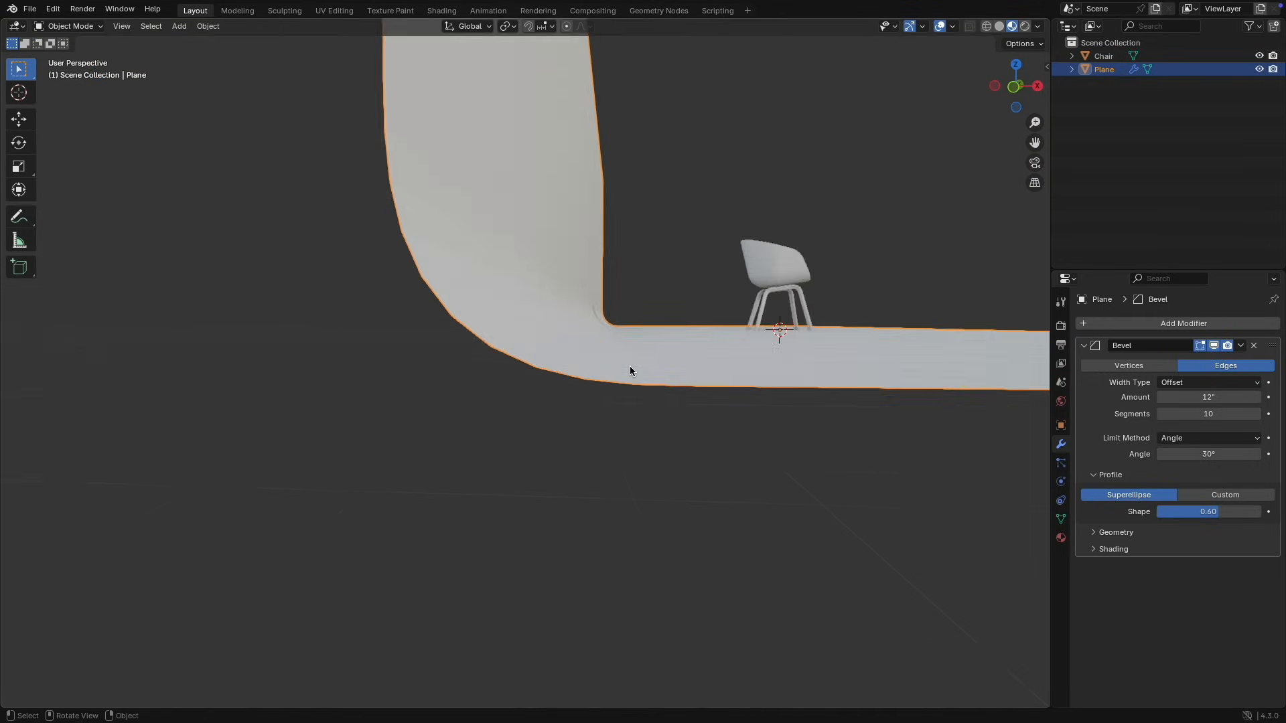
scroll(630, 367, down, 4)
middle_drag(653, 298, 625, 315)
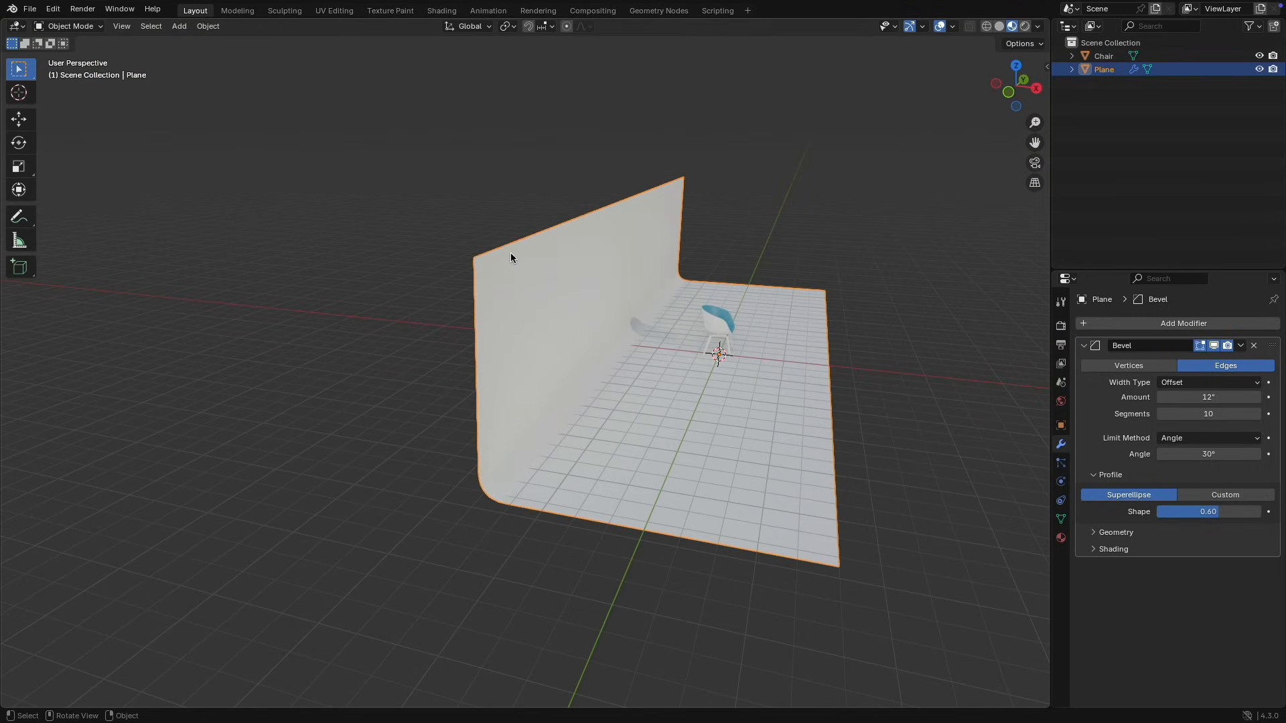
Step: Move the backdrop wall's two upper corner vertices away from the chair along X in Edit Mode, and return to Object Mode
click(78, 26)
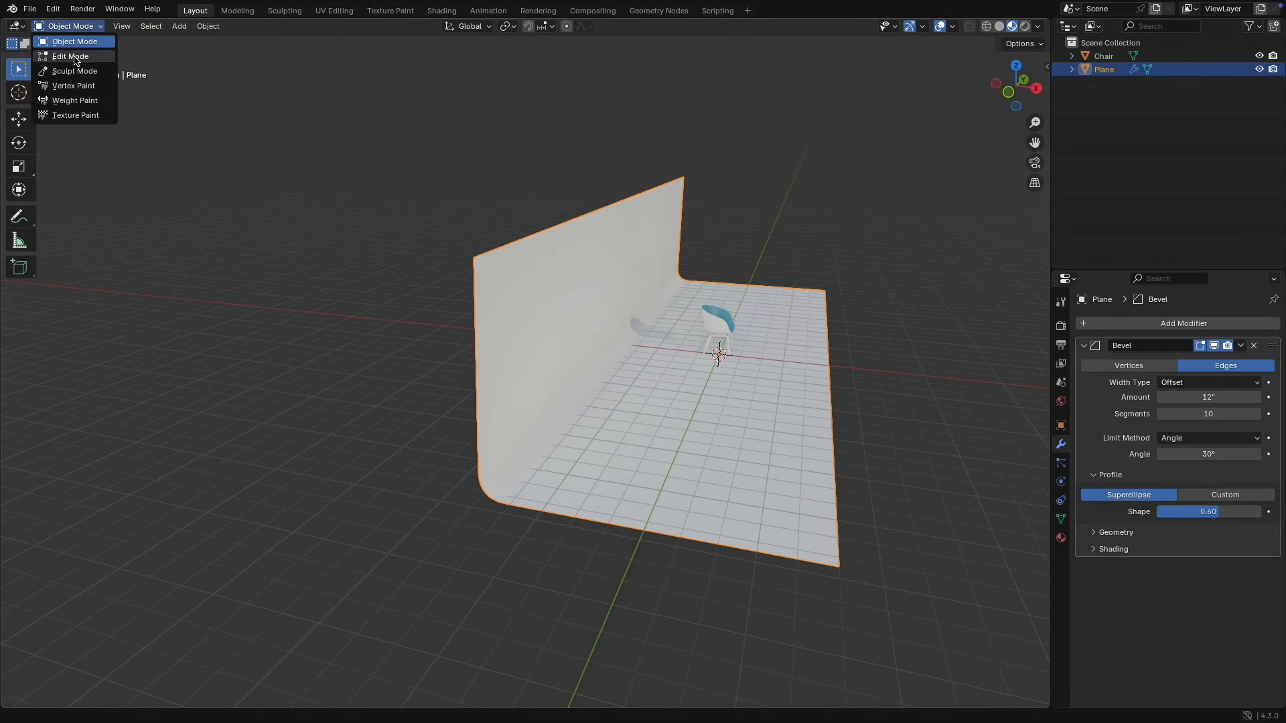
click(75, 54)
click(476, 252)
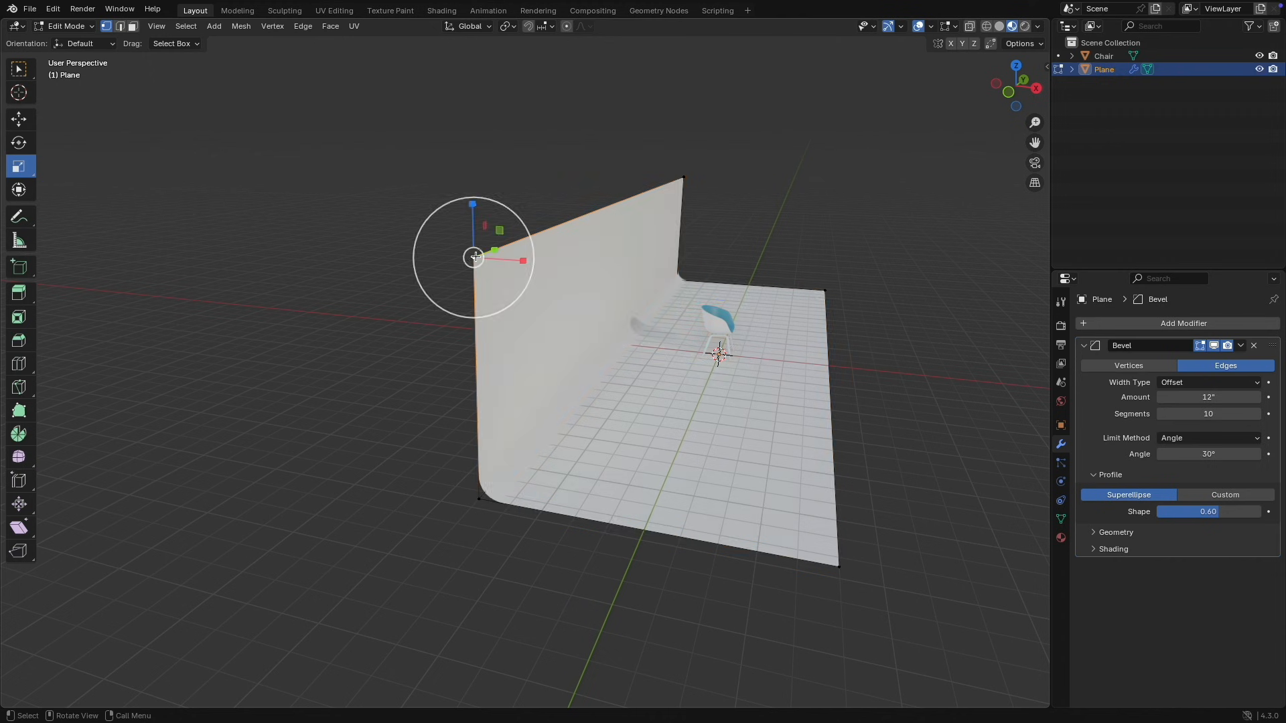
shift+click(687, 176)
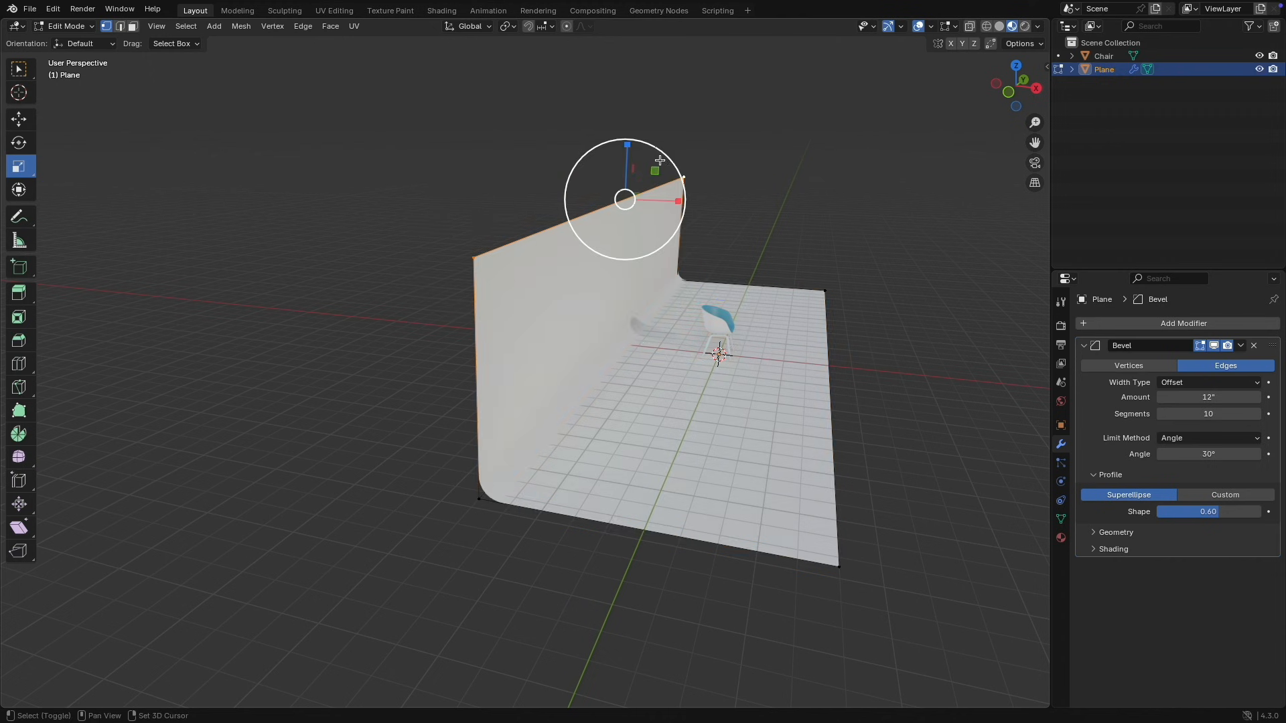
click(19, 120)
drag(678, 201, 596, 200)
middle_drag(596, 200, 411, 343)
click(67, 26)
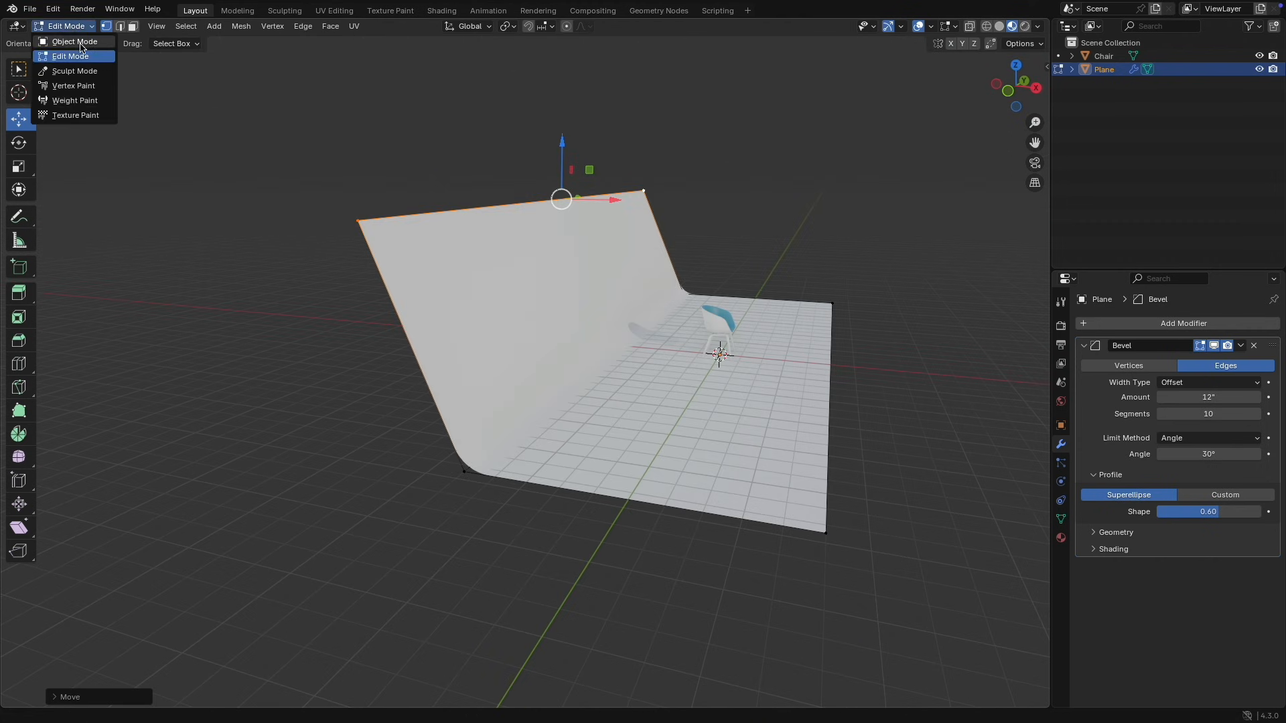
click(77, 39)
Step: Apply Shade Smooth to the backdrop plane
right_click(587, 260)
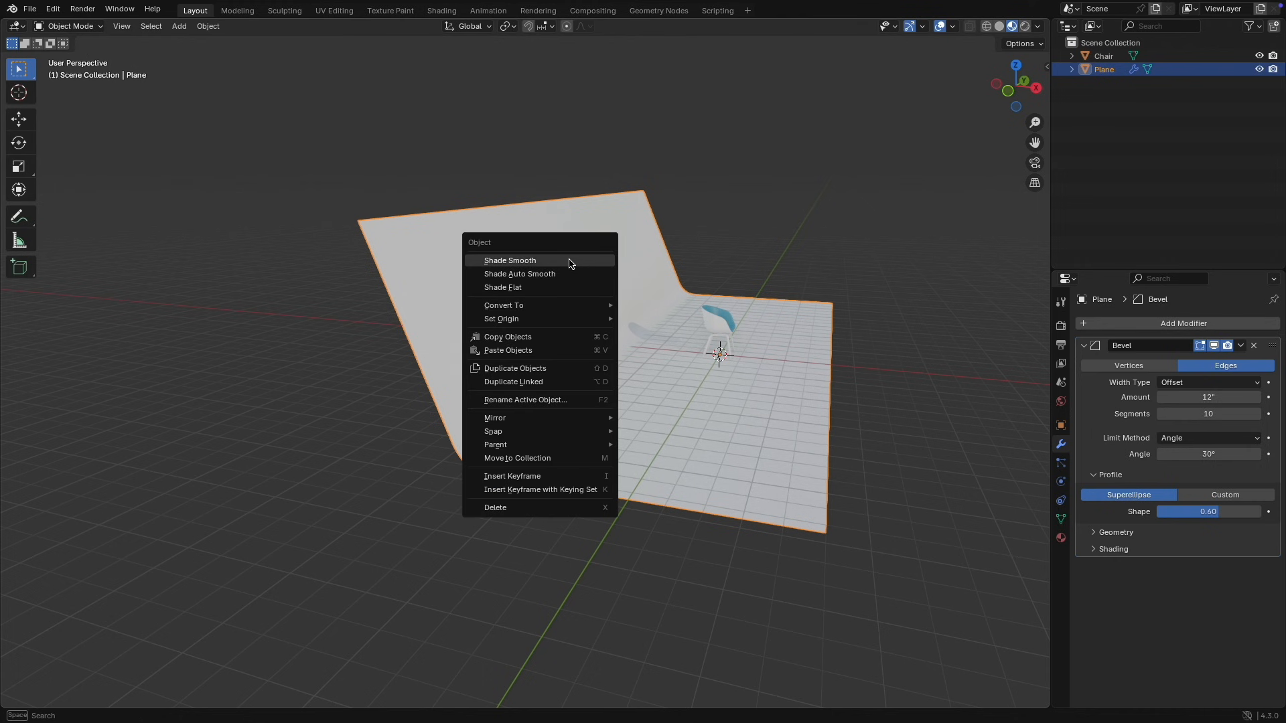
click(570, 264)
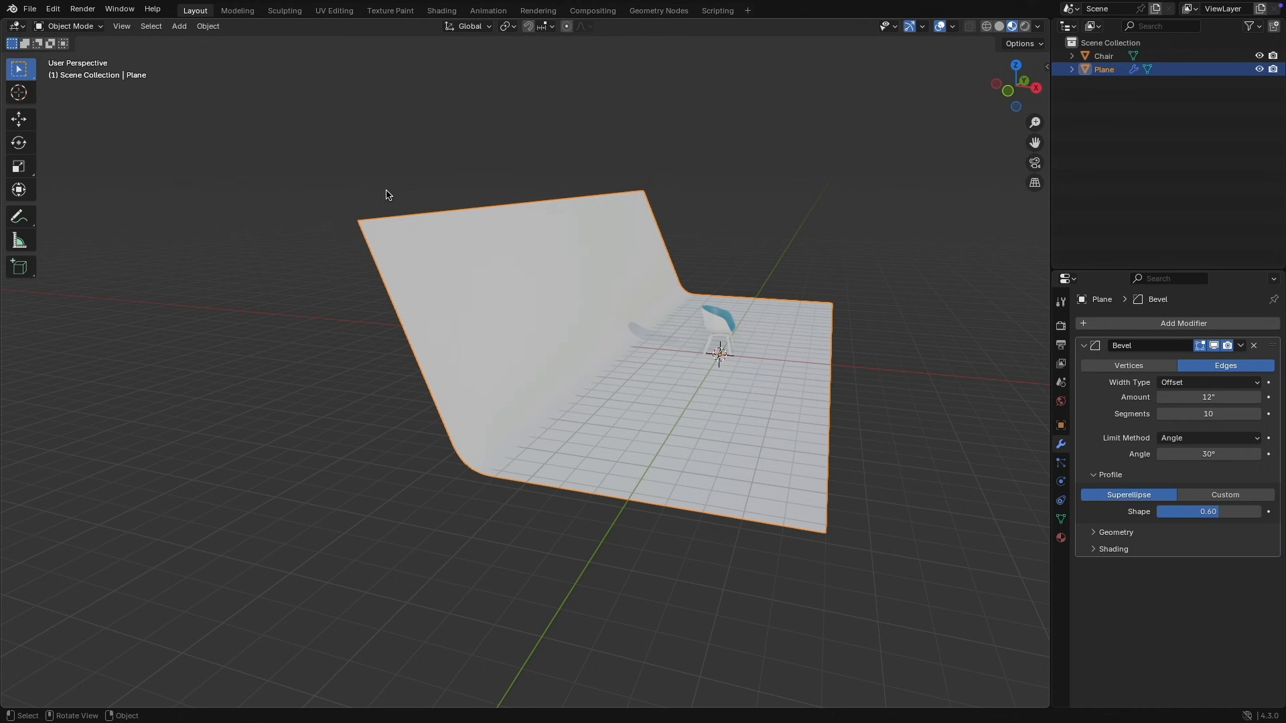
click(208, 27)
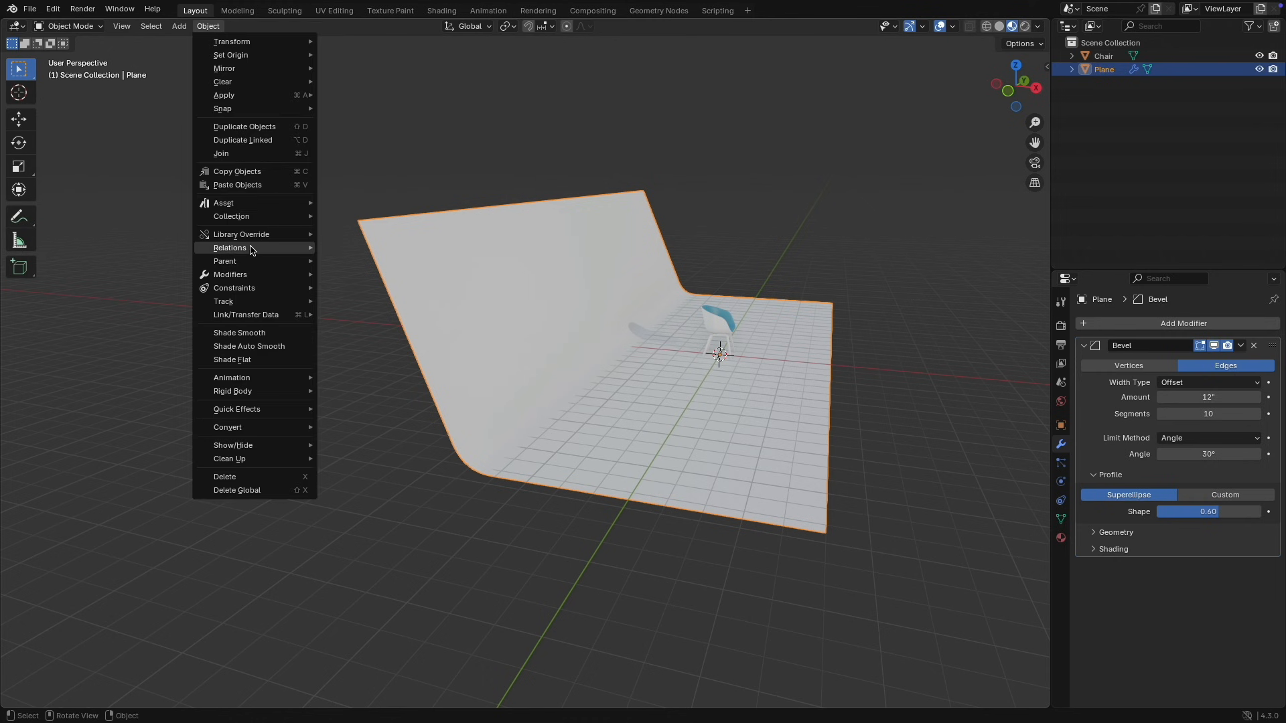
click(274, 333)
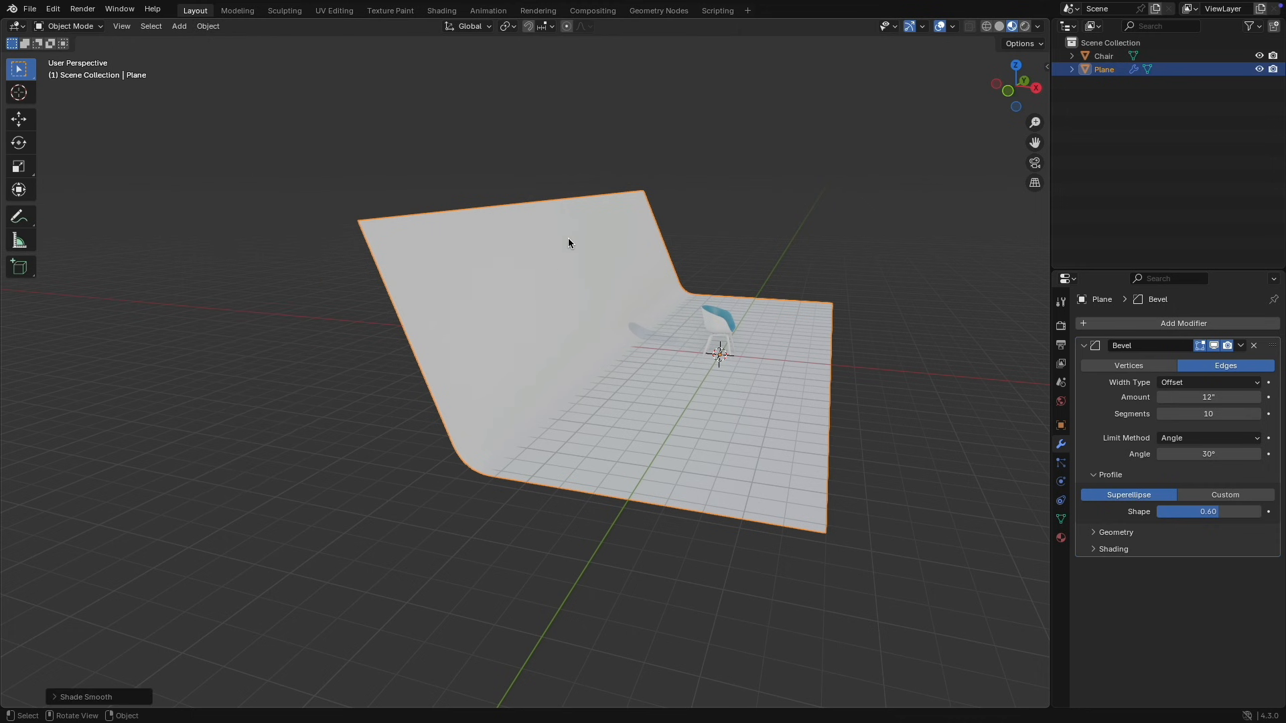
mouse_move(568, 240)
middle_down()
mouse_move(591, 255)
mouse_move(525, 241)
mouse_move(654, 241)
mouse_move(635, 239)
middle_up()
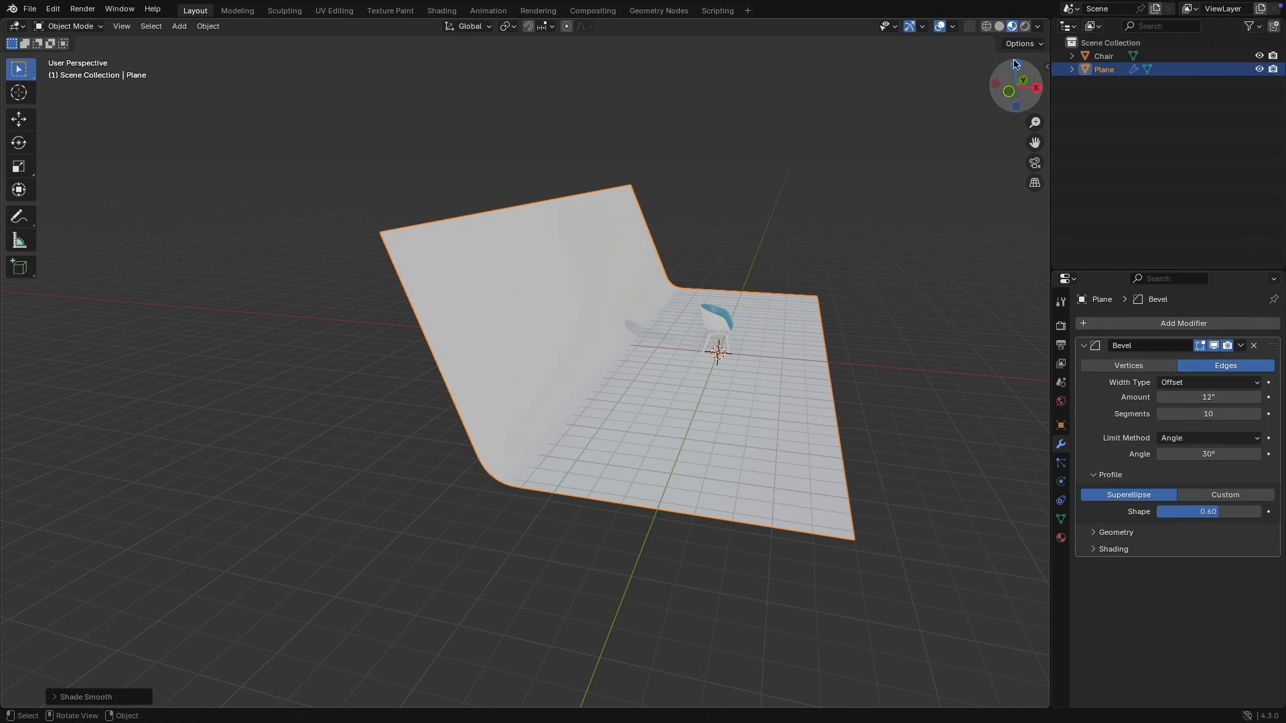
Step: Switch the viewport to Rendered shading and frame the front of the chair
click(1026, 26)
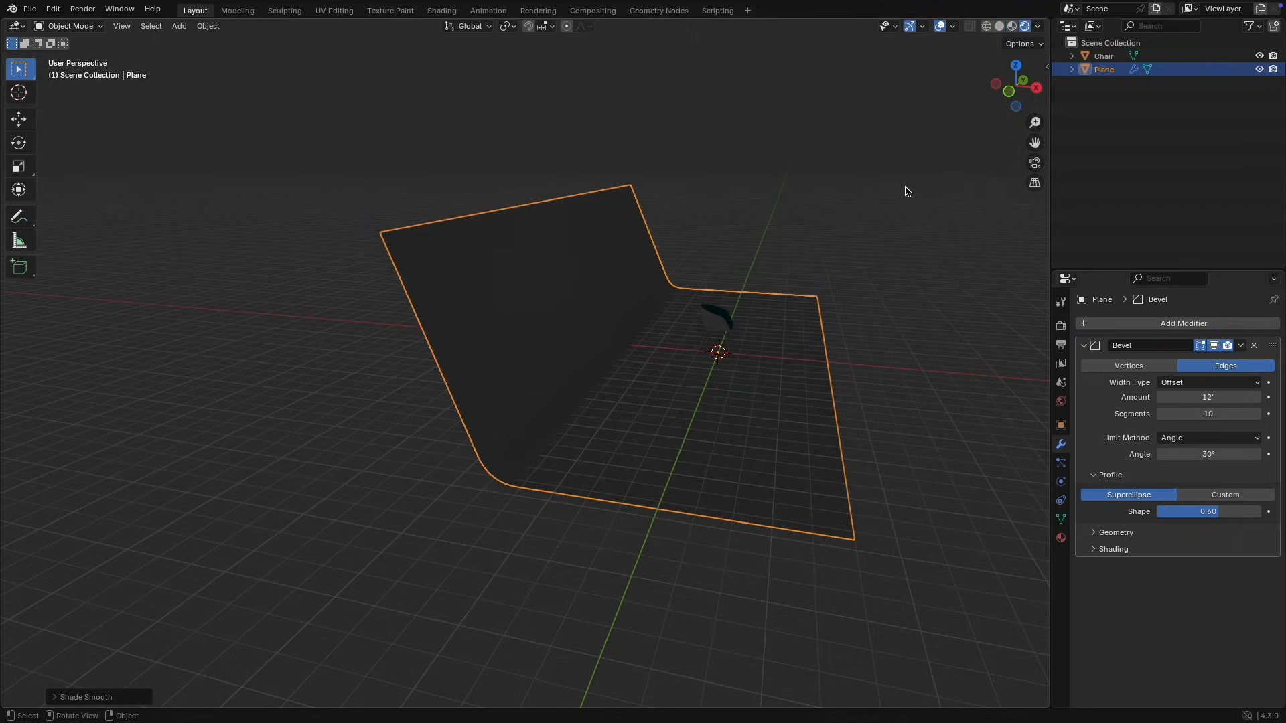
middle_drag(907, 190, 783, 222)
scroll(699, 352, up, 6)
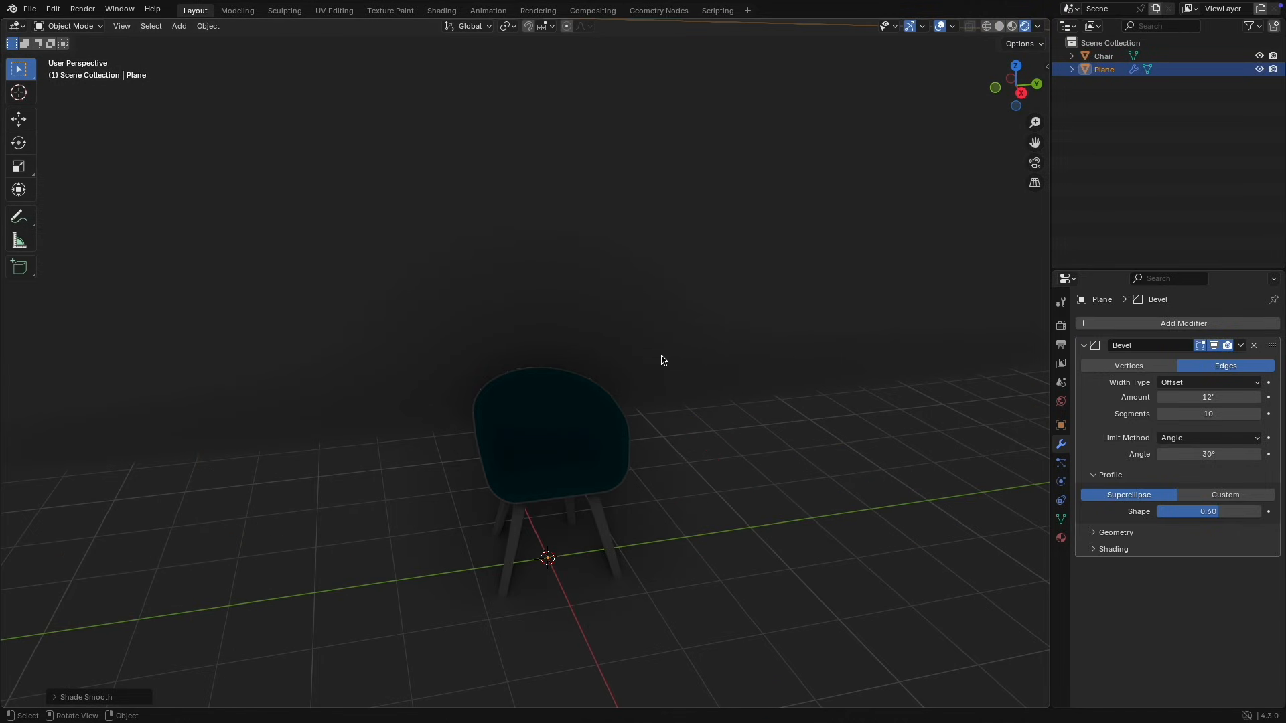
middle_drag(663, 359, 677, 253)
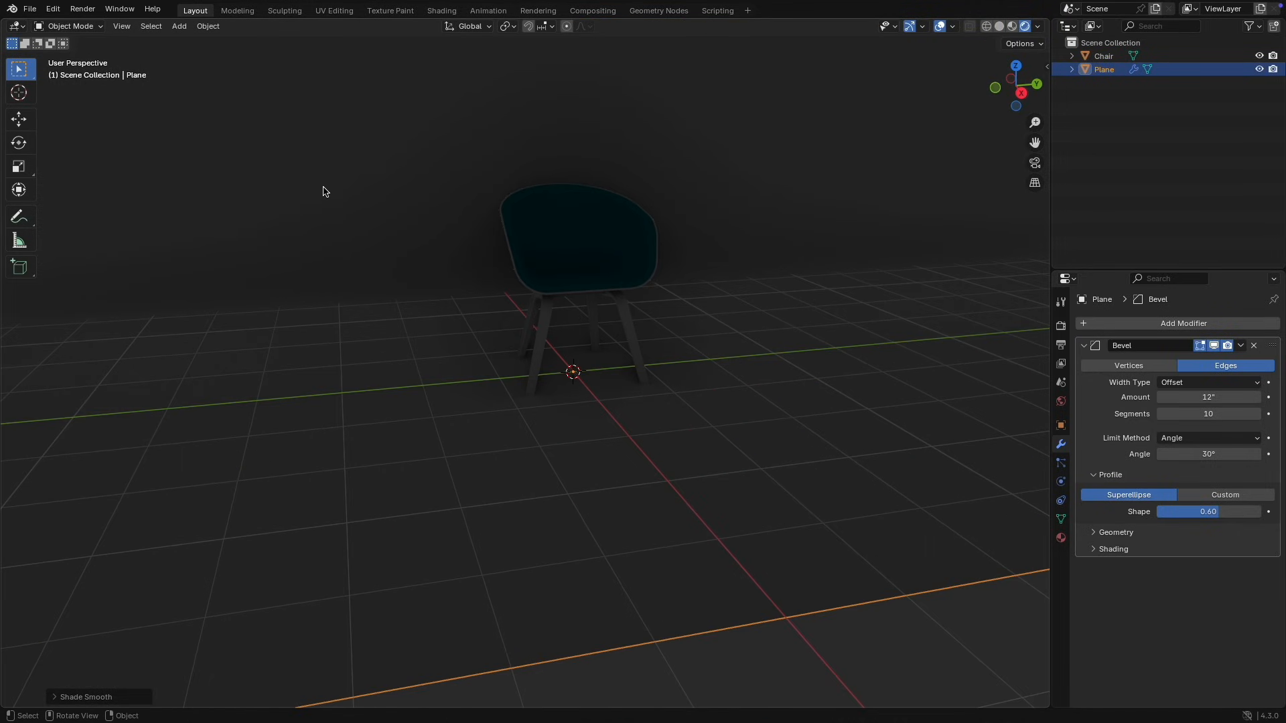
Step: Add an area light and raise it along Z to a position above the chair
click(182, 27)
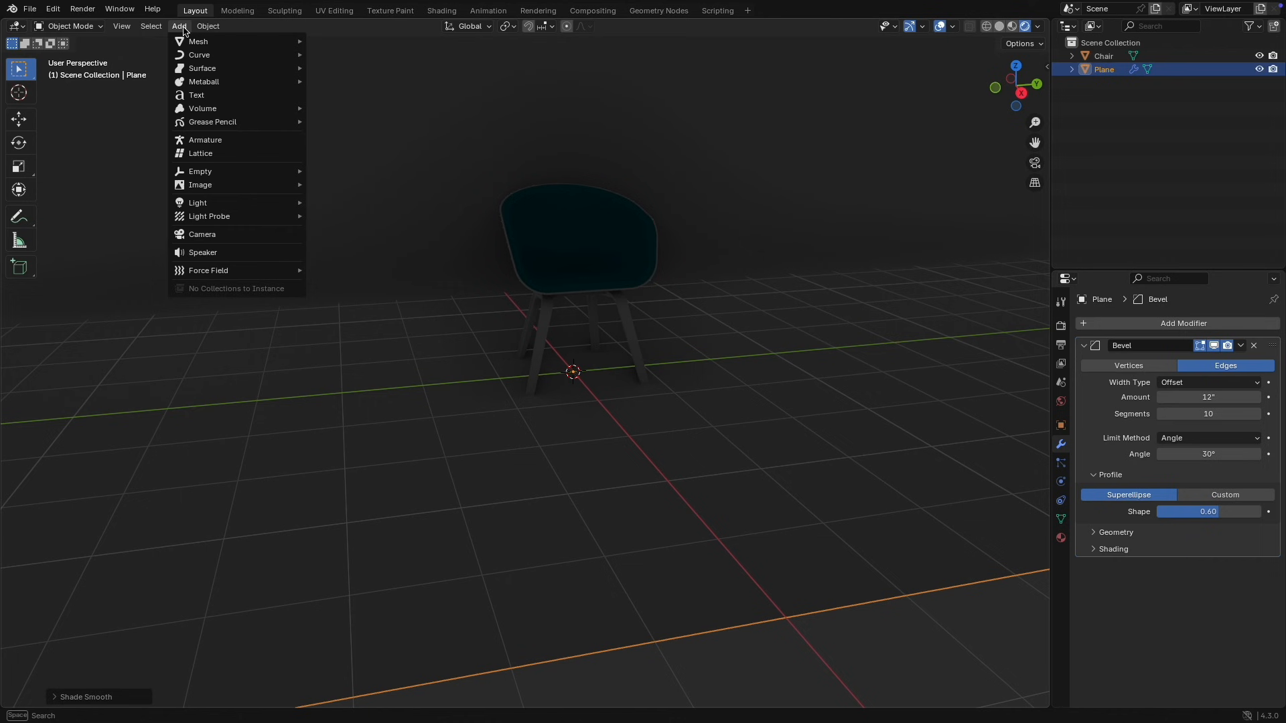
mouse_move(210, 204)
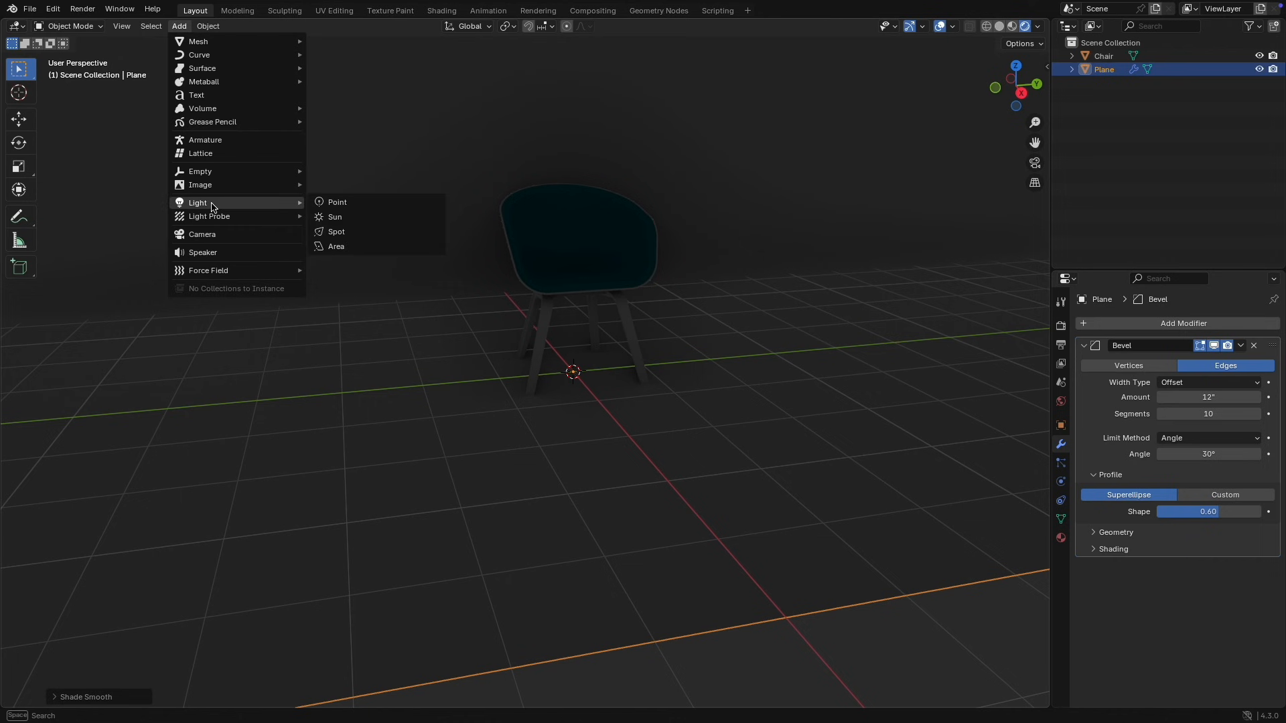
click(367, 251)
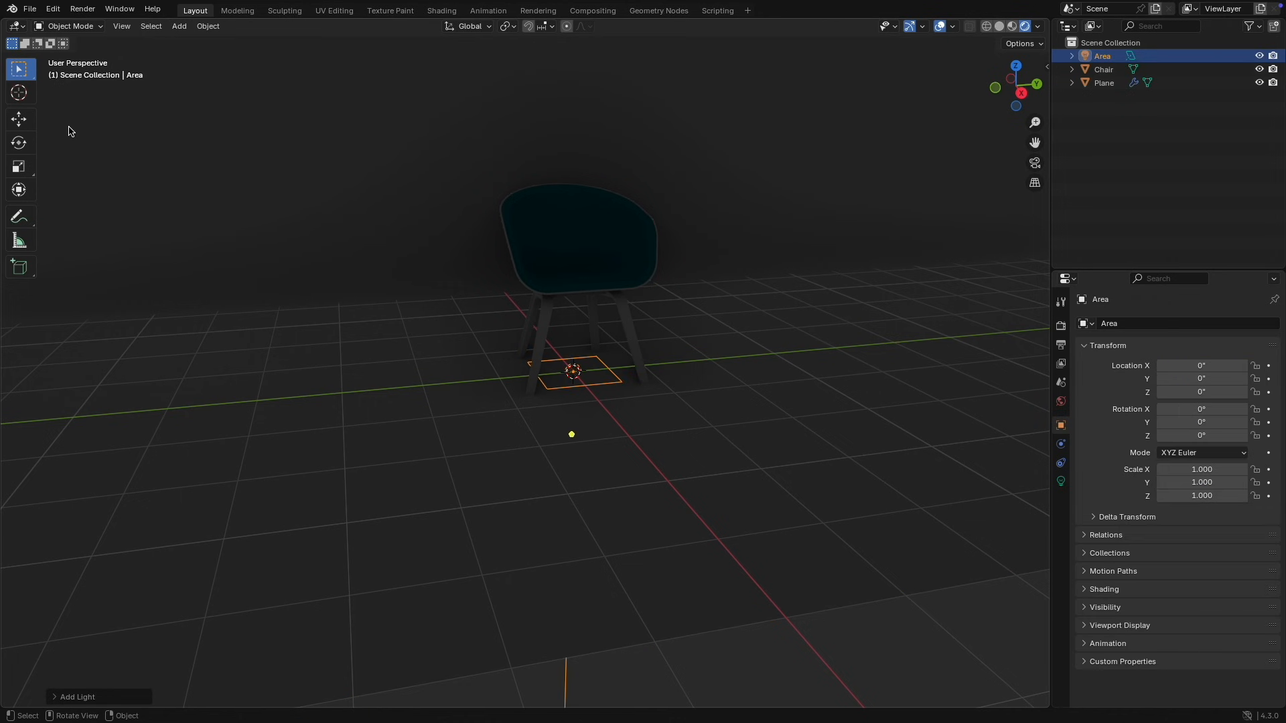
click(19, 120)
scroll(454, 239, down, 5)
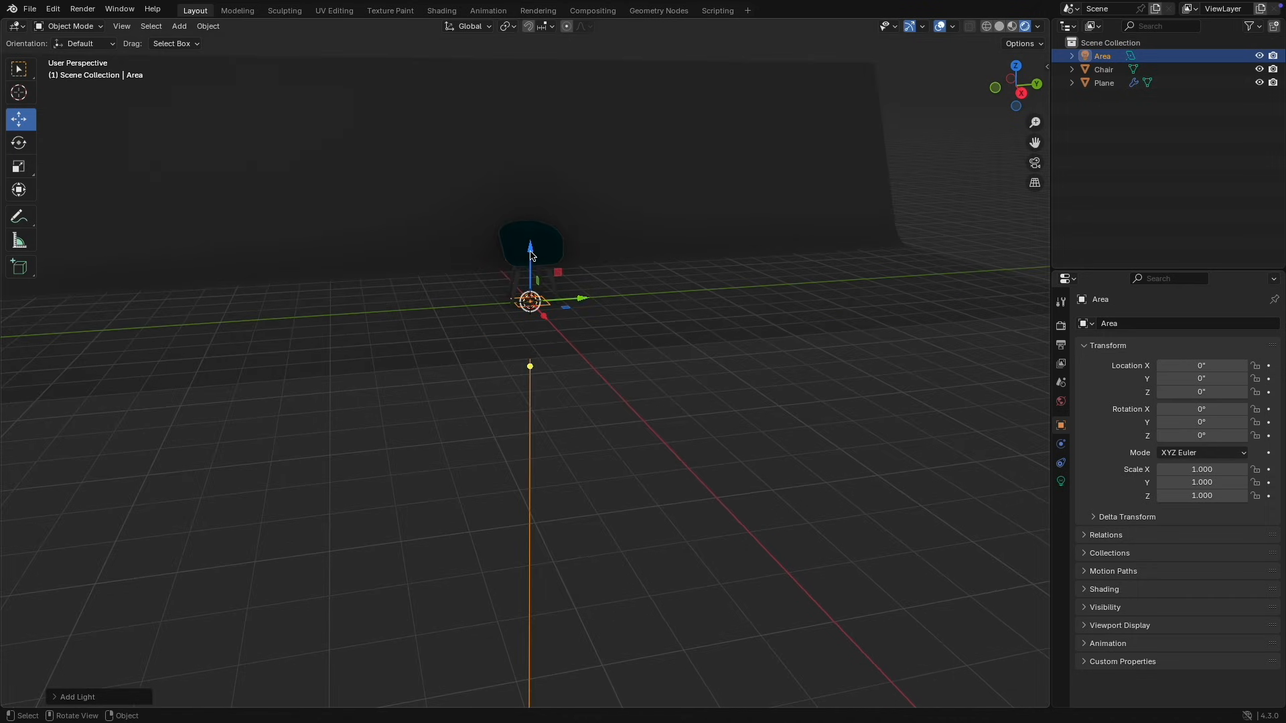
drag(536, 249, 549, 62)
scroll(553, 196, up, 4)
scroll(554, 196, up, 2)
middle_drag(553, 195, 583, 195)
Step: Toggle EEVEE raytracing off and back on to compare the lighting on the chair
click(1063, 328)
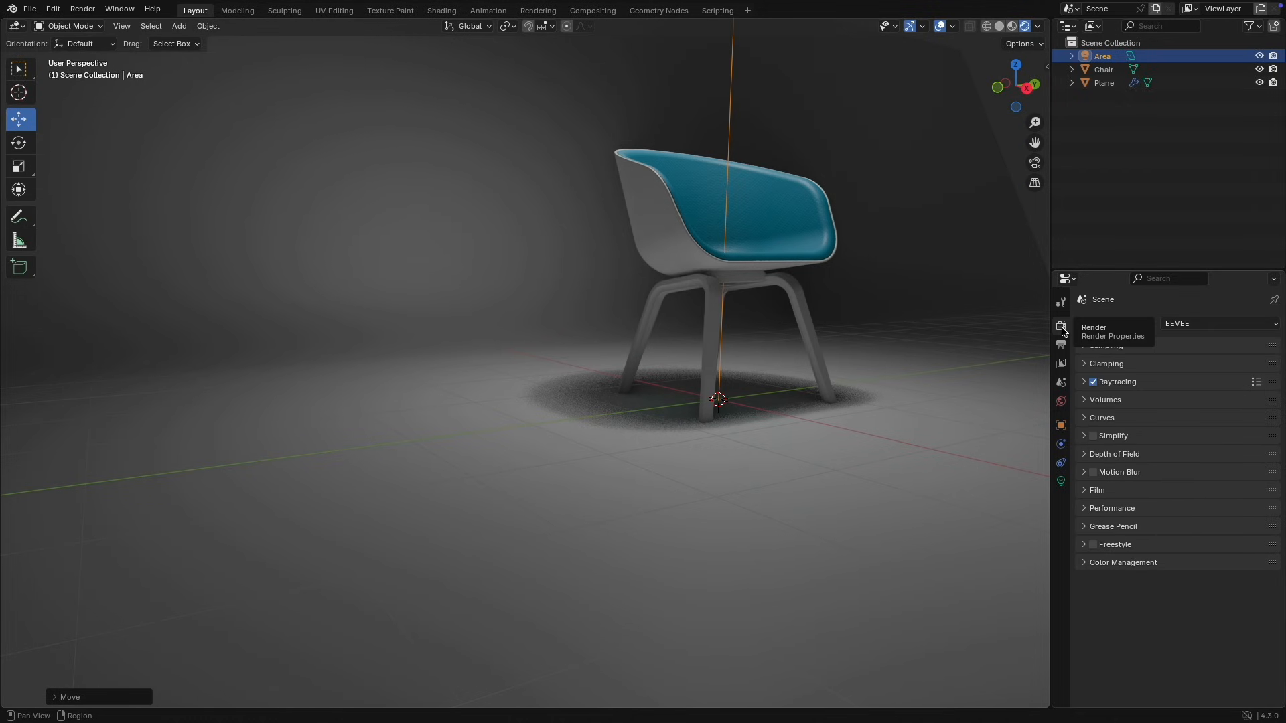
click(1094, 382)
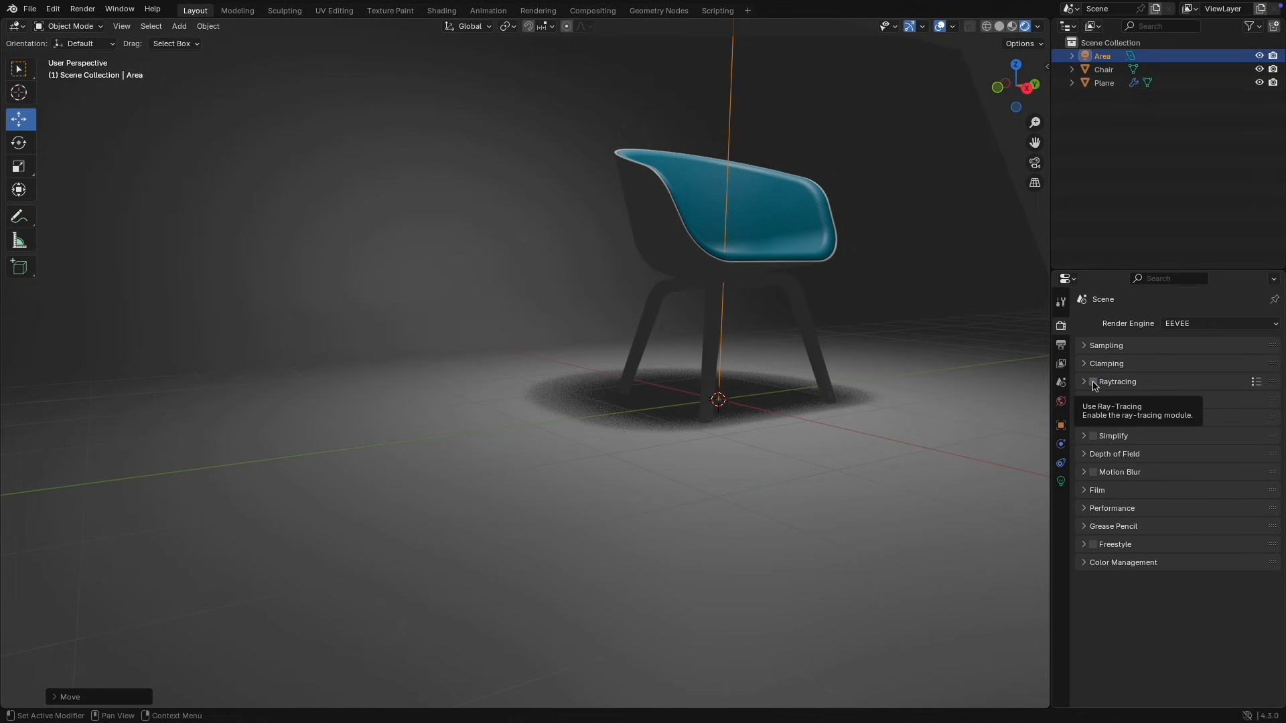
click(1094, 382)
click(1094, 382)
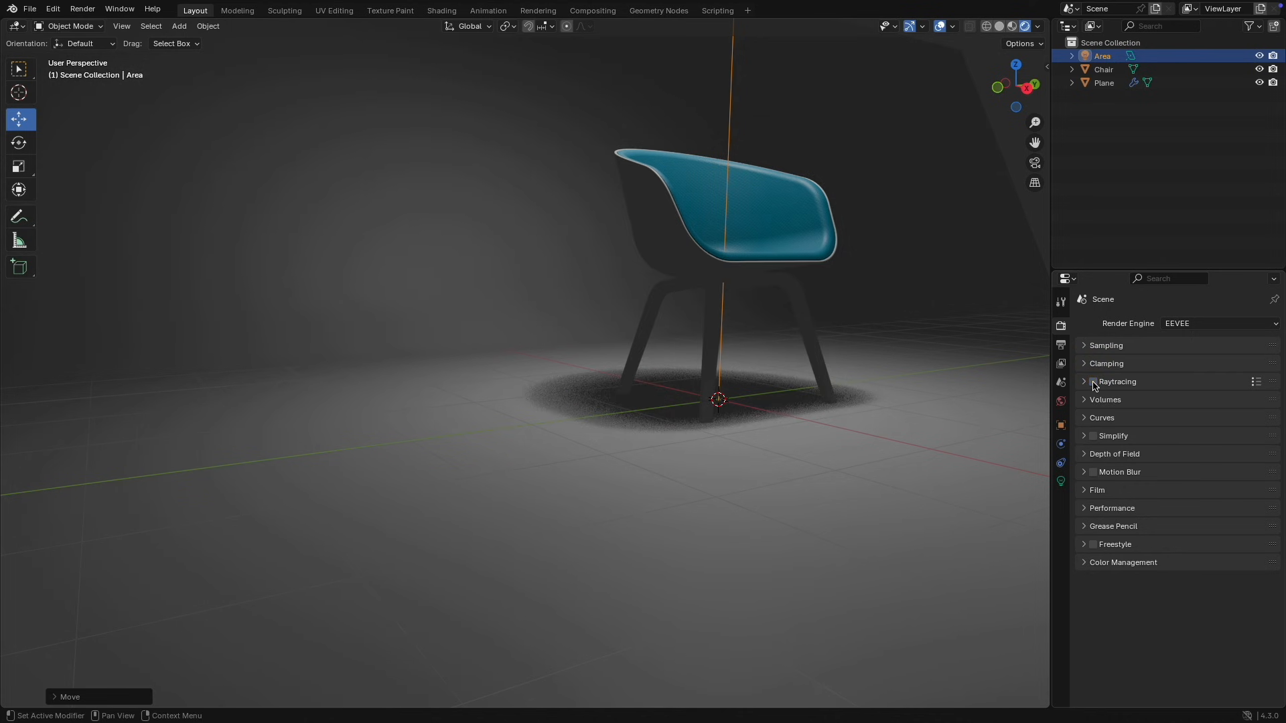
click(1094, 383)
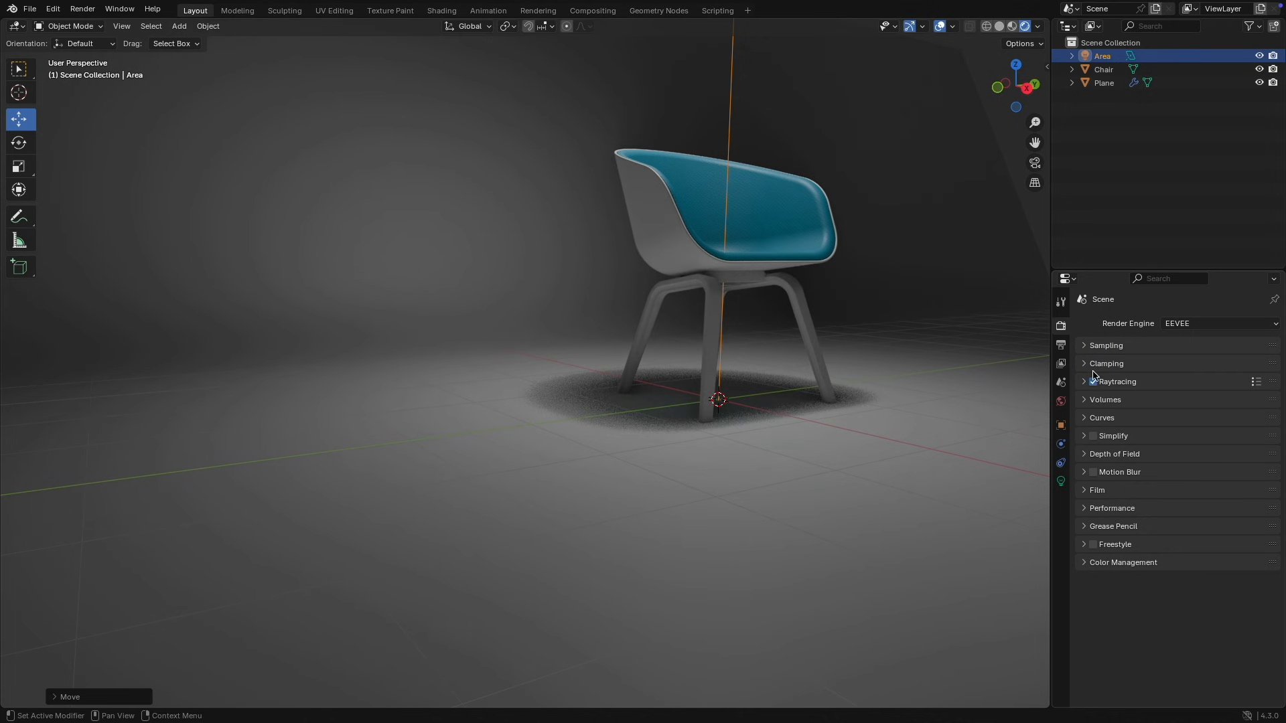
Step: Preview the scene in Cycles using GPU Compute, and set the render engine back to EEVEE
click(1198, 326)
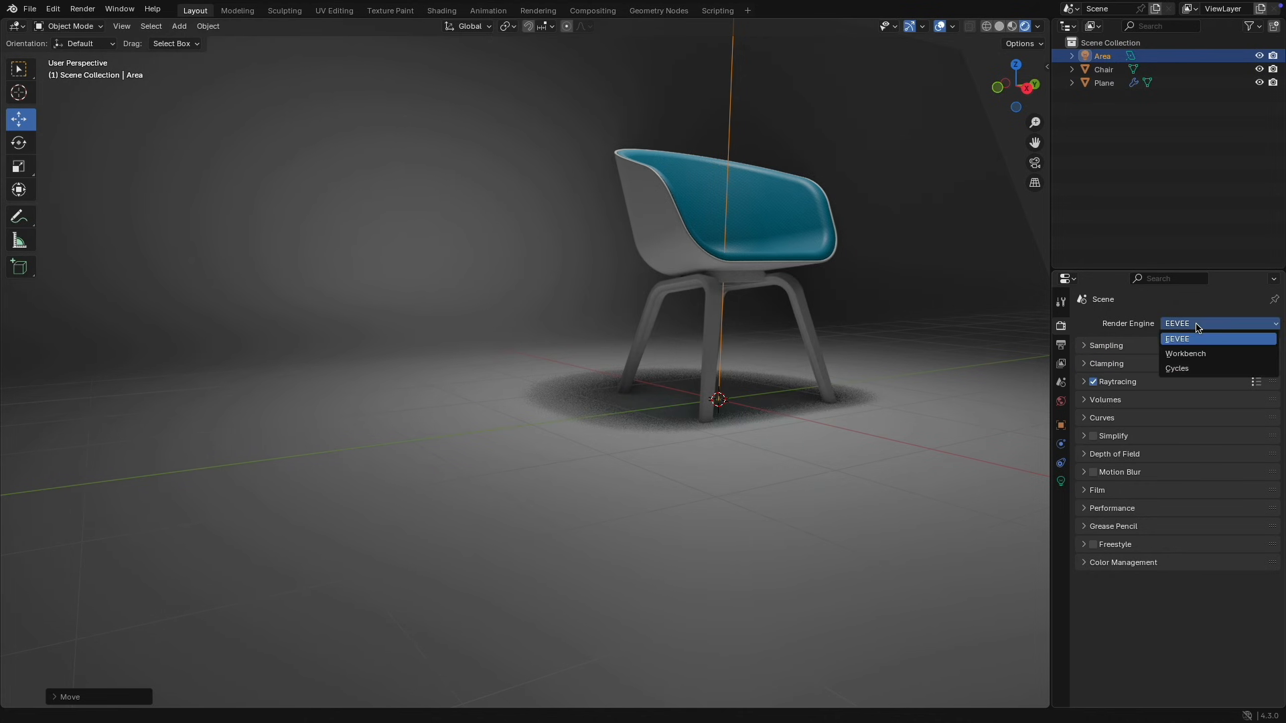
click(1201, 369)
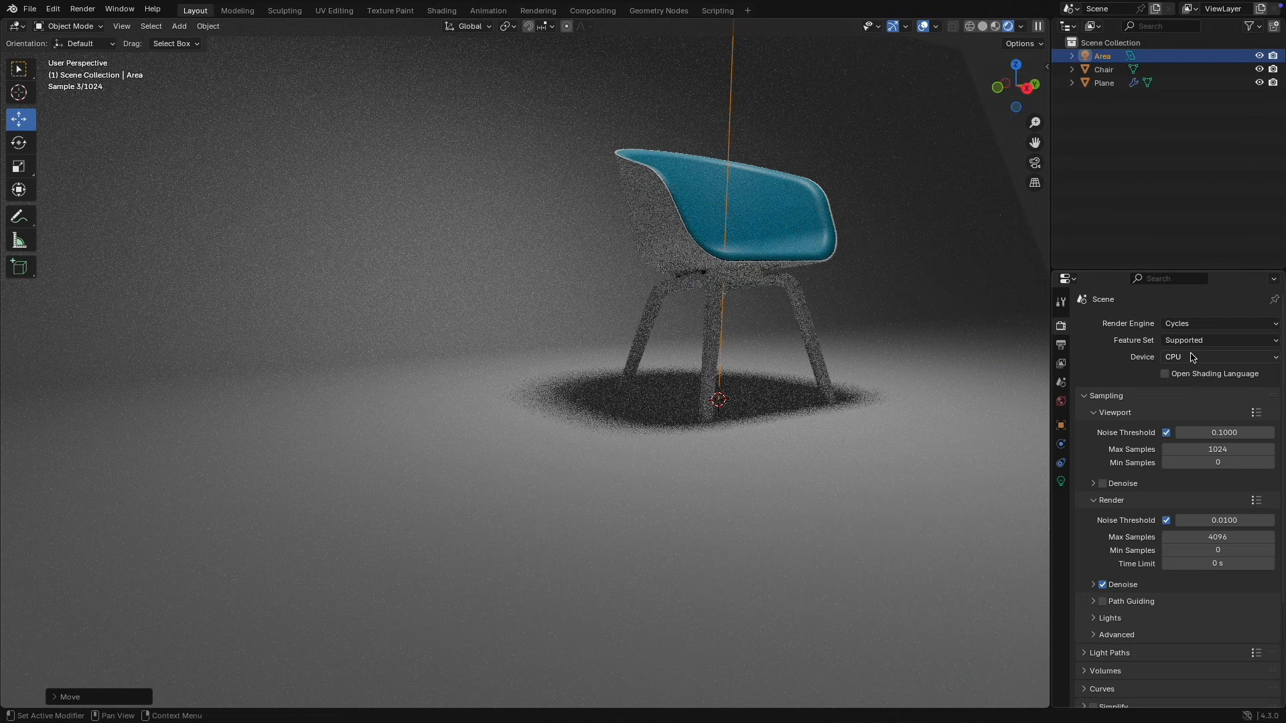
click(1197, 358)
click(1189, 387)
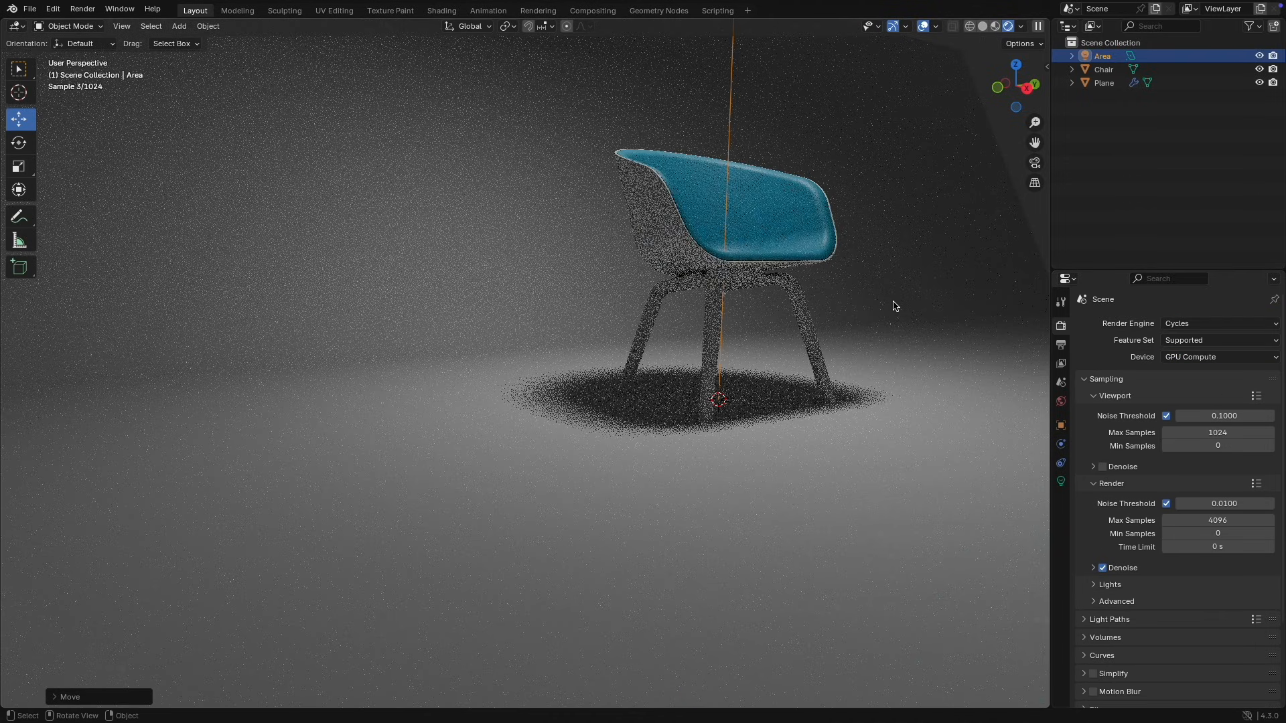
click(1197, 327)
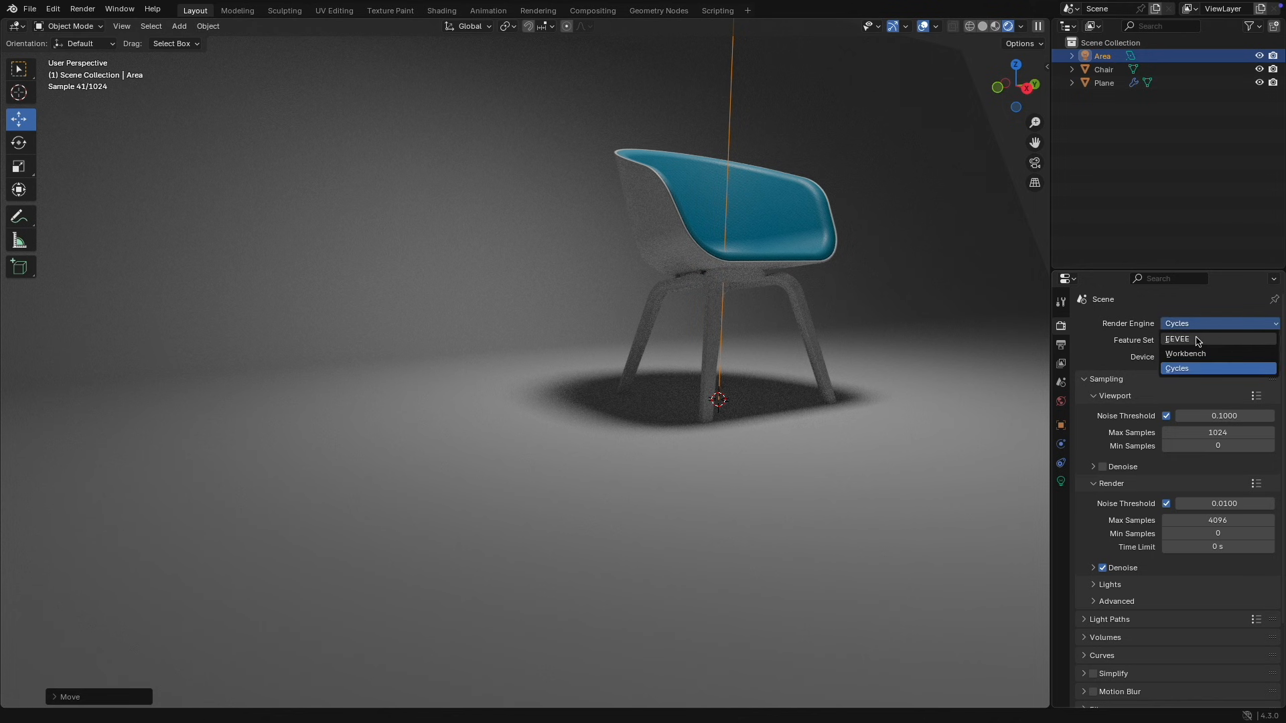
click(1198, 340)
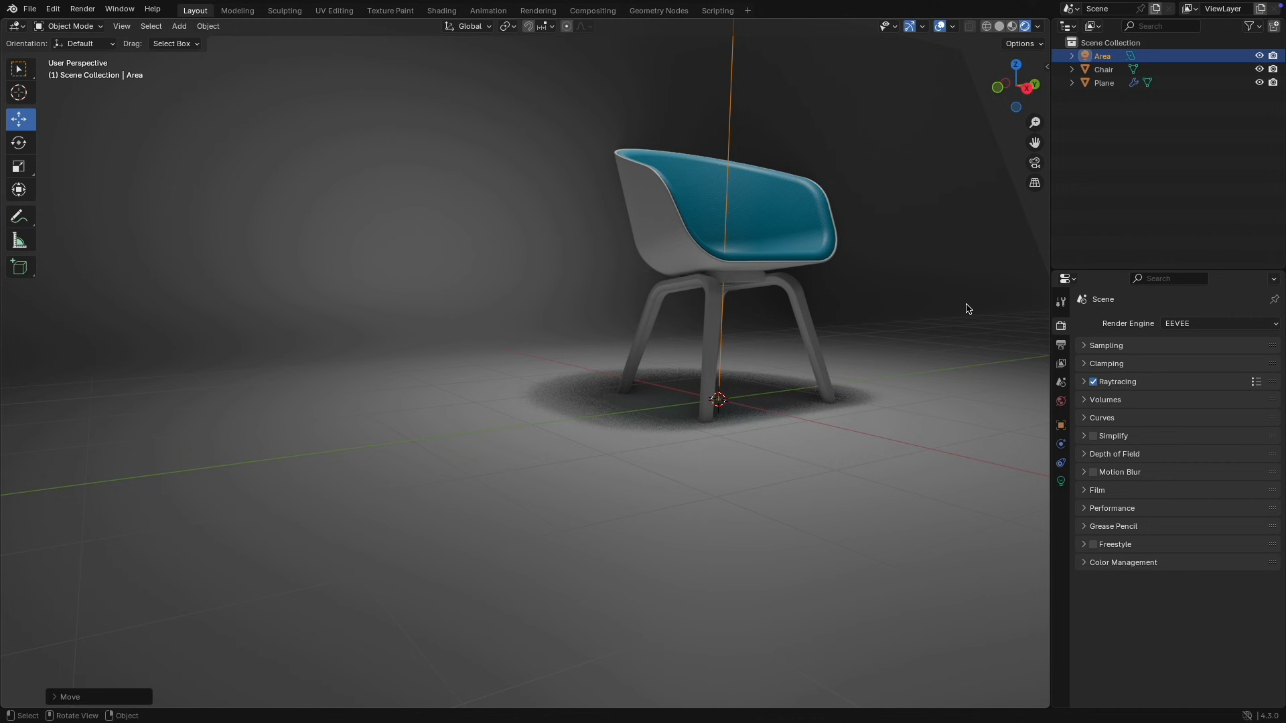
Step: Lower the area light slightly along Z above the chair
middle_drag(875, 270, 817, 273)
scroll(850, 276, down, 5)
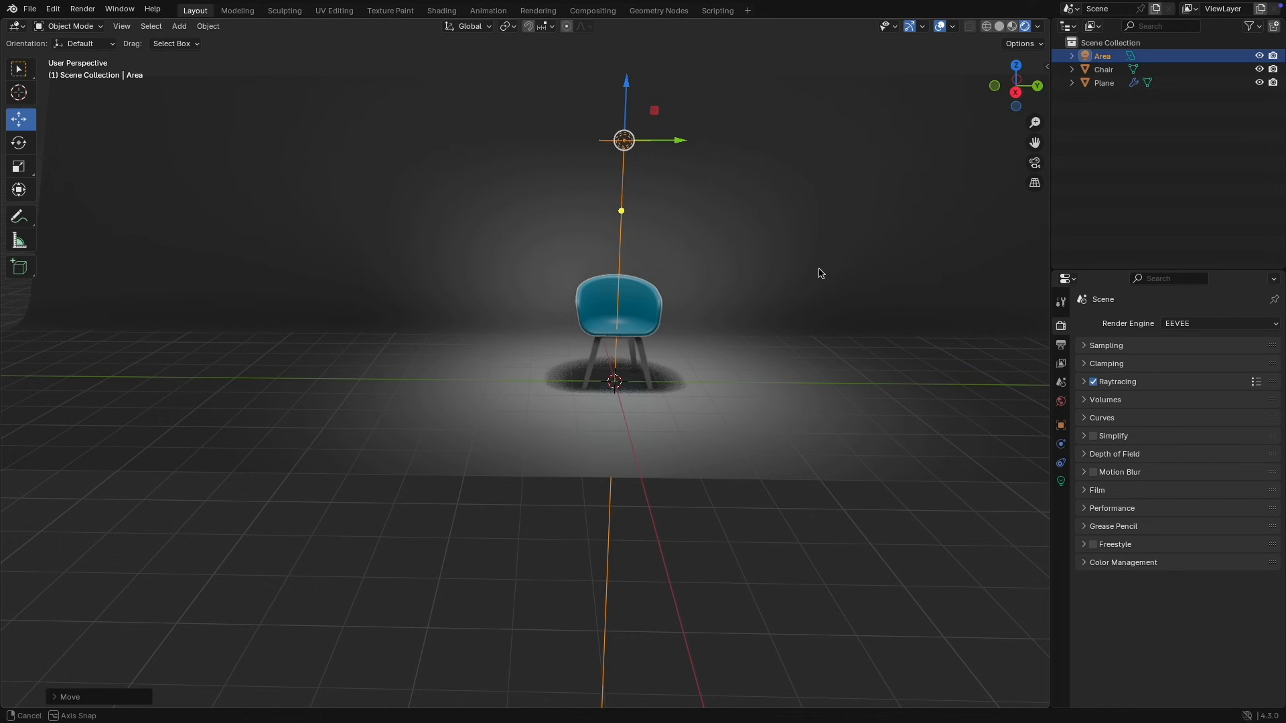
drag(634, 87, 637, 98)
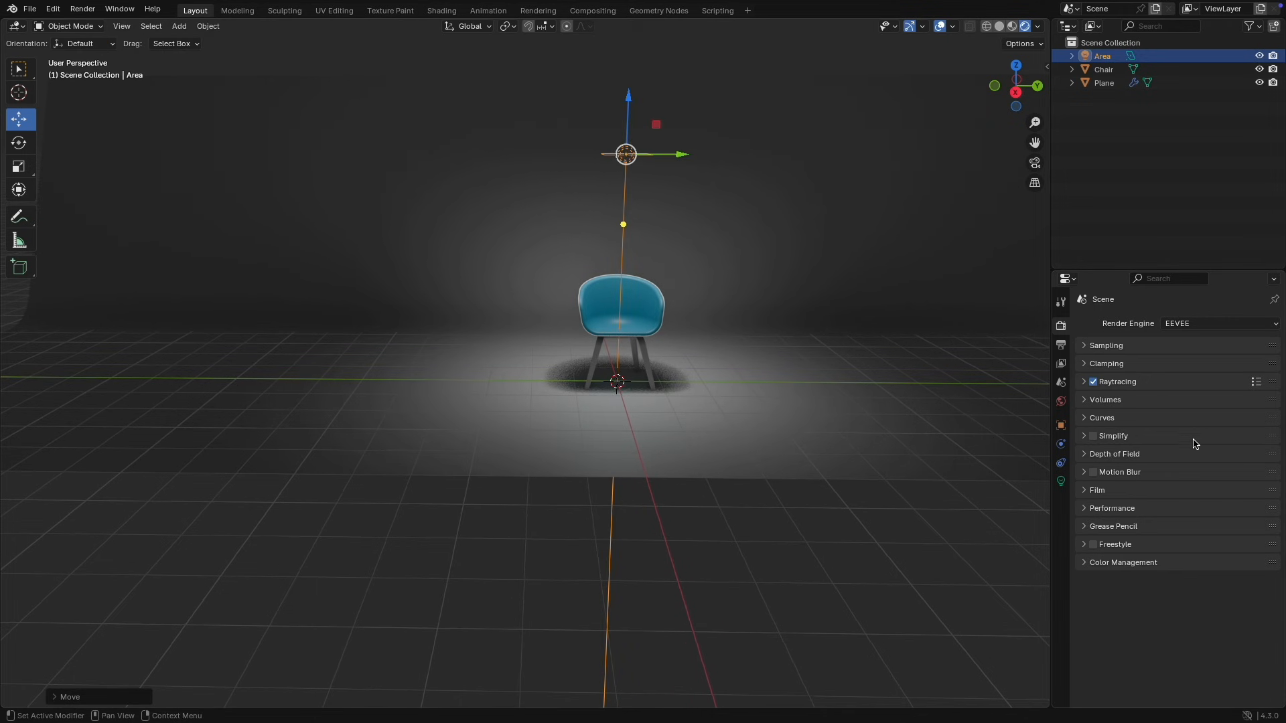
Step: Set the square area light's size to 24 inches
click(1061, 481)
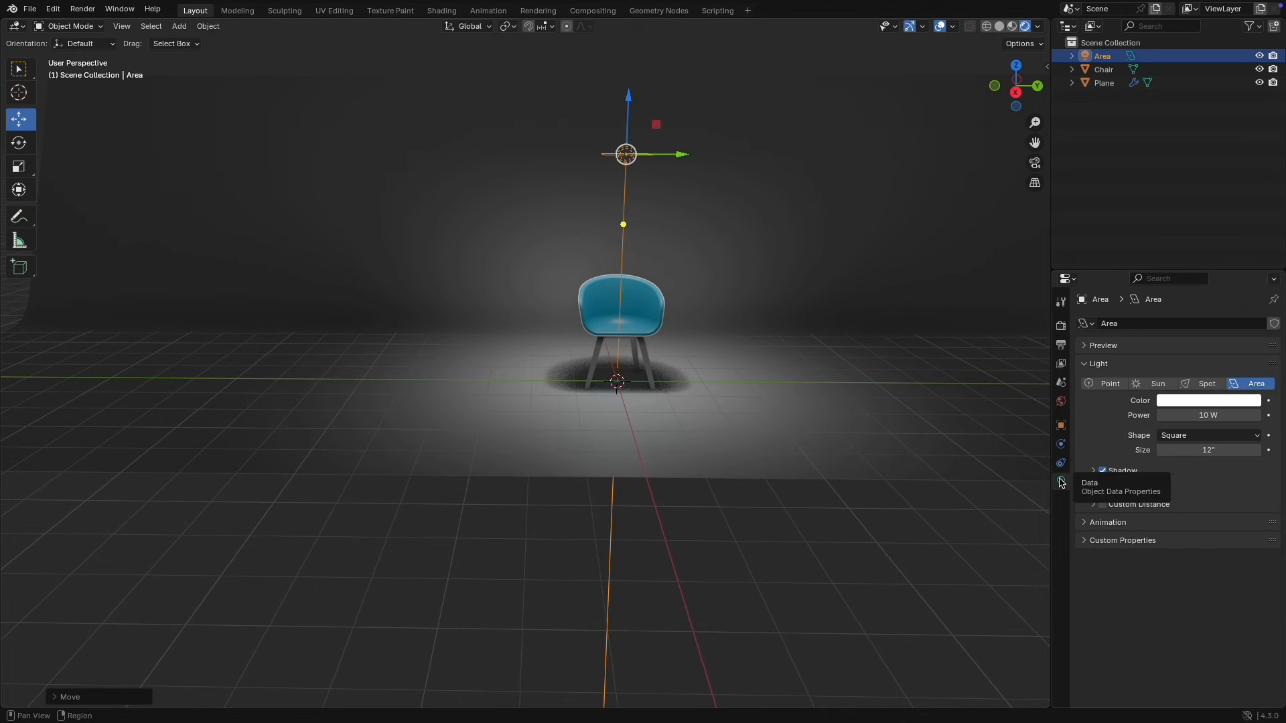
click(1198, 451)
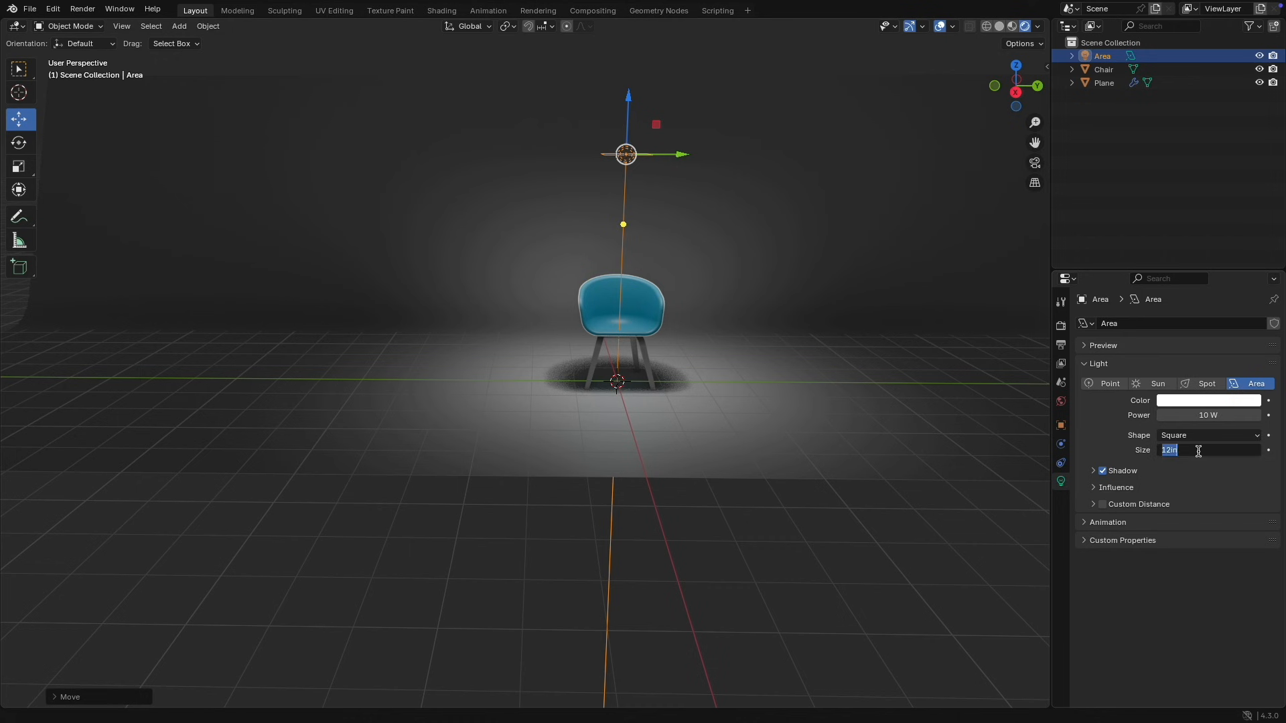
text(24)
key(Return)
Step: Try a different height for the enlarged area light and check its effect on the chair
middle_drag(788, 397, 869, 300)
drag(862, 178, 858, 240)
middle_drag(857, 239, 750, 277)
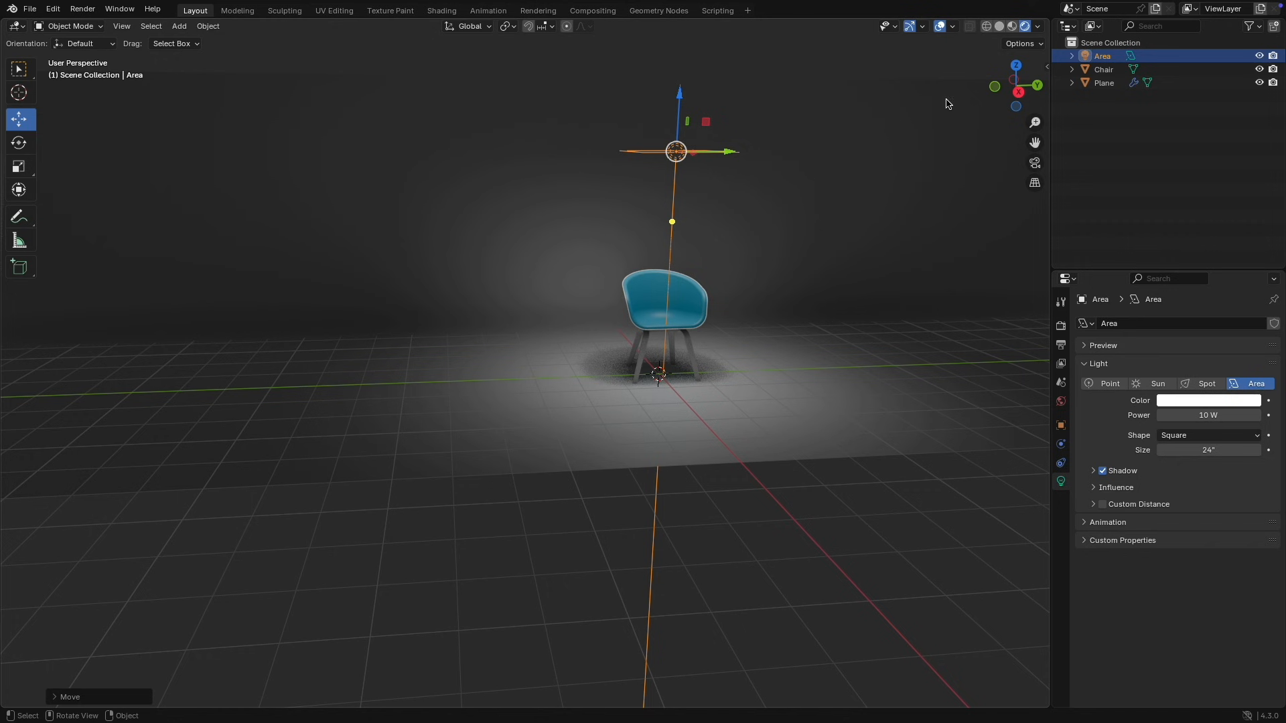
Step: Align to the right orthographic view of the chair and add a camera to the scene
middle_drag(876, 176, 862, 175)
click(1014, 92)
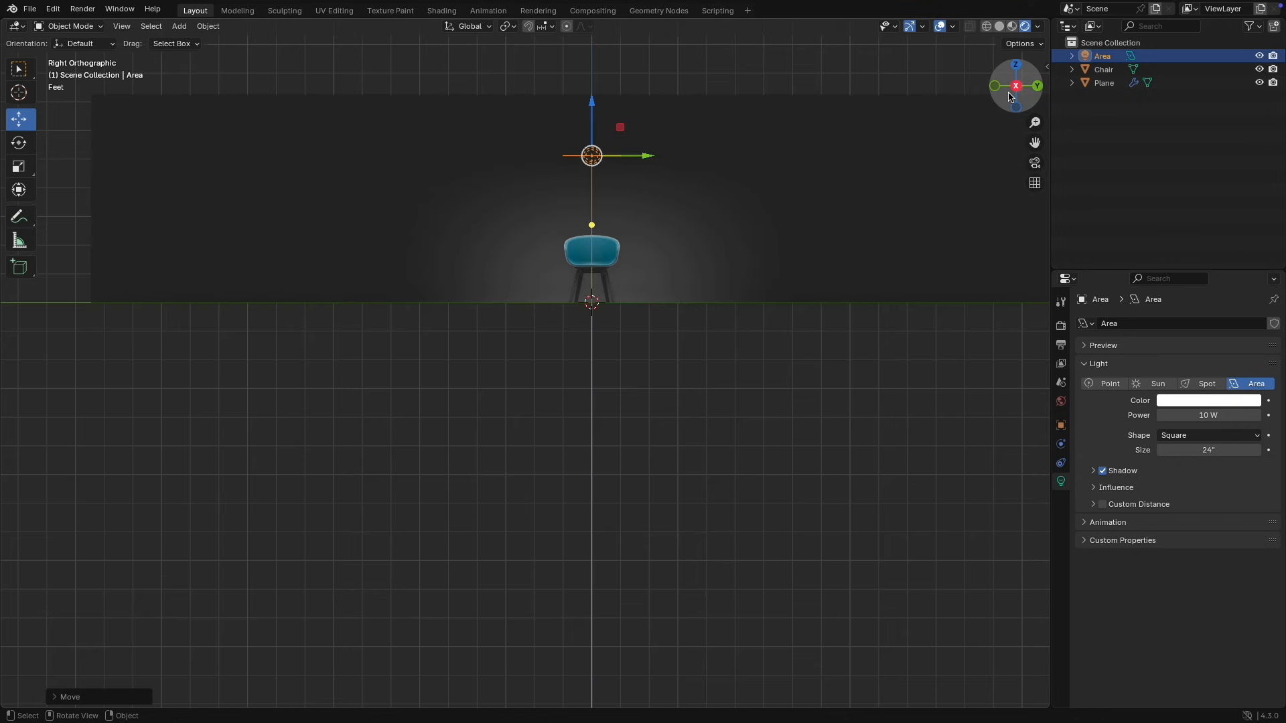
scroll(590, 251, up, 5)
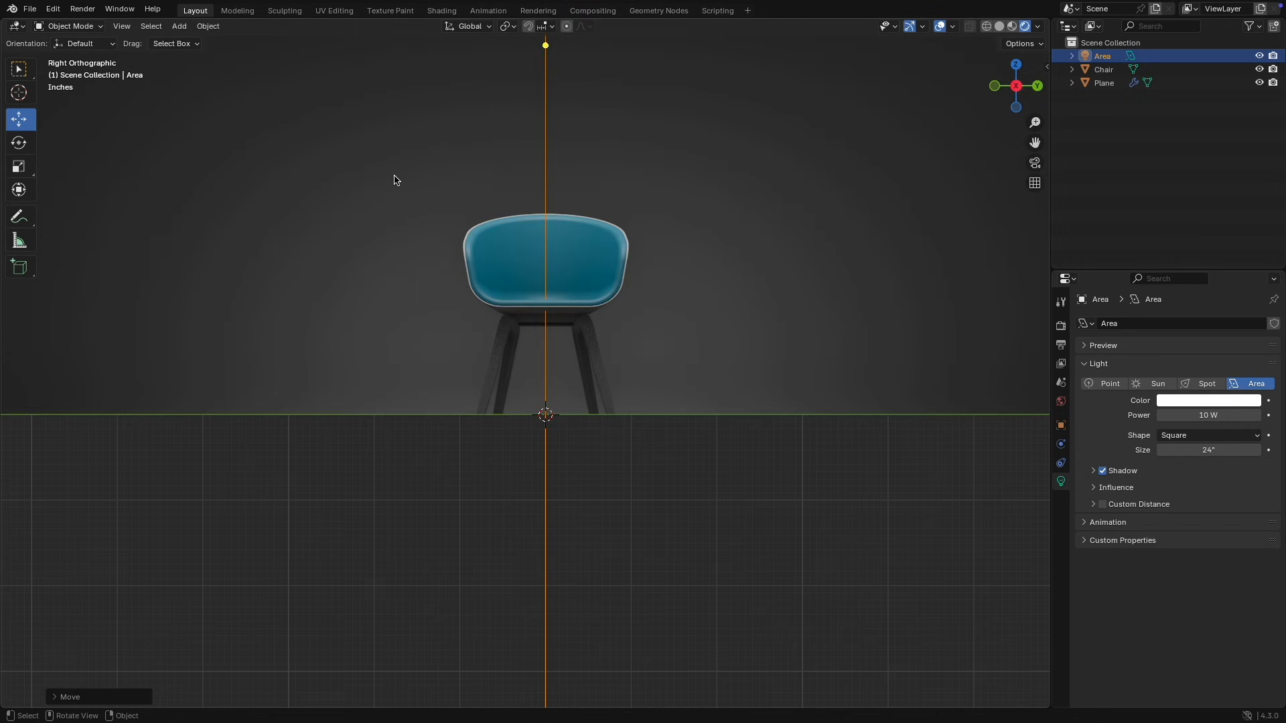
click(179, 26)
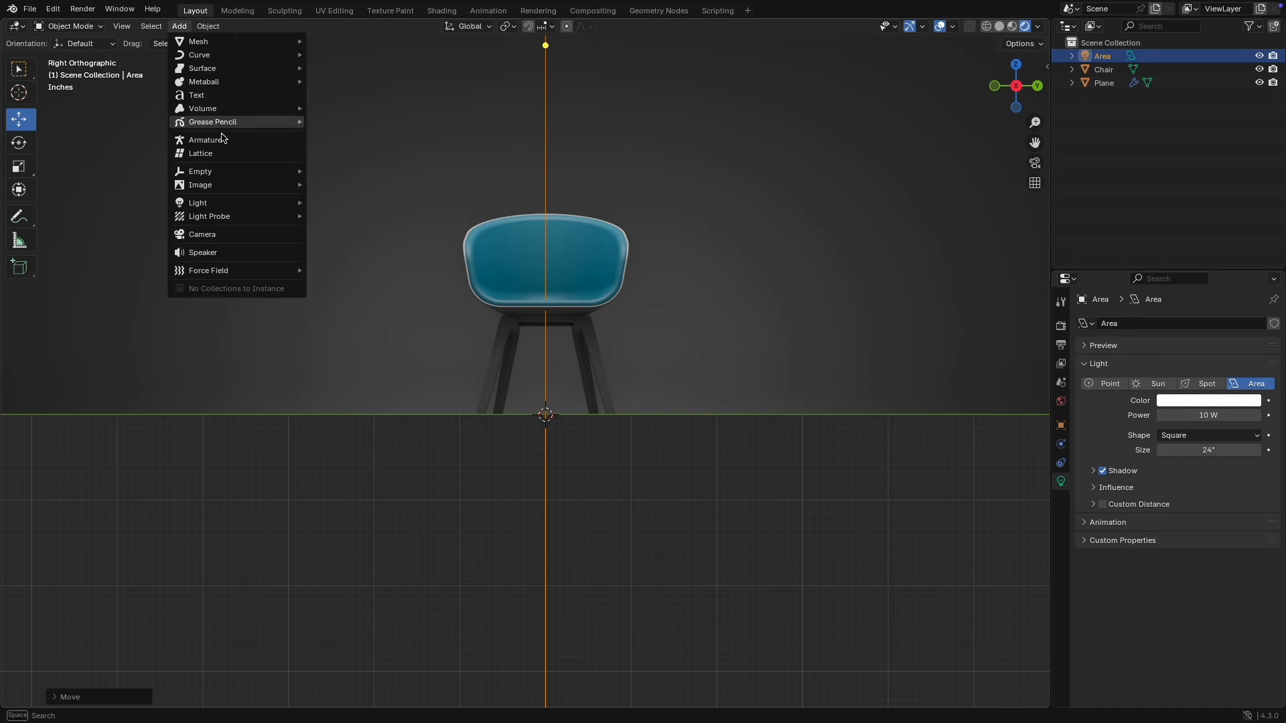
click(244, 241)
scroll(661, 255, down, 3)
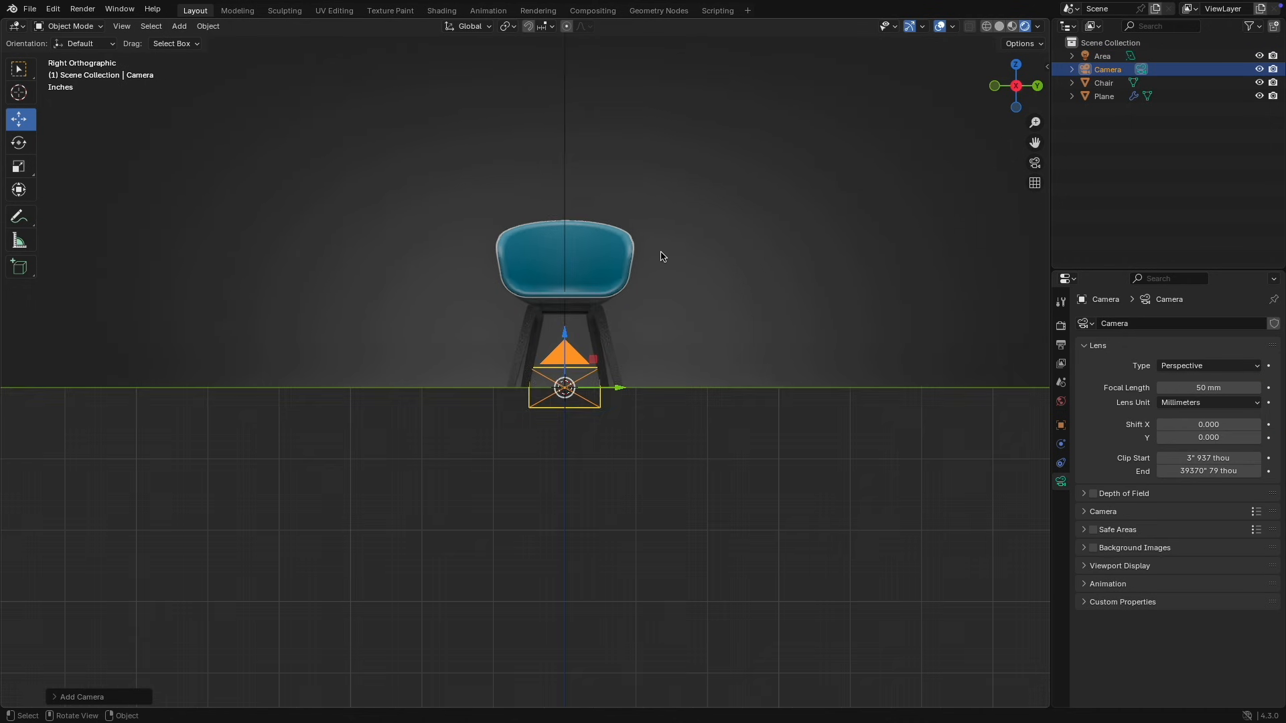
Step: Move the camera in front of the chair, about 68 inches out along X and about 19 inches high along Z
key(g)
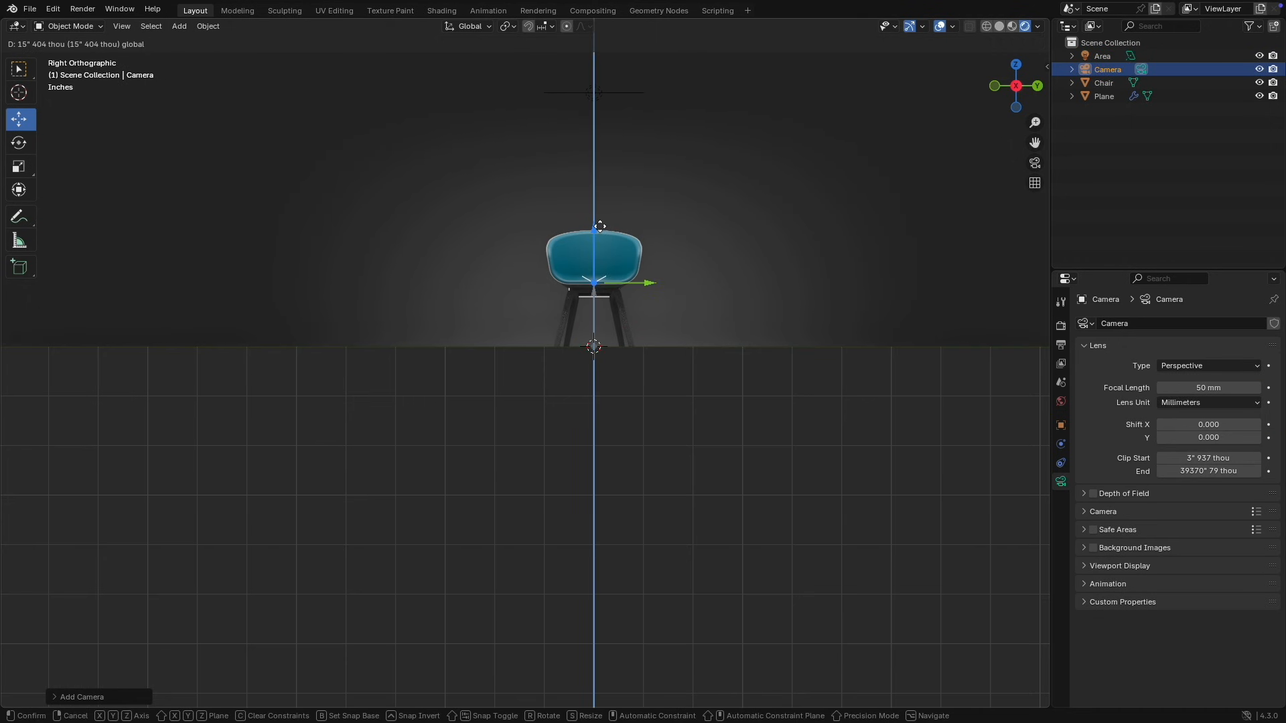
click(599, 228)
middle_drag(599, 228, 644, 241)
drag(535, 281, 270, 337)
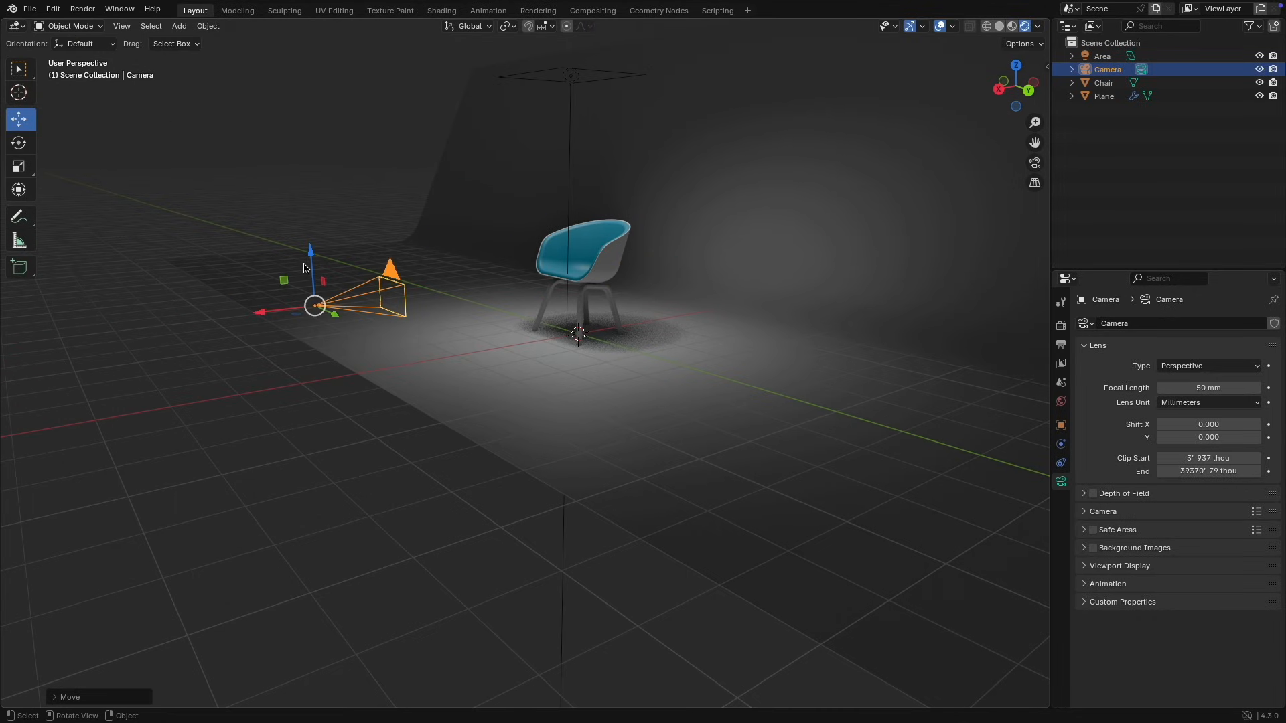
drag(311, 251, 308, 229)
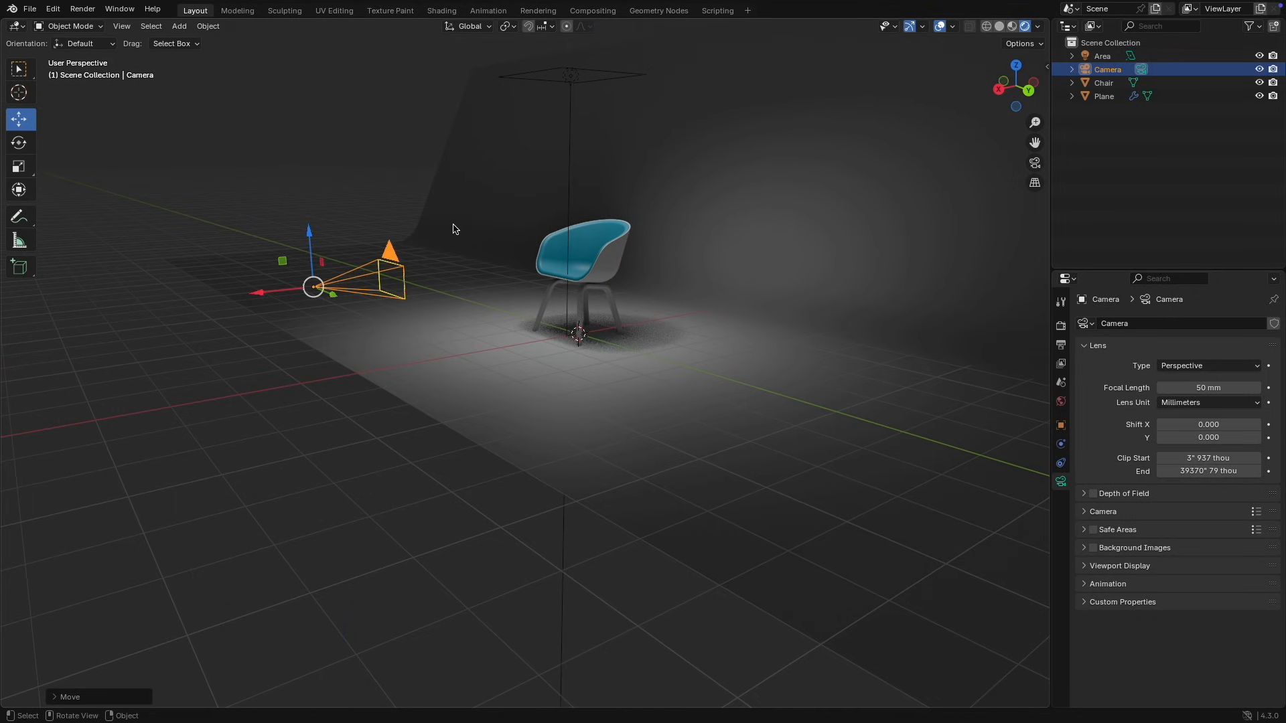
key(r)
key(x)
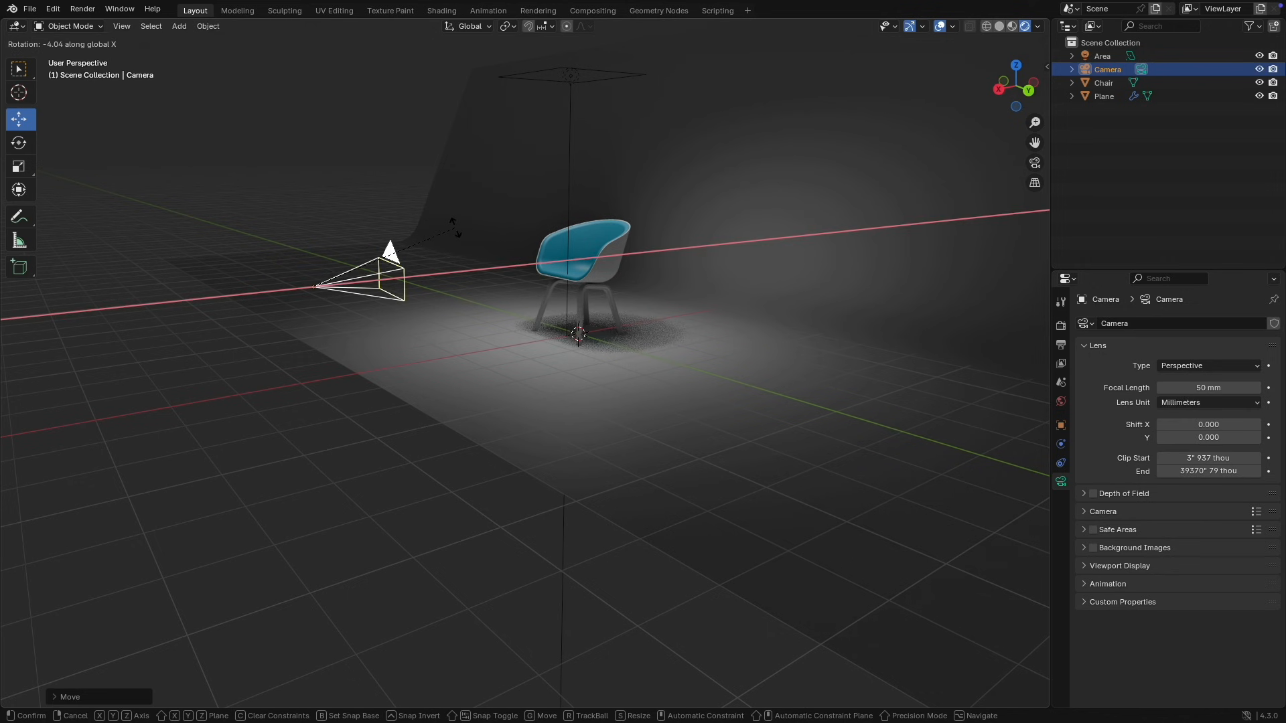
key(y)
right_click(451, 233)
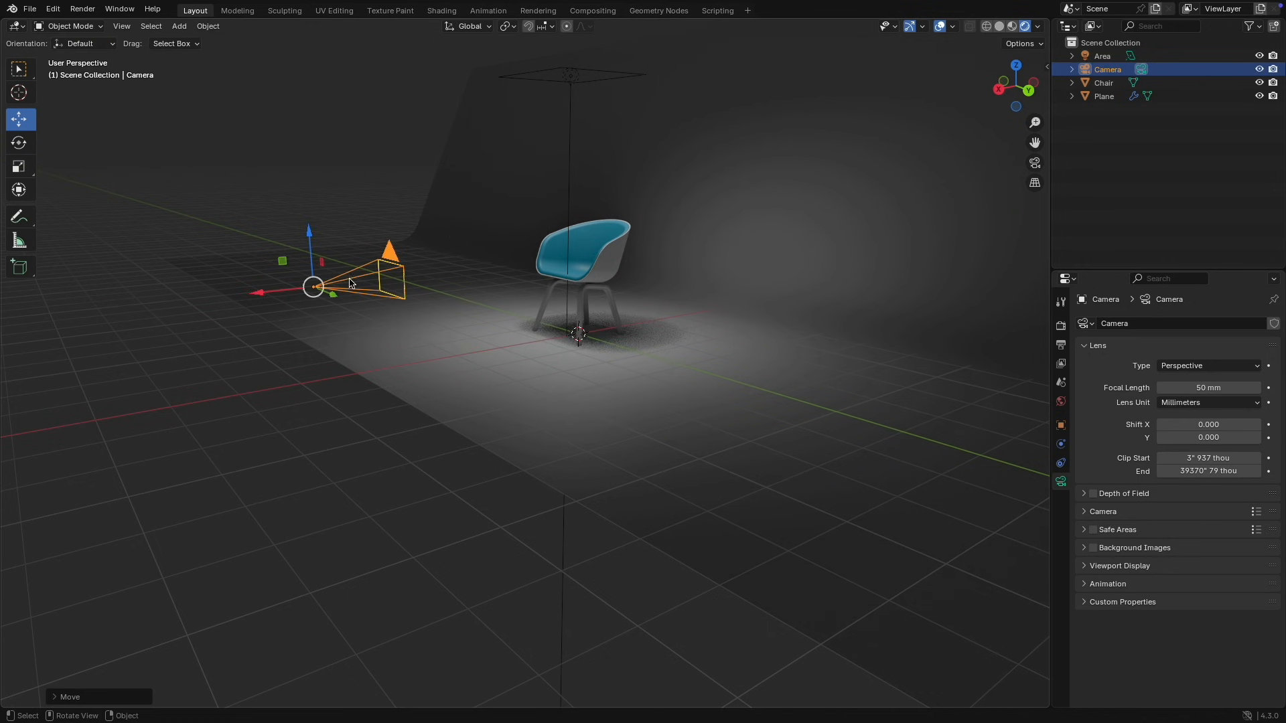
Step: Show the camera's transform values, look through the camera, and set the output's horizontal resolution to 1080 px for a square frame
key(n)
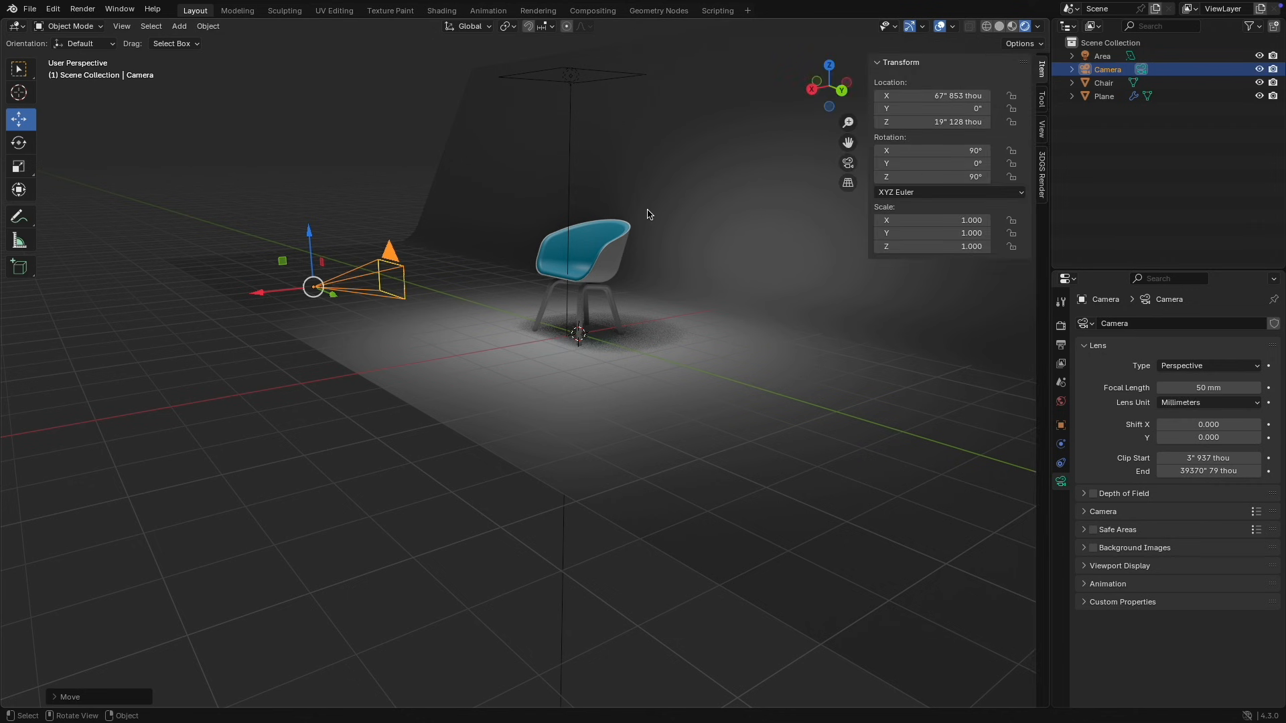
click(848, 163)
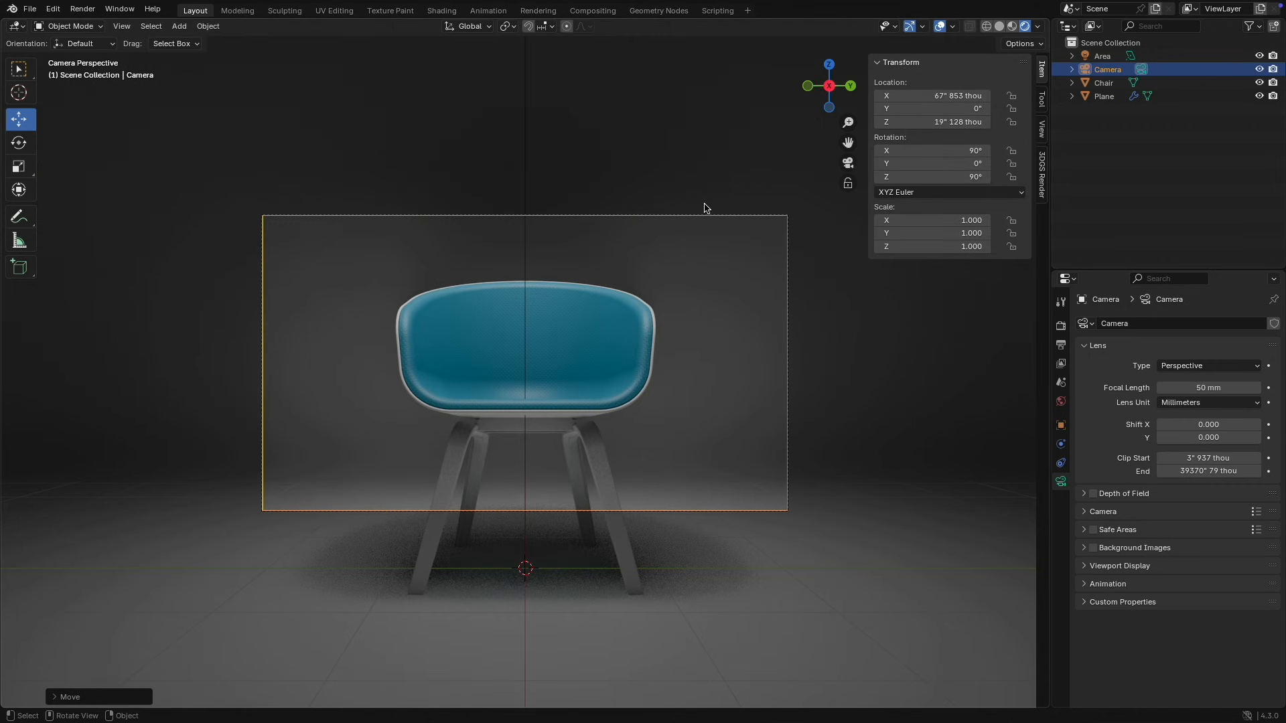
click(1061, 344)
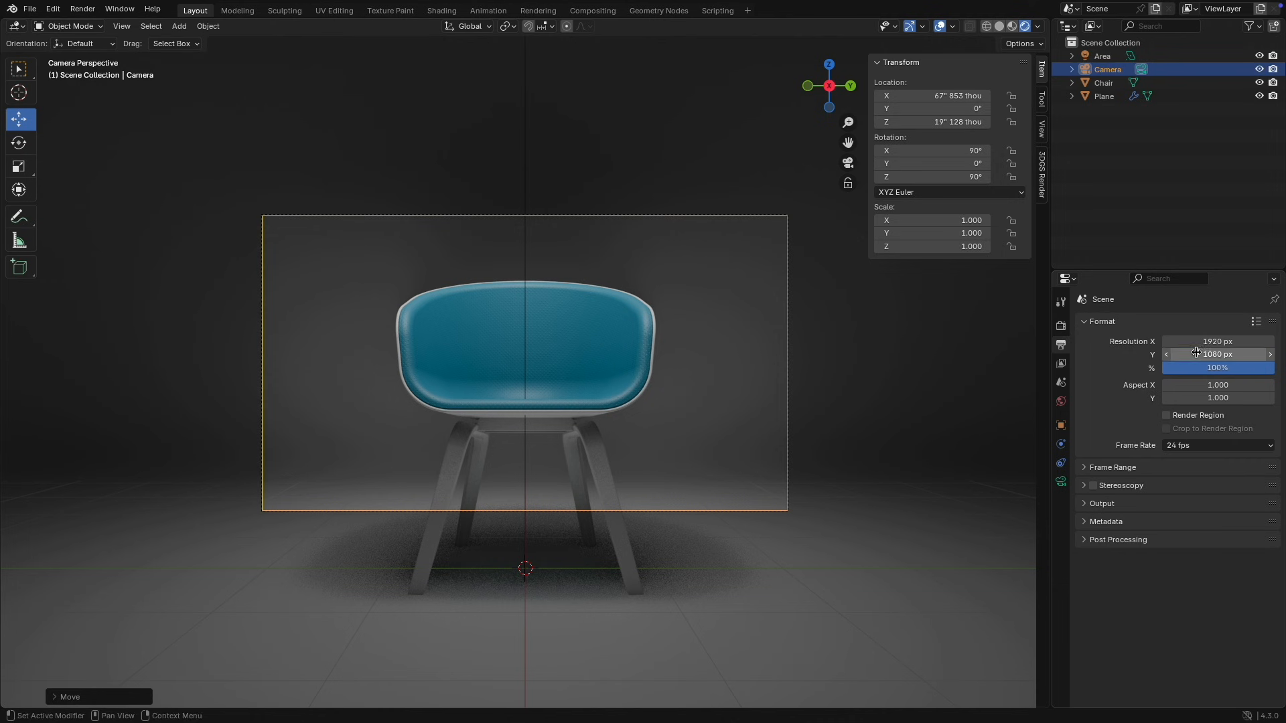
double_click(1197, 343)
text(10)
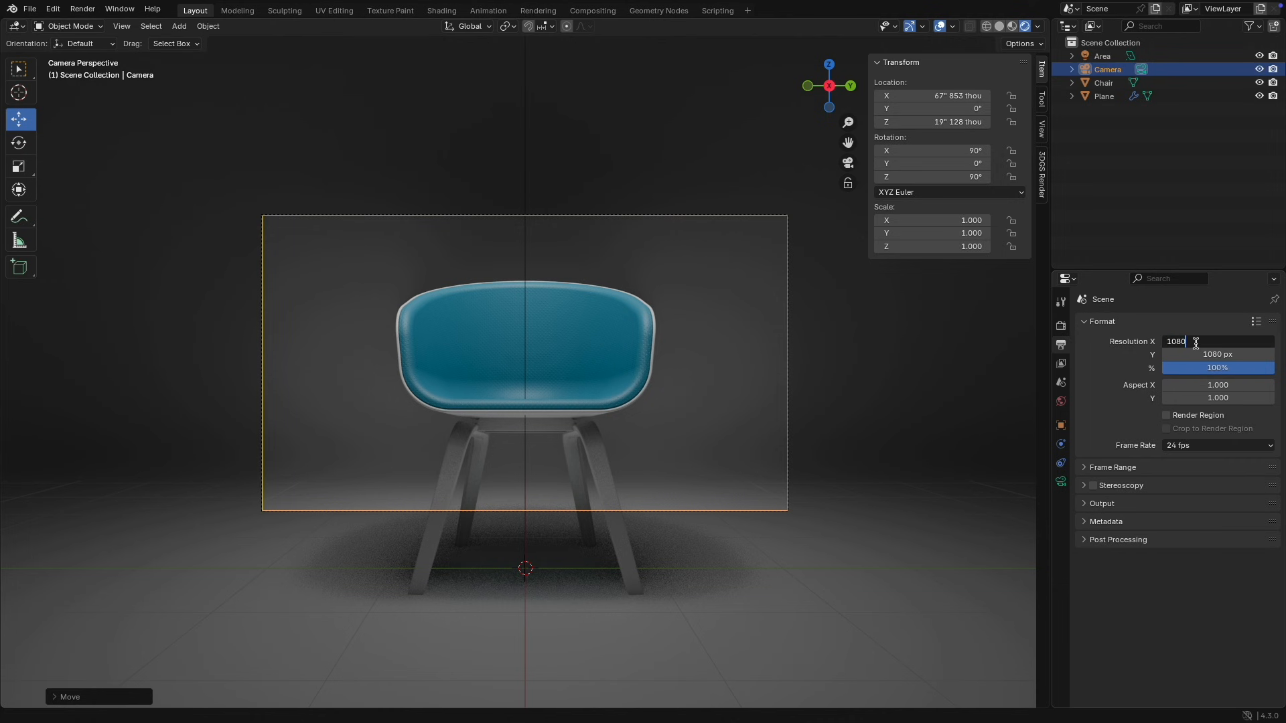
text(80)
key(Return)
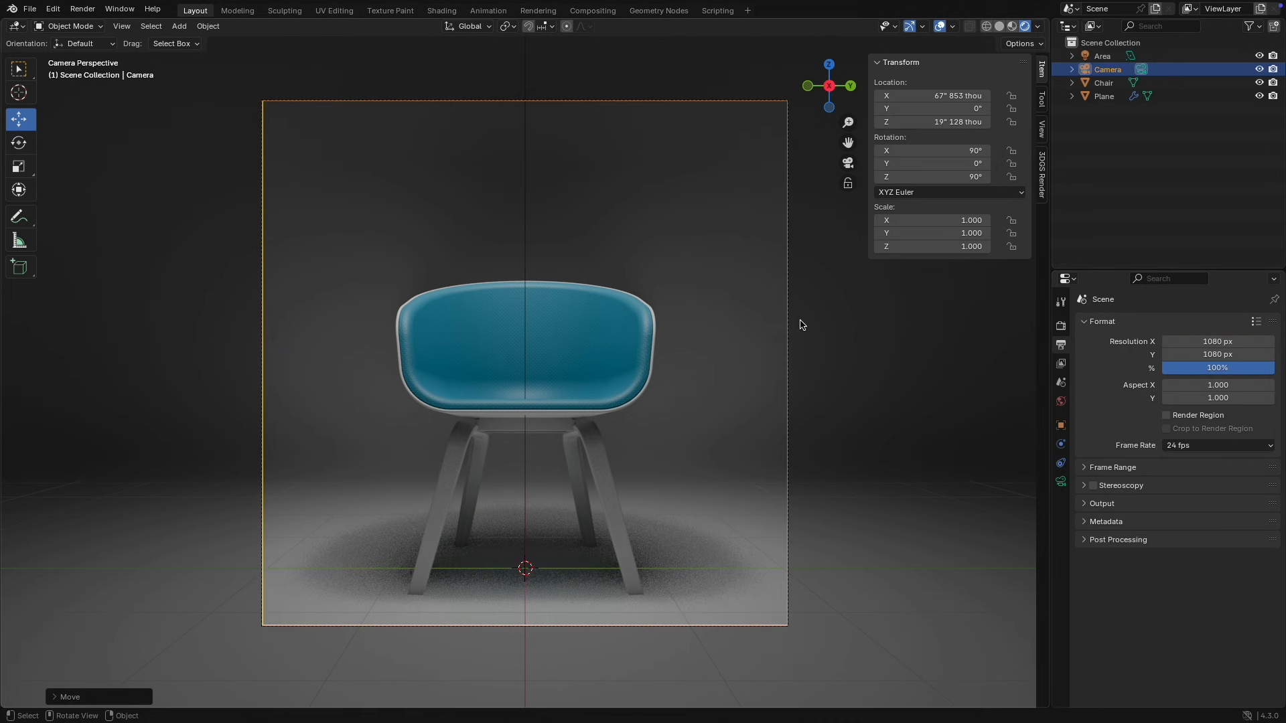
Step: Change the world background color to white
scroll(752, 315, down, 3)
scroll(757, 225, down, 2)
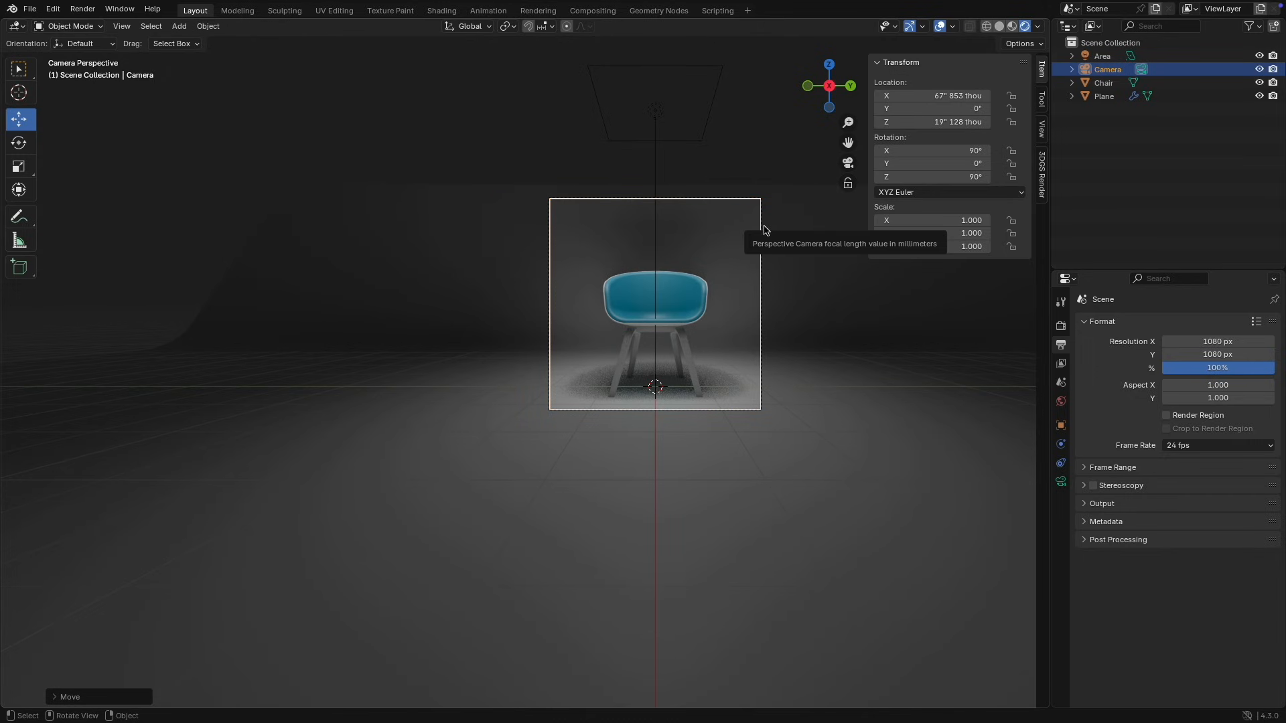
click(1062, 402)
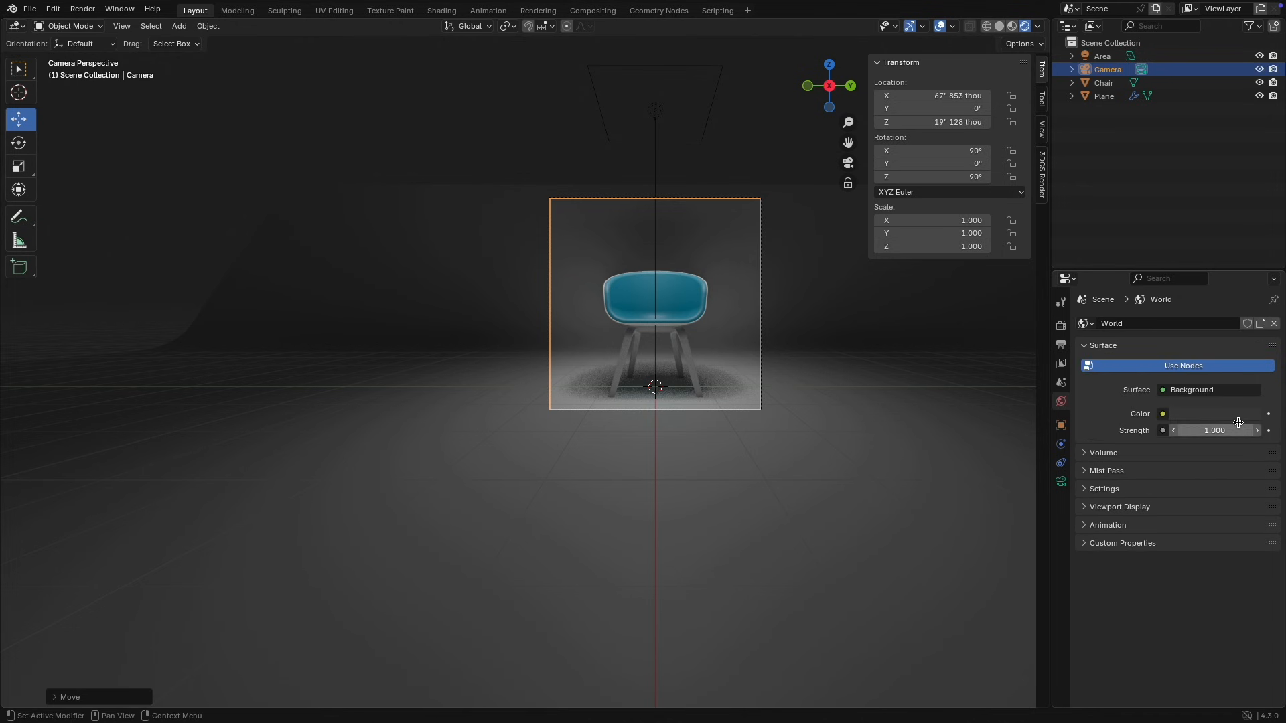
click(1232, 416)
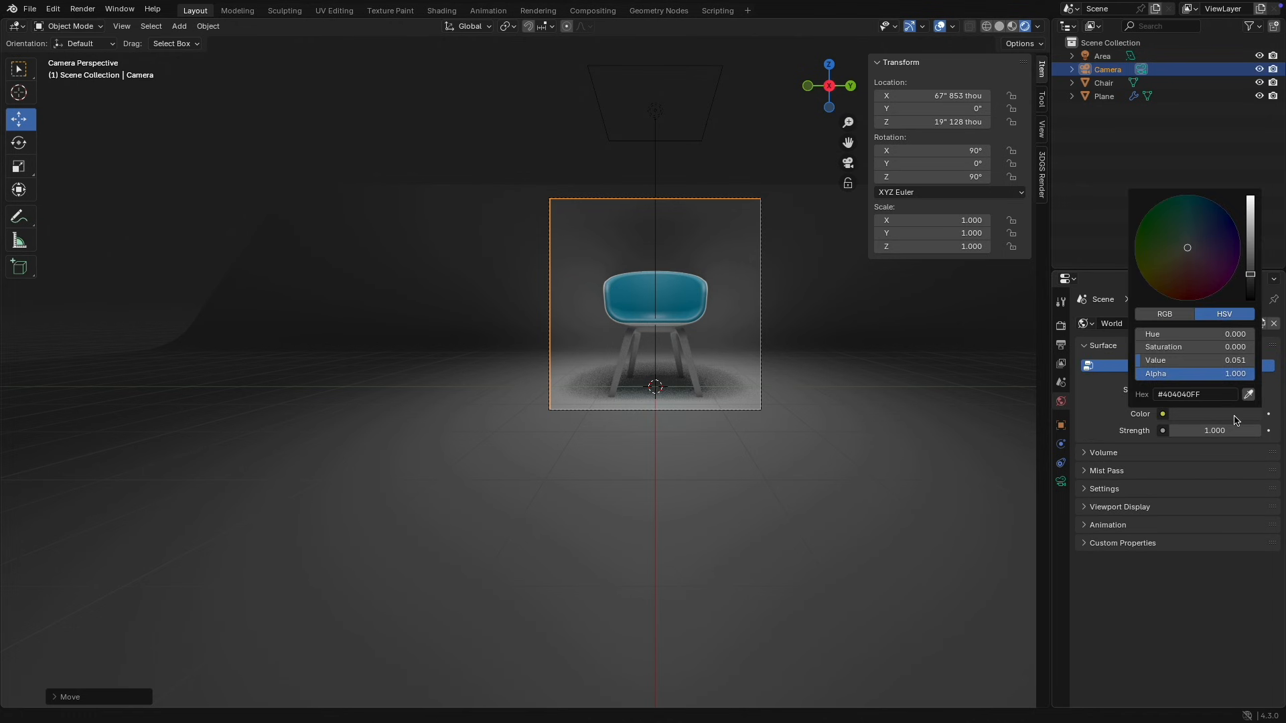
click(1250, 201)
Step: Try world background strengths of 0.1, 0.05, 0.02 and 0 to compare the ambient light
click(1207, 432)
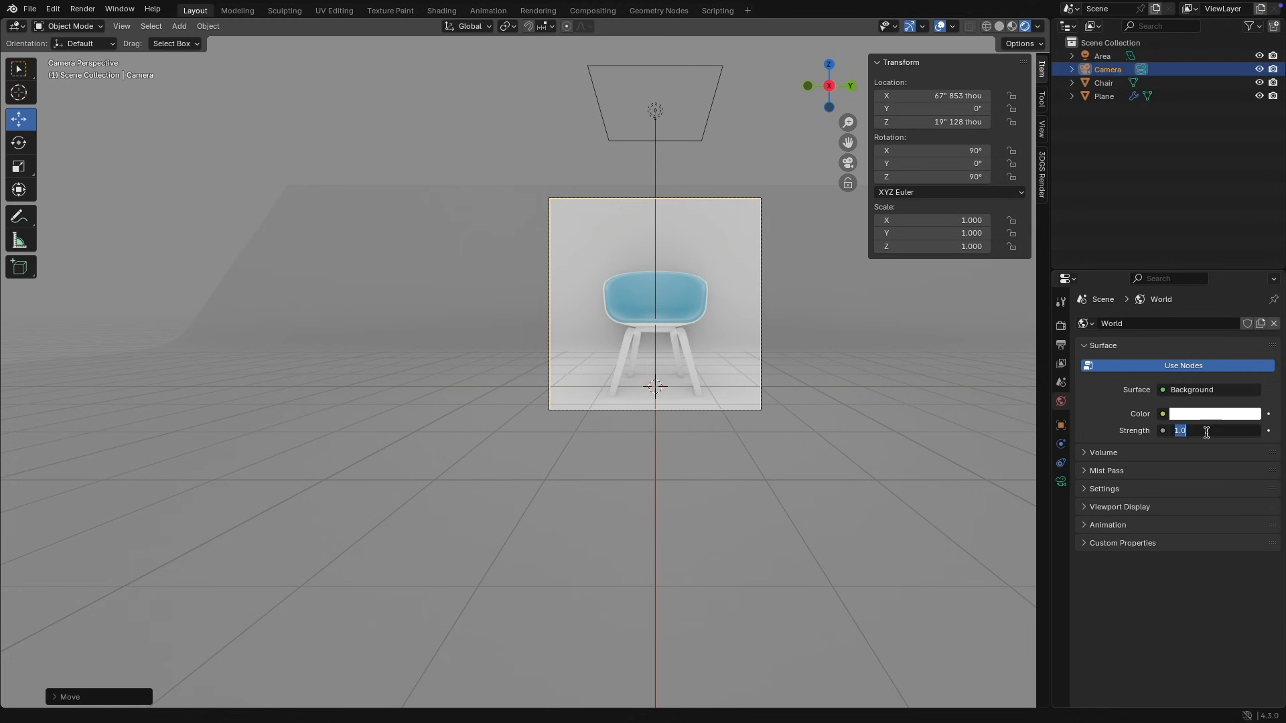
text(0.1)
key(Return)
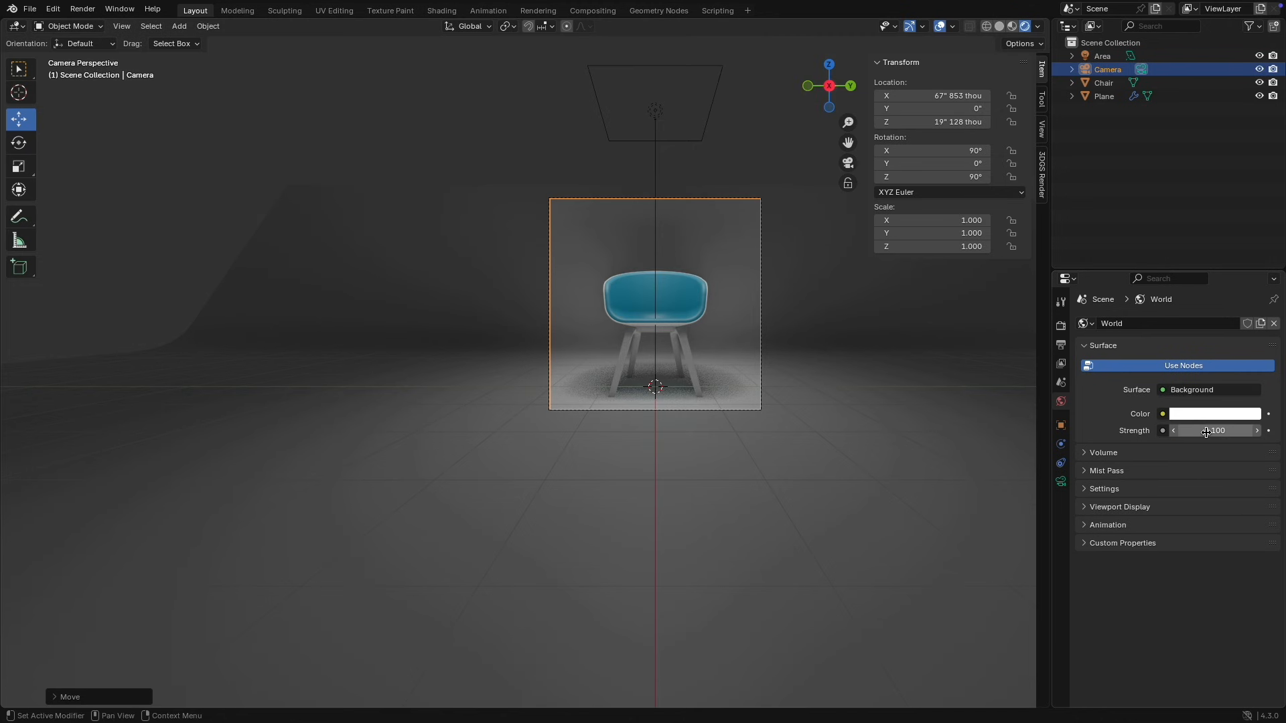
click(1207, 432)
key(BackSpace)
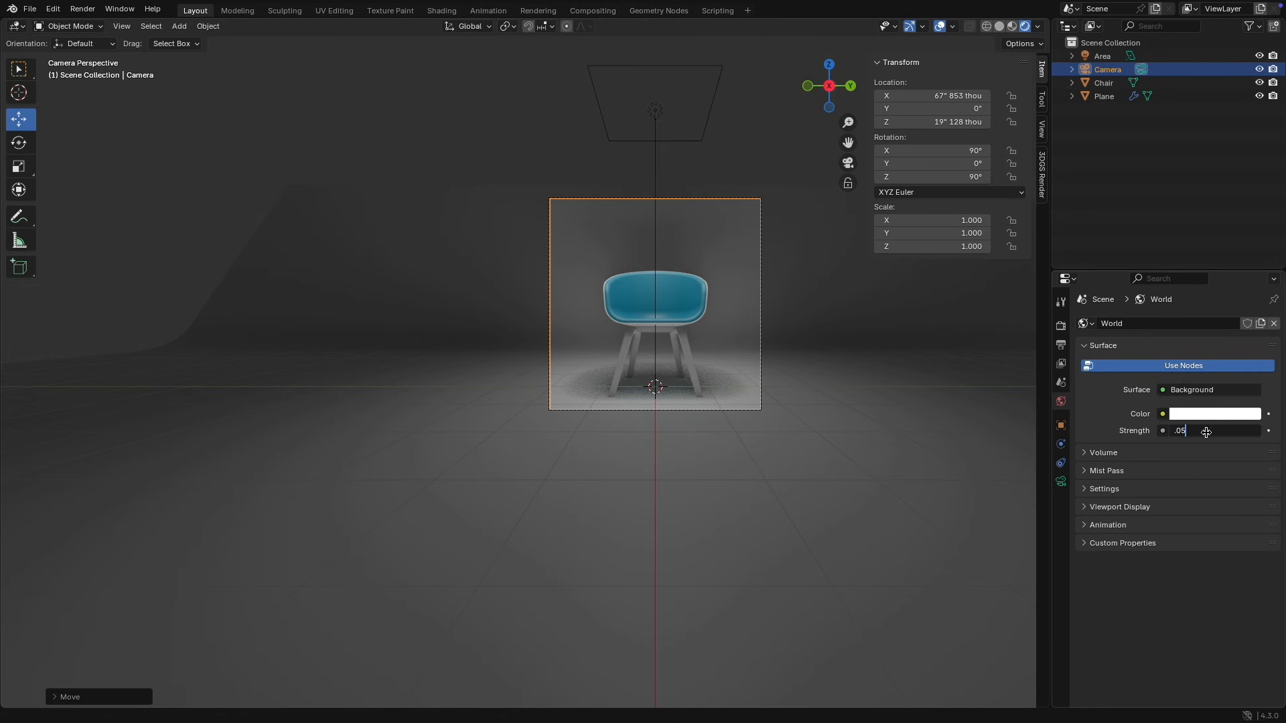
text(.05)
key(Return)
click(1207, 432)
key(BackSpace)
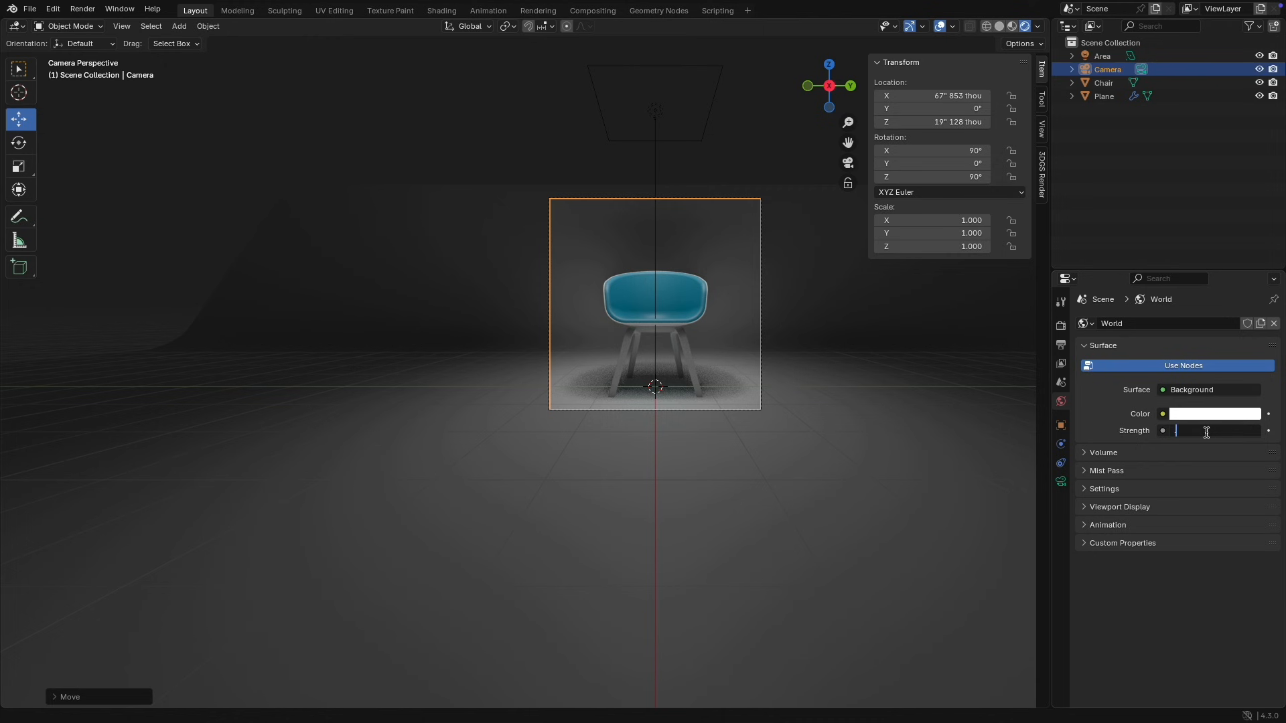
key(Return)
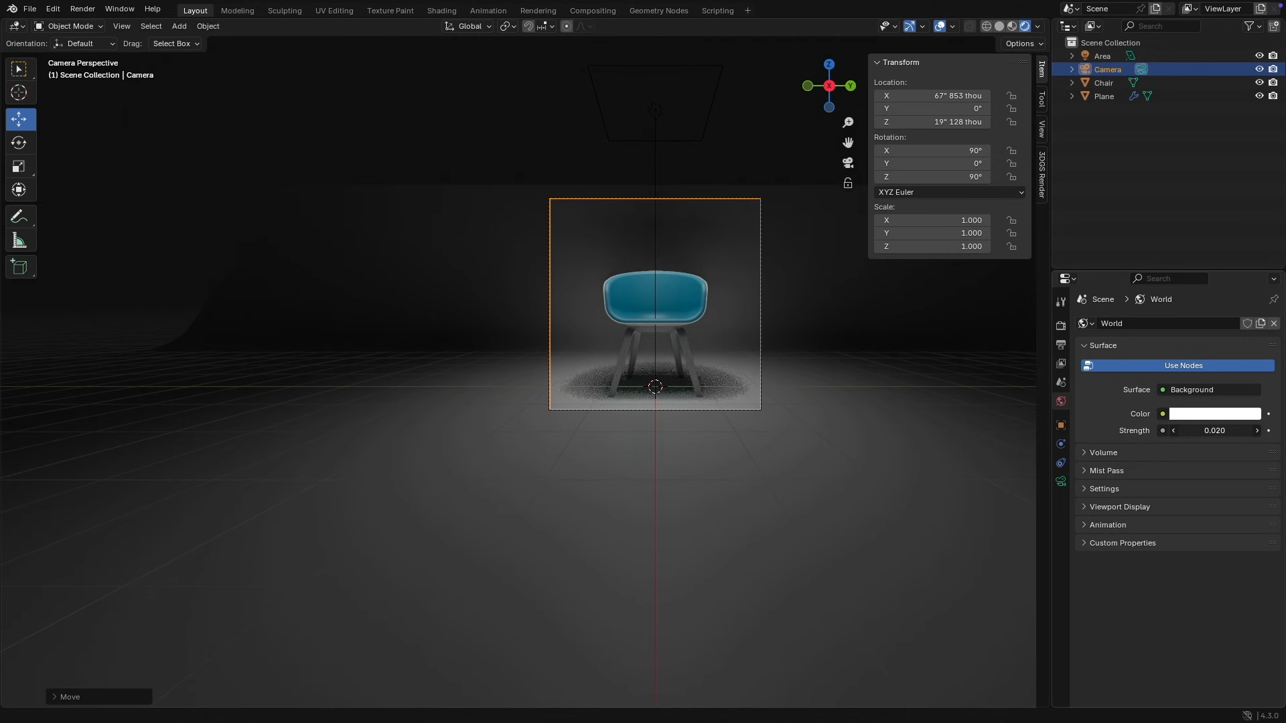
drag(1205, 431, 1173, 431)
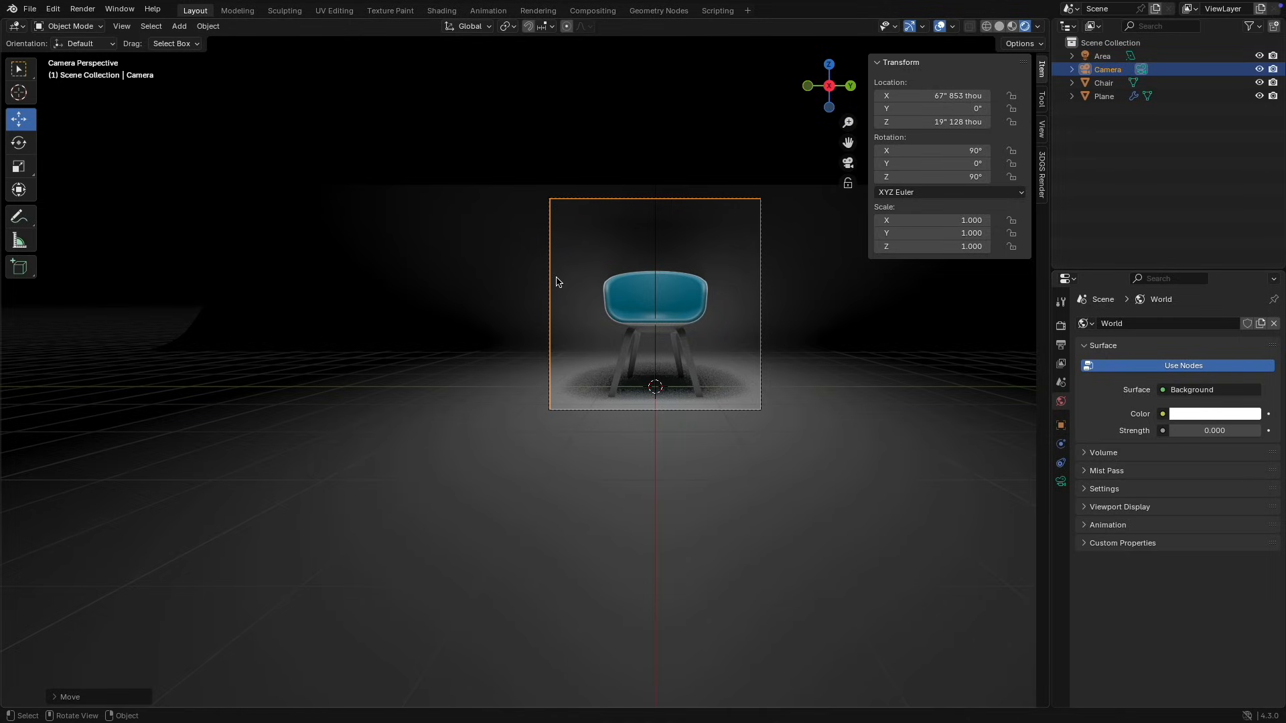
Step: Set the world background strength to 0.02 and check the chair's lighting through the camera
middle_drag(556, 281, 584, 301)
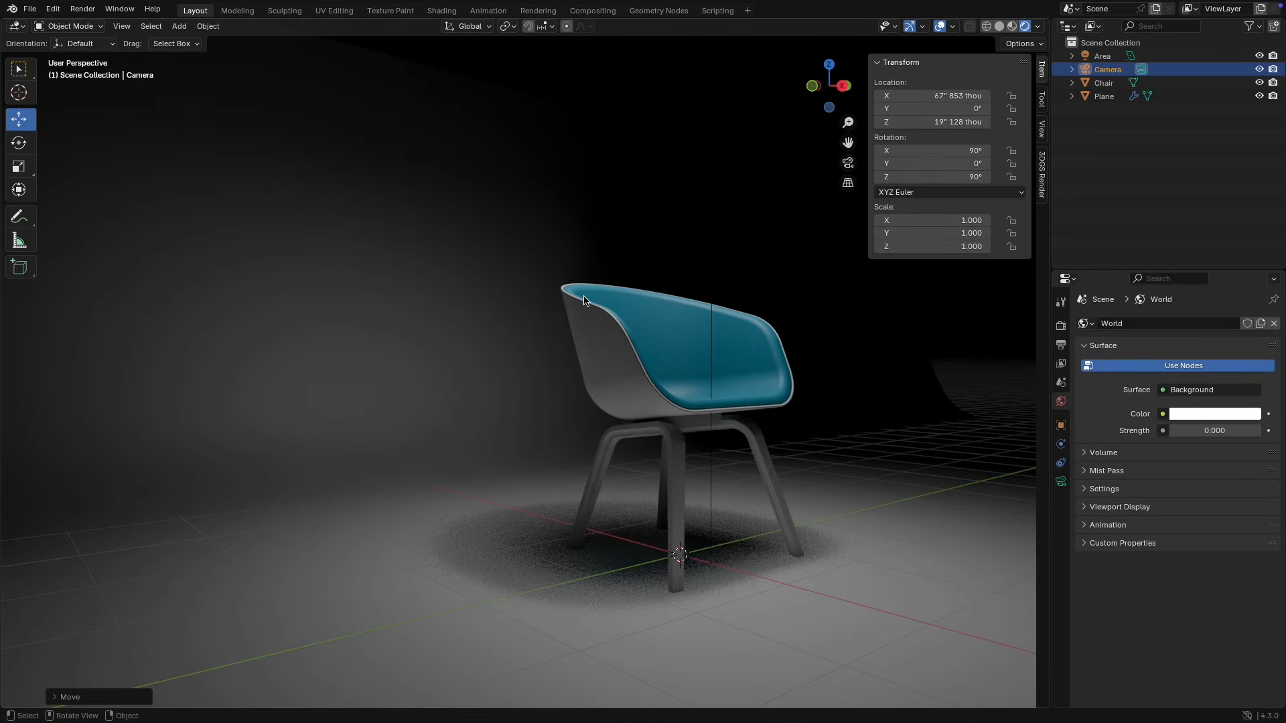
click(1197, 429)
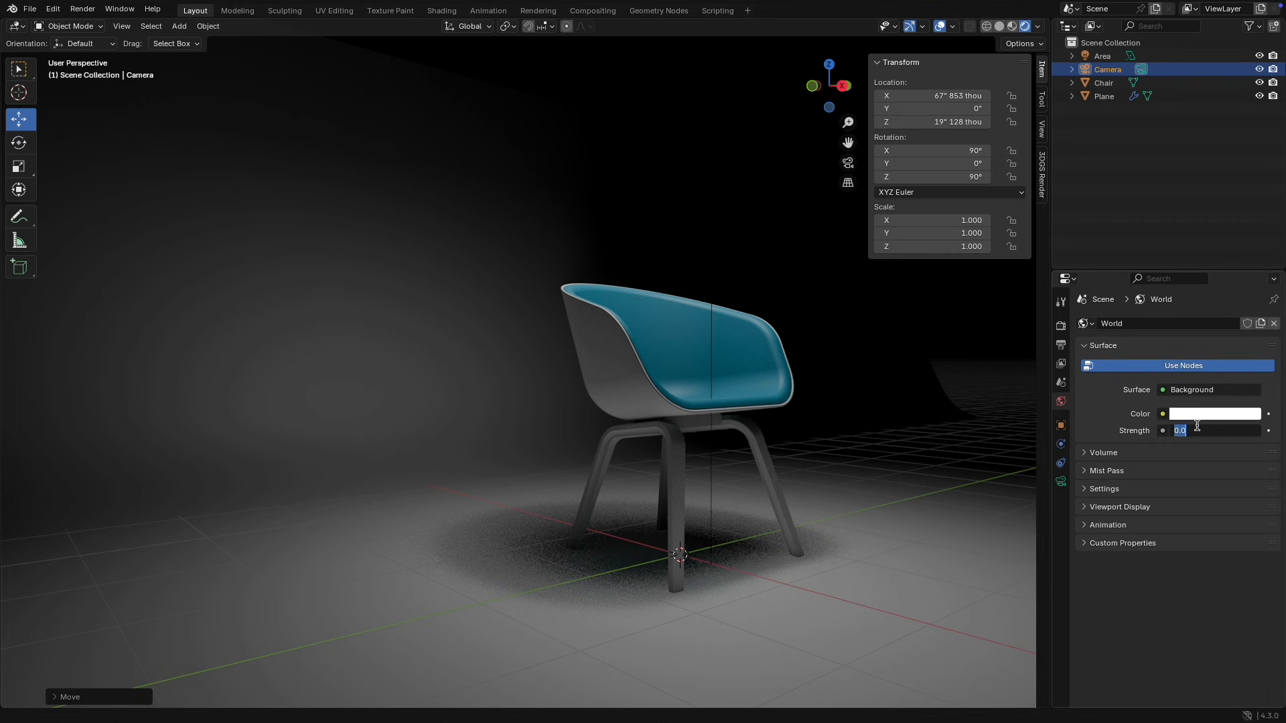
key(BackSpace)
key(Return)
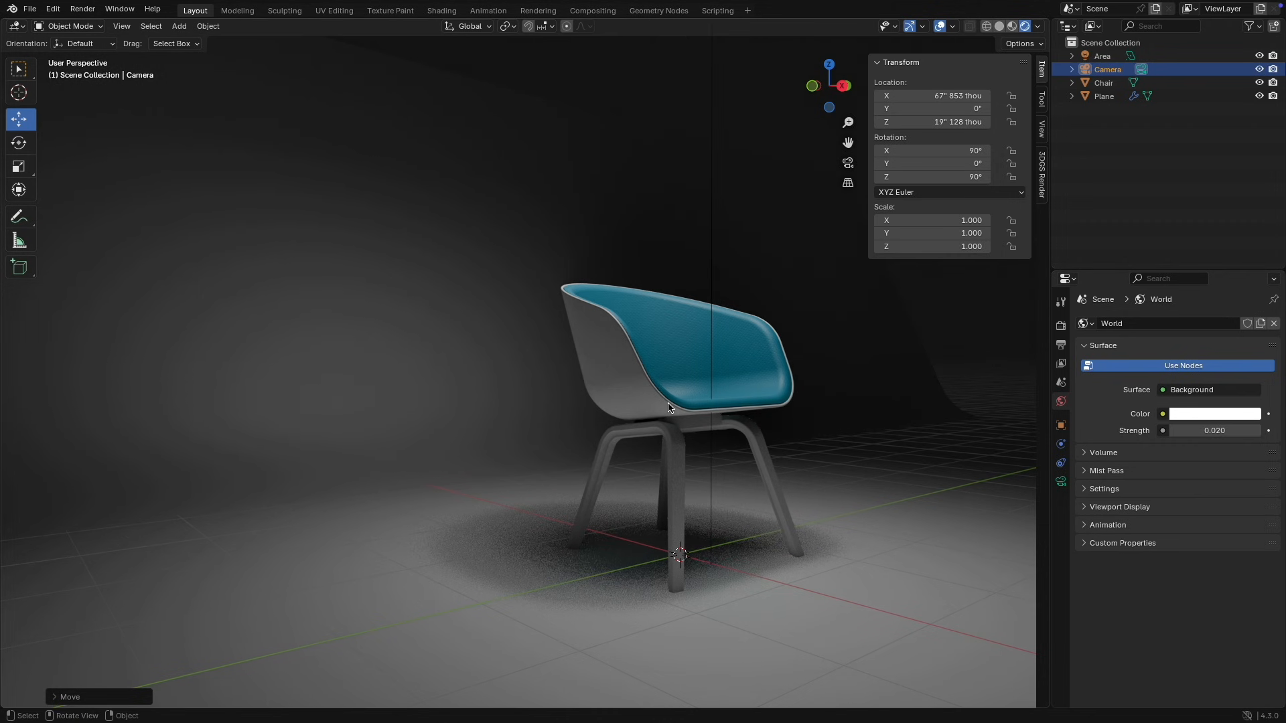
middle_drag(669, 404, 603, 405)
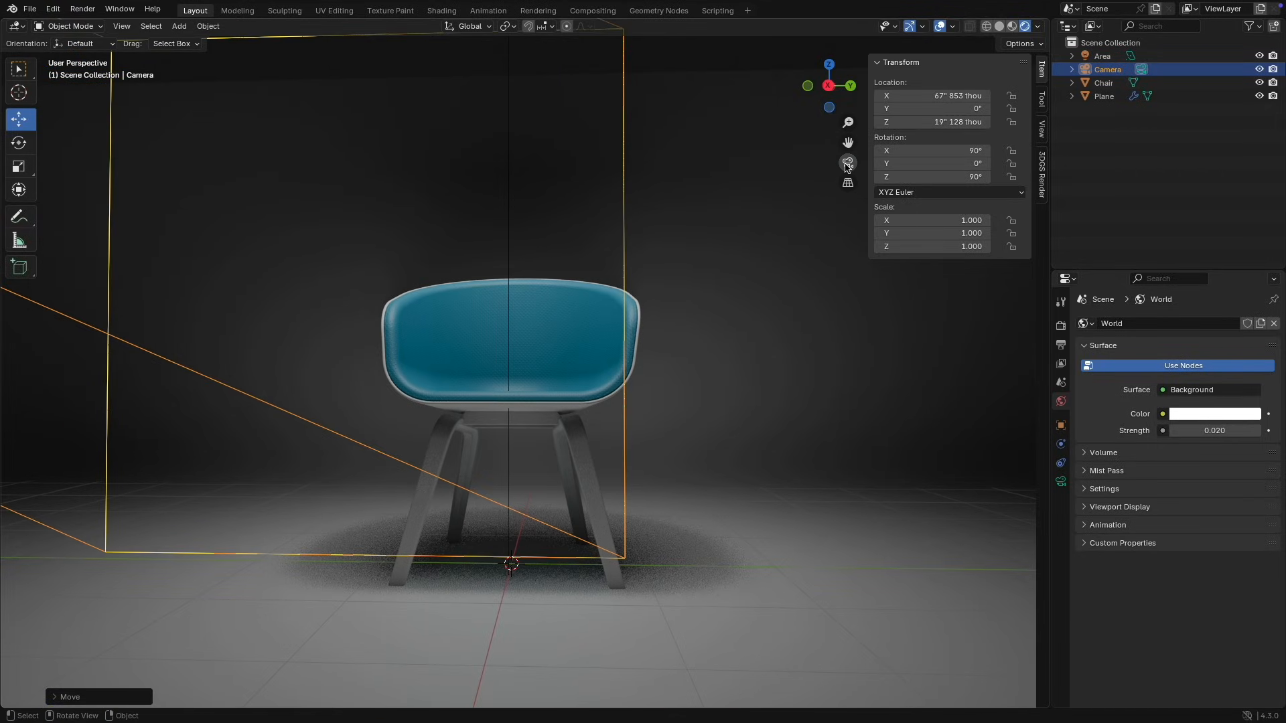
click(848, 163)
scroll(706, 319, up, 6)
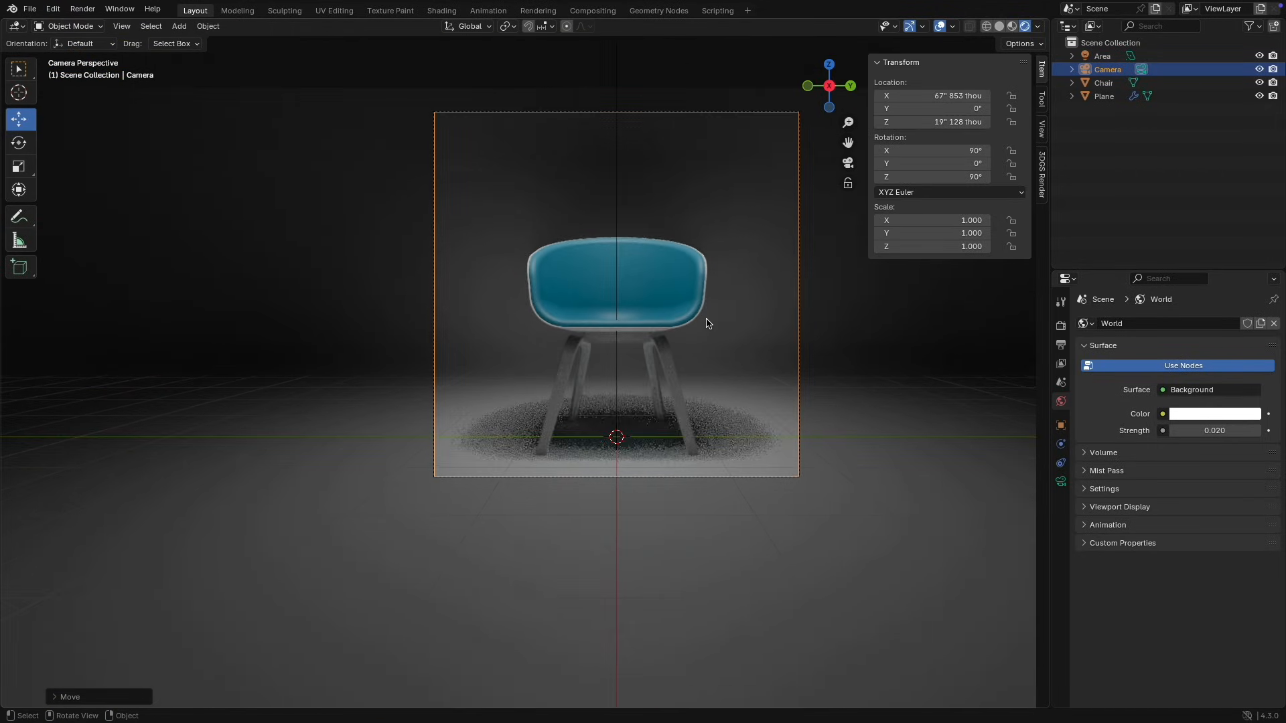
shift+middle_drag(584, 272, 534, 330)
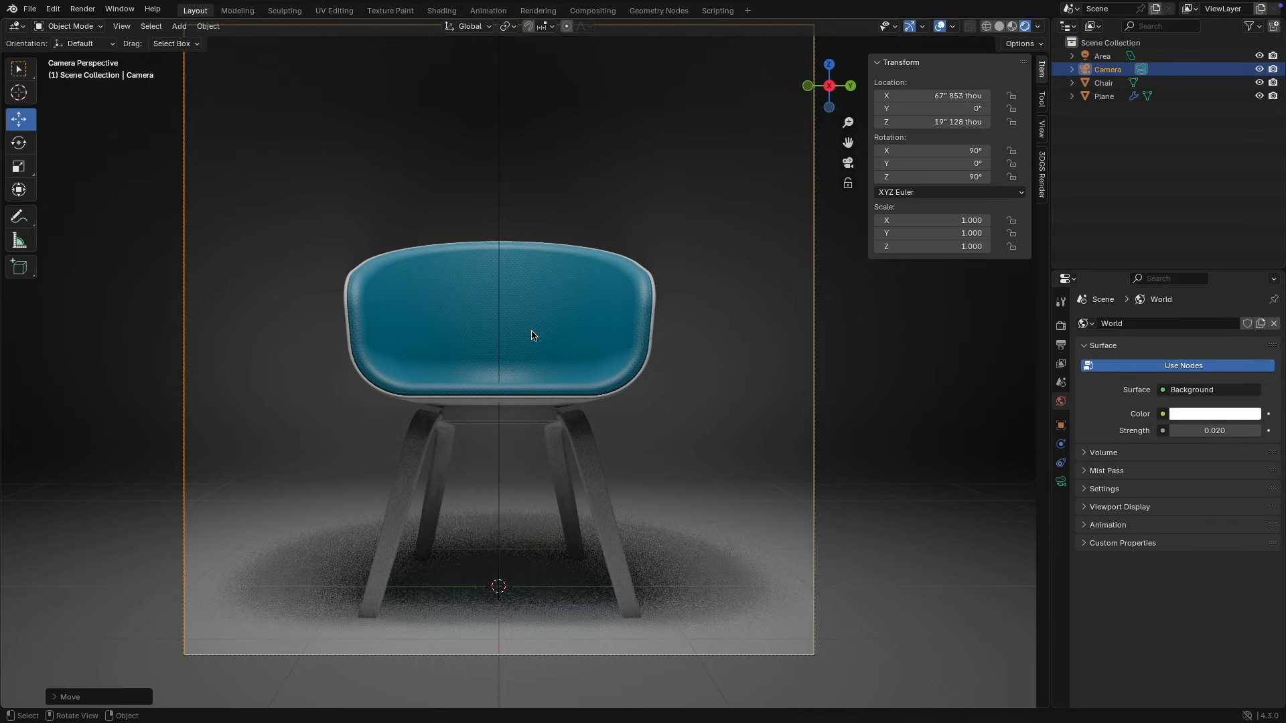
scroll(535, 331, down, 5)
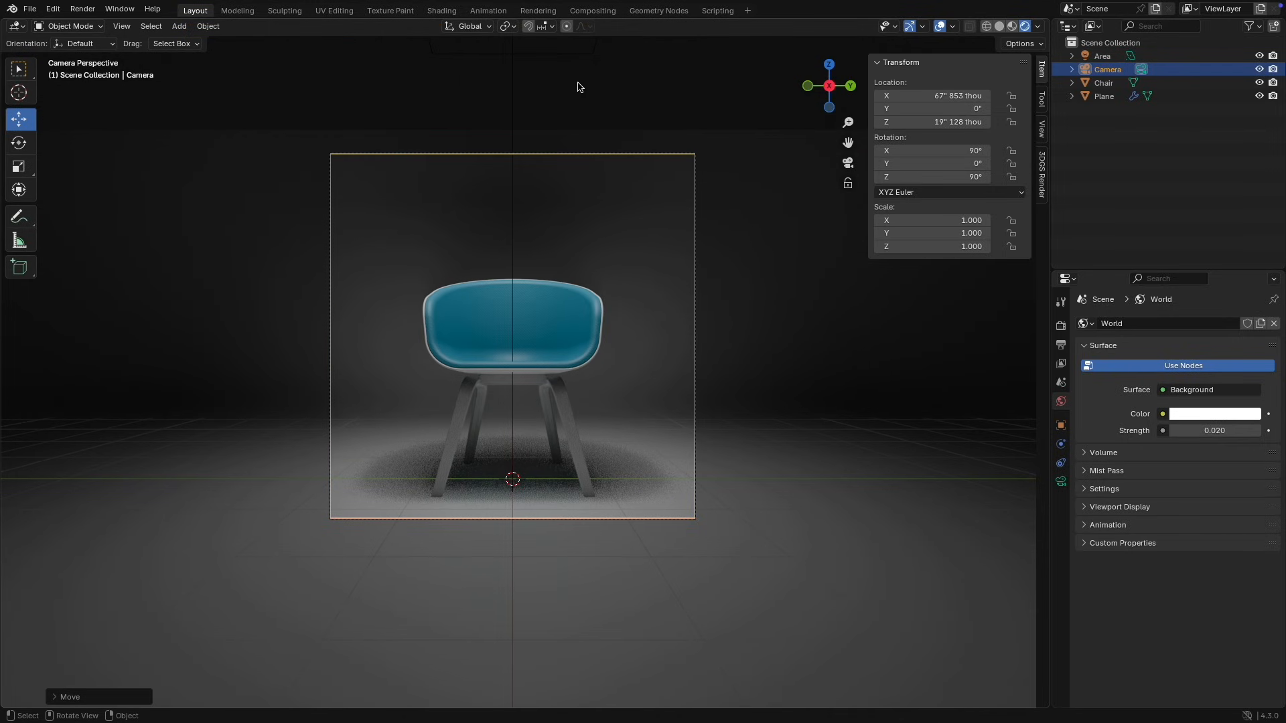
Step: Split the 3D viewport vertically into two side-by-side views
right_click(628, 29)
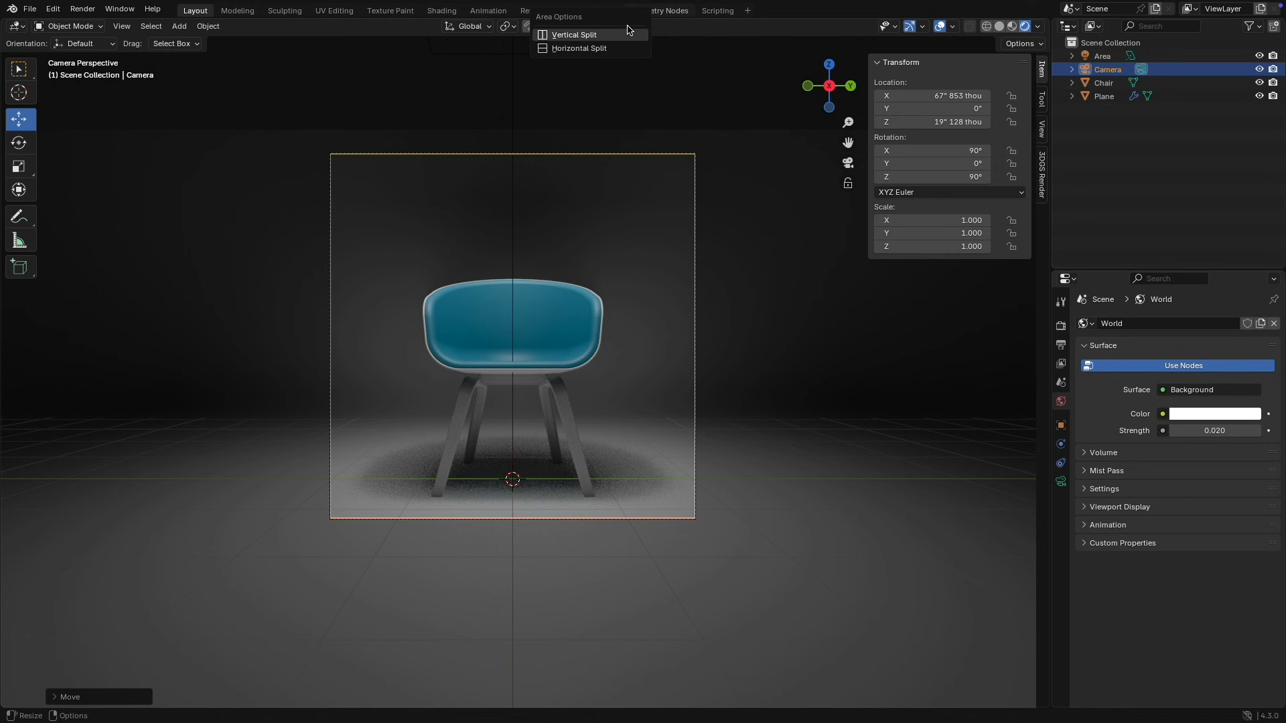
click(619, 39)
click(545, 150)
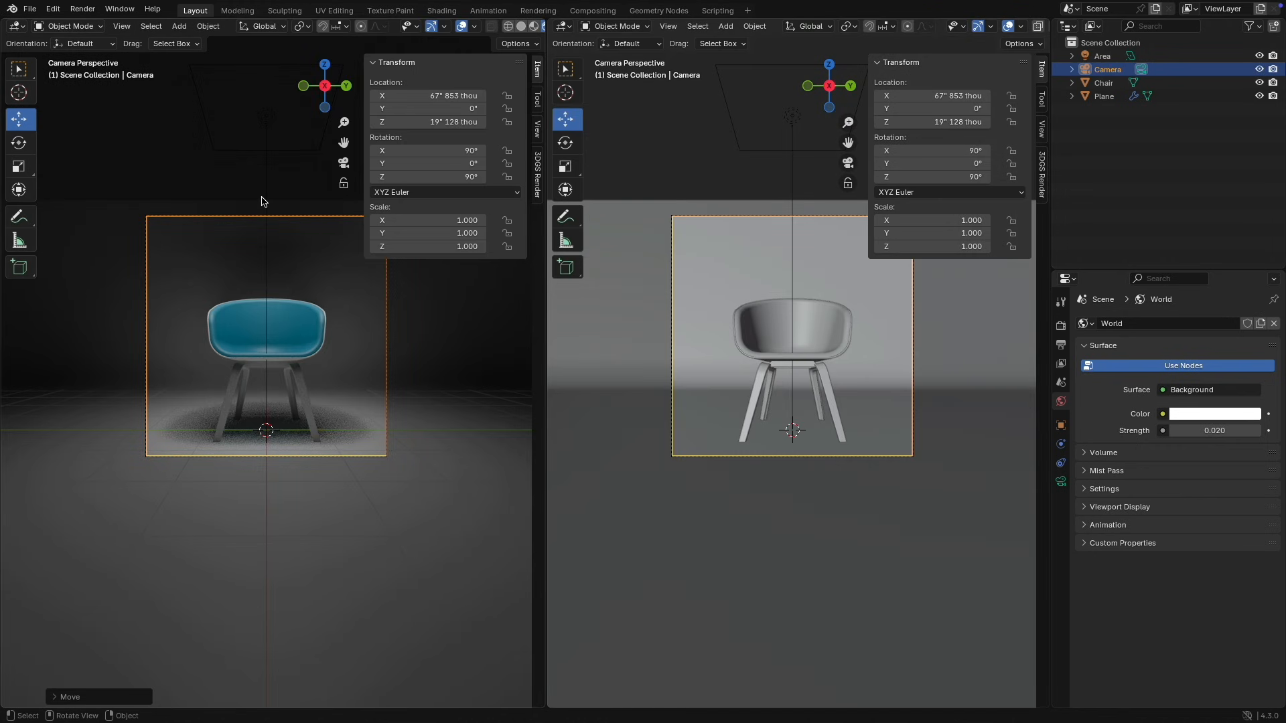
Step: Hide the sidebar and toolbar in the rendered viewport and fit the camera frame within it
key(n)
key(t)
key(Home)
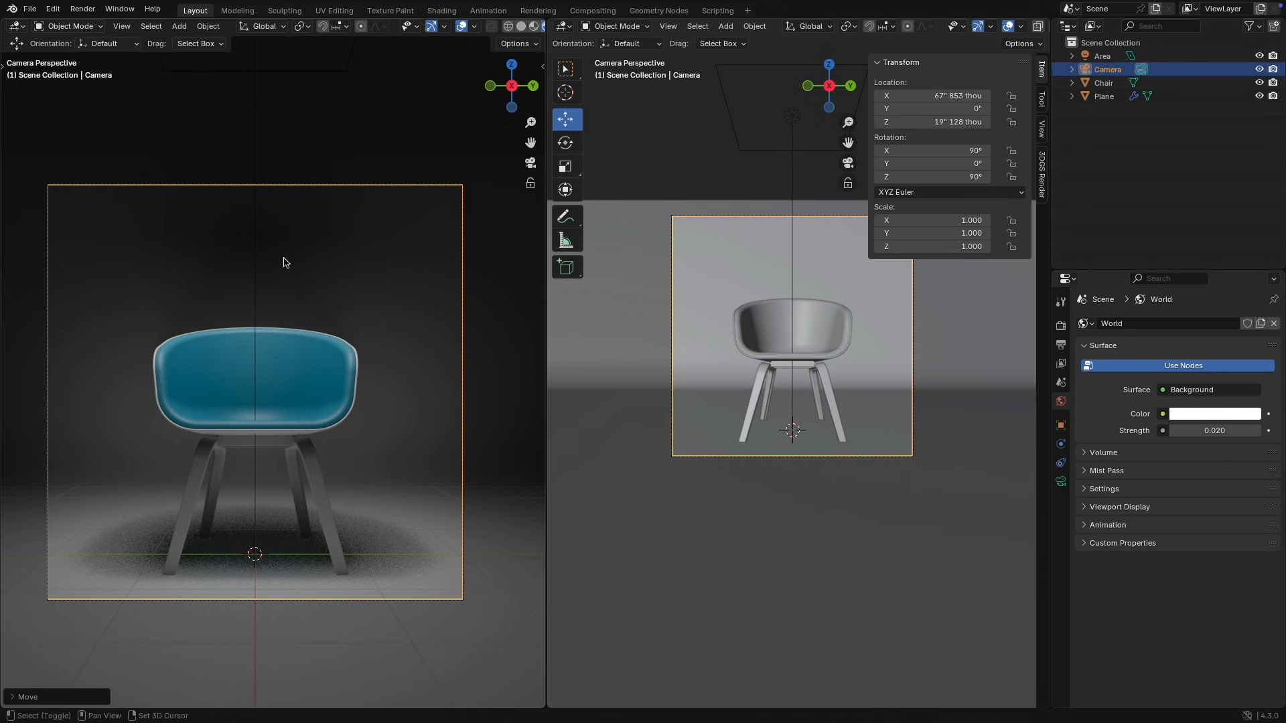
shift+middle_drag(284, 263, 301, 243)
Step: Raise the camera along Z to about 33.6 inches using the solid-shaded viewport
middle_drag(863, 325, 804, 335)
scroll(782, 337, down, 5)
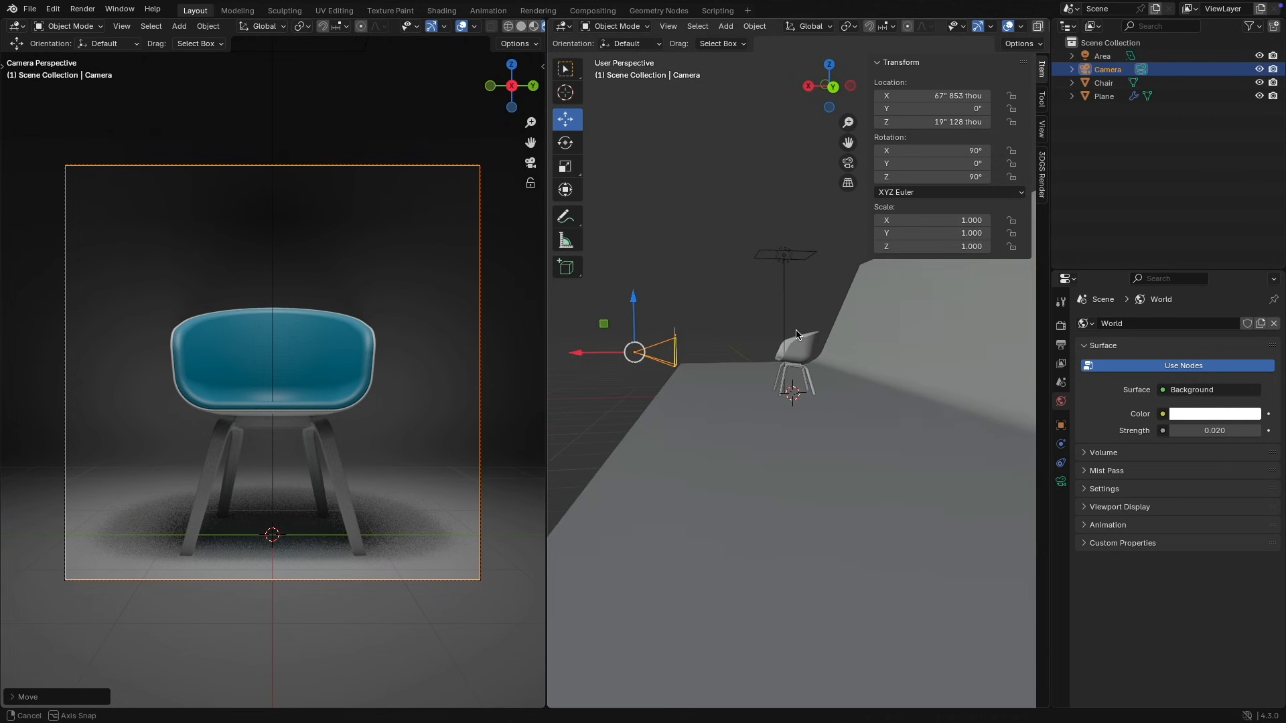
drag(633, 303, 636, 267)
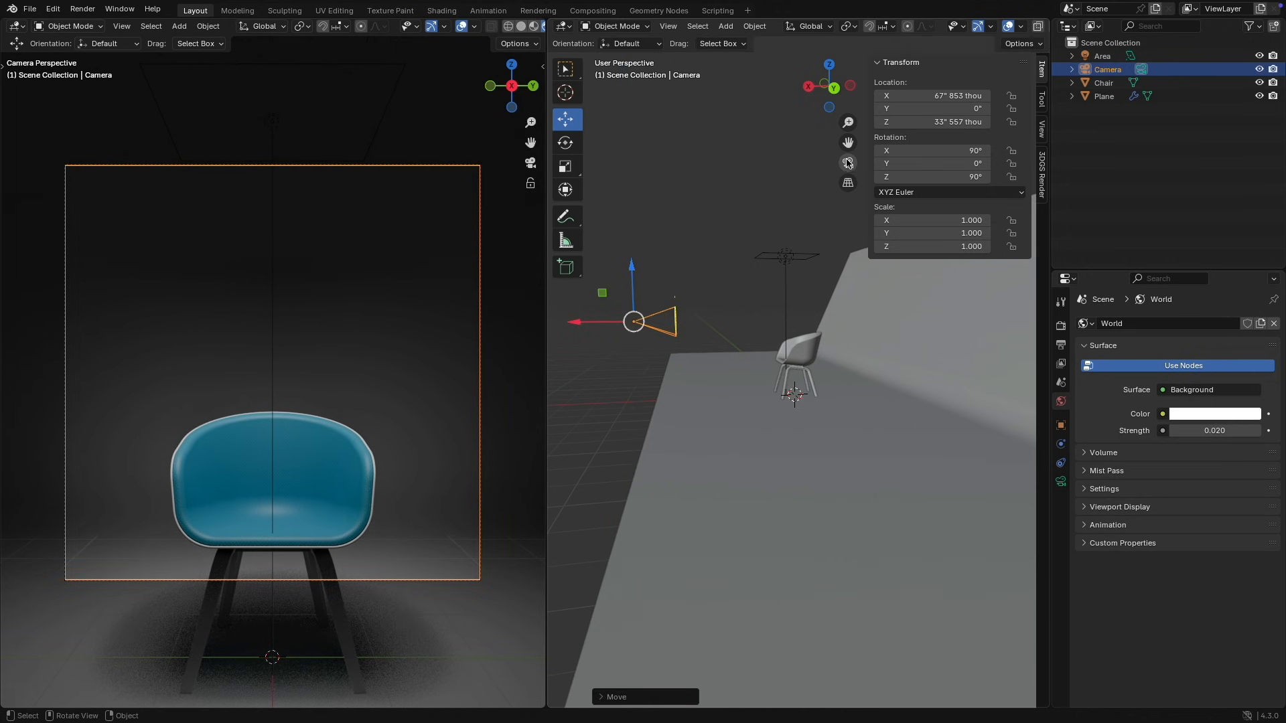
Step: Lower the camera along Z and adjust its X rotation to frame the whole chair from a low, near-level viewpoint
mouse_move(912, 167)
mouse_down()
mouse_move(951, 166)
mouse_move(892, 154)
mouse_up()
right_click(912, 167)
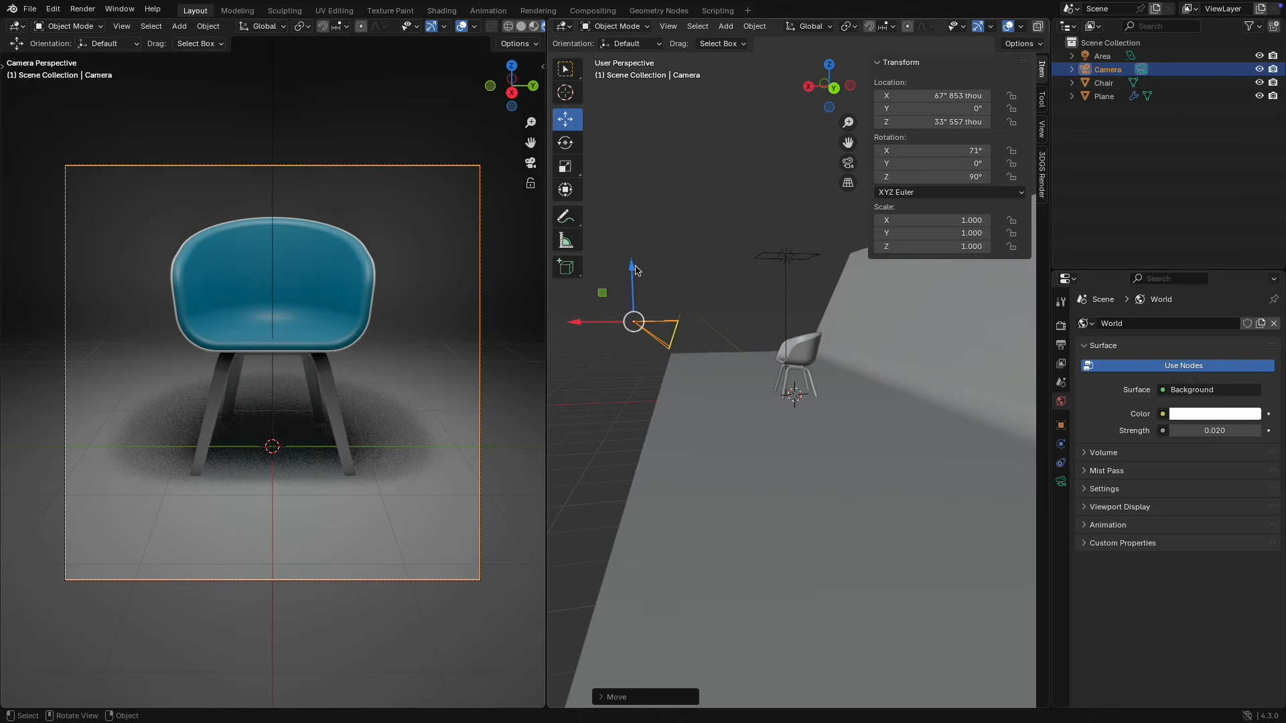
drag(635, 270, 636, 325)
drag(935, 149, 984, 148)
Step: Raise the upper edge of the backdrop plane's back wall in Edit Mode to a height of about 114.6 inches
click(494, 241)
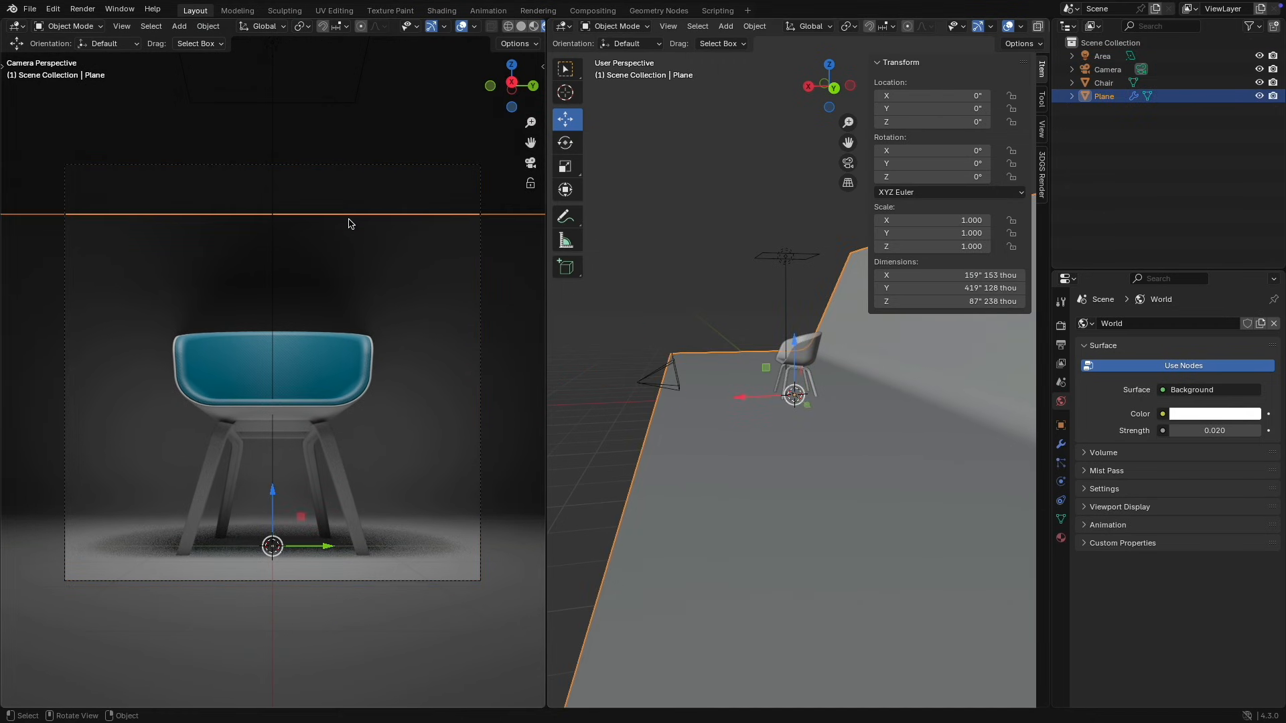
key(KP_Decimal)
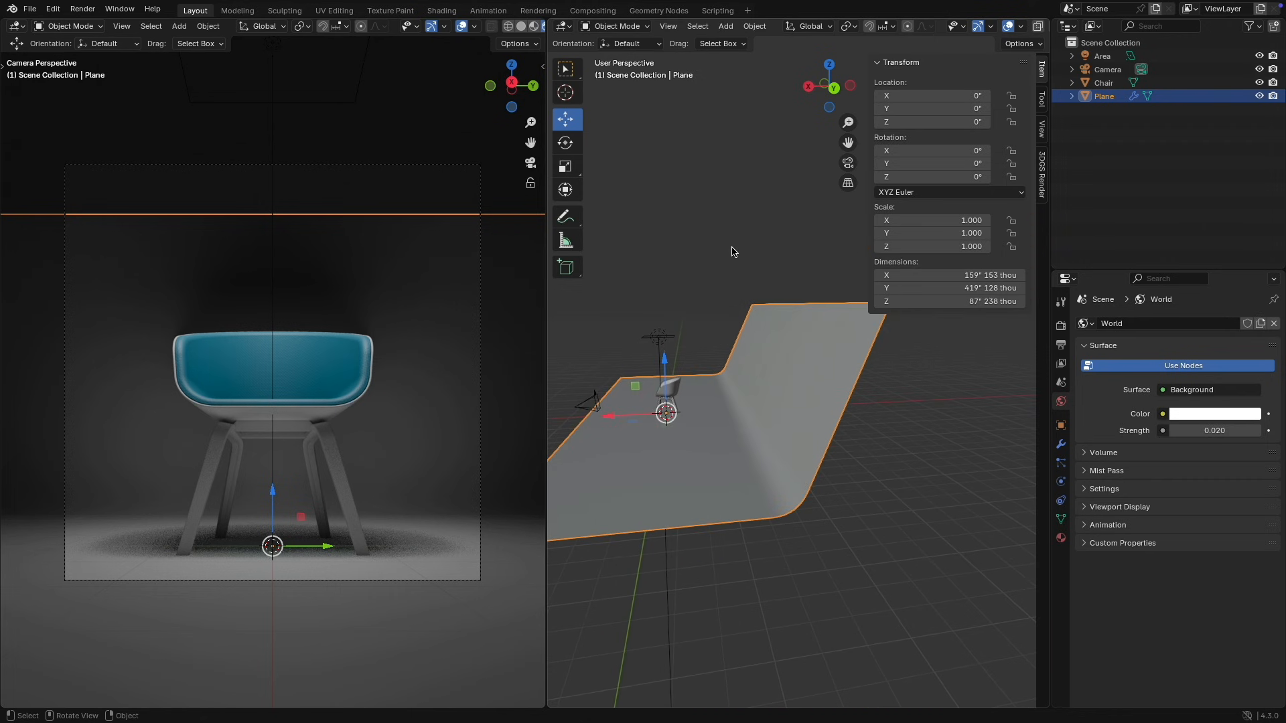
click(615, 26)
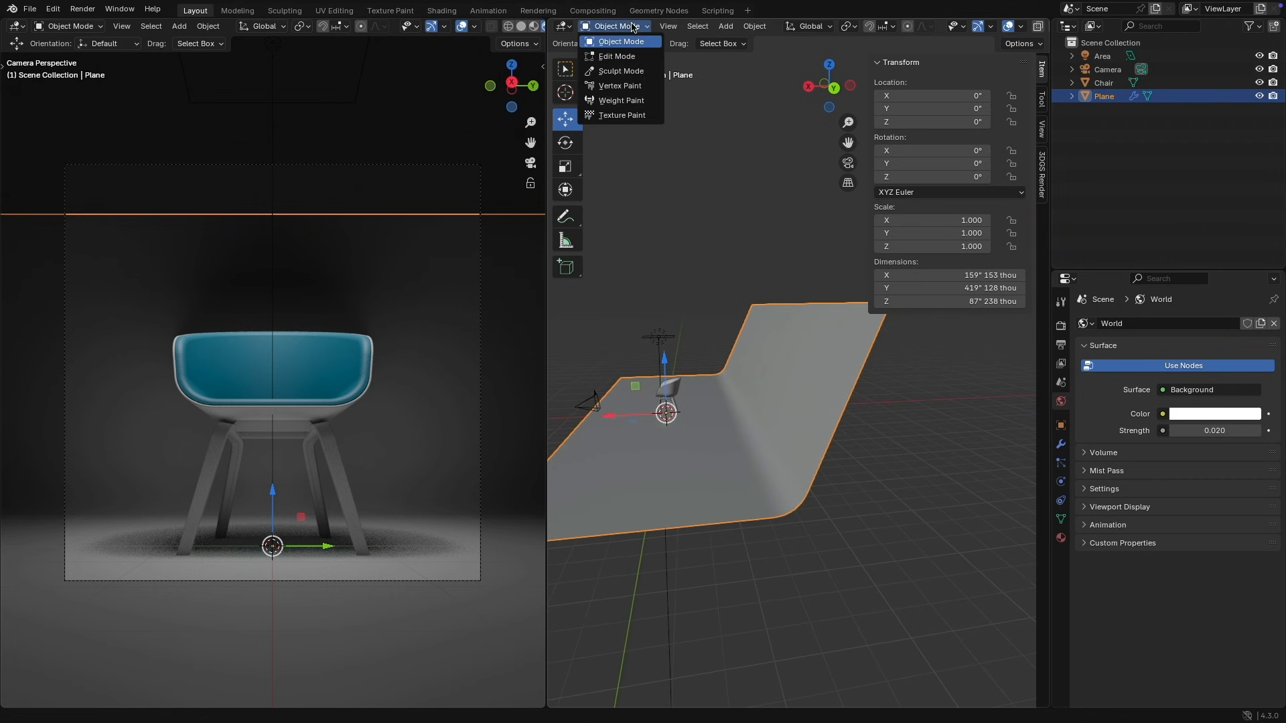
click(616, 59)
drag(787, 253, 747, 289)
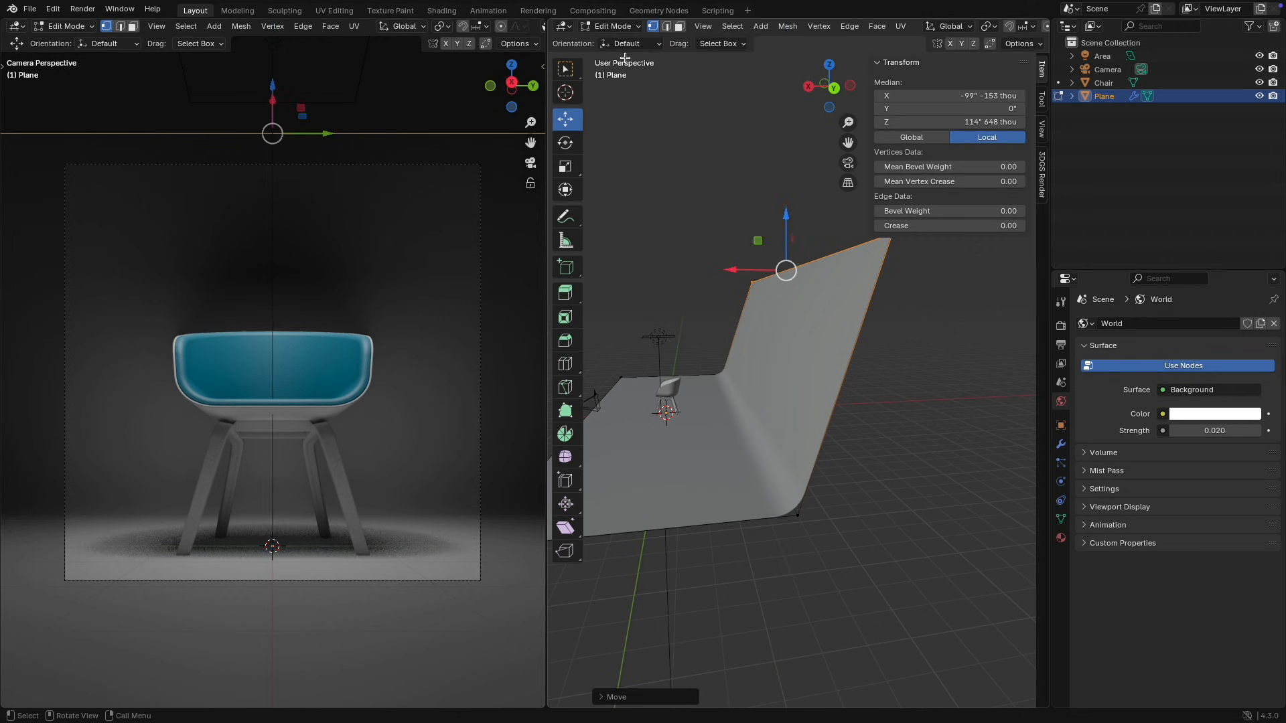
click(611, 26)
click(613, 42)
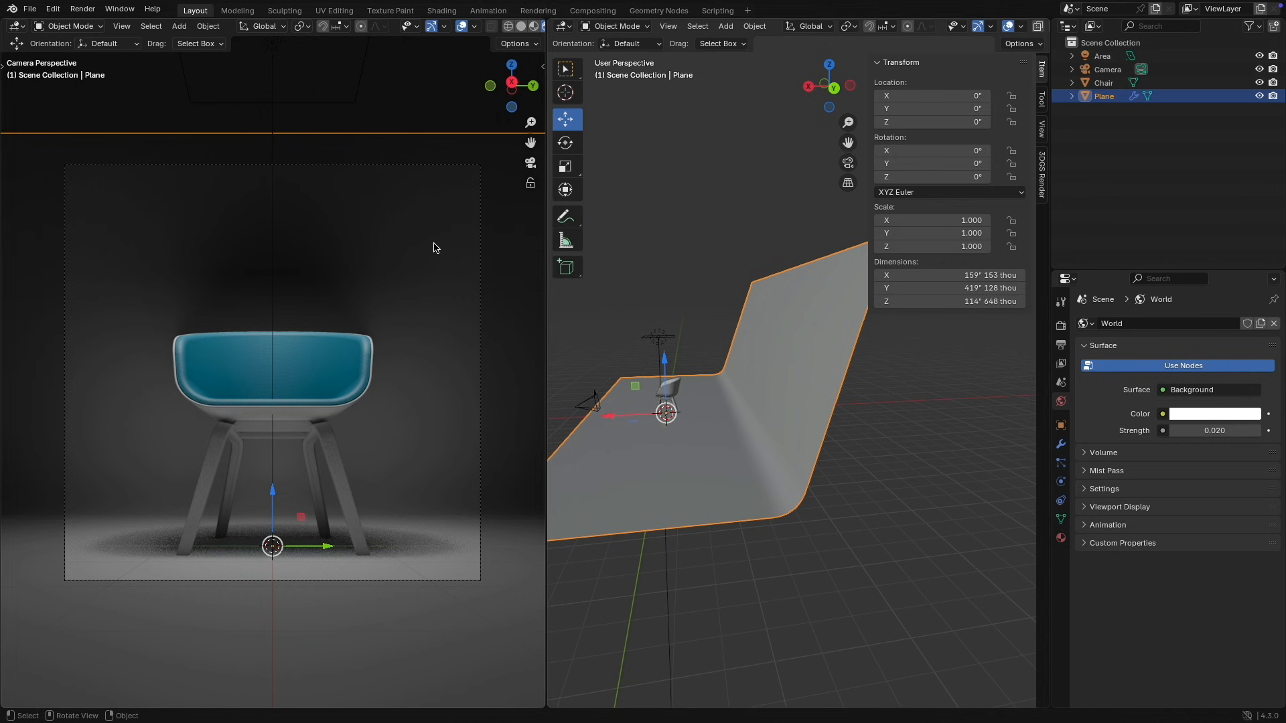
Step: Give the backdrop plane a new material with a darker mid-grey base color and a roughness of about 0.072
click(1062, 539)
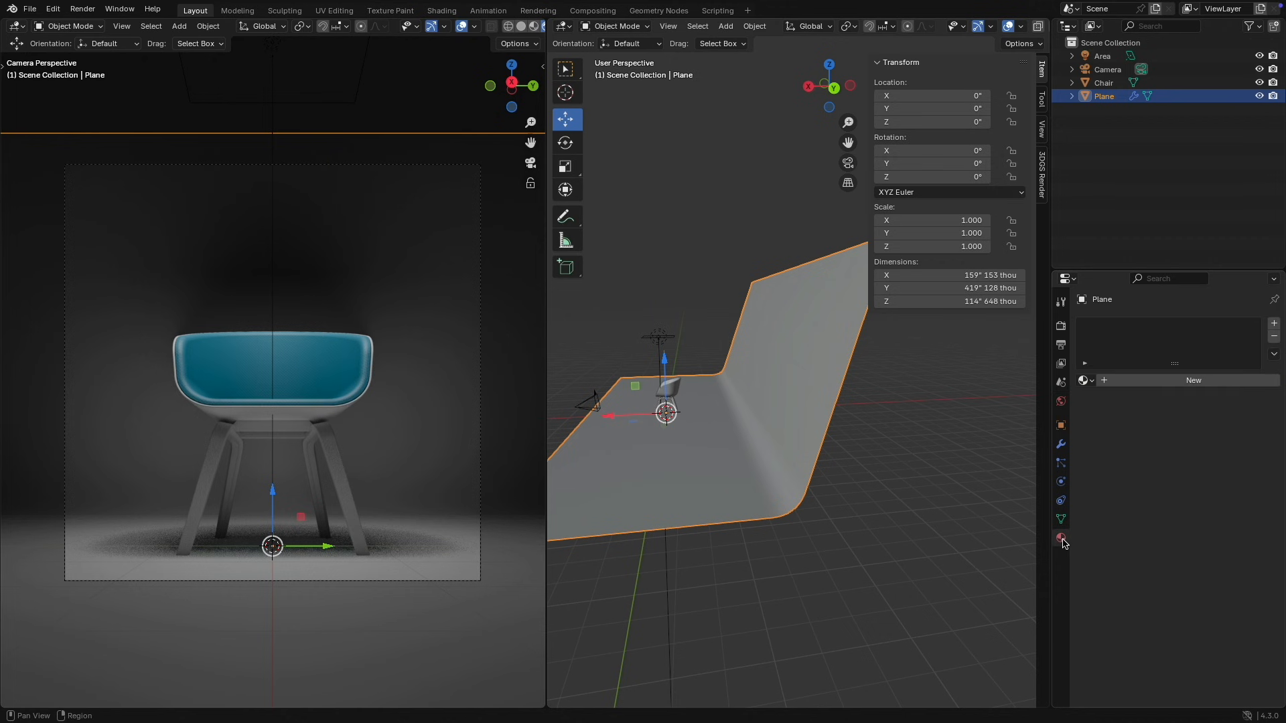
click(1205, 385)
click(1210, 464)
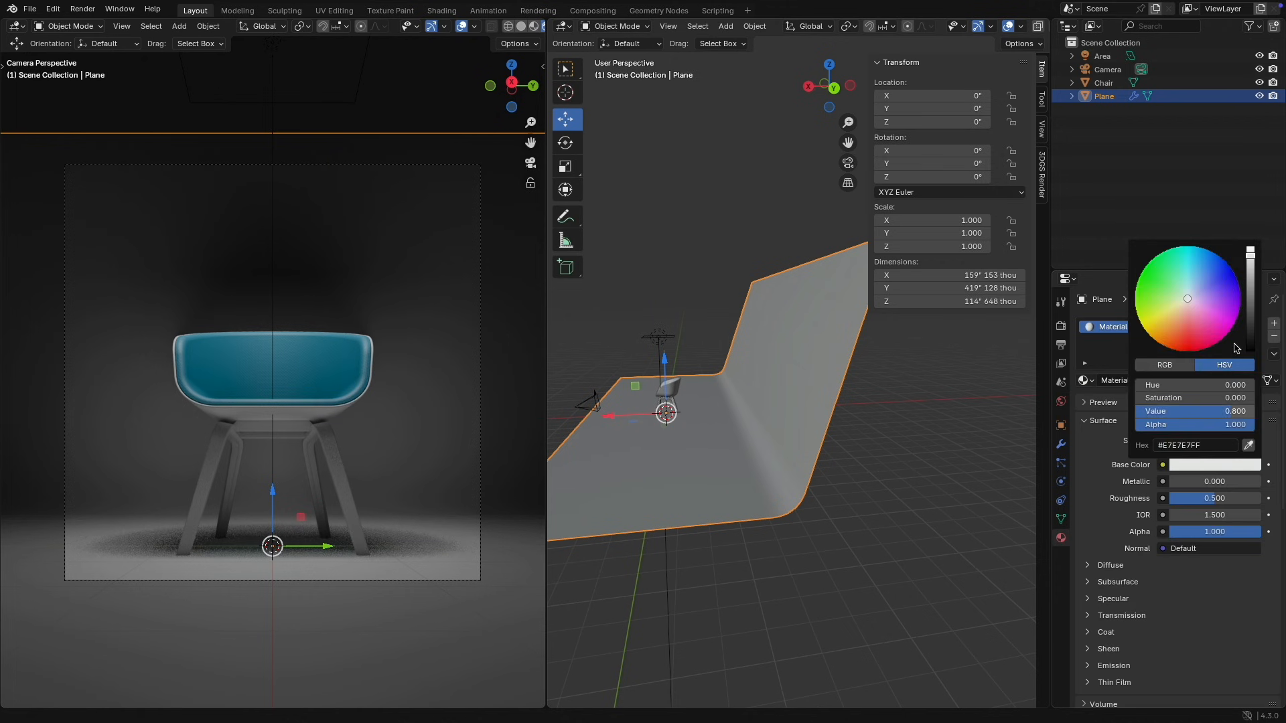
click(1251, 266)
drag(1251, 278, 1250, 293)
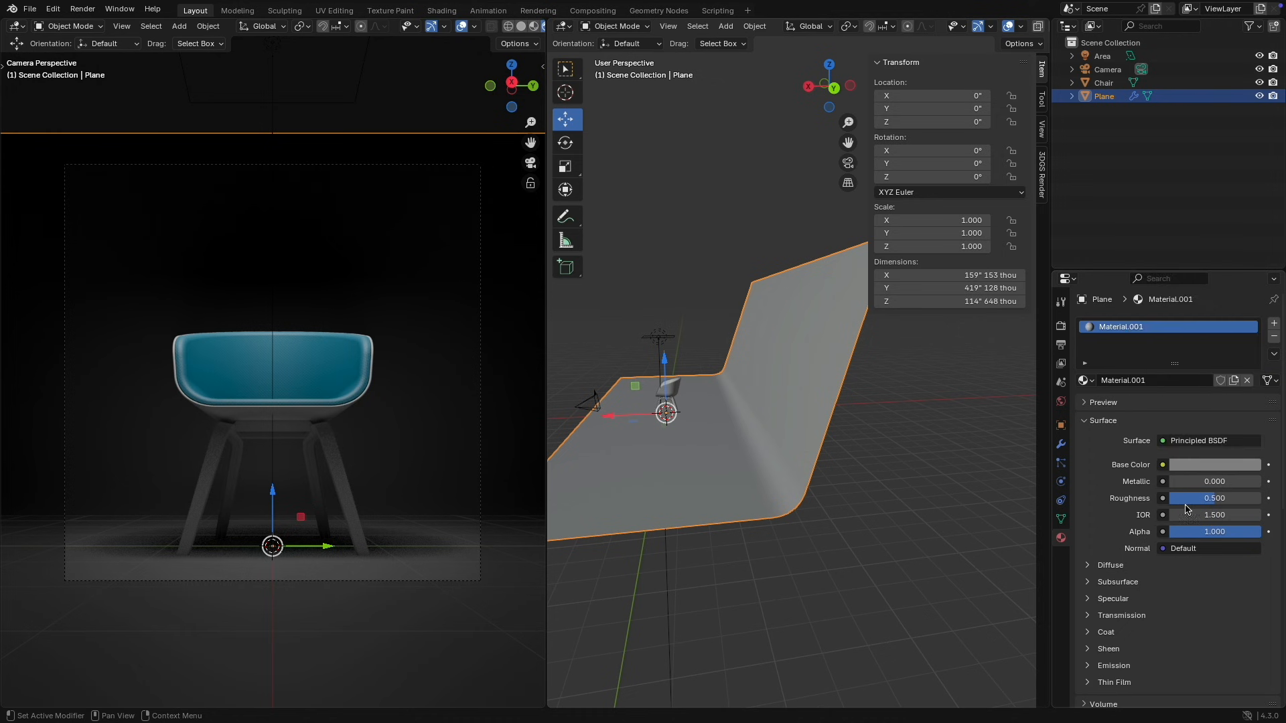
drag(1197, 498, 1177, 499)
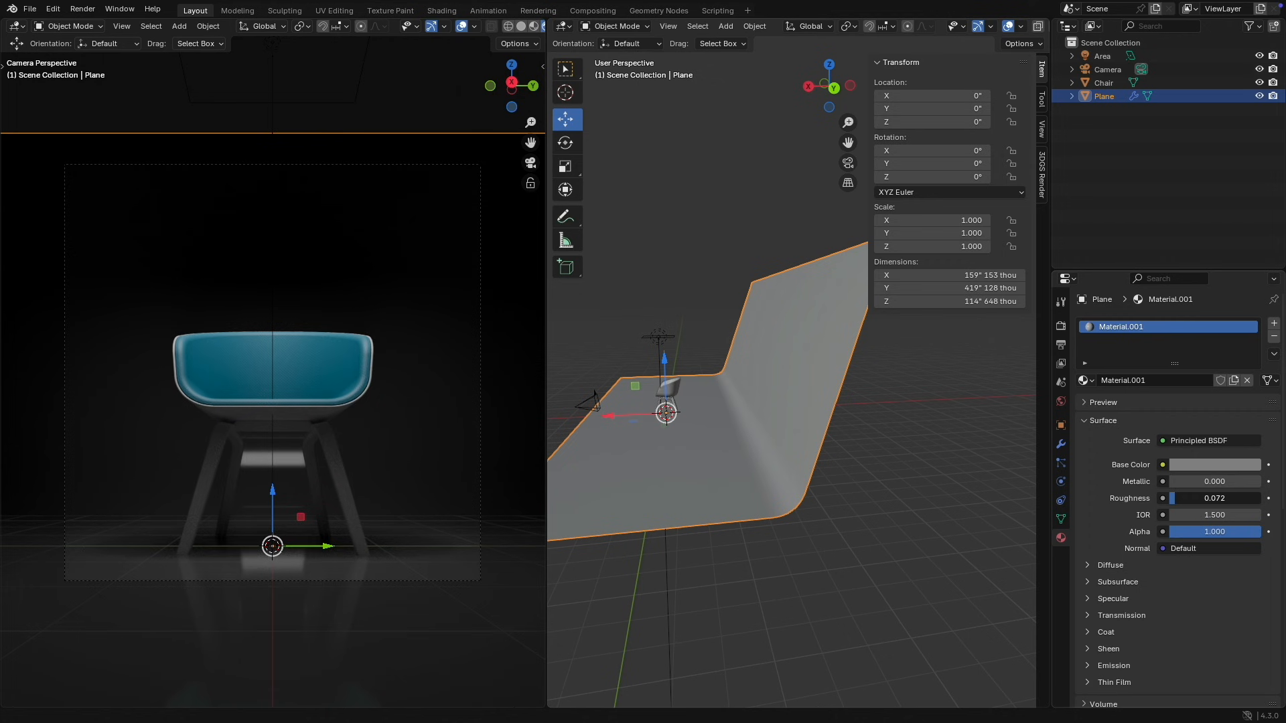
drag(1176, 498, 1177, 498)
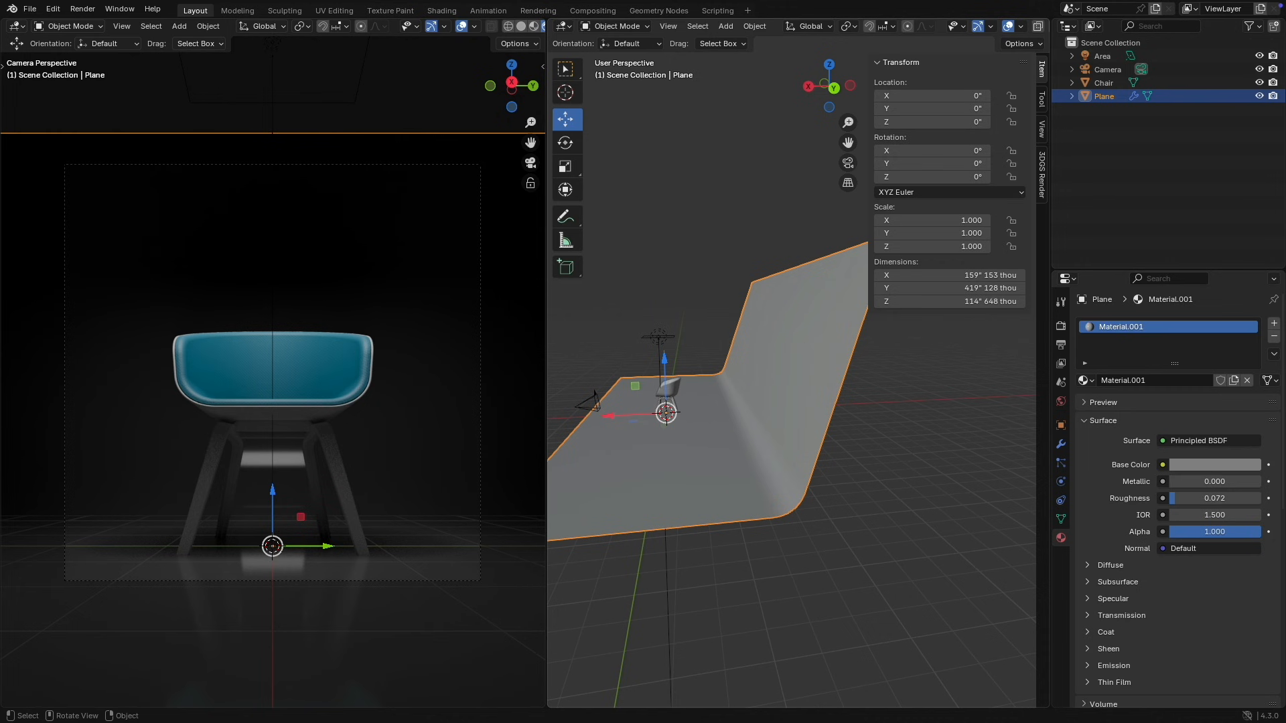
Step: Create a new light linking collection for the area light above the chair in its object shading settings
click(668, 339)
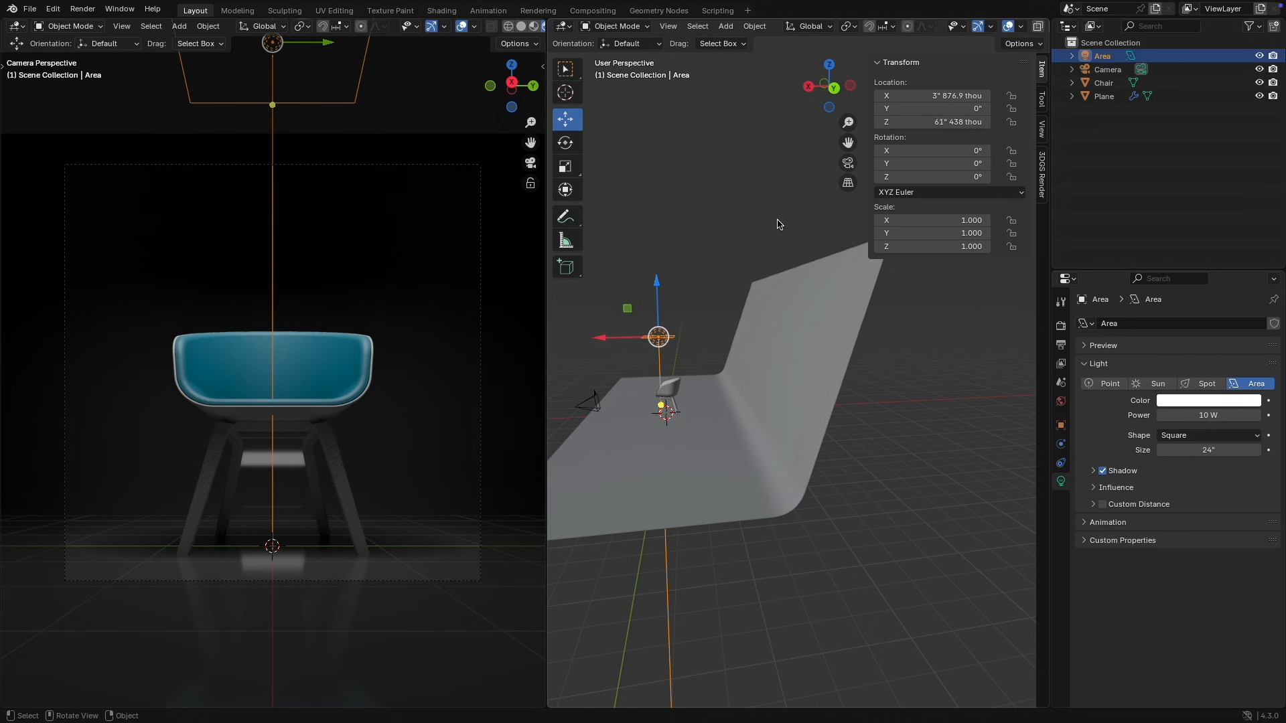
click(338, 350)
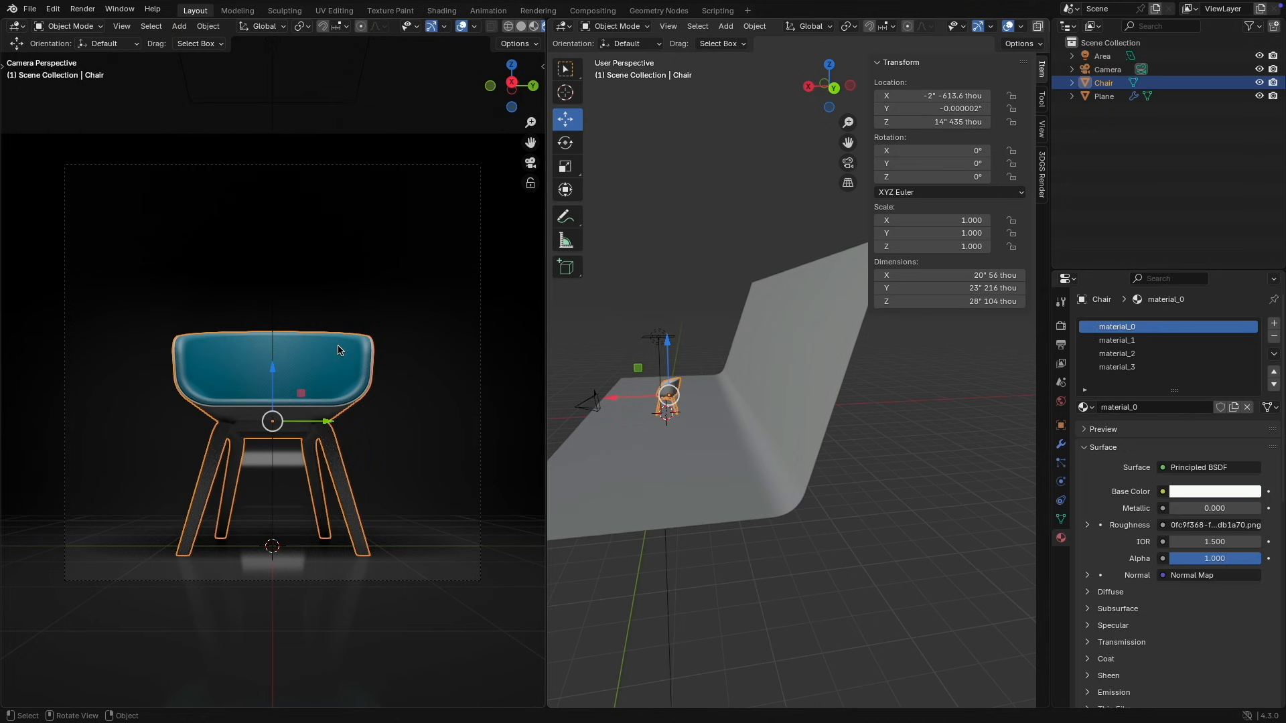
click(358, 103)
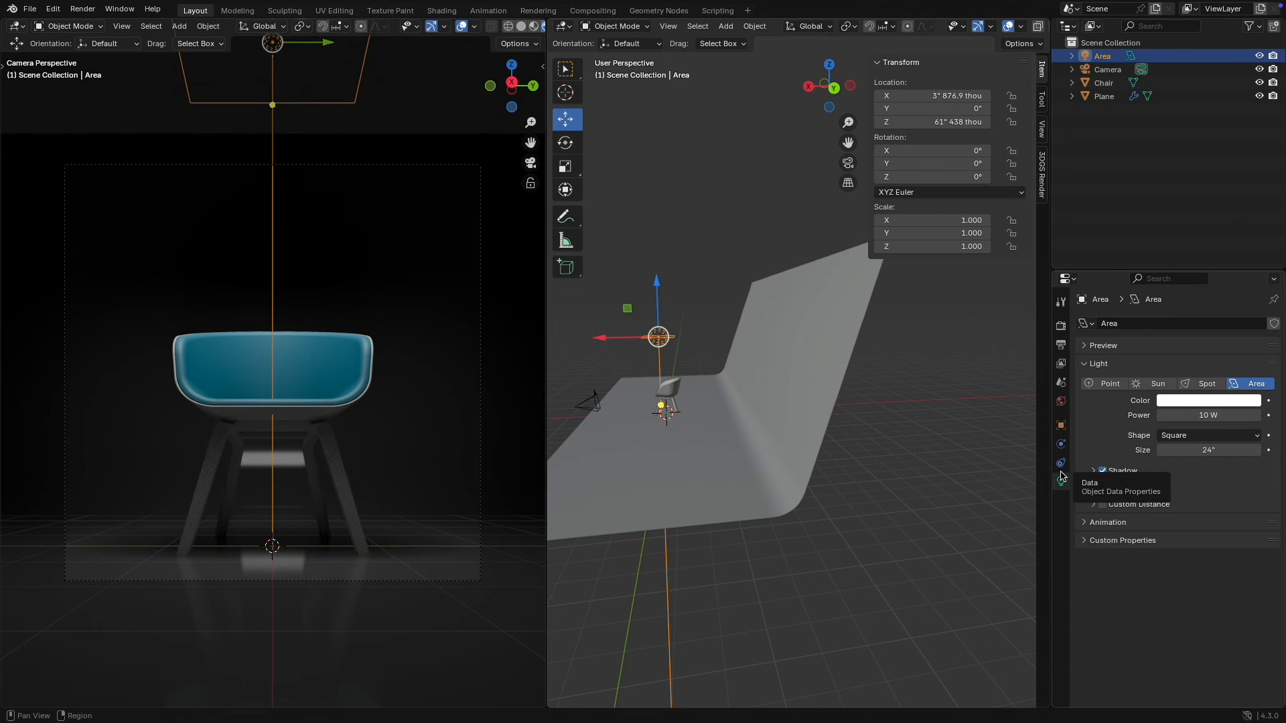
click(1062, 427)
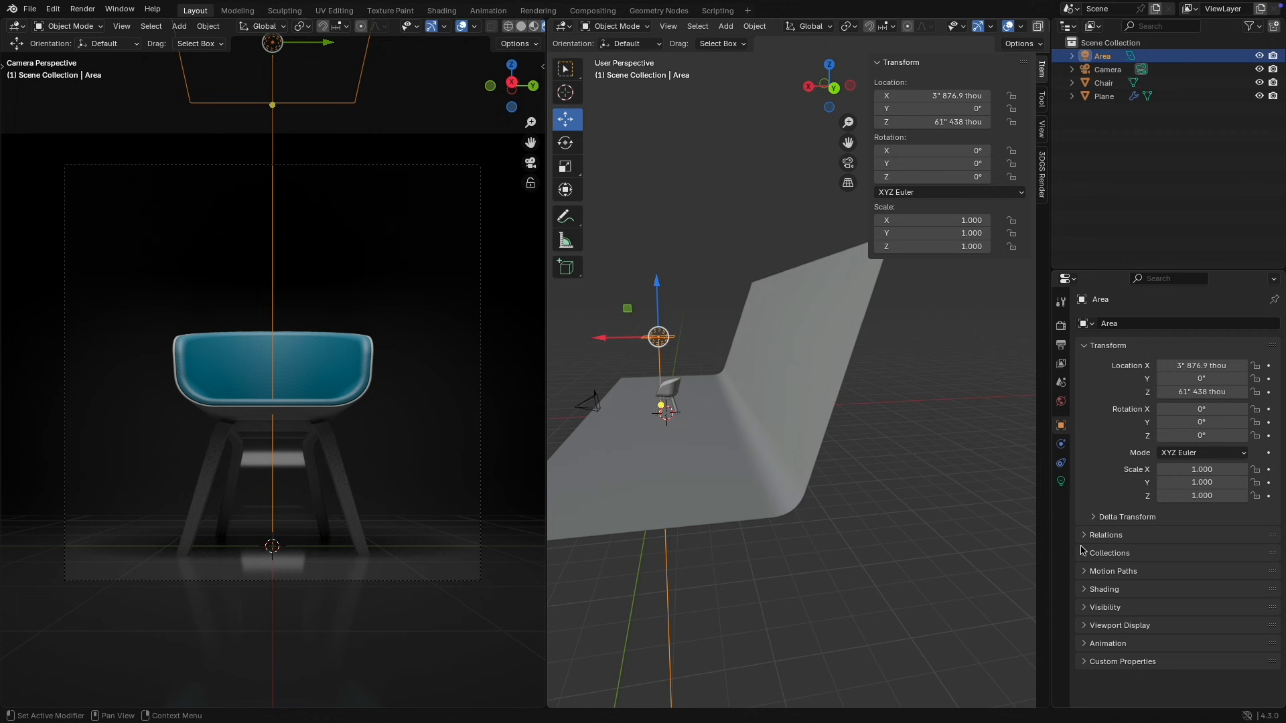
click(1085, 590)
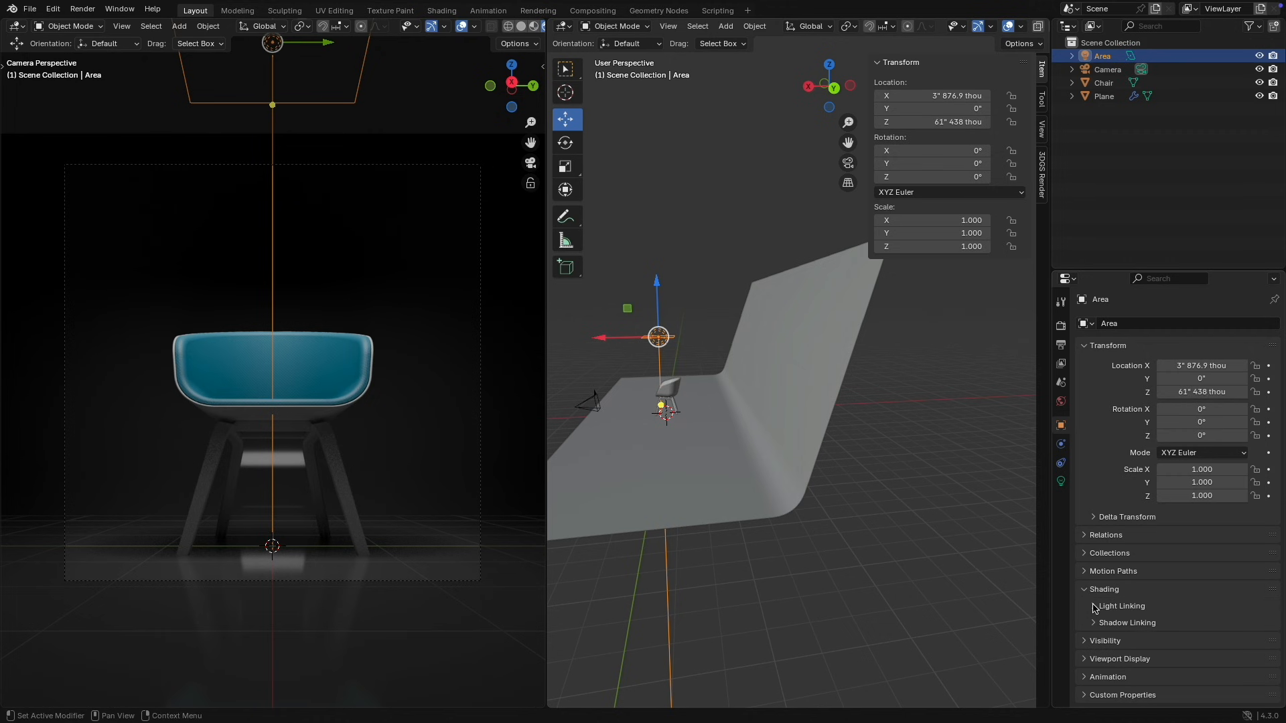
click(1095, 607)
click(1187, 627)
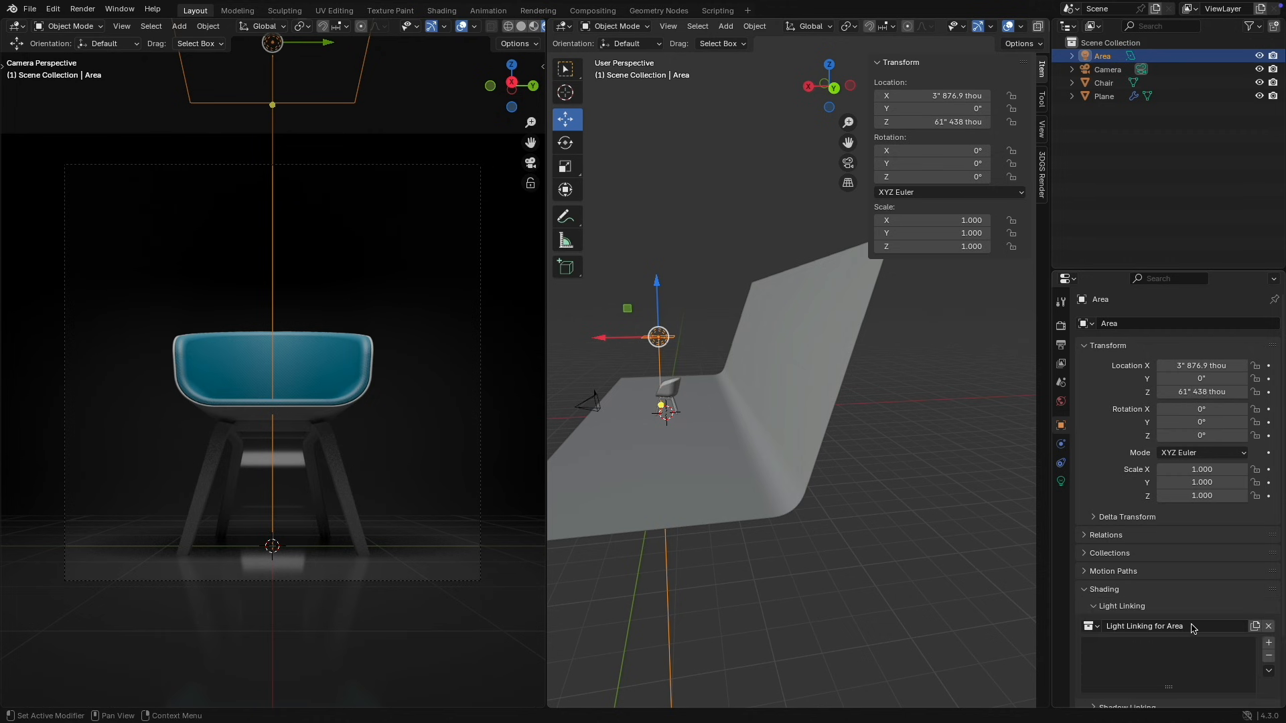
Step: Rename the area light's light linking collection to Chair and add the Chair object to it
click(1192, 628)
text(Cha)
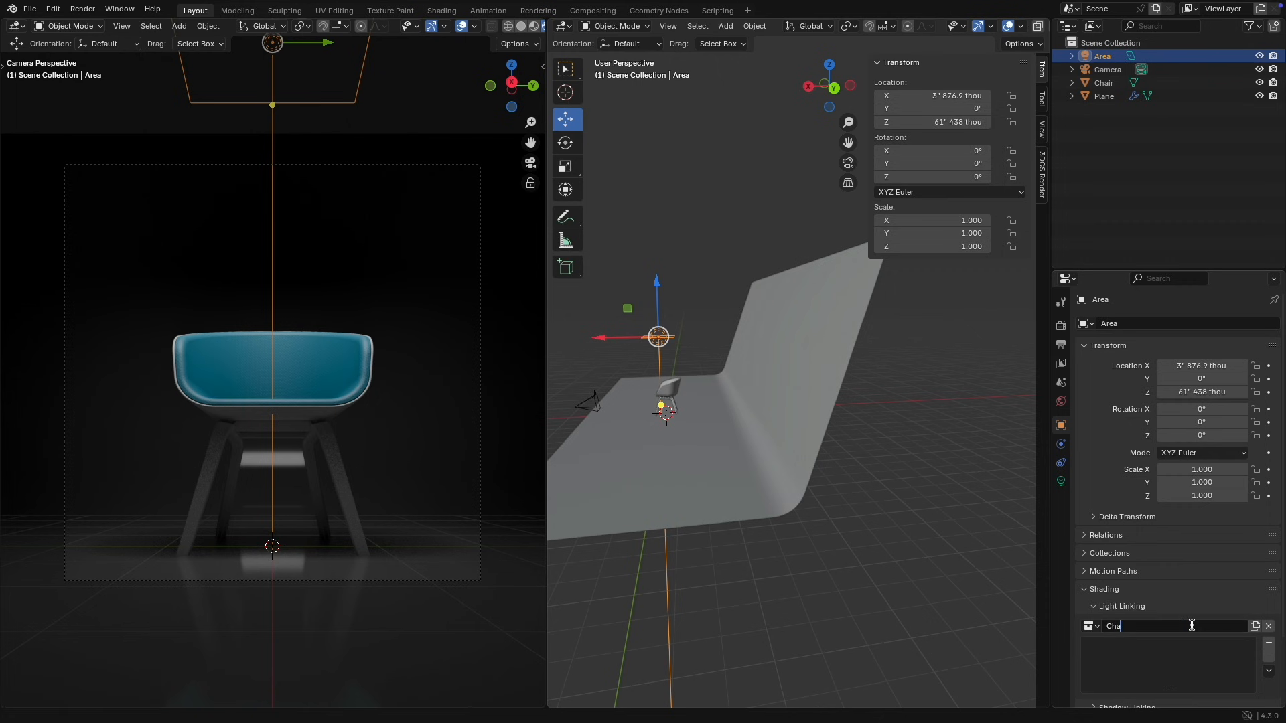
text(ir)
key(Return)
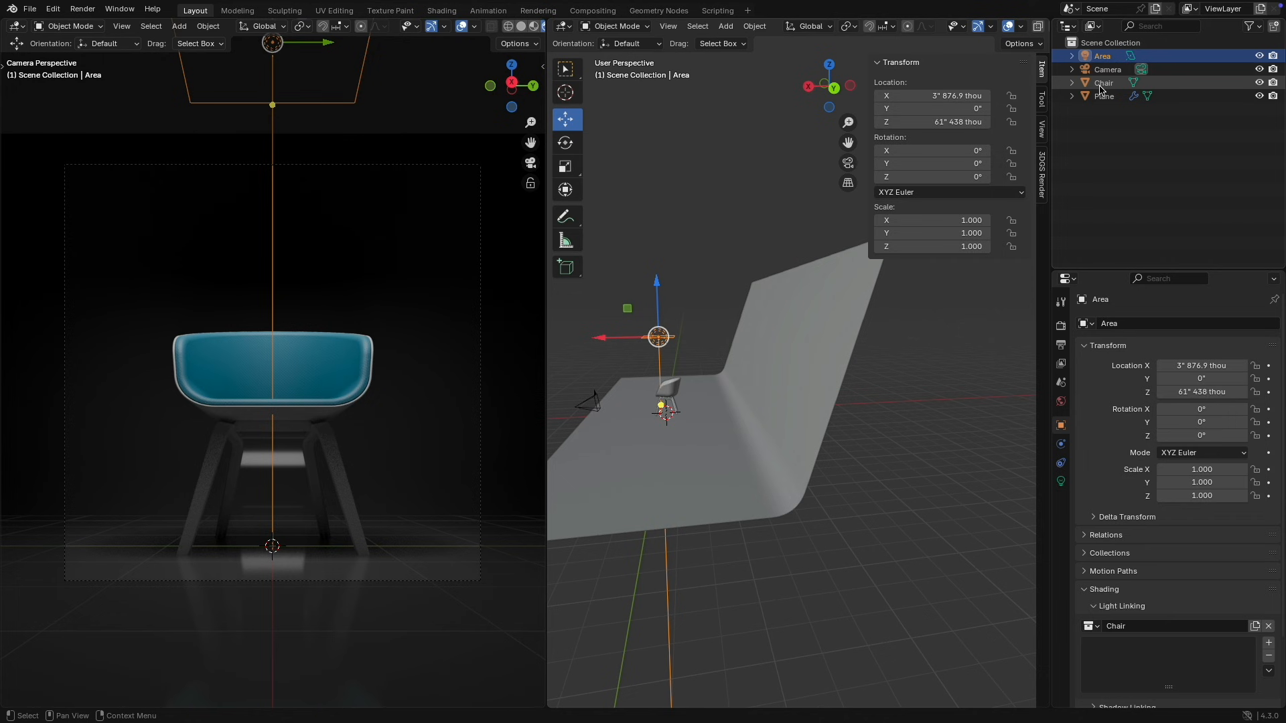
drag(1104, 82, 1123, 670)
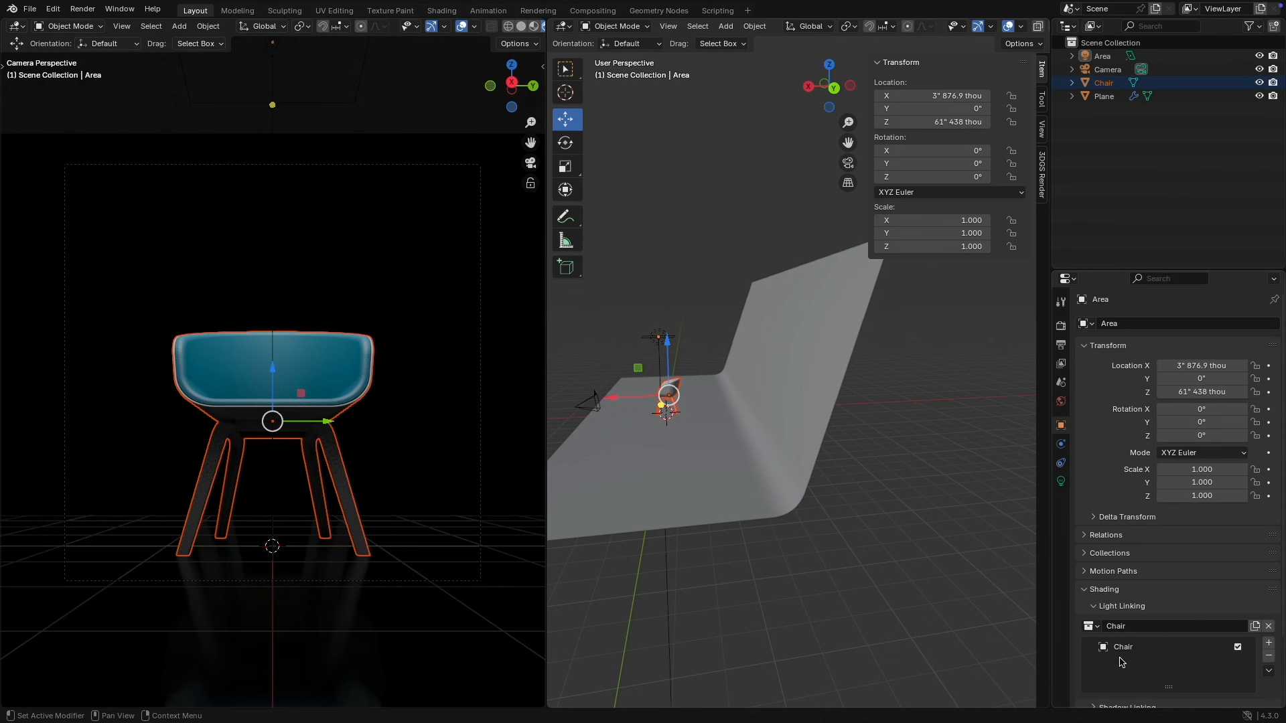
click(710, 254)
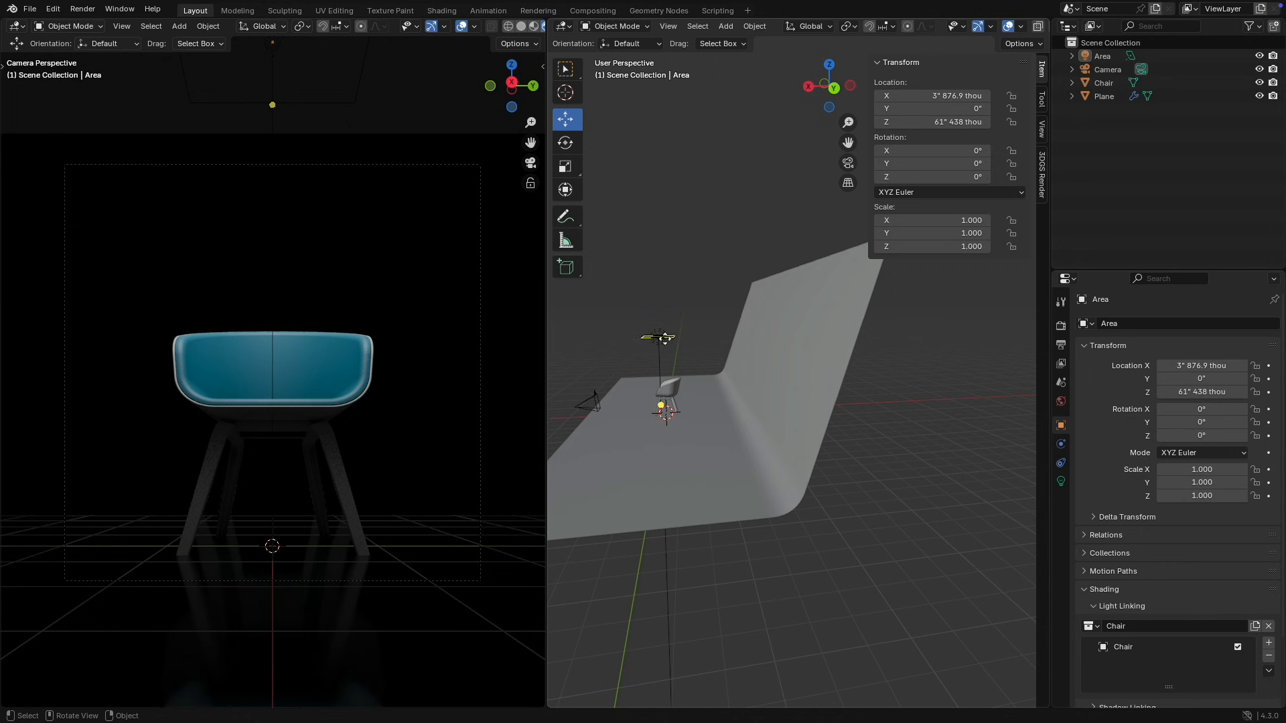
Step: Reposition the area light above the chair at about -2 inches along X and 60.5 inches along Z
click(659, 337)
mouse_move(658, 284)
mouse_down()
mouse_move(665, 367)
mouse_move(681, 284)
mouse_move(688, 297)
mouse_move(659, 290)
mouse_up()
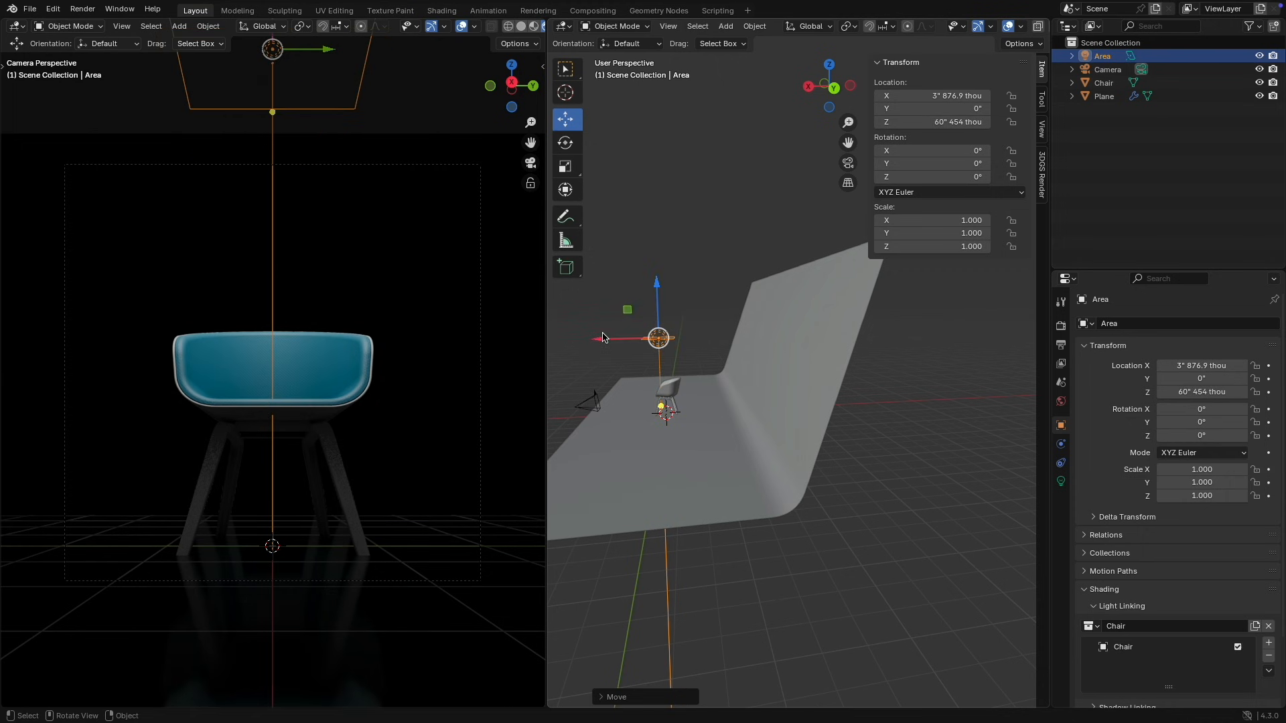
drag(605, 340, 658, 340)
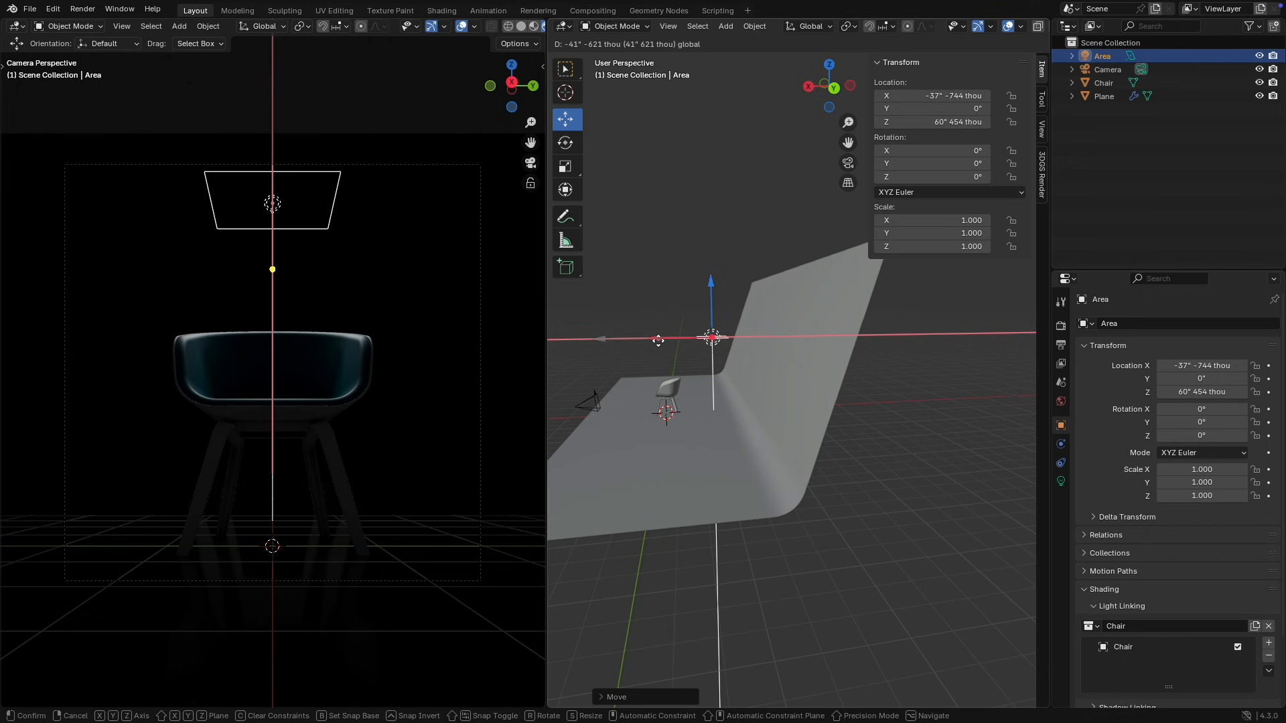
drag(658, 340, 613, 353)
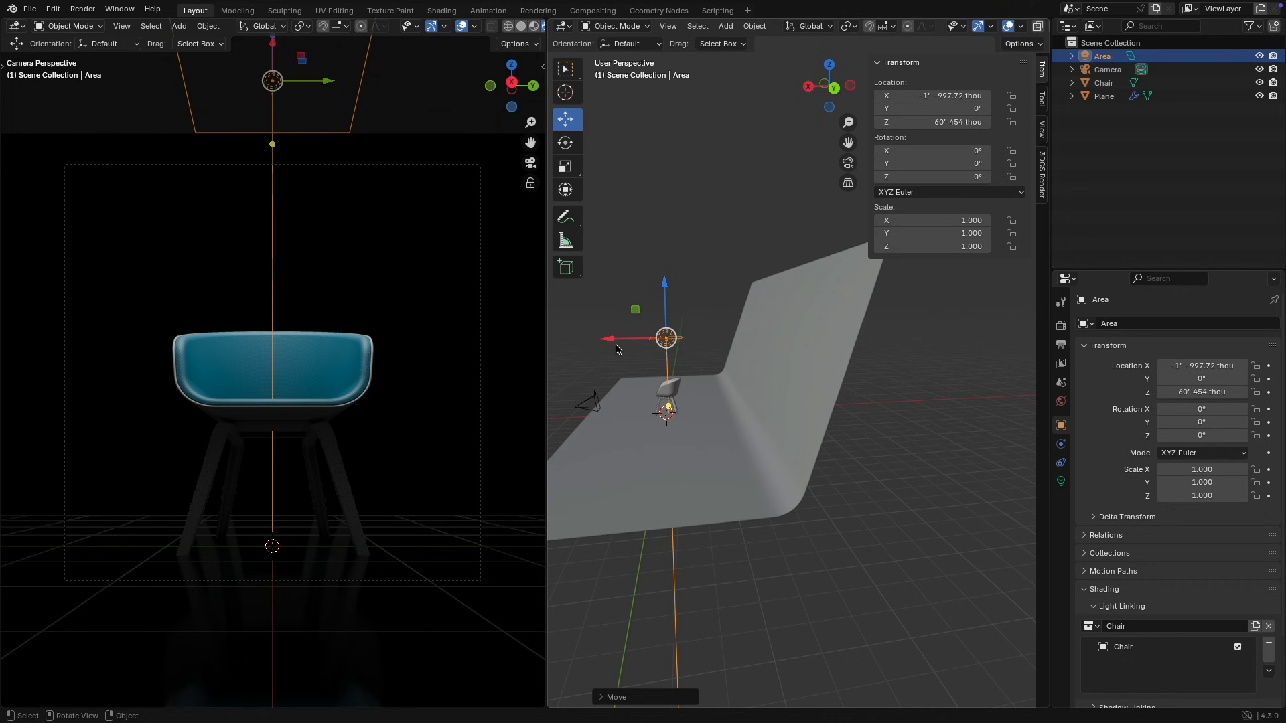
Step: Lighten the backdrop material's base color to a value of 0.350 and set its roughness to 0.130
click(830, 65)
shift+middle_drag(903, 415, 805, 448)
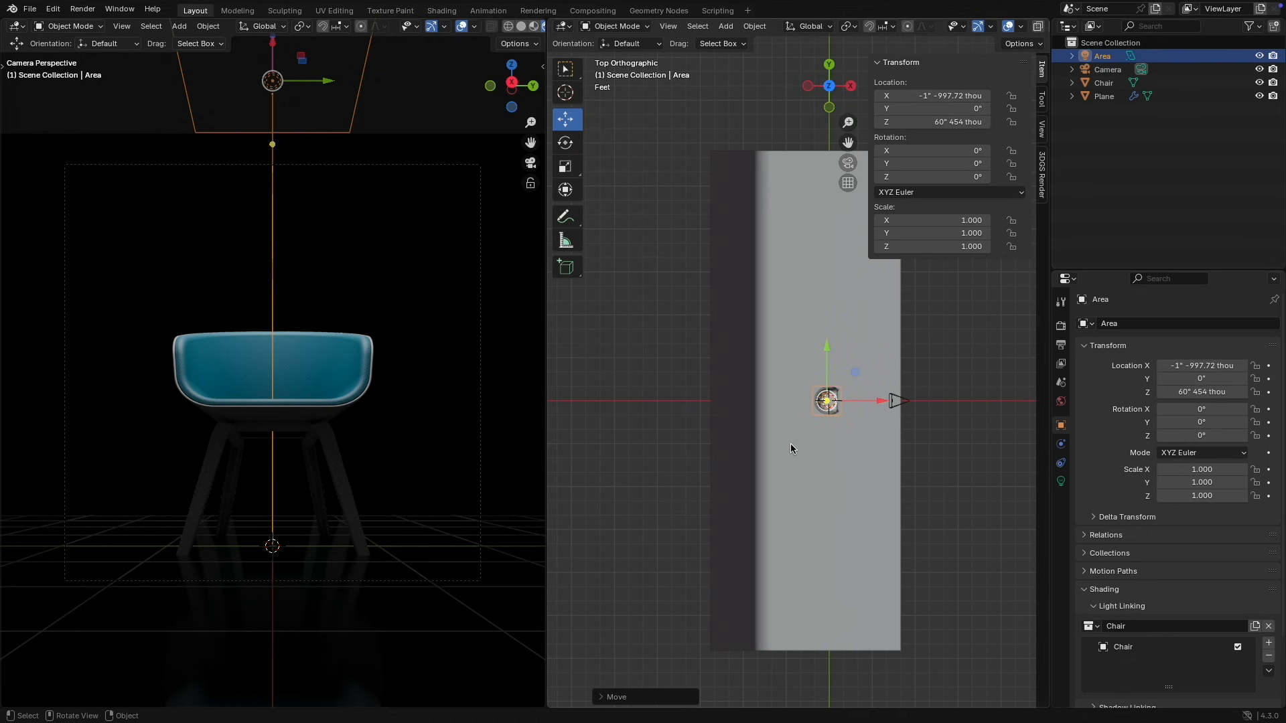
click(869, 469)
click(1061, 538)
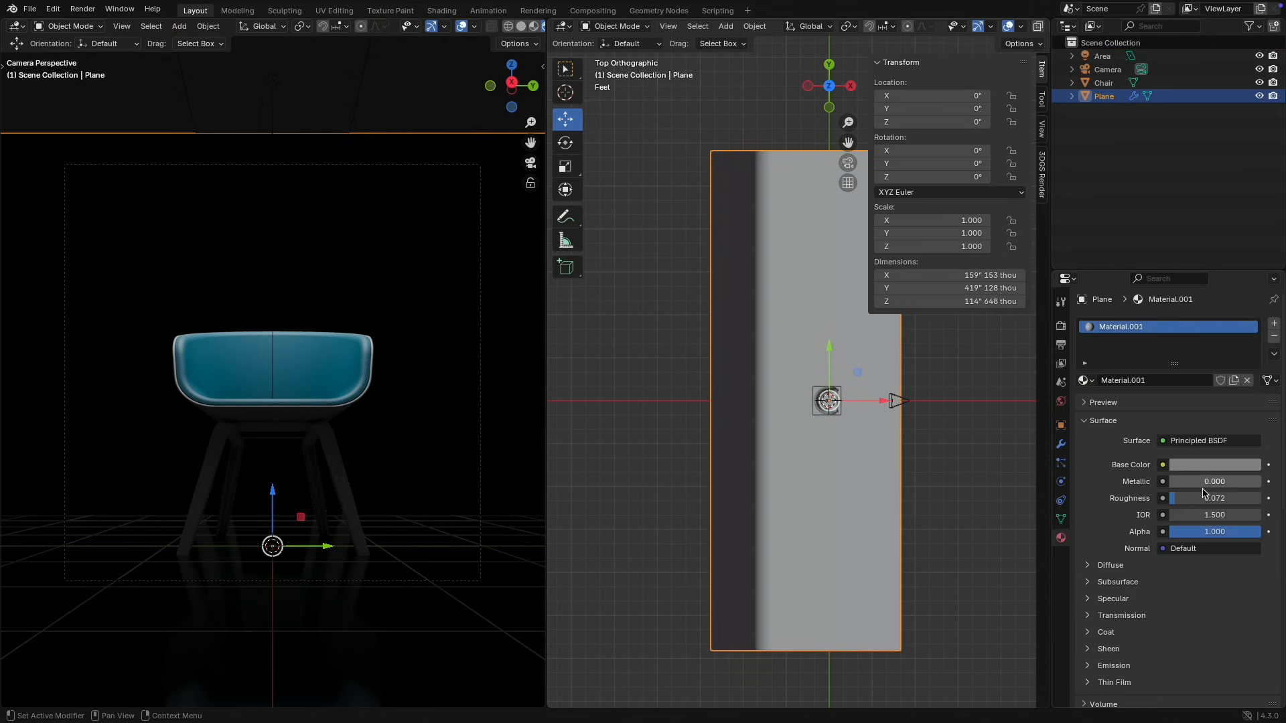
click(1209, 465)
mouse_move(1252, 295)
mouse_down()
mouse_move(1250, 247)
mouse_move(1251, 342)
mouse_move(1251, 286)
mouse_up()
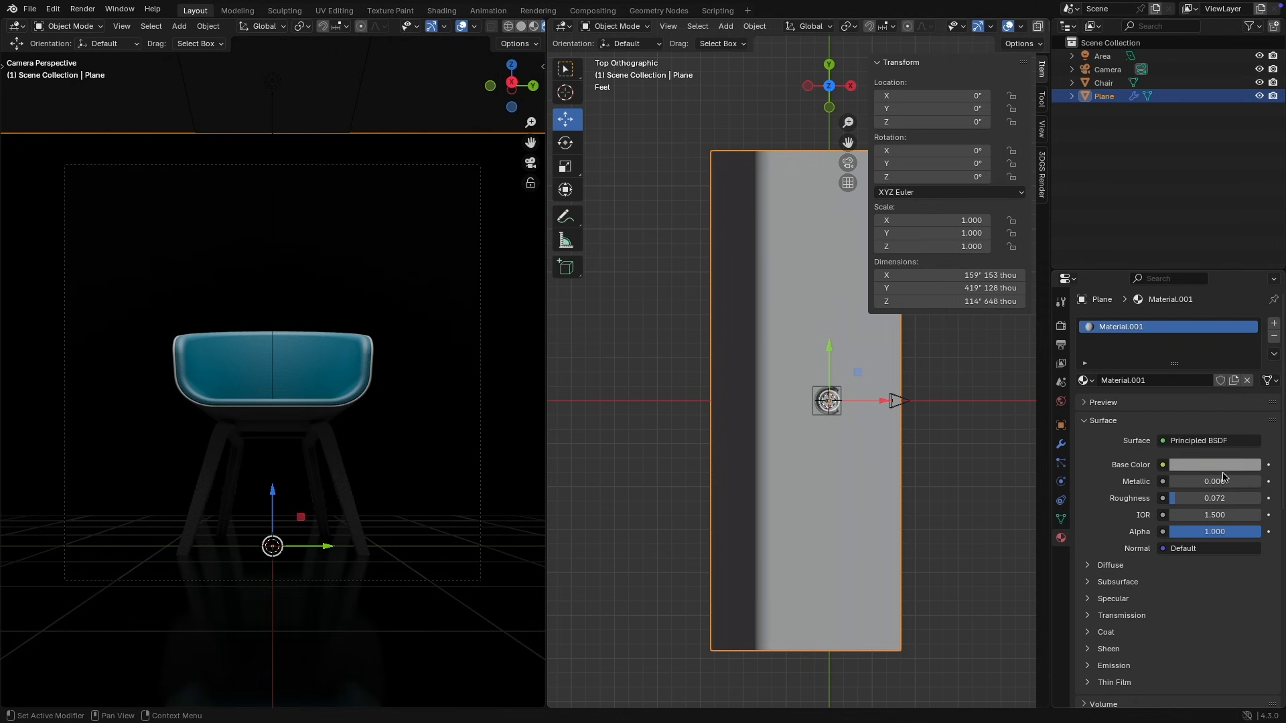
mouse_move(1196, 503)
mouse_down()
mouse_move(1244, 504)
mouse_move(1187, 504)
mouse_move(1232, 504)
mouse_move(1199, 503)
mouse_up()
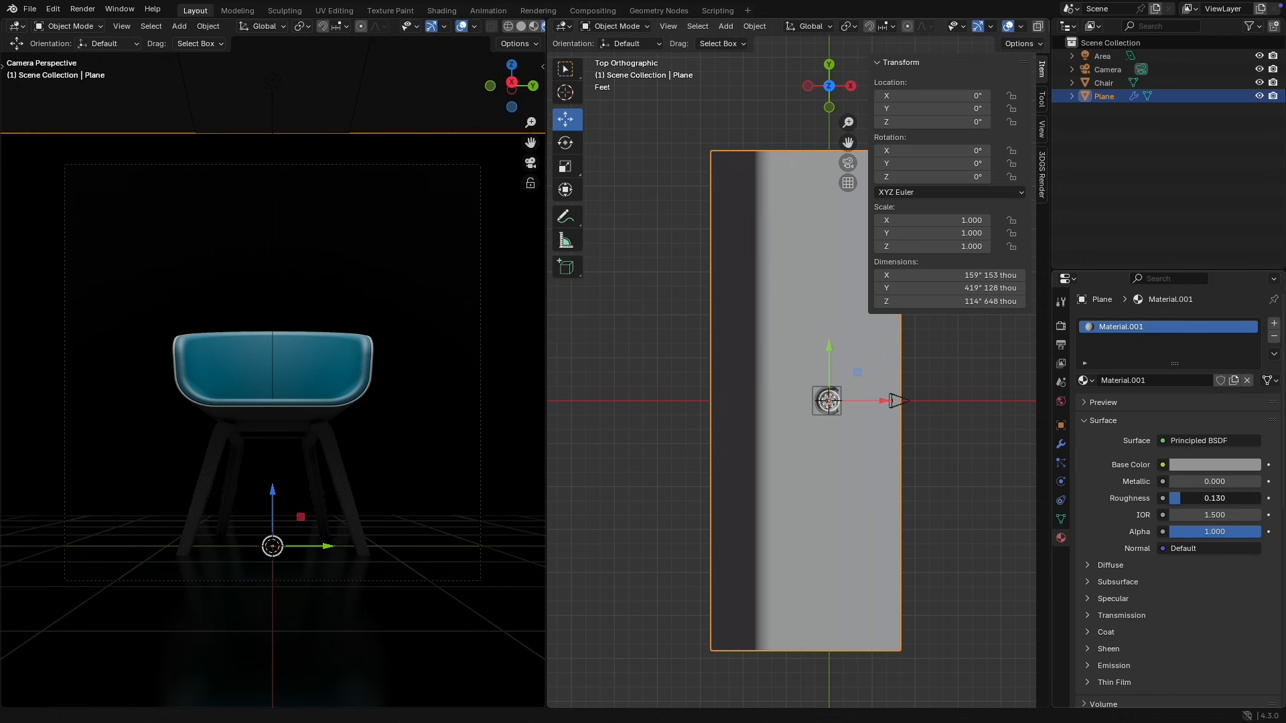
click(1193, 467)
mouse_move(1251, 288)
mouse_down()
mouse_move(1251, 309)
mouse_move(1251, 271)
mouse_move(1251, 285)
mouse_up()
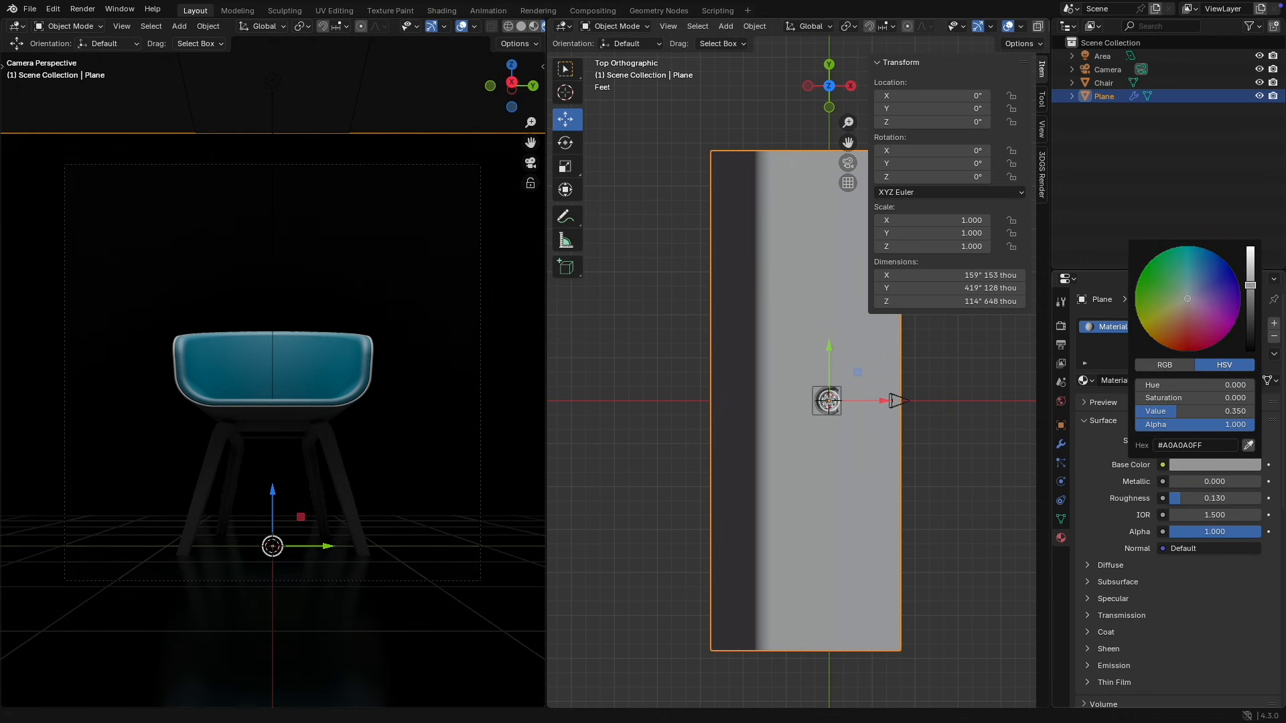
Step: Try world background strengths of 0.1 and 0.05, finishing with 0.02
click(1062, 402)
click(1212, 430)
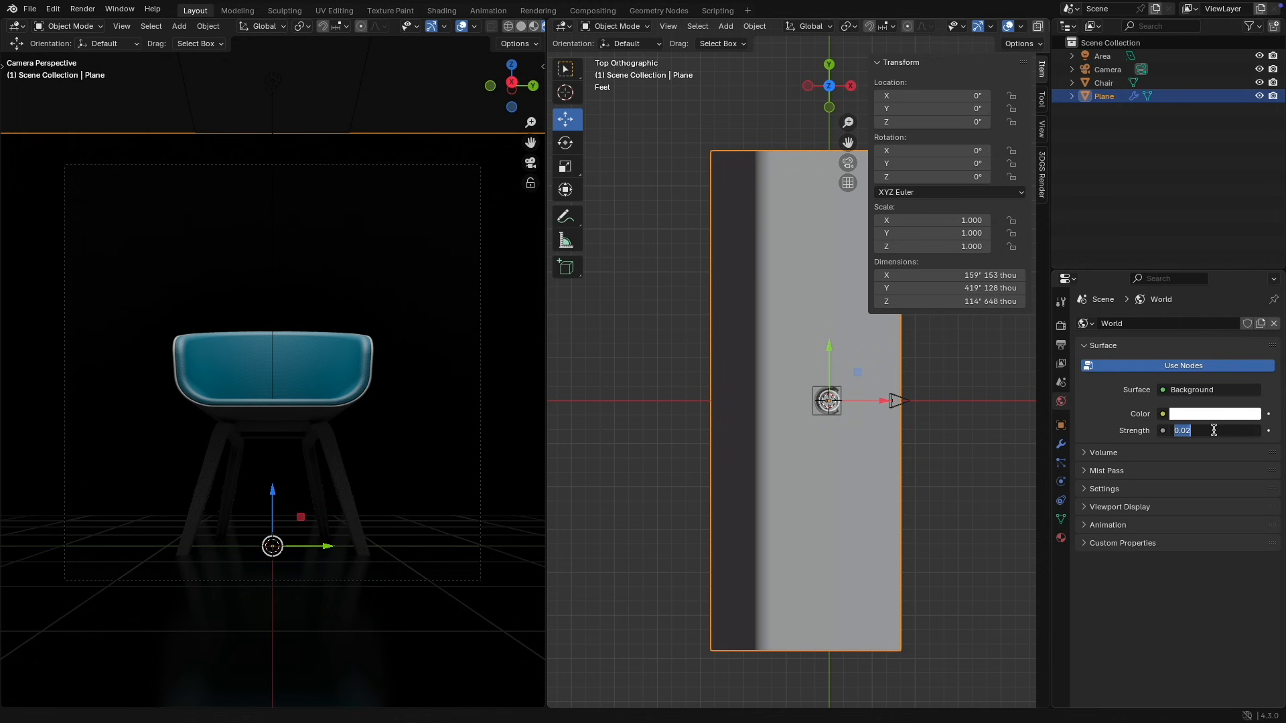
text(.1)
key(Return)
click(1213, 431)
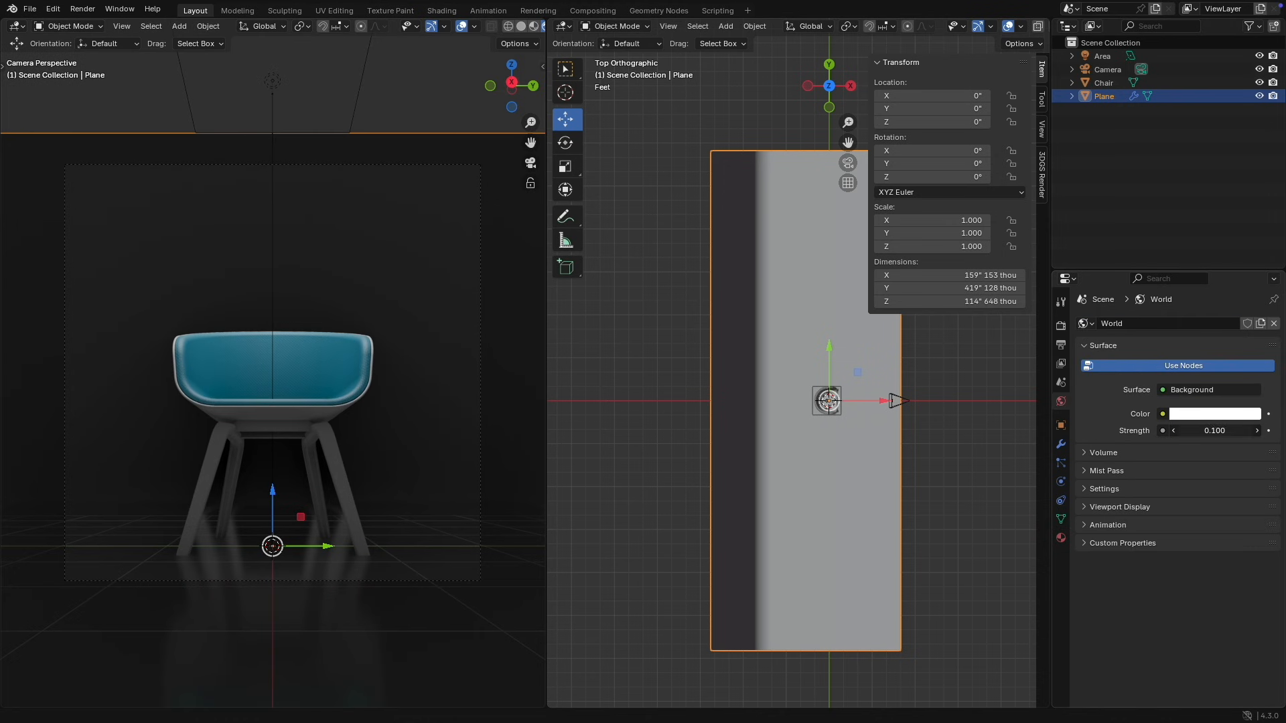
key(BackSpace)
text(.05)
key(Return)
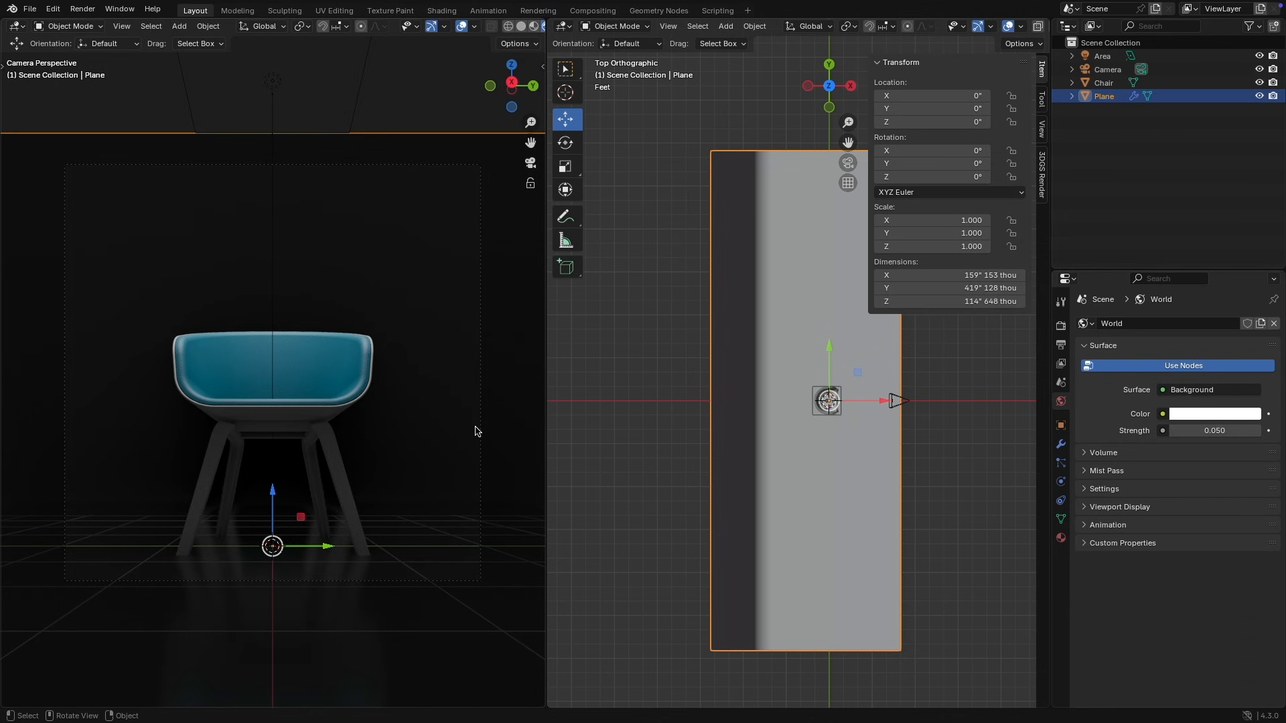
click(1226, 432)
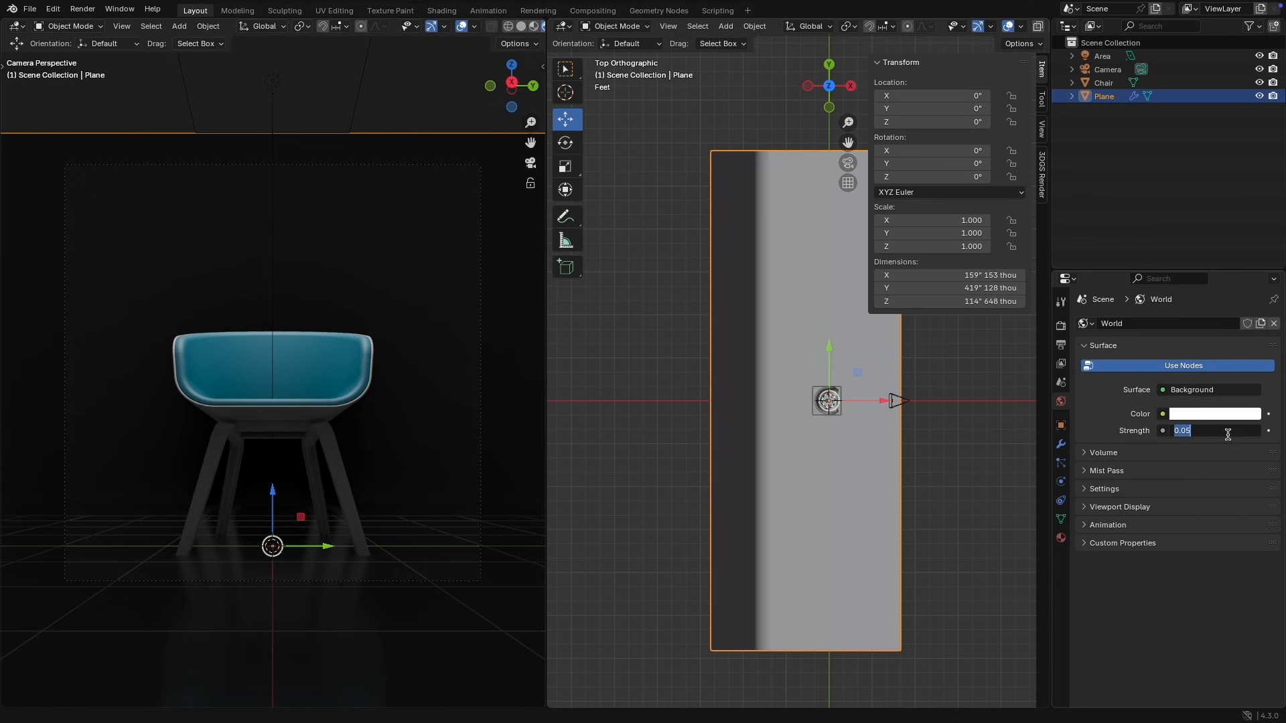
text(.02)
key(Return)
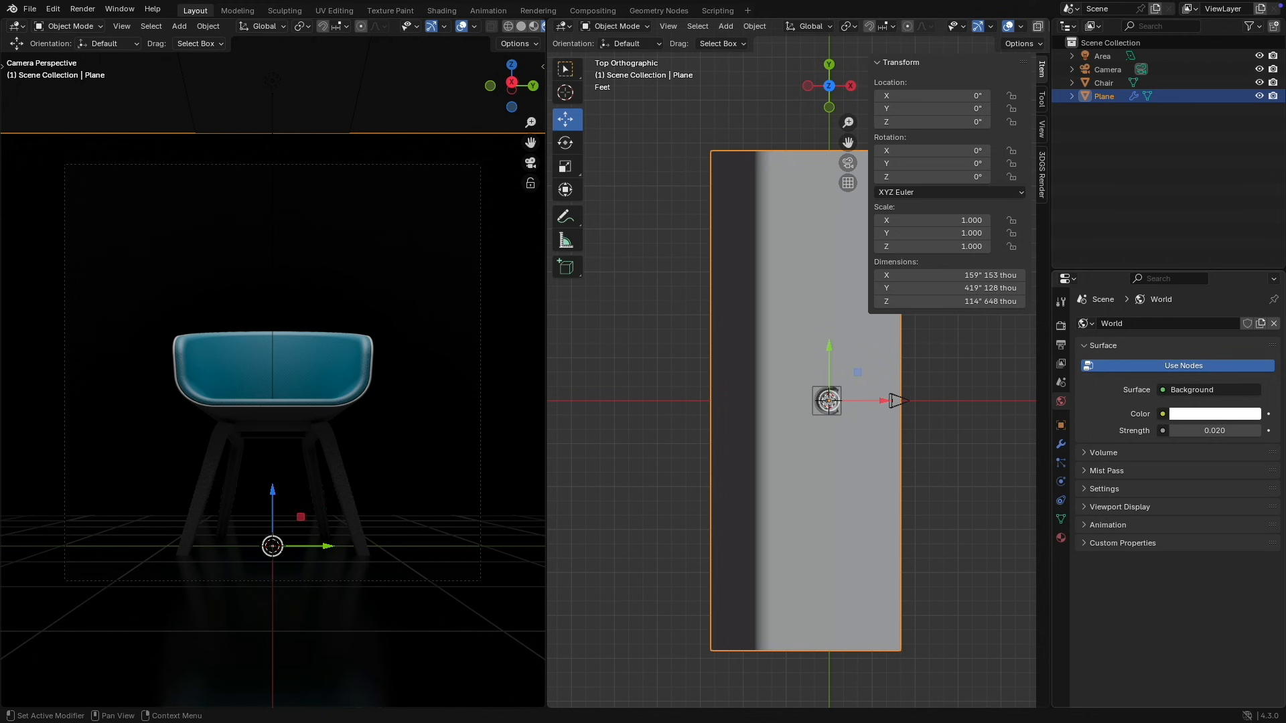
shift+middle_drag(907, 425, 787, 381)
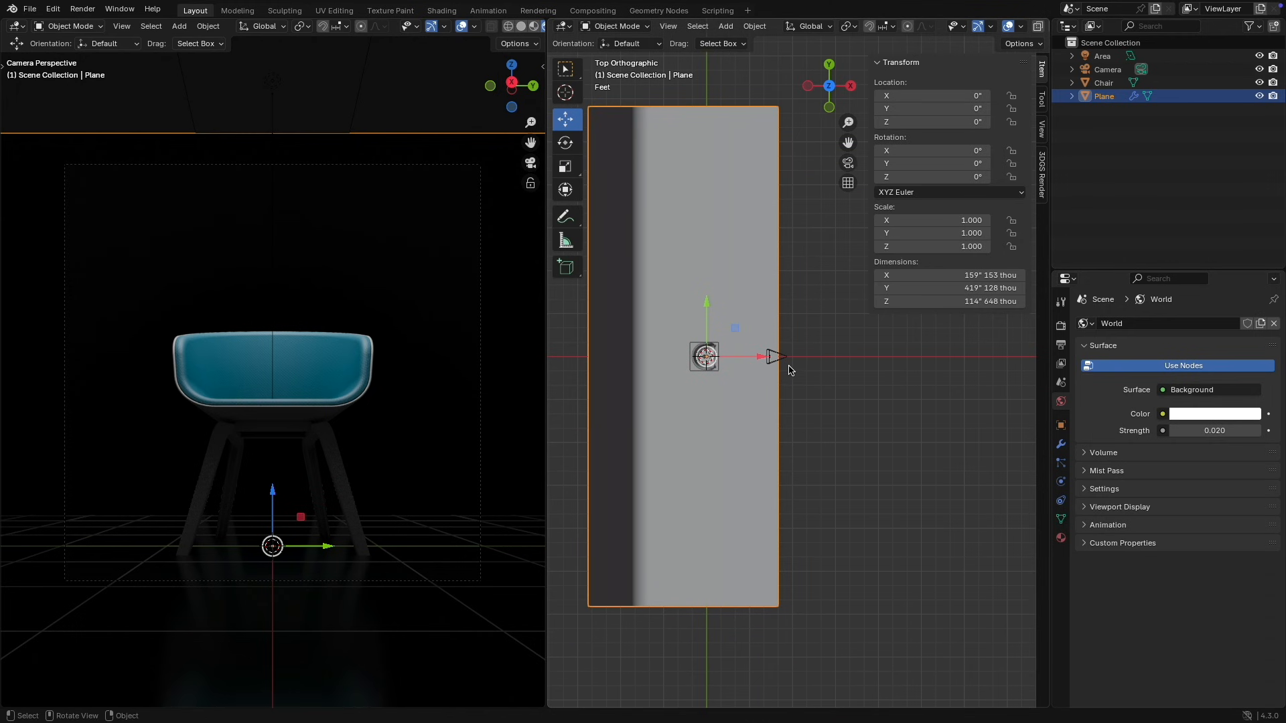
Step: Duplicate the camera, place the copy at about 41.5 inches along X and -56 inches along Y, and turn it toward the chair at about 43.5° around Z
click(789, 357)
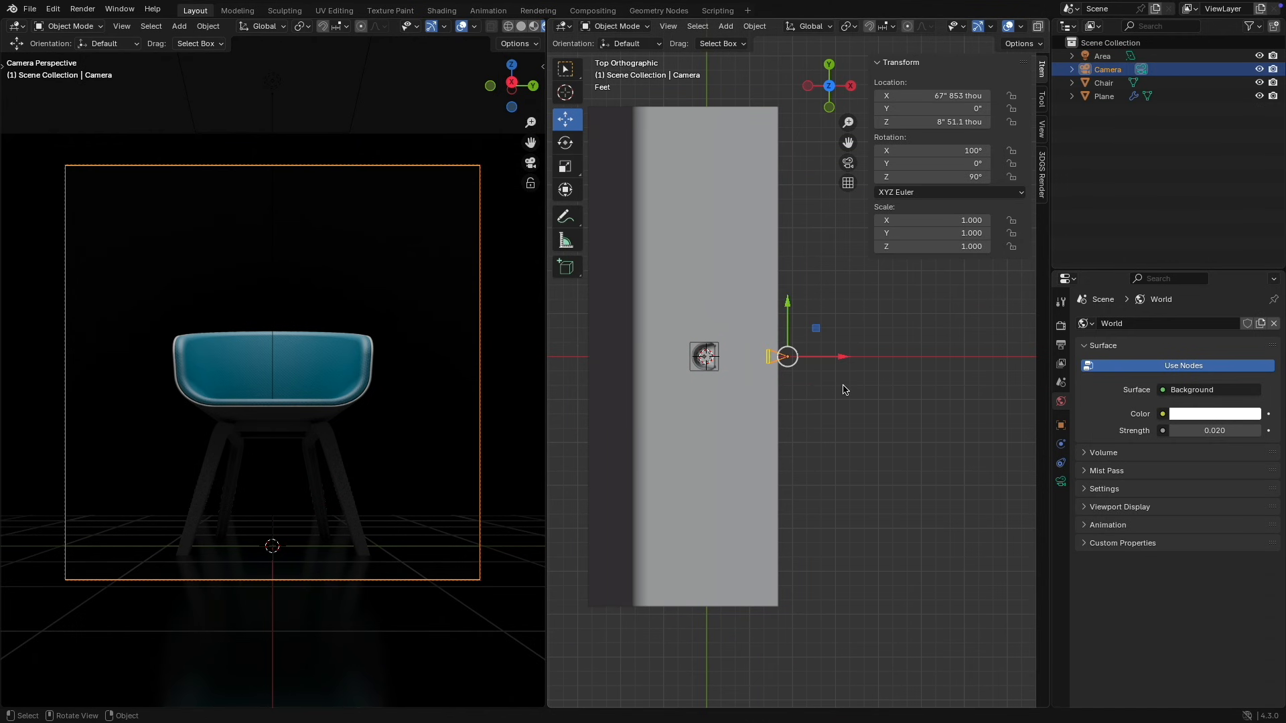
key(shift+d)
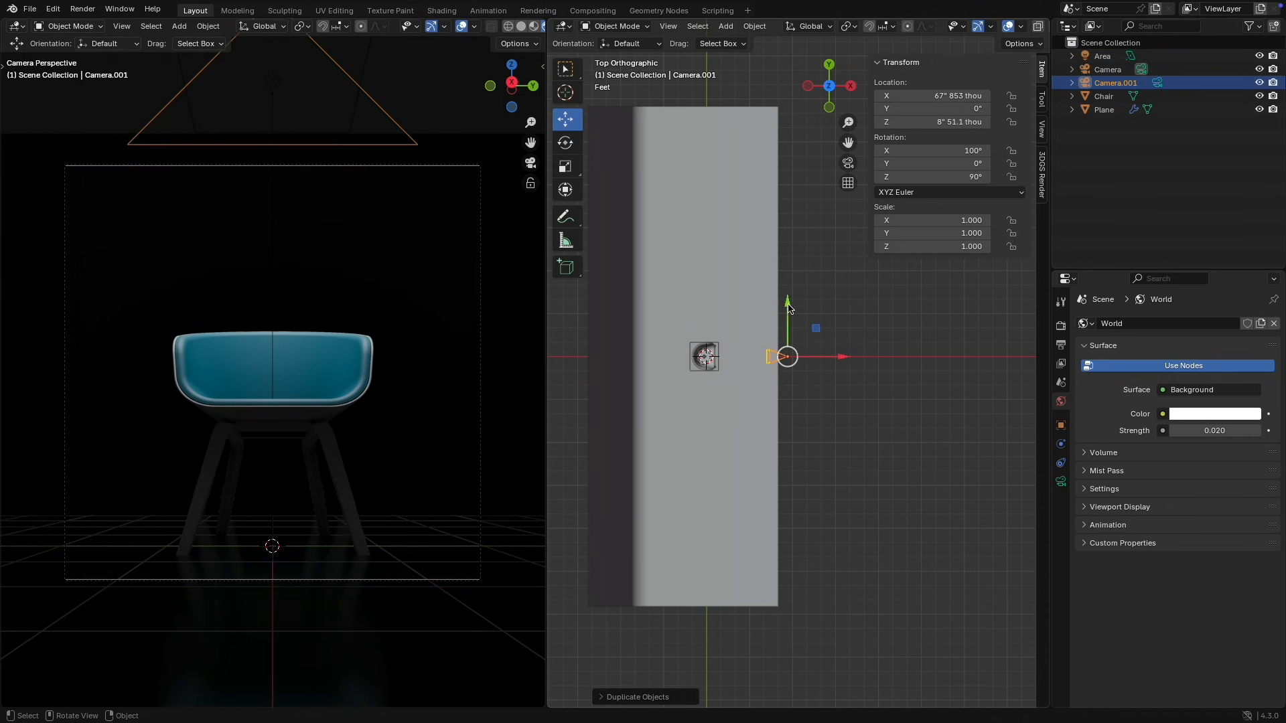
key(y)
drag(788, 371, 788, 371)
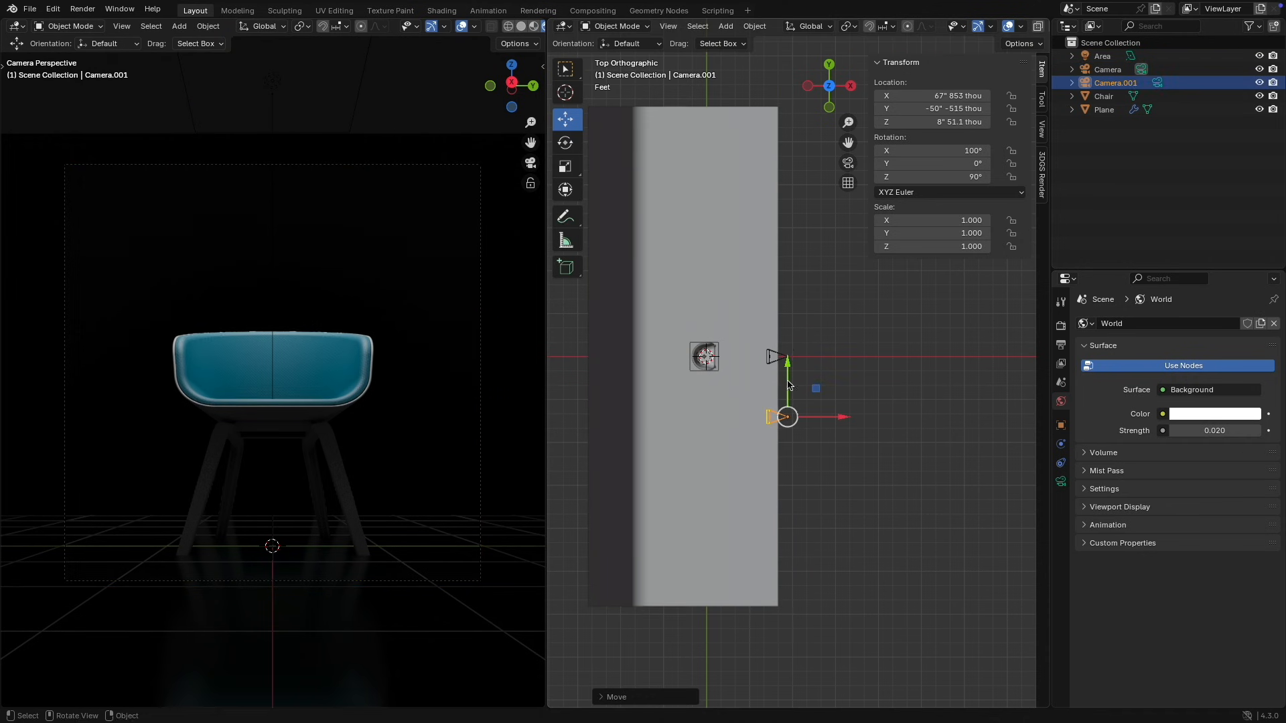
drag(789, 416, 757, 422)
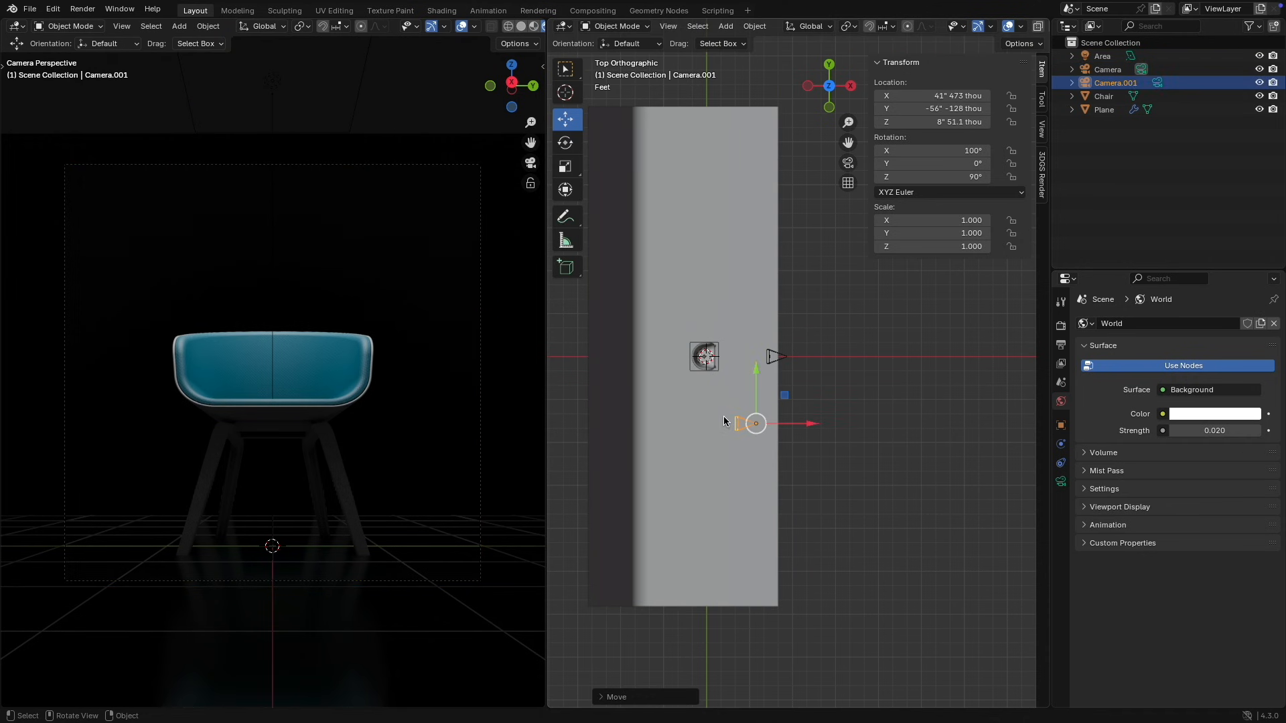
key(r)
click(736, 395)
Step: Set the duplicated camera as the active scene camera
click(121, 27)
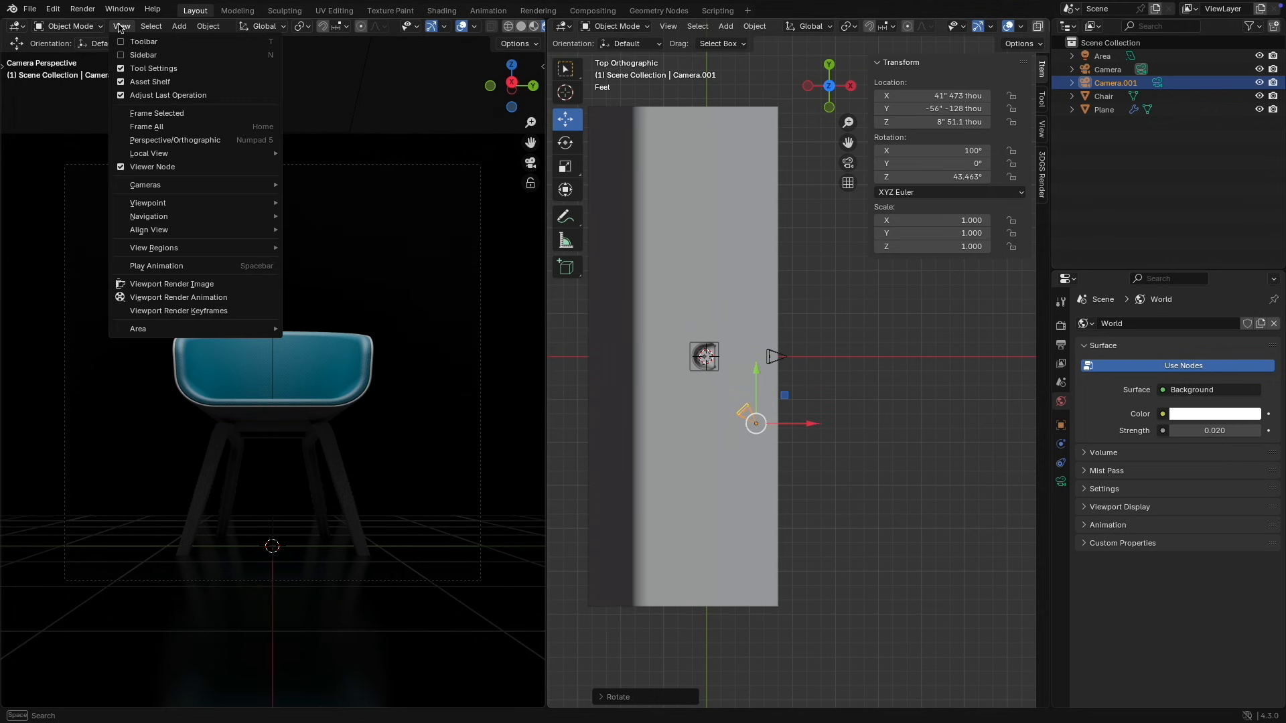
mouse_move(153, 185)
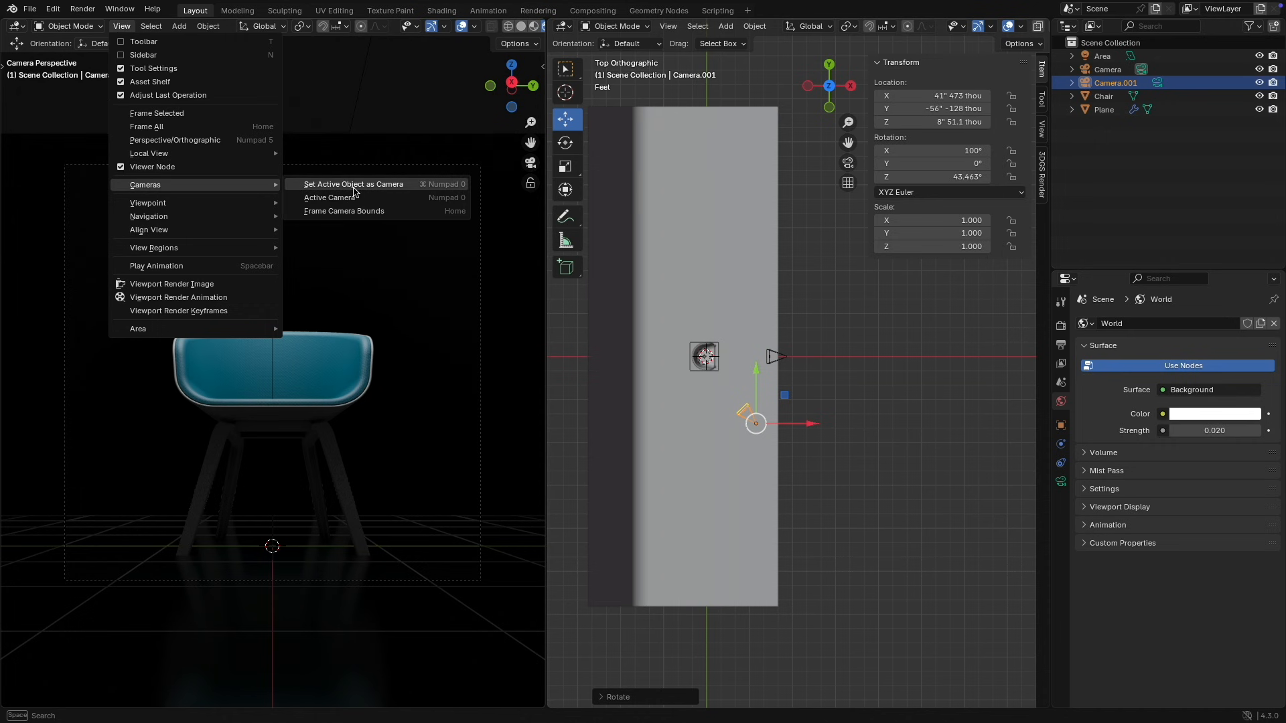
click(385, 185)
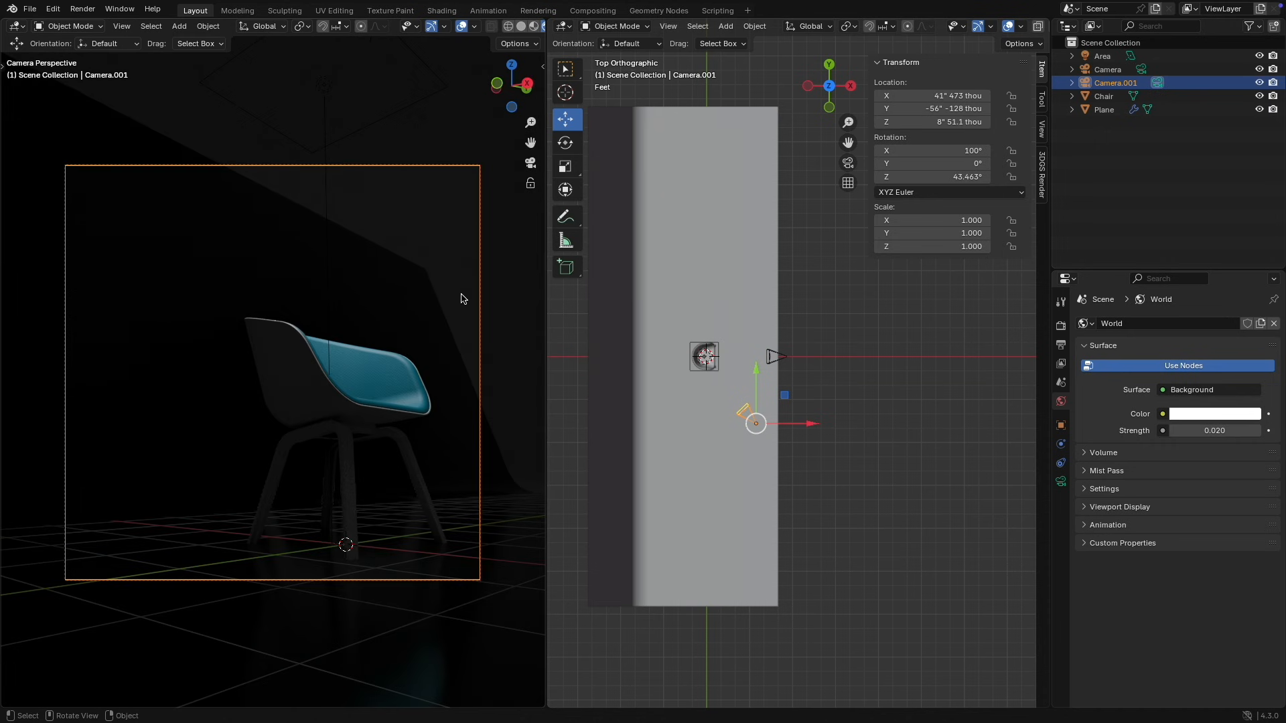
Step: Reposition the duplicated camera at about X 51.6, Y -58.9 and Z 19.3 inches, with an X rotation of 90°
click(829, 107)
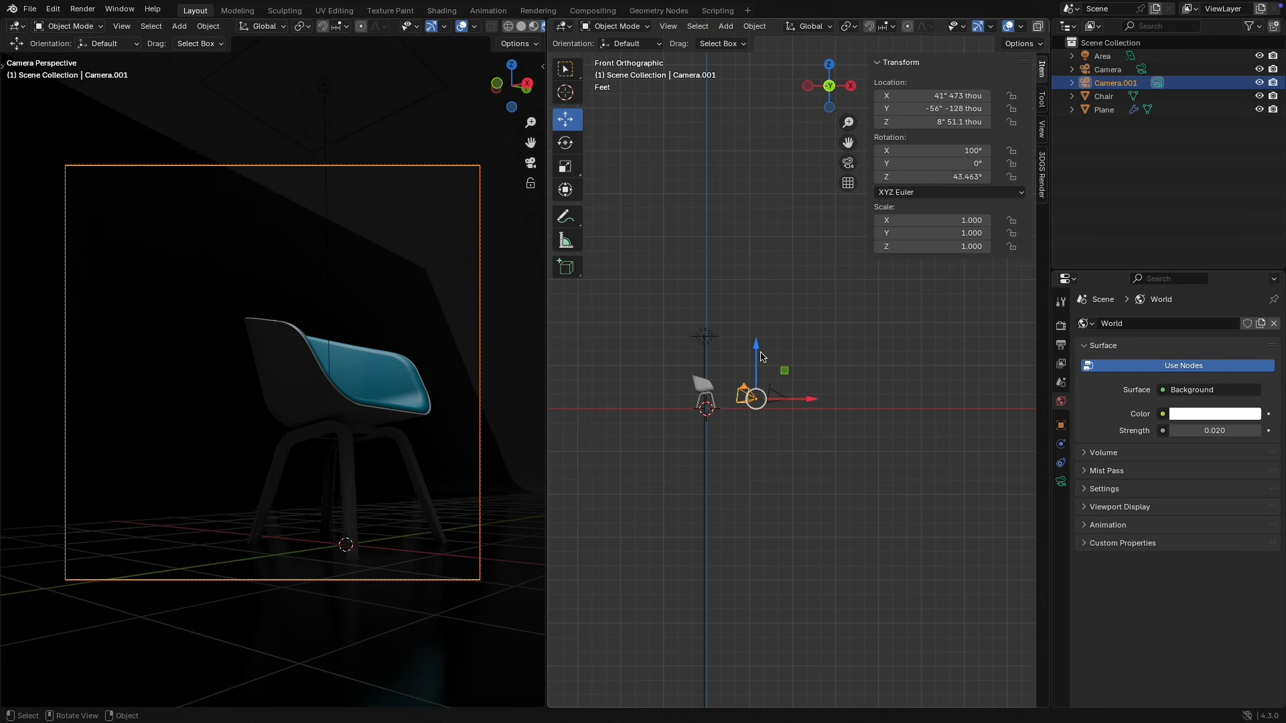
drag(756, 350, 761, 331)
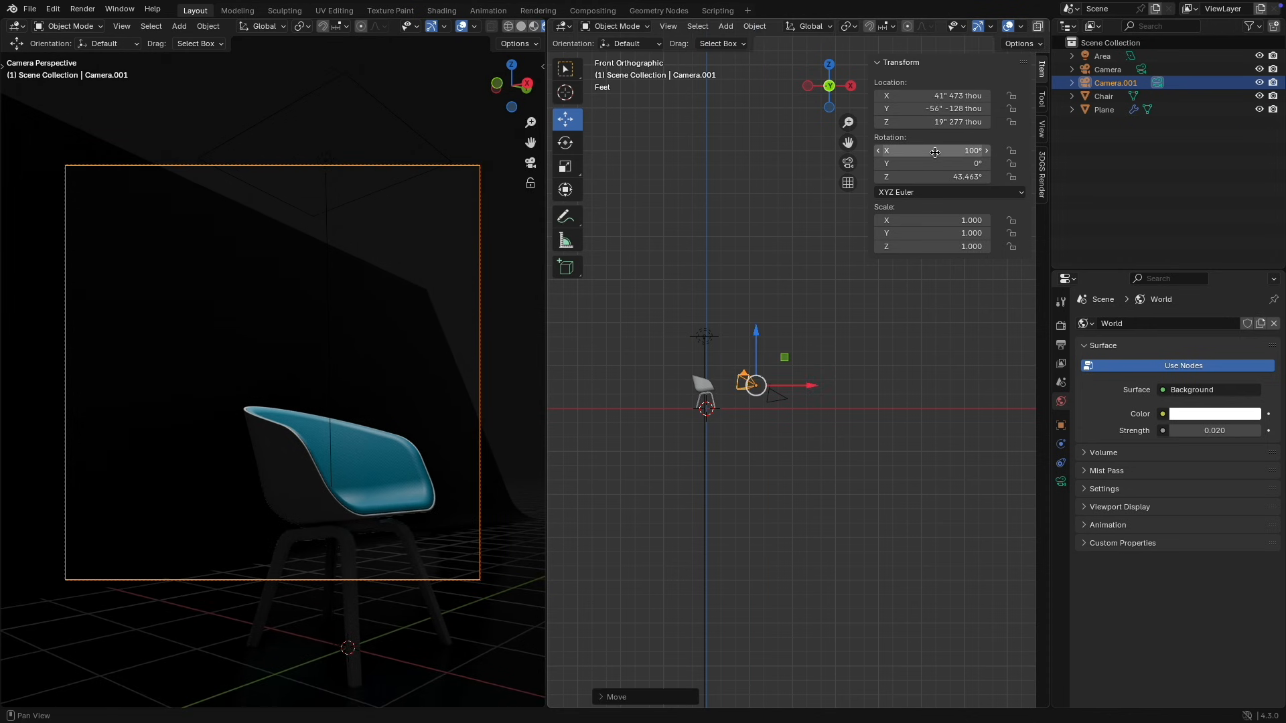
drag(933, 151, 866, 150)
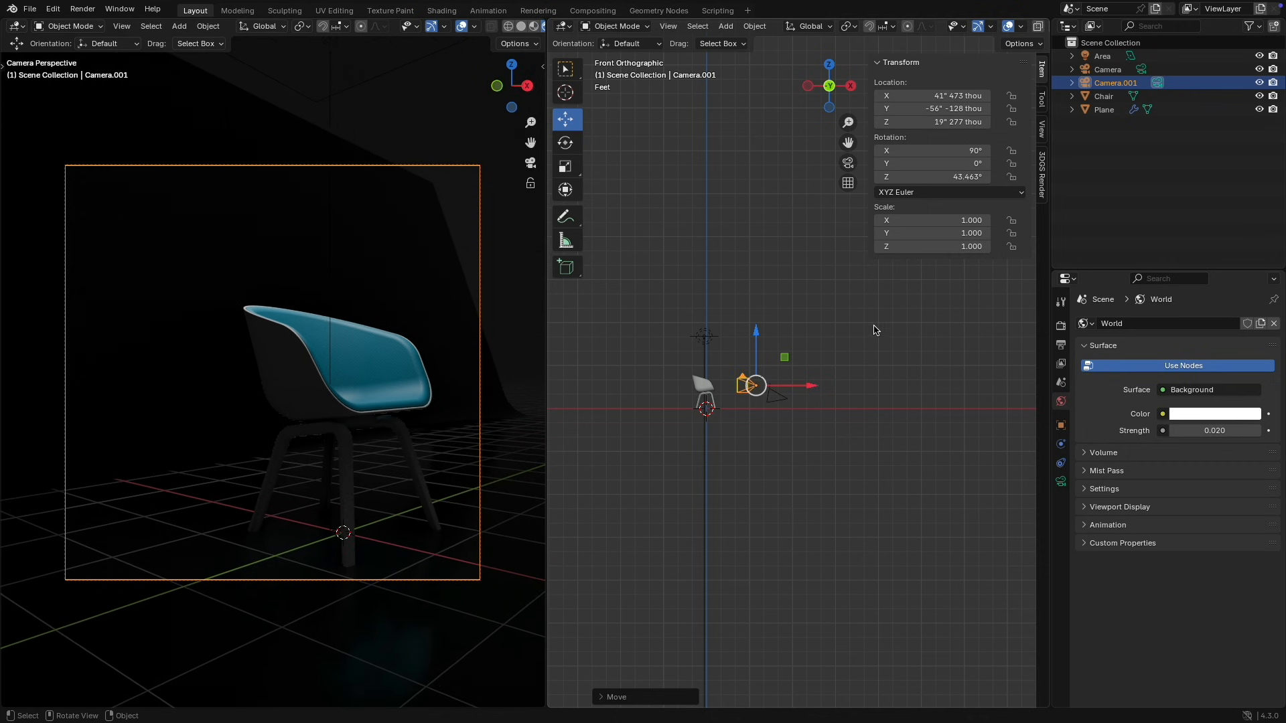
click(829, 64)
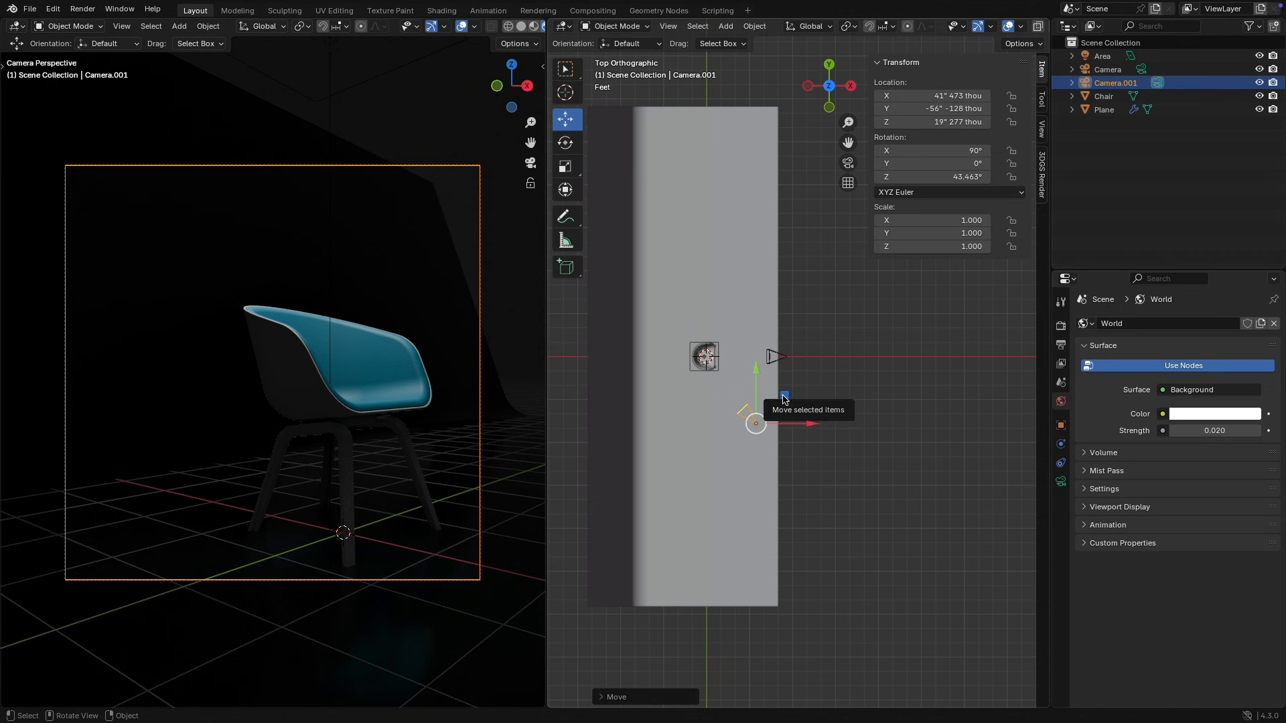
drag(780, 396, 798, 400)
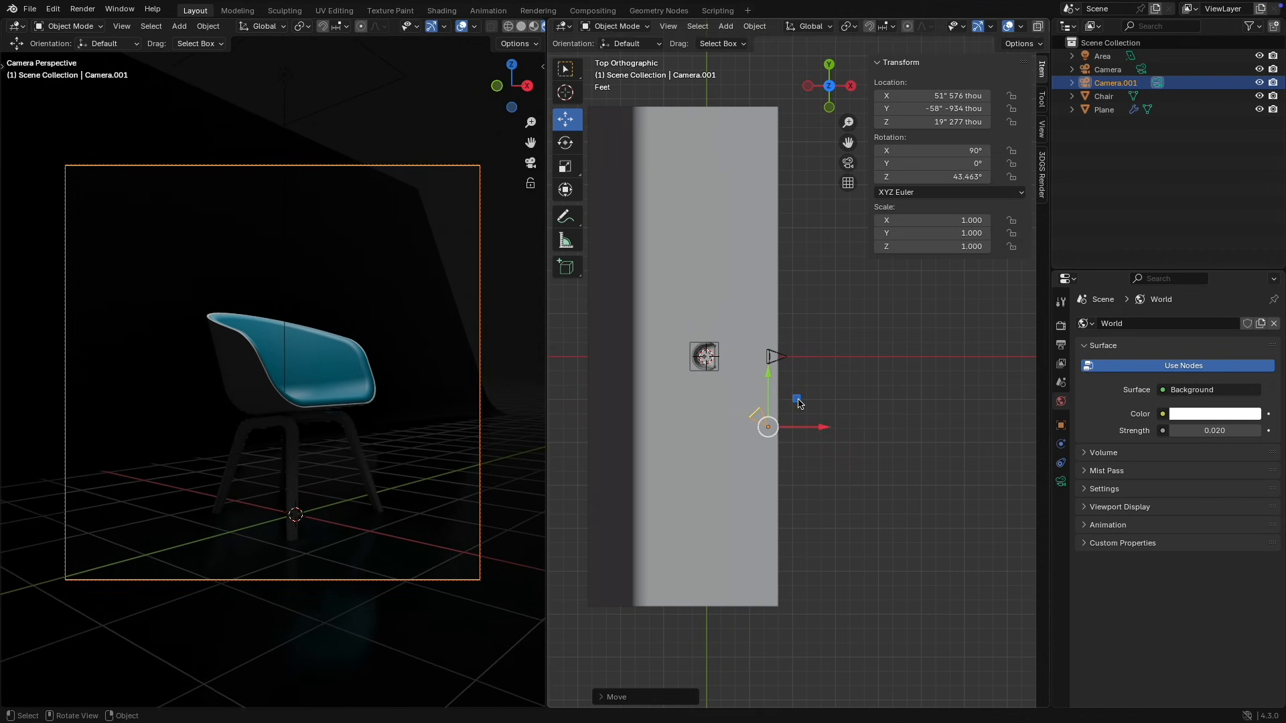
Step: Raise the upper edge of the backdrop plane's wall to a height of about 135.5 inches in Edit Mode
click(438, 258)
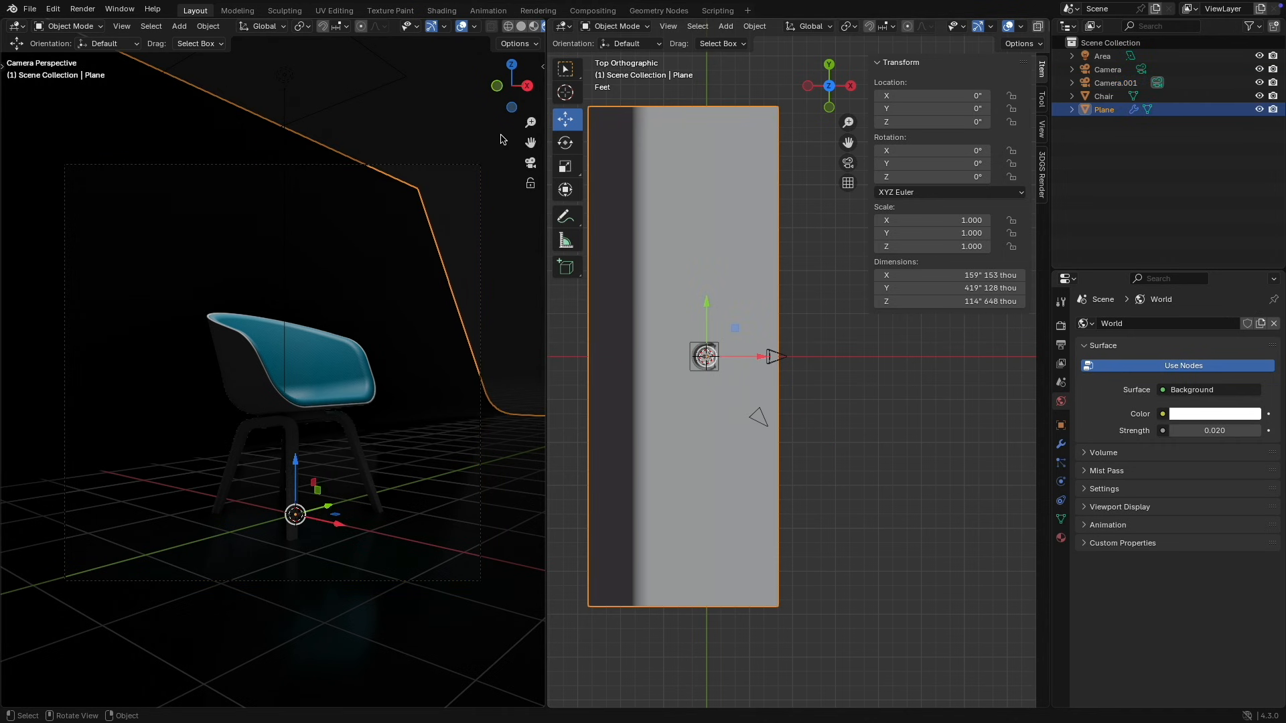
click(616, 30)
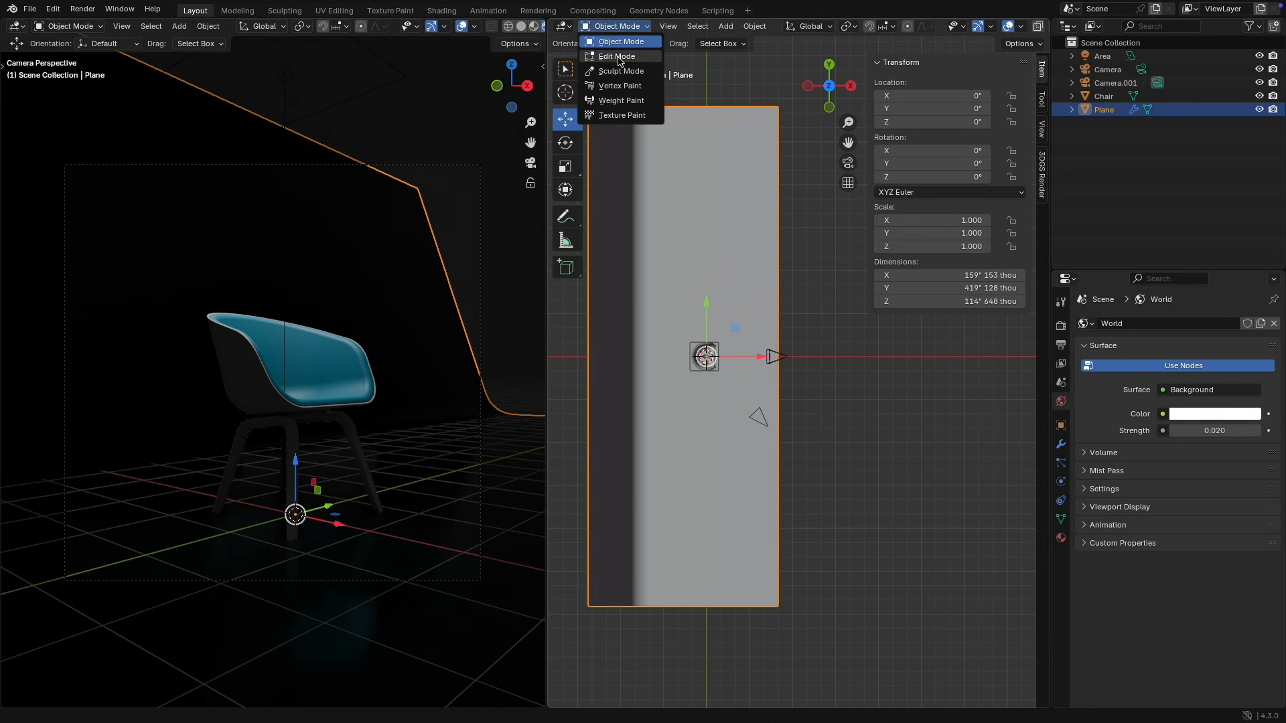
click(620, 60)
mouse_move(699, 263)
middle_down()
mouse_move(681, 175)
mouse_move(700, 248)
middle_up()
drag(700, 248, 700, 232)
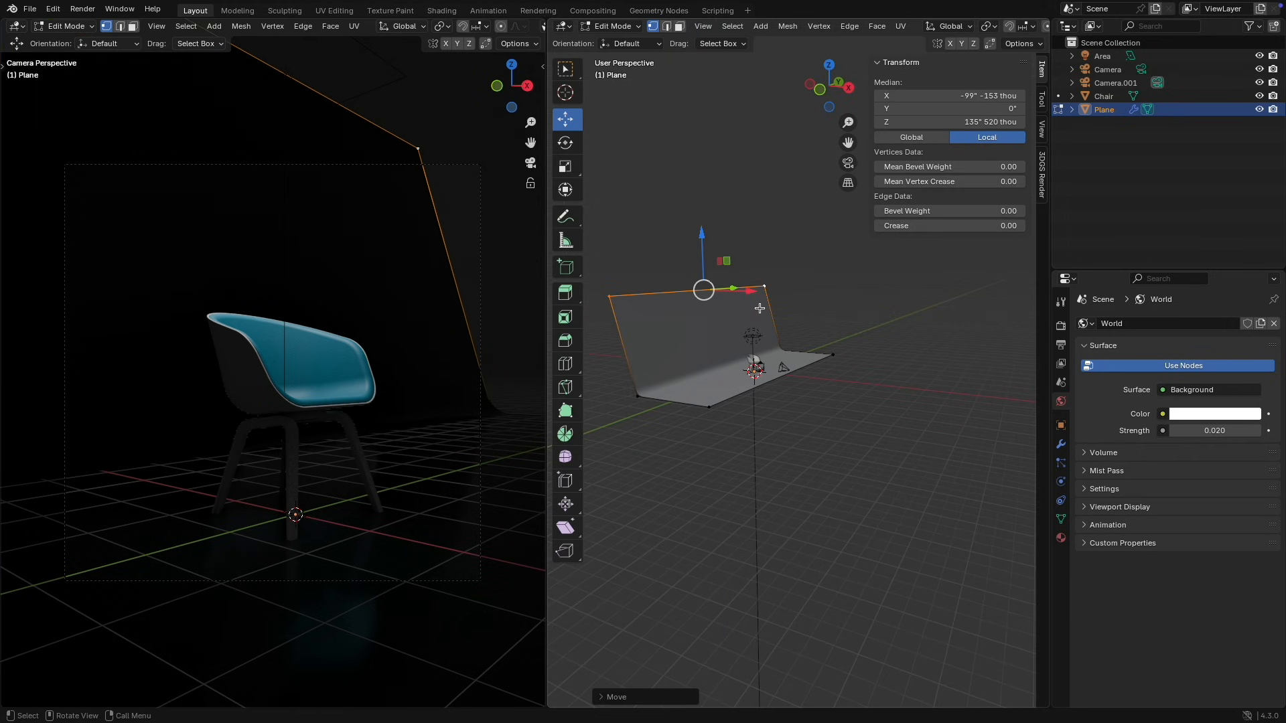
Step: Scale the whole backdrop mesh along Y to a width of about 949 inches
key(a)
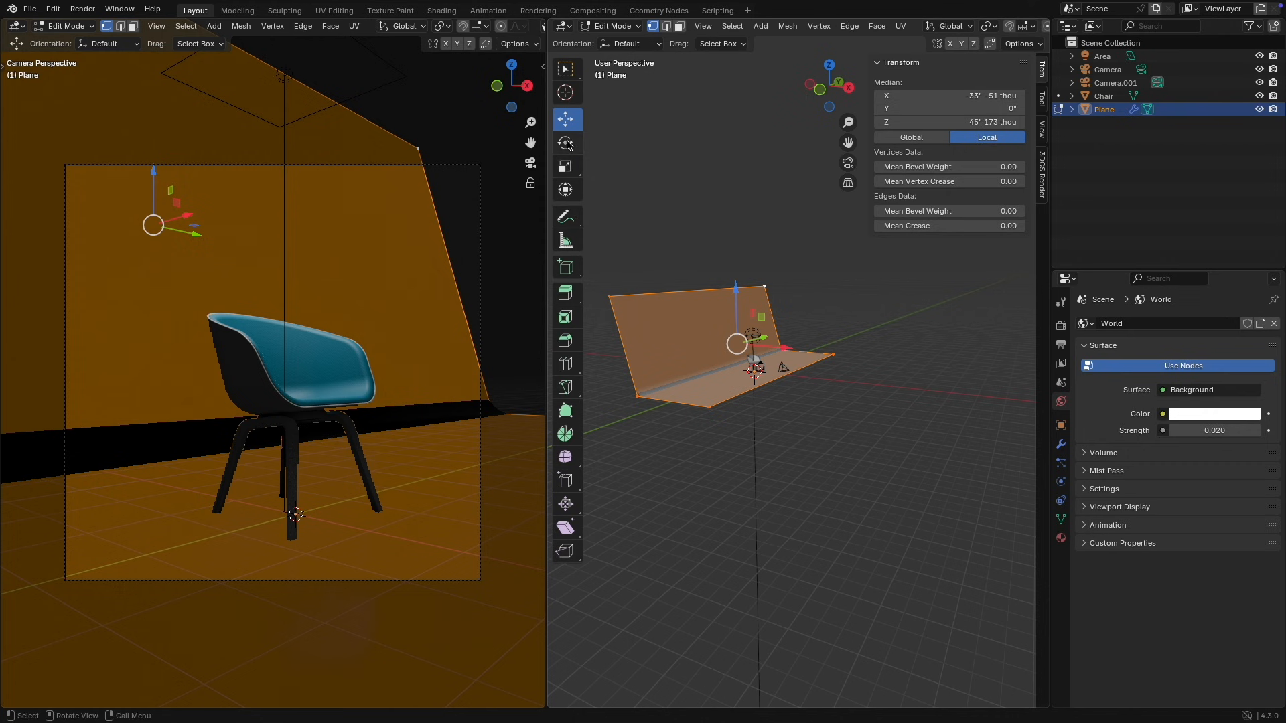
click(565, 166)
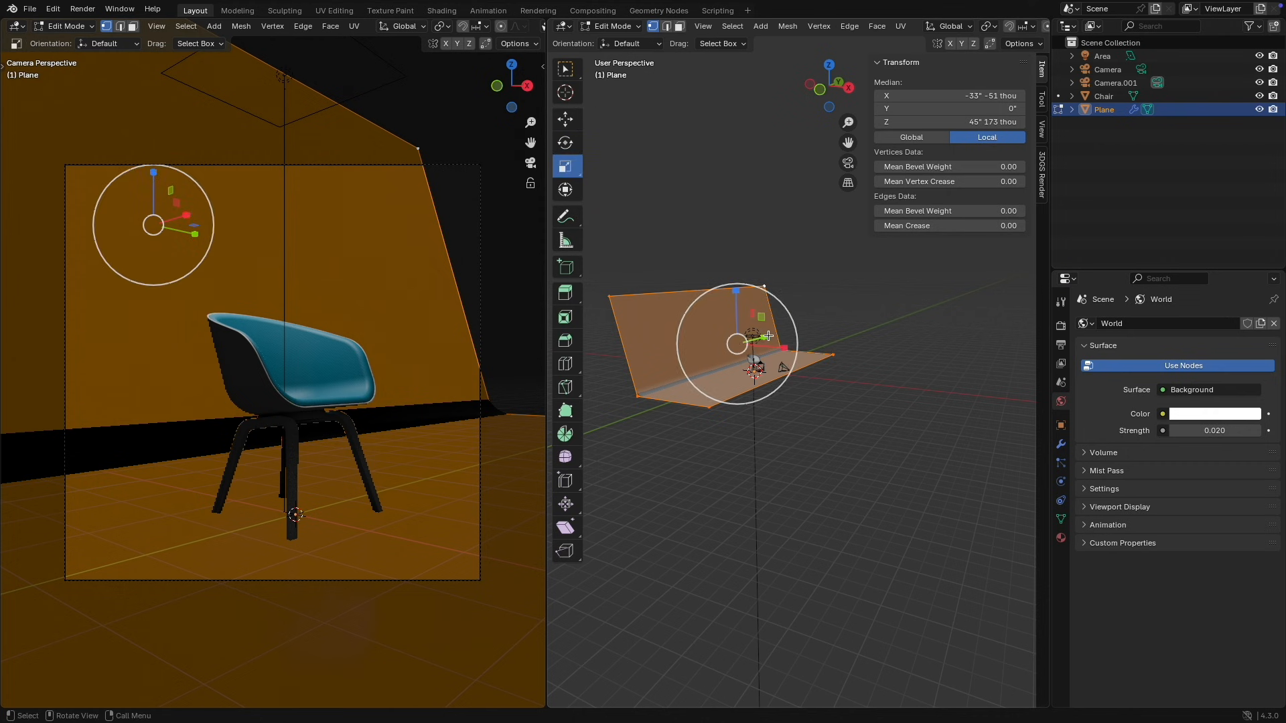
drag(766, 337, 807, 324)
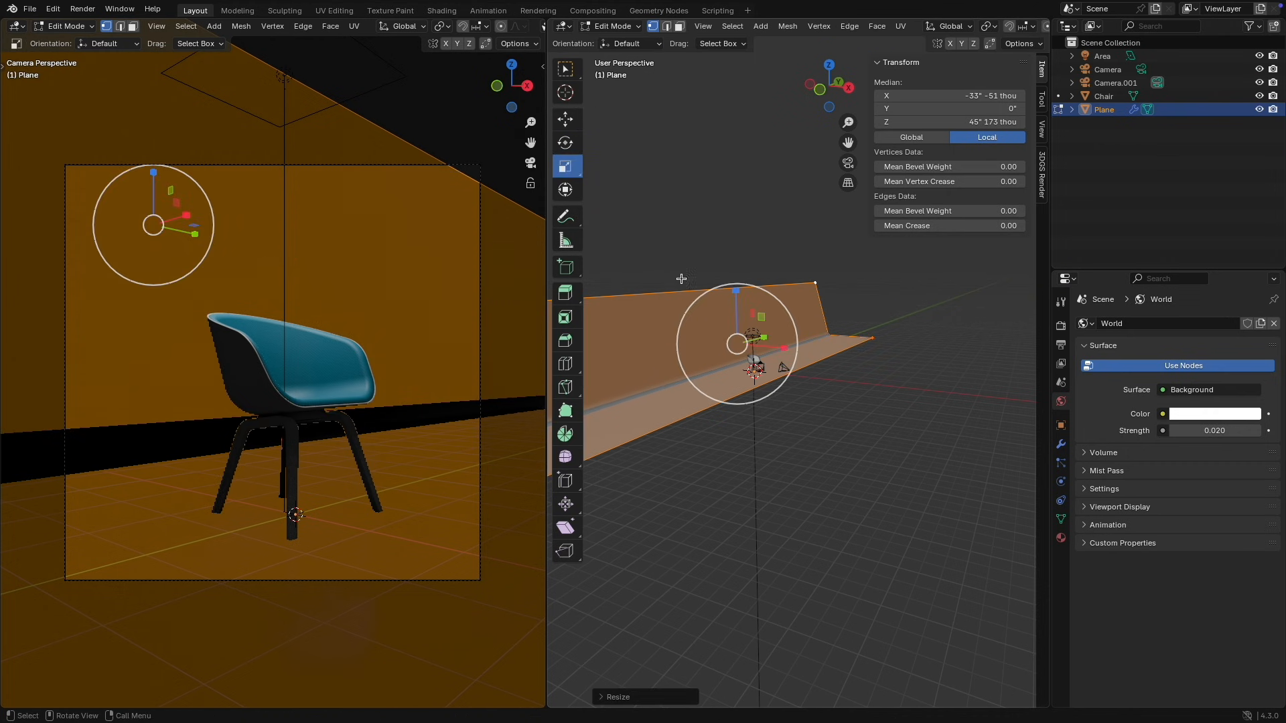
Step: Raise both upper corner vertices of the backdrop wall to a height of about 170 inches and return to Object Mode
click(566, 119)
click(813, 279)
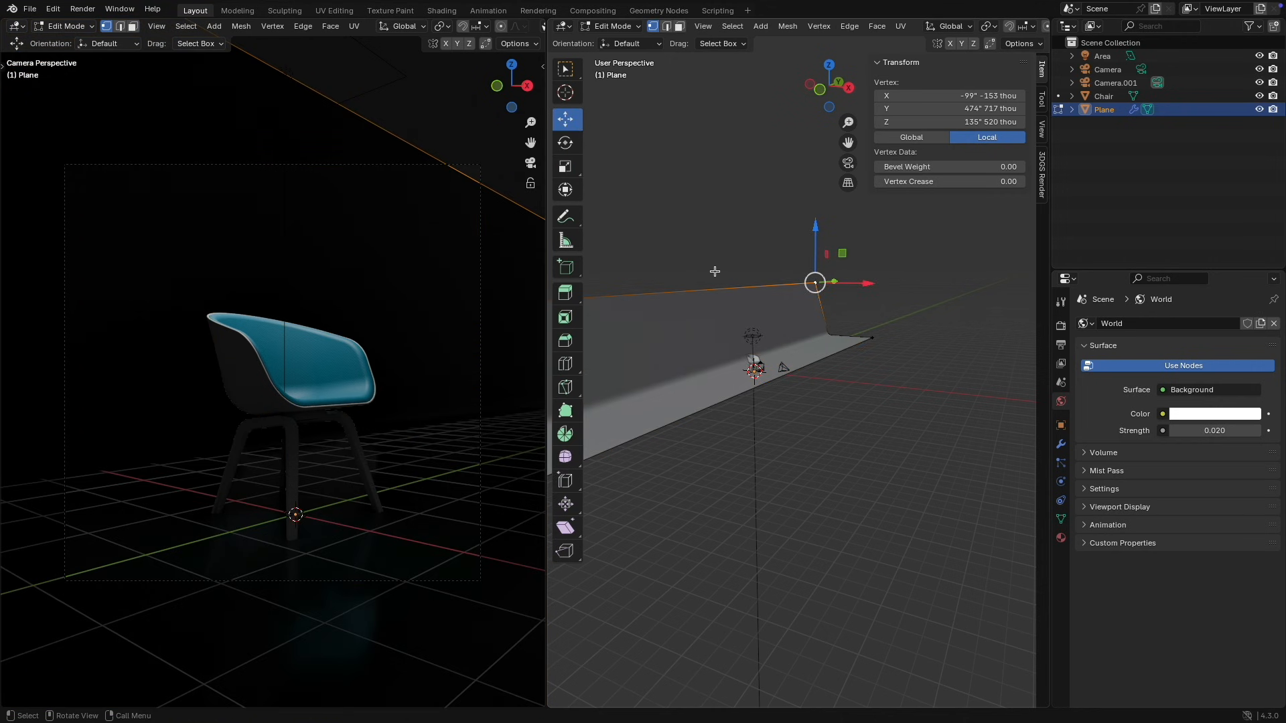
scroll(713, 272, down, 3)
shift+middle_drag(657, 278, 750, 282)
shift+click(760, 285)
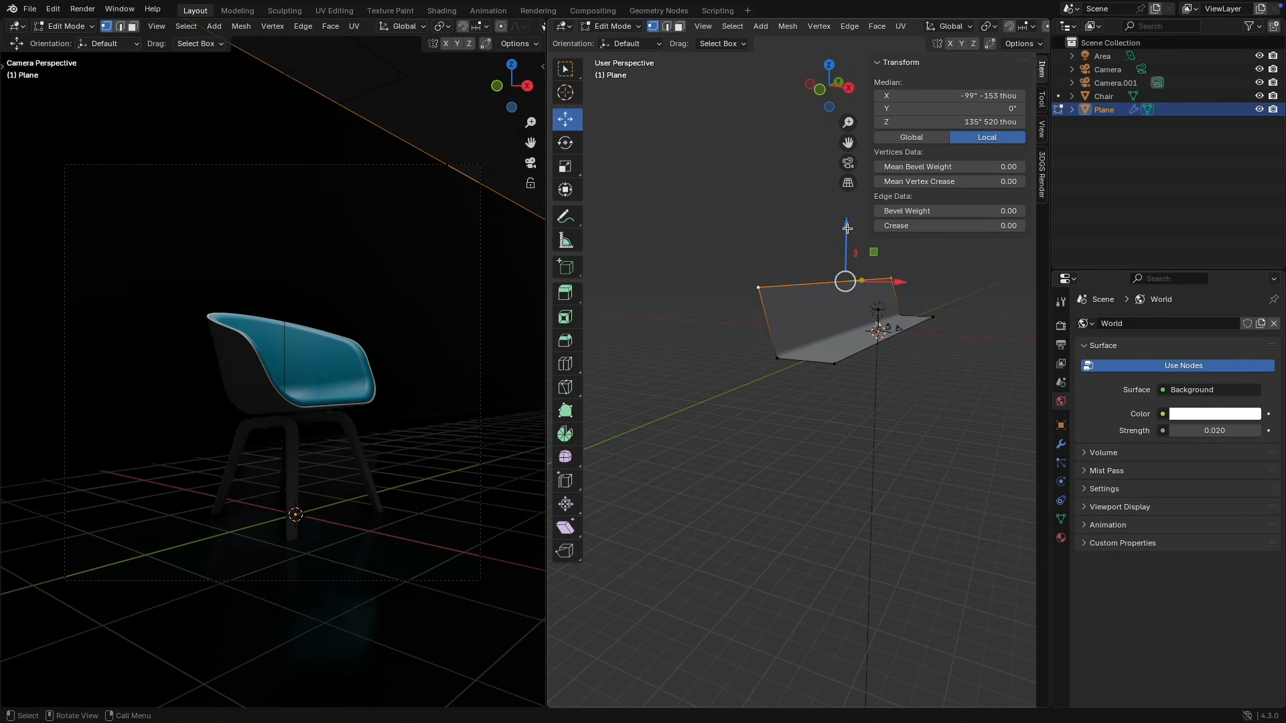
drag(847, 227, 846, 215)
key(Tab)
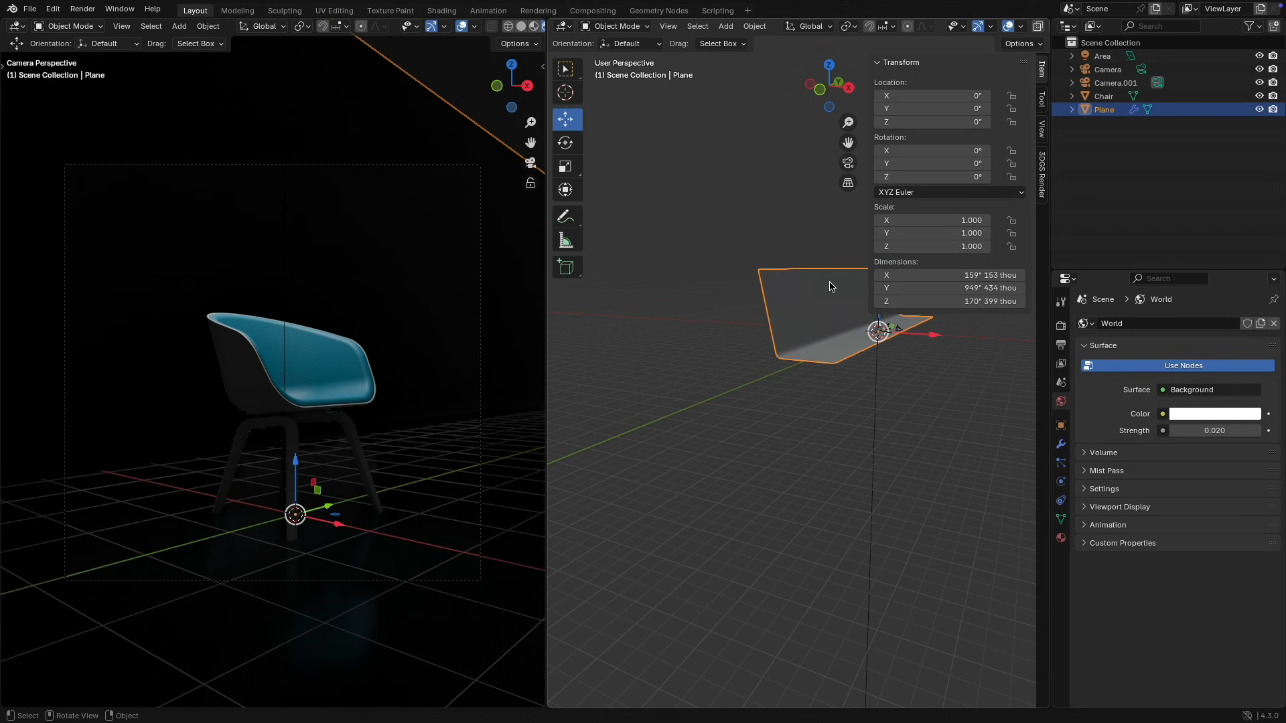
Step: Raise the duplicated camera to about 24.5 inches along Z and set its vertical lens shift to -0.140
scroll(830, 287, down, 3)
scroll(832, 289, up, 5)
shift+middle_drag(853, 310, 703, 352)
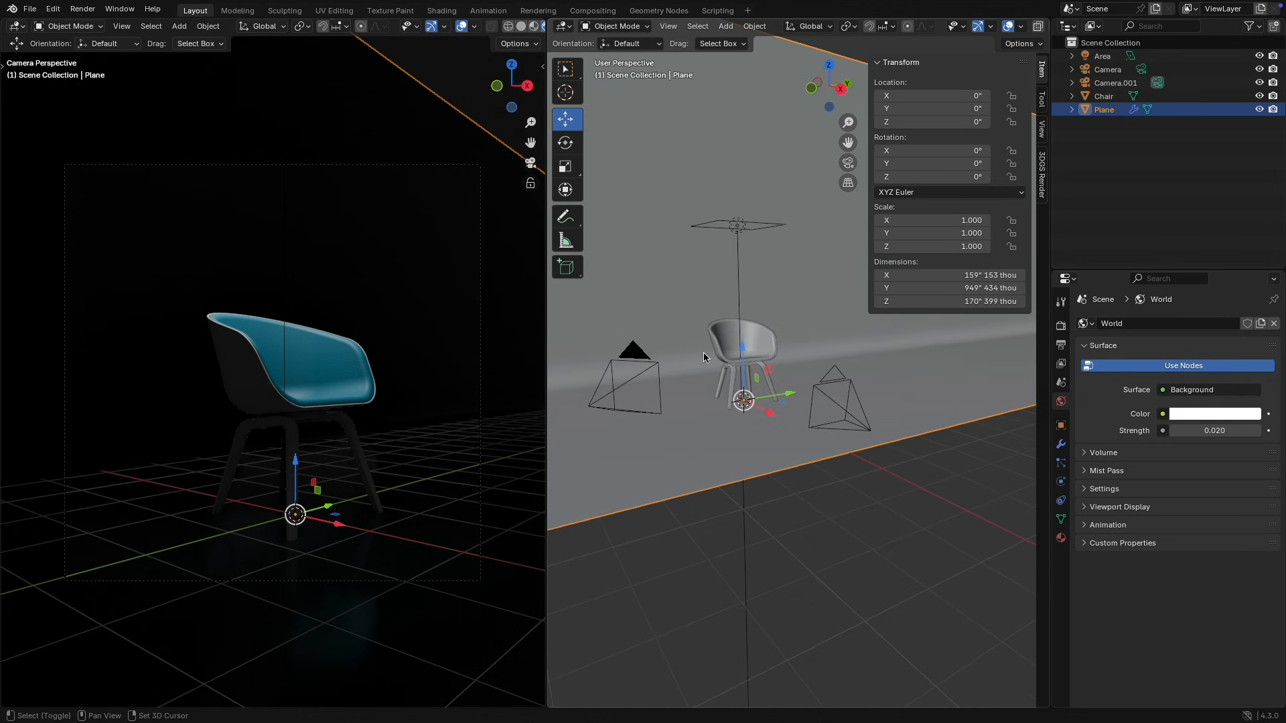
click(637, 359)
mouse_move(837, 309)
middle_down()
mouse_move(717, 304)
mouse_move(856, 299)
middle_up()
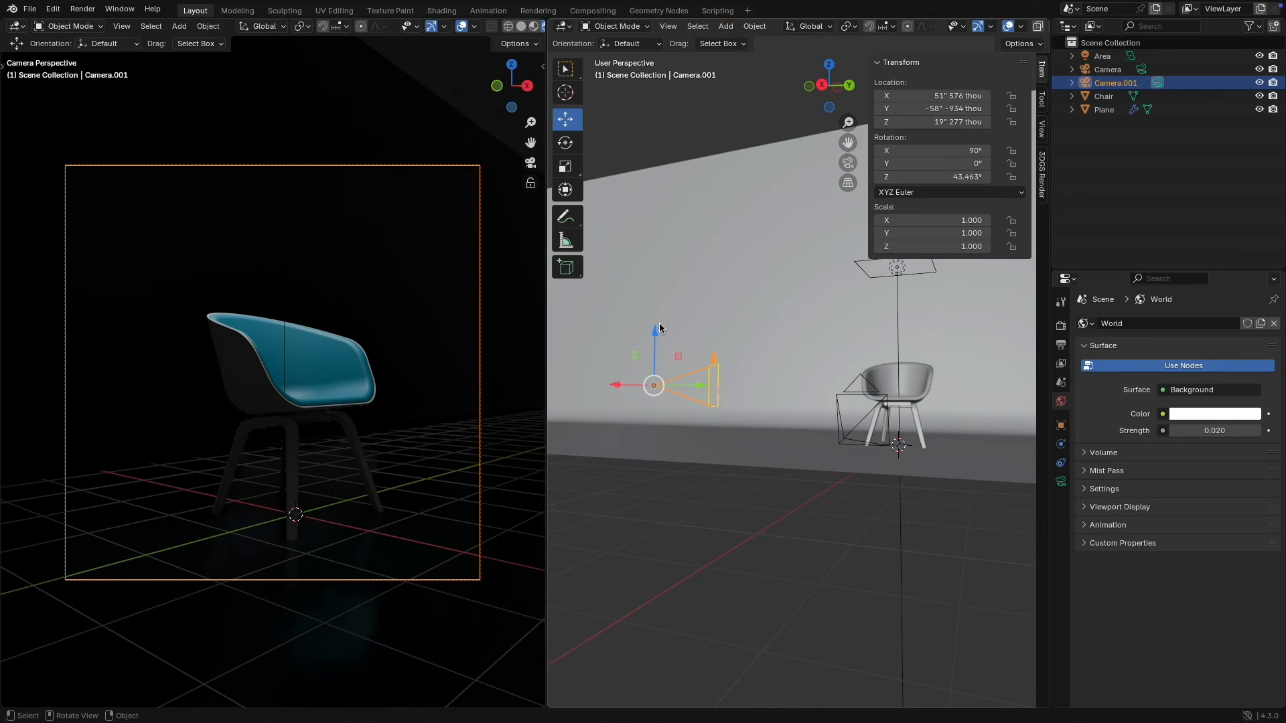
drag(656, 335, 655, 310)
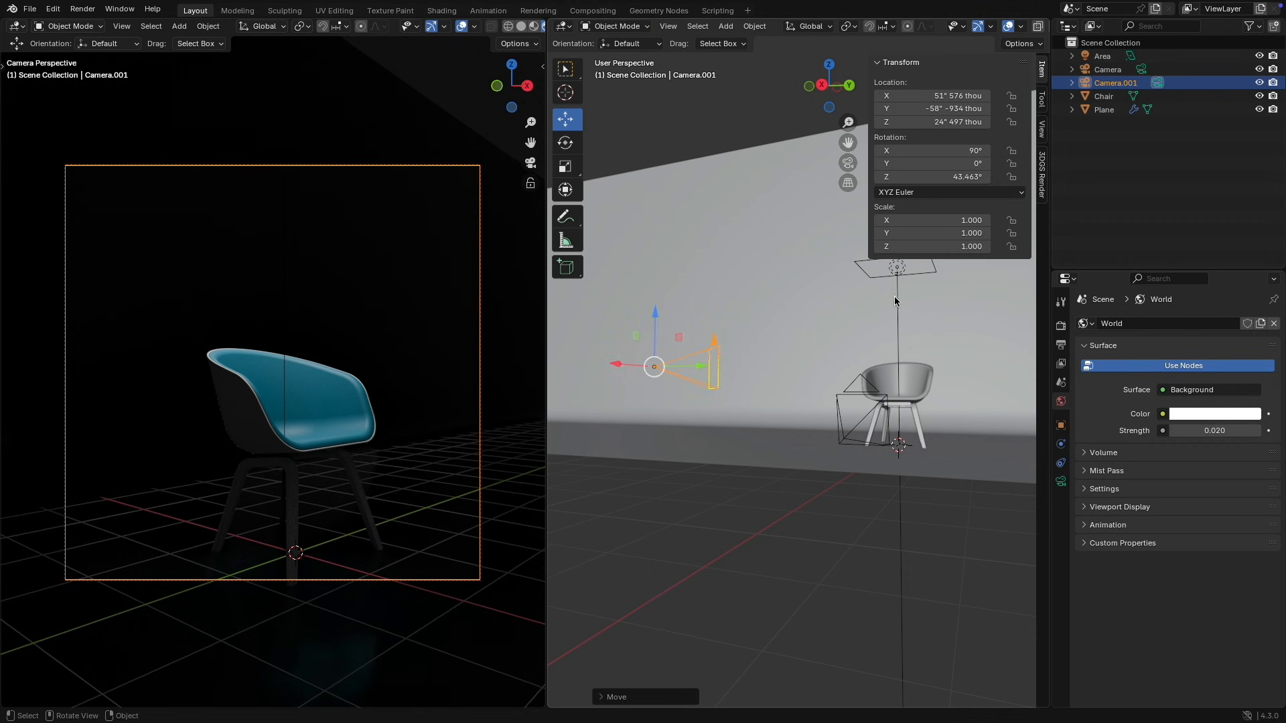
click(1061, 482)
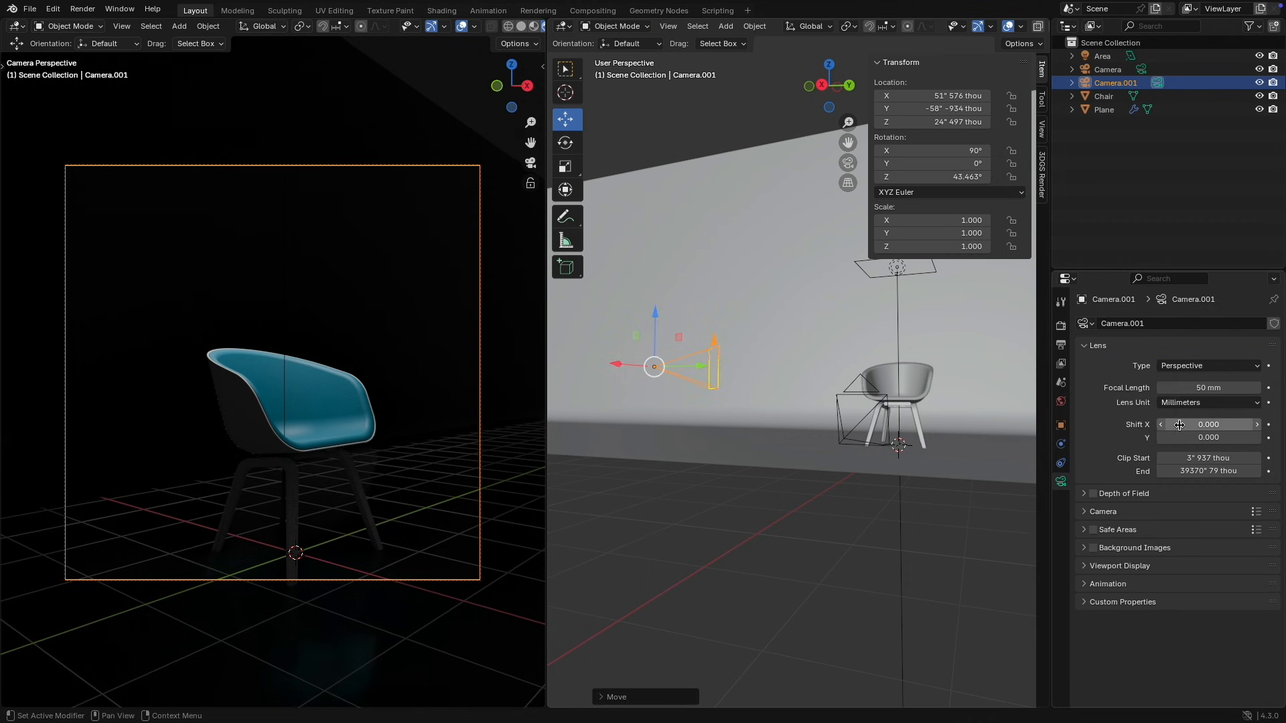
mouse_move(1186, 438)
mouse_down()
mouse_move(1206, 438)
mouse_move(1184, 440)
mouse_up()
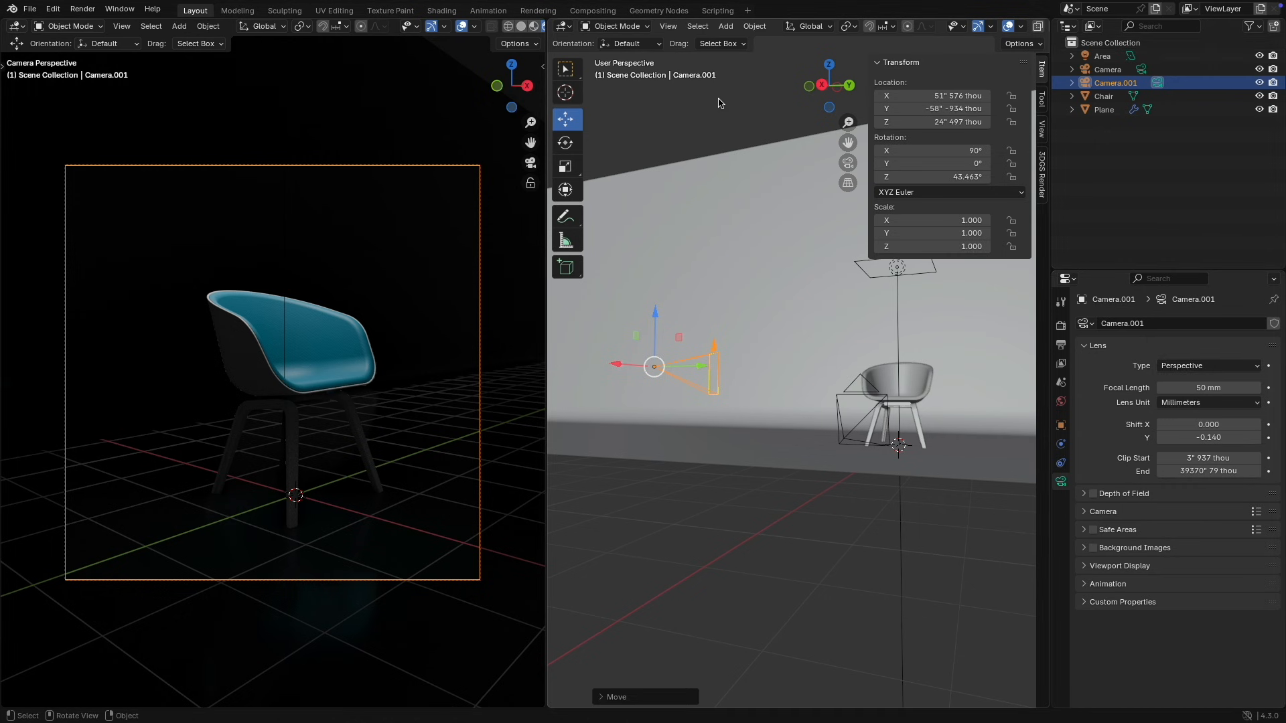
Step: Add a second area light and place it beside the chair at about -32.6 inches along Y and 12.9 inches along Z
click(728, 28)
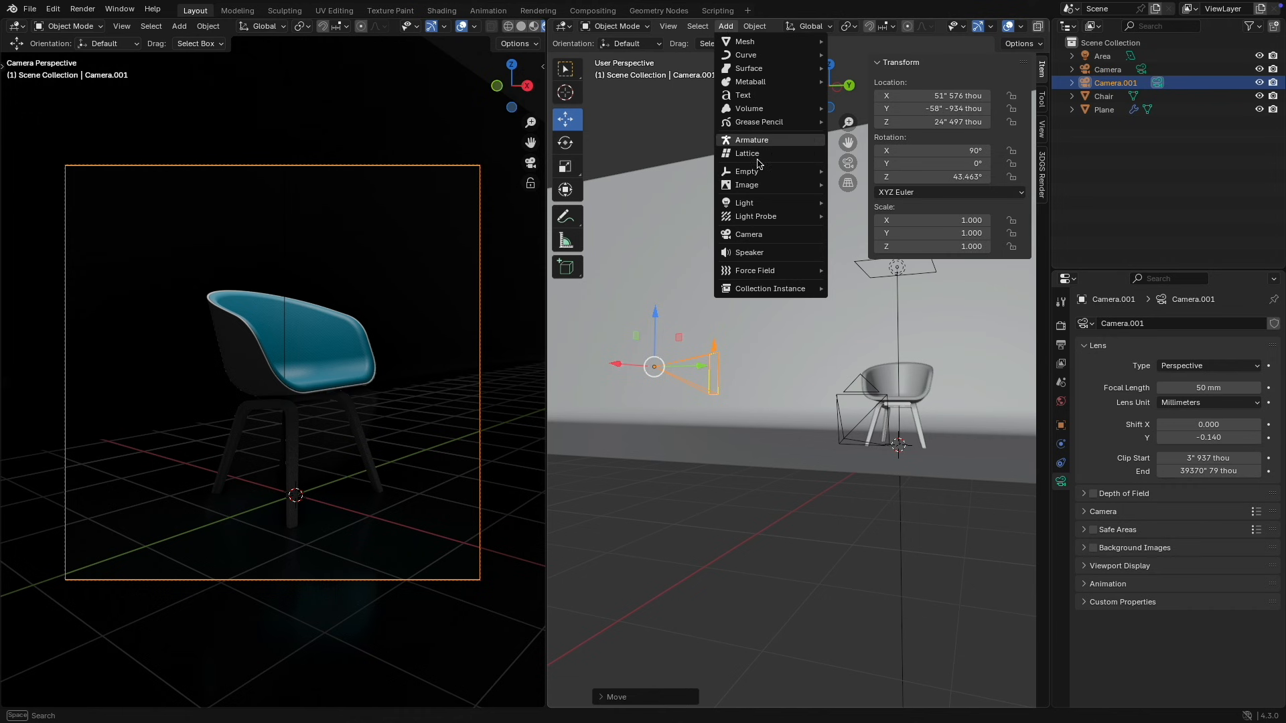
mouse_move(767, 209)
click(856, 247)
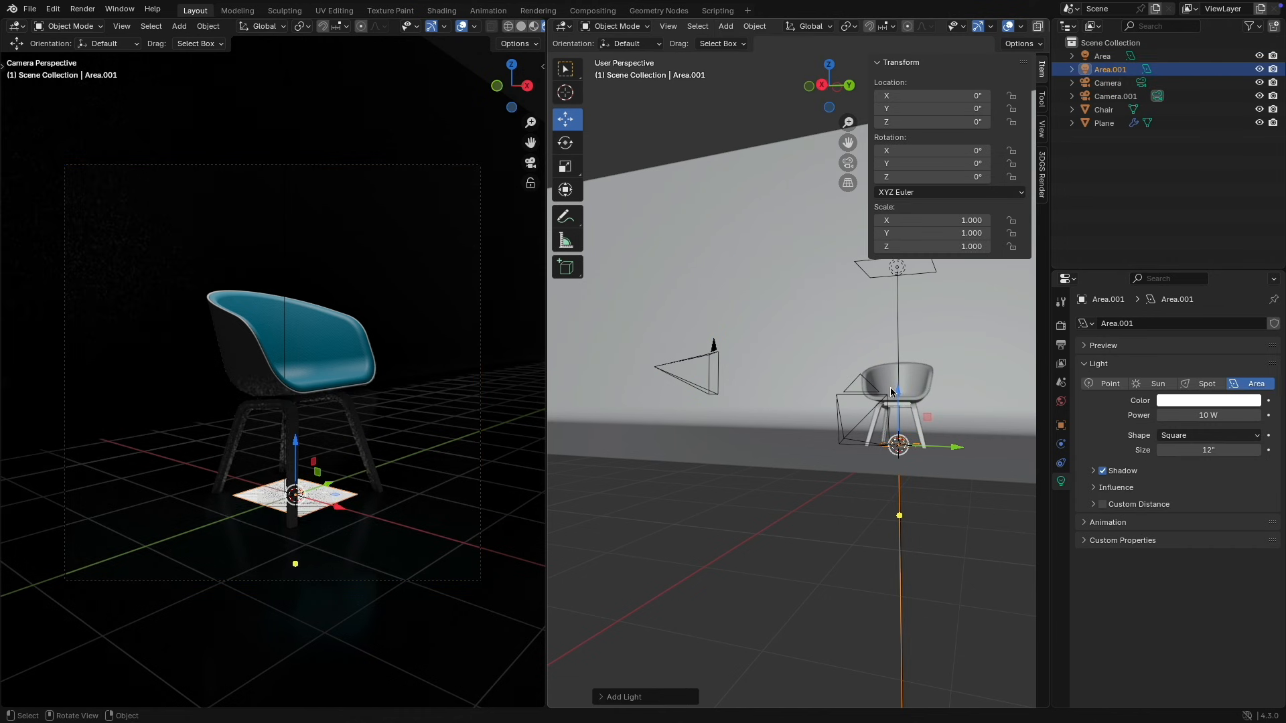
drag(899, 398, 904, 373)
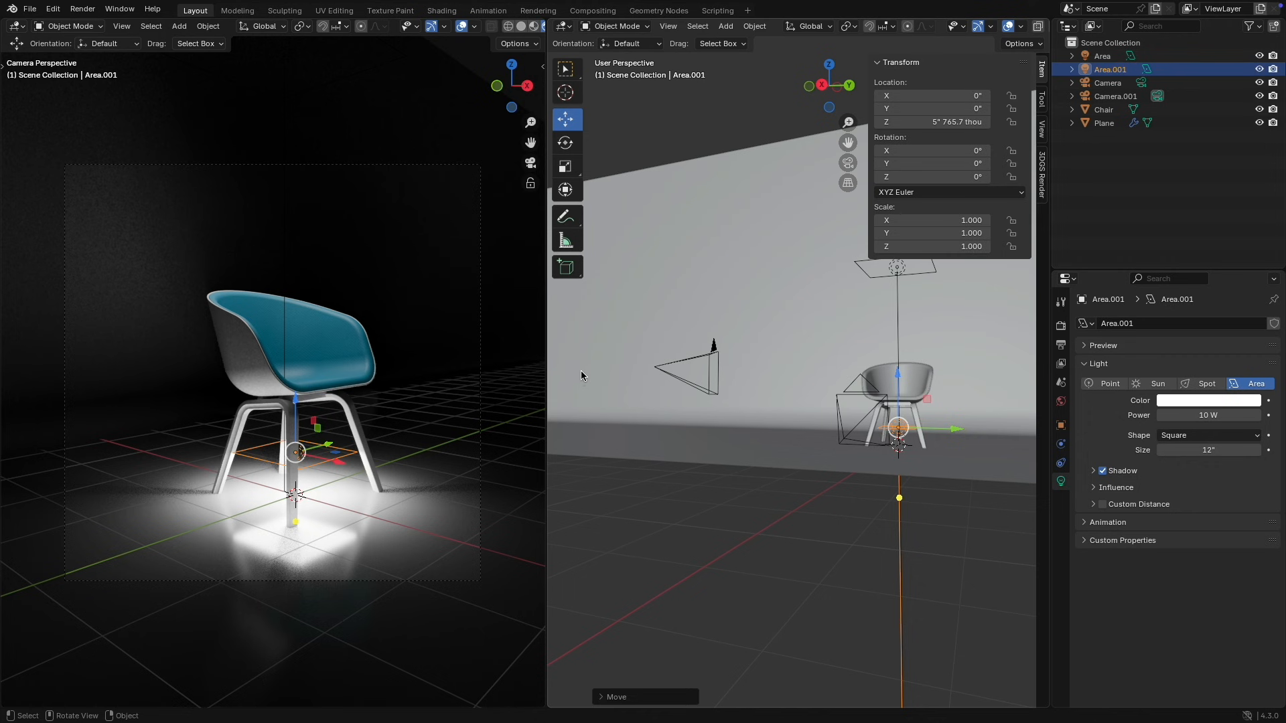
drag(958, 429, 806, 345)
key(z)
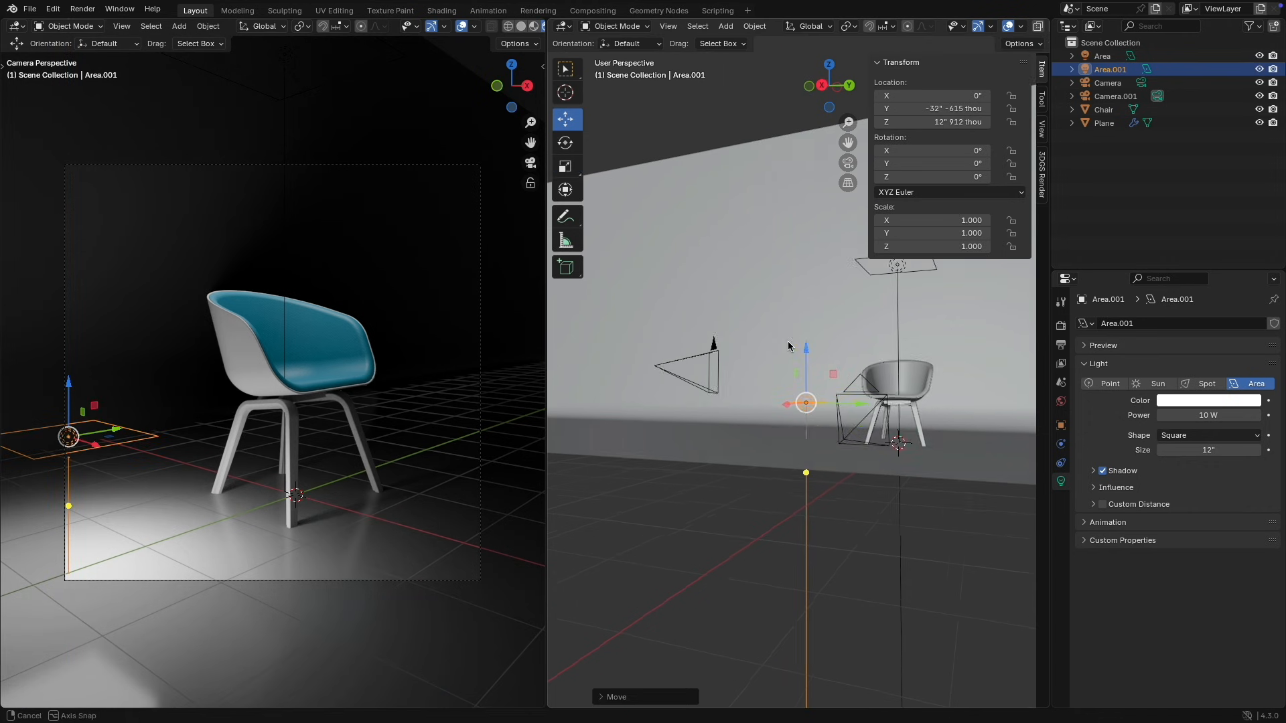
Step: Set the second area light's X rotation to 90° so it faces the chair
shift+middle_drag(805, 345, 800, 299)
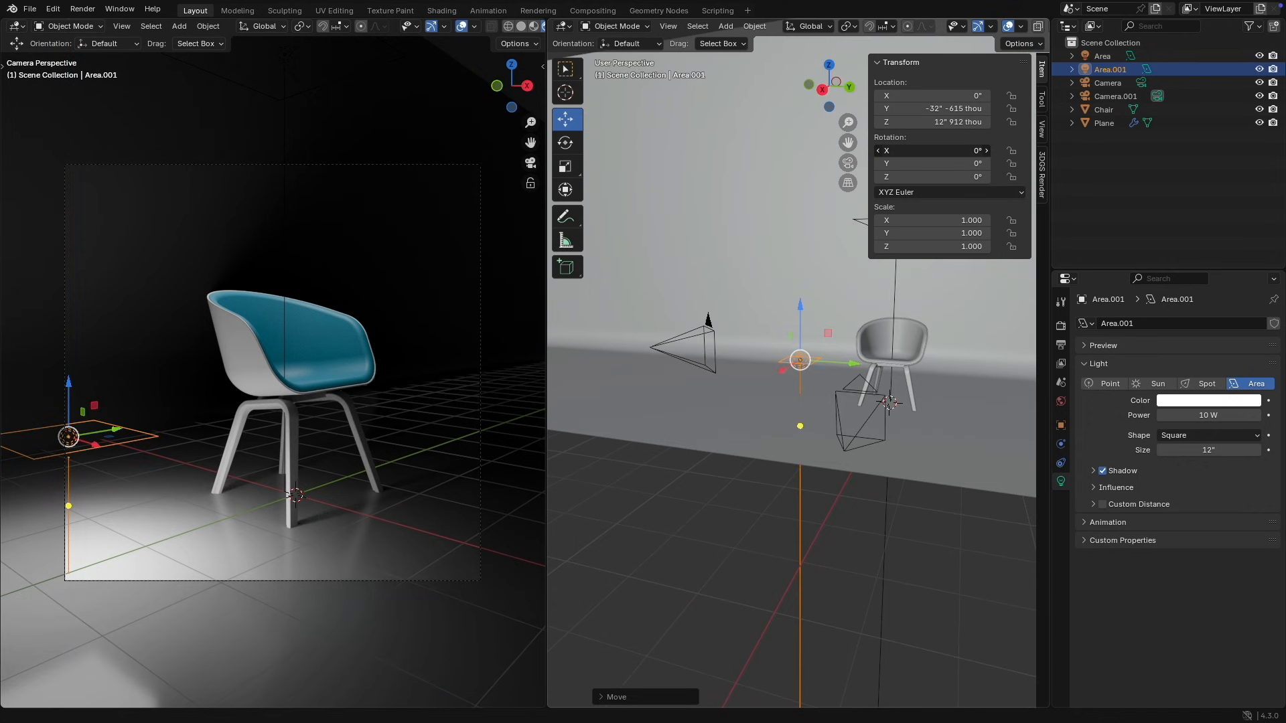
mouse_move(927, 151)
mouse_down()
mouse_move(964, 152)
mouse_move(926, 156)
mouse_up()
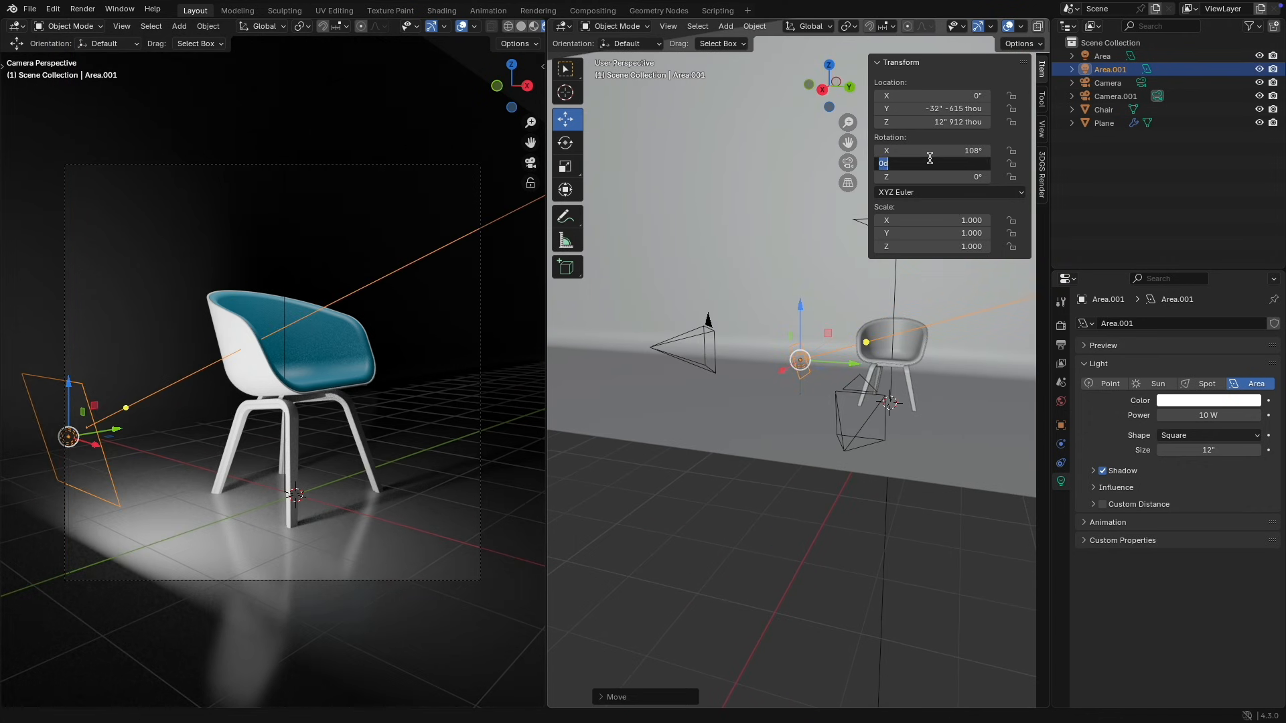
click(934, 150)
text(90)
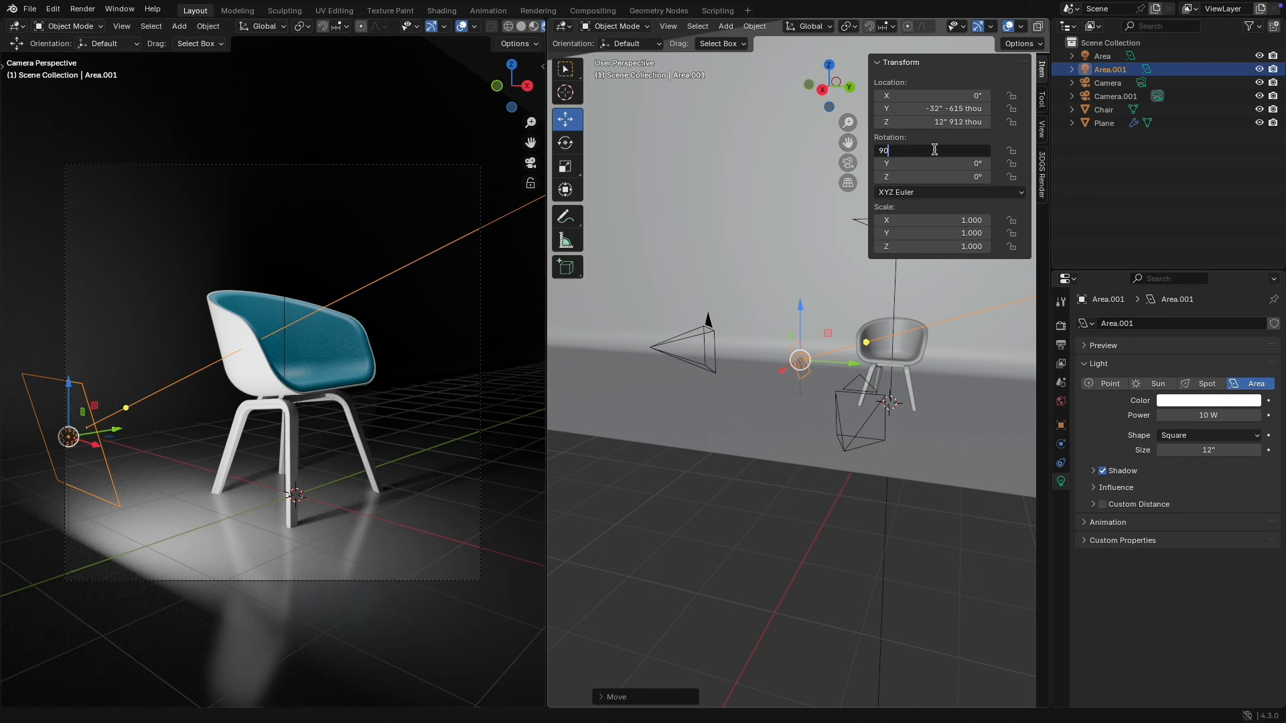
key(Return)
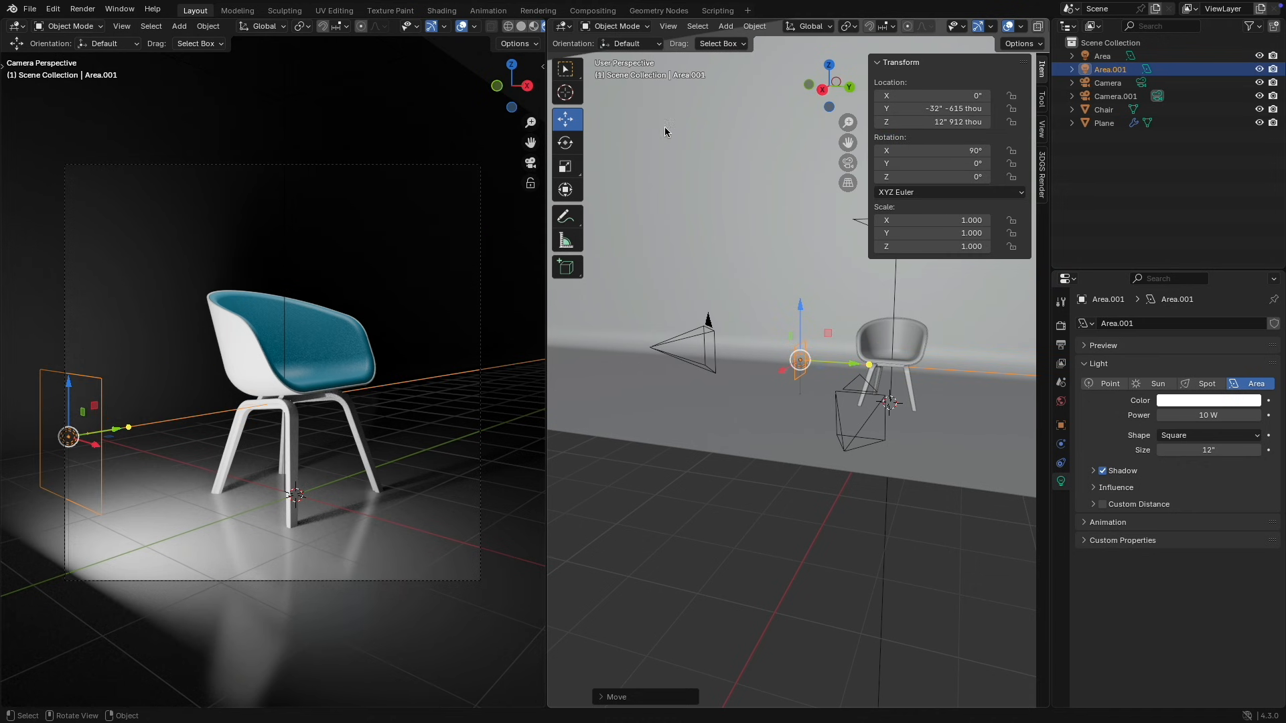
Step: Add a third area light and place it at about 42.2 inches along Y and 12.2 inches along Z
click(722, 29)
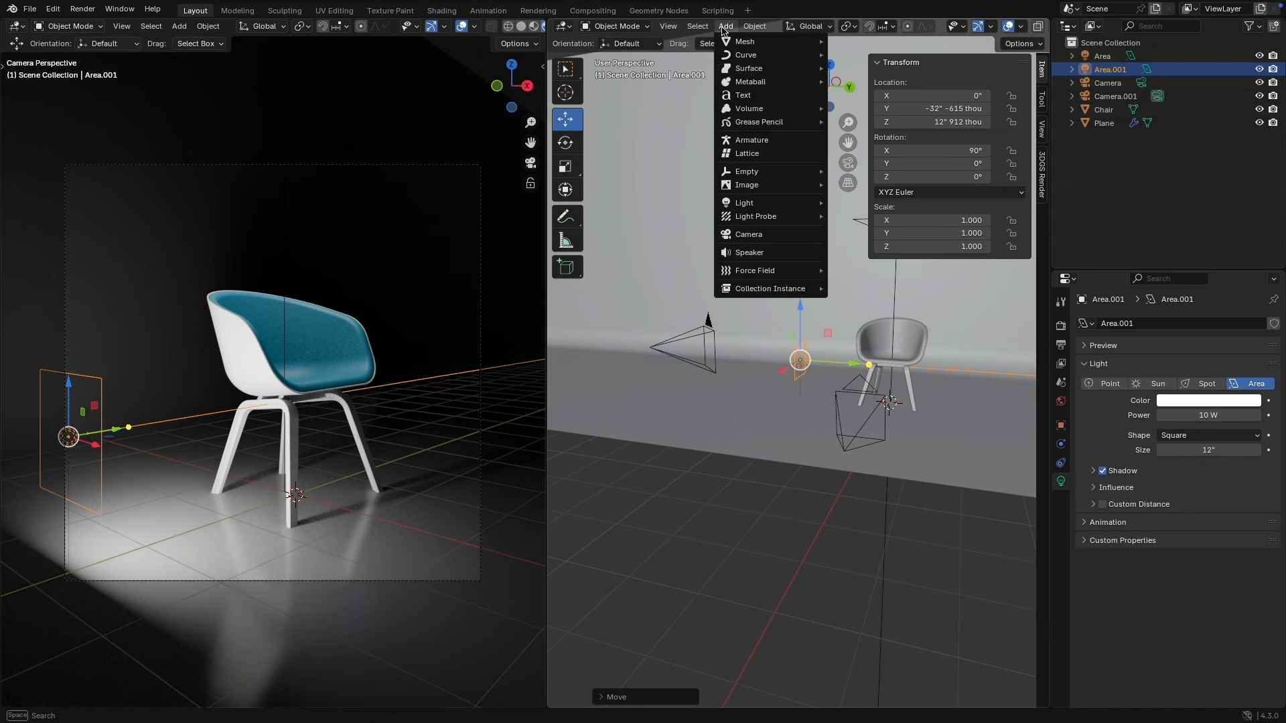
mouse_move(773, 203)
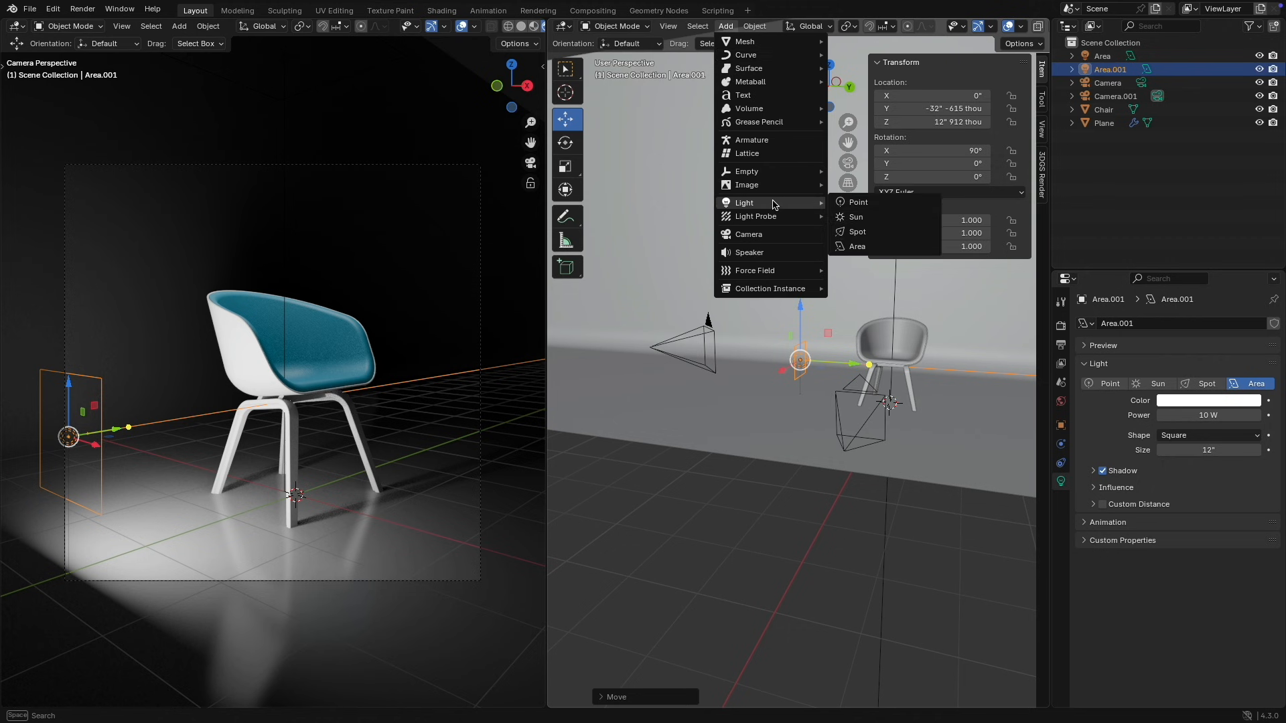
click(902, 246)
key(g)
key(y)
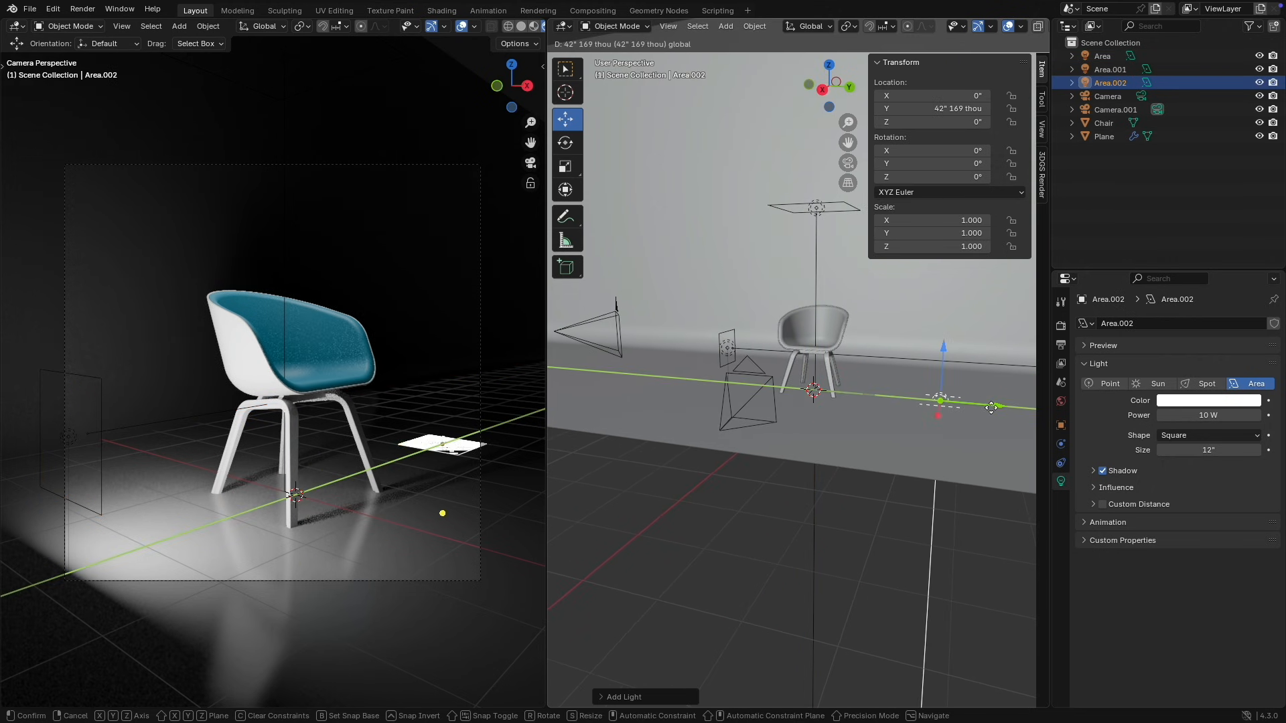
drag(991, 407, 991, 408)
drag(945, 351, 946, 312)
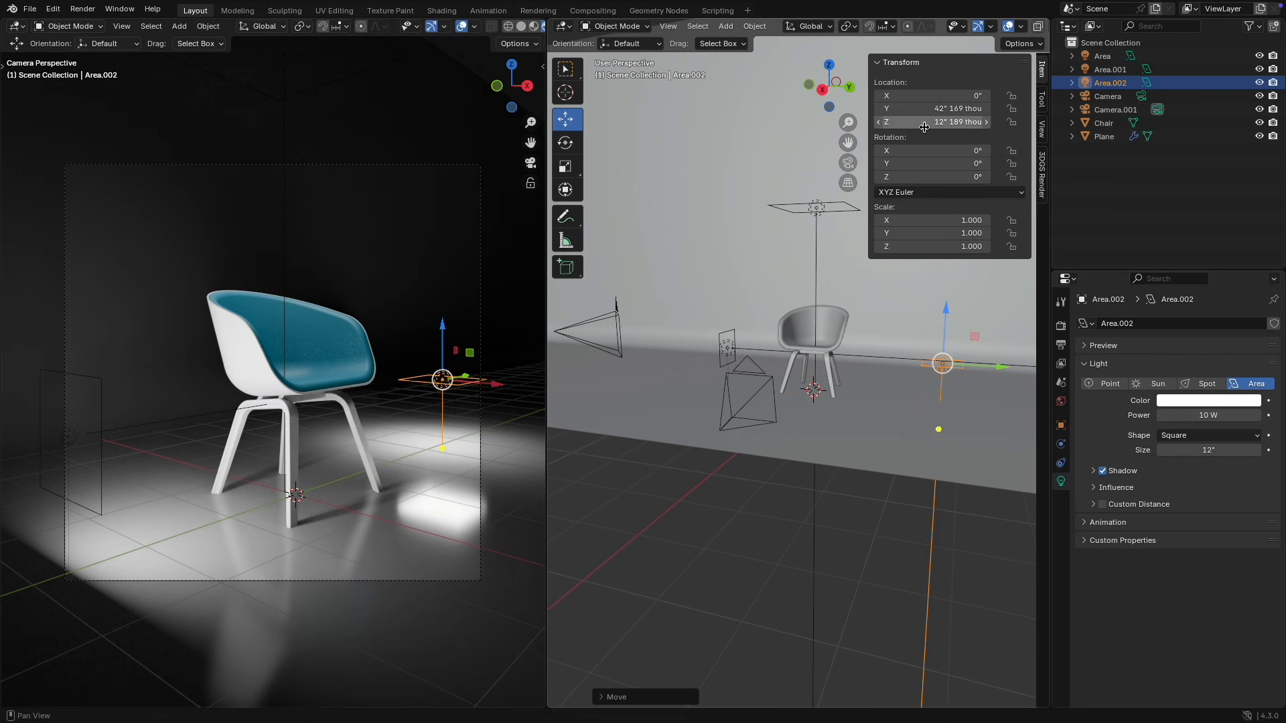
Step: Set the new area light's X rotation to -90° so it faces the chair
drag(909, 151, 852, 151)
click(910, 150)
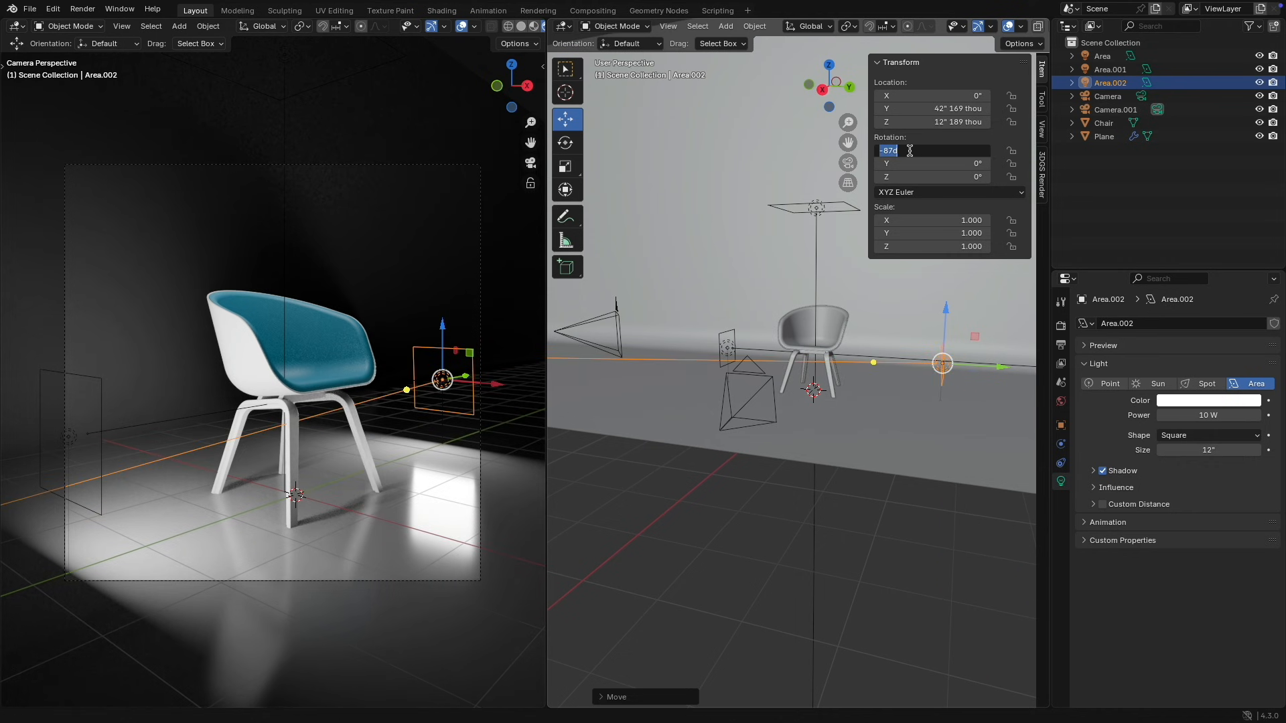
text(-90)
key(Return)
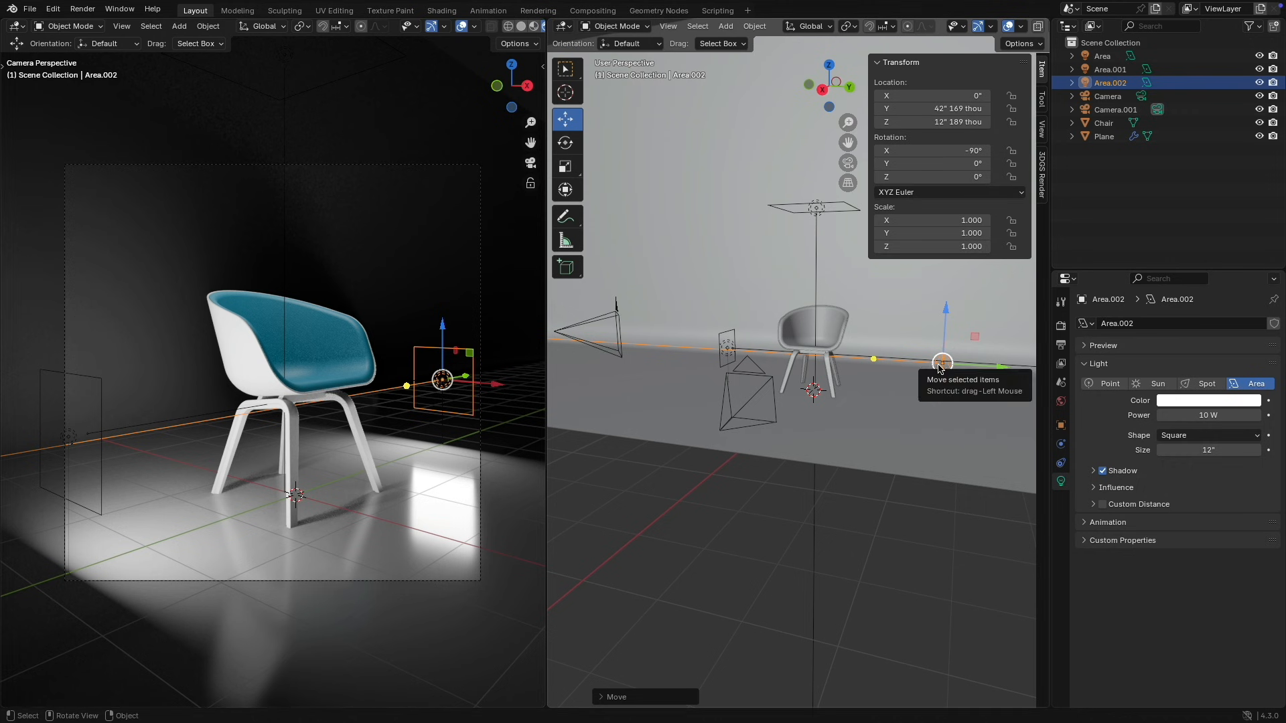
Step: Rename the light Area.002 as Area R and the light Area.001 as Area L
double_click(1111, 84)
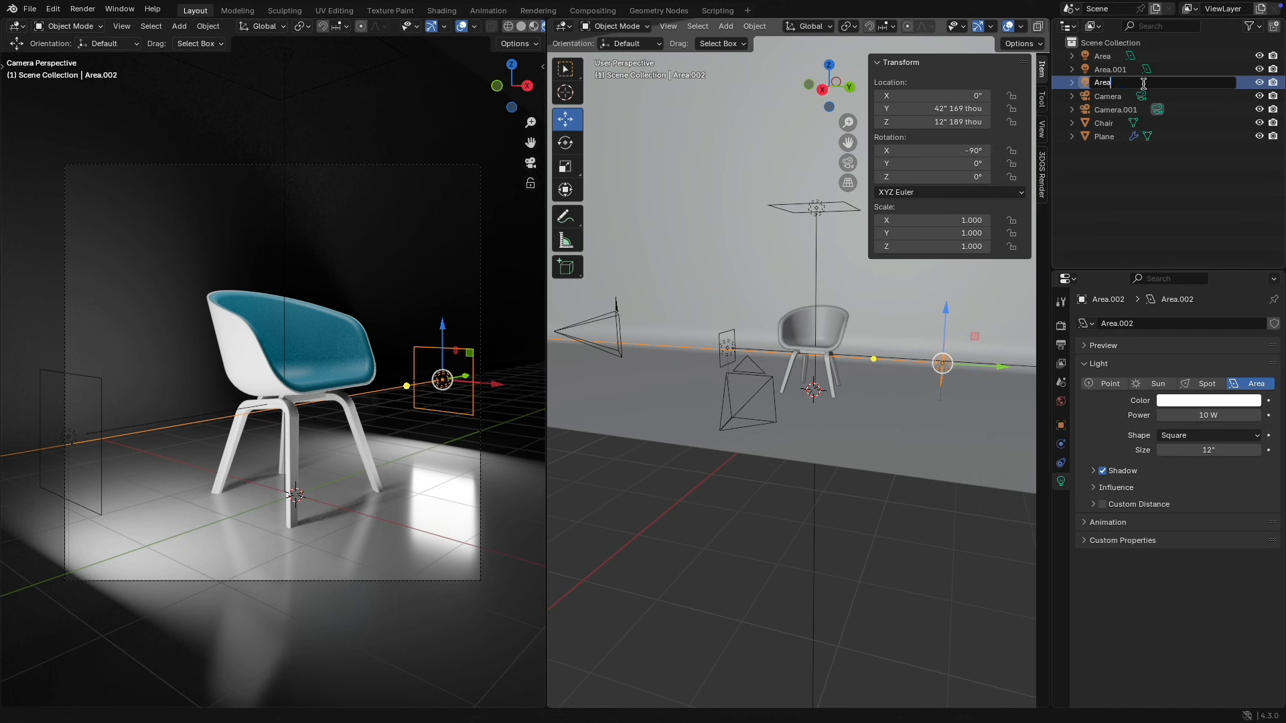
text(R)
key(Return)
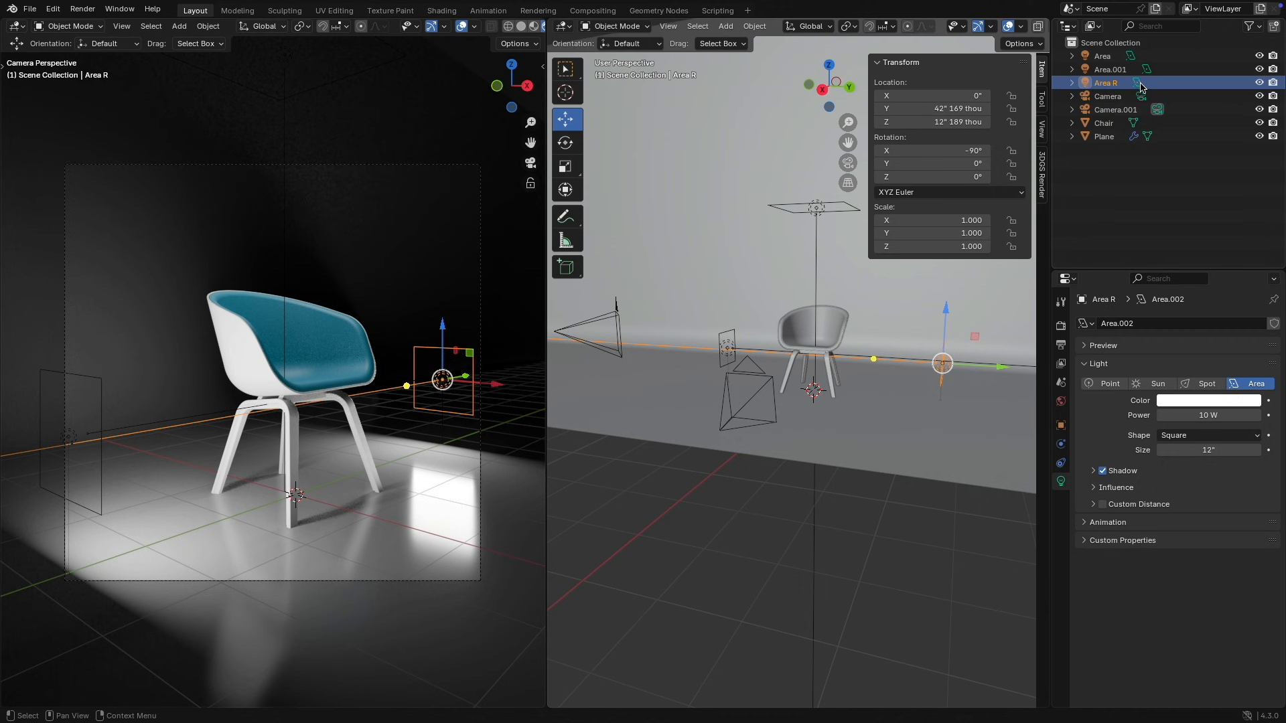
double_click(1143, 70)
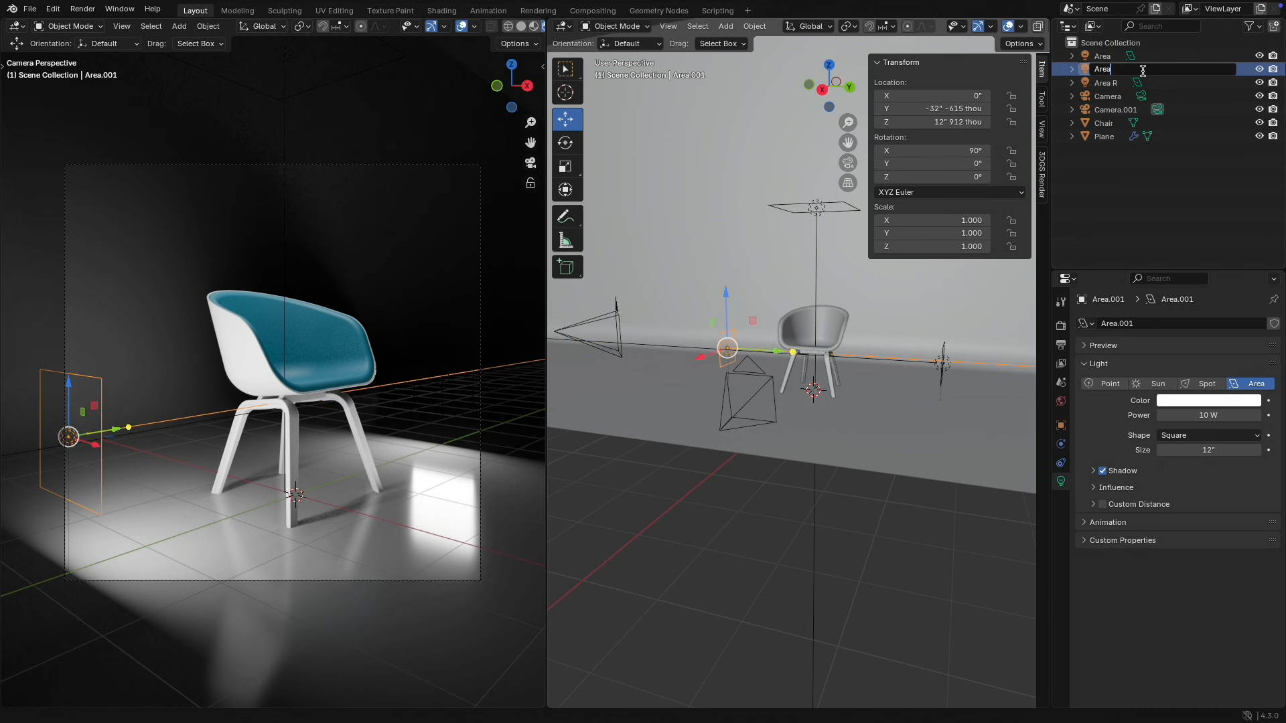
text(L)
key(Return)
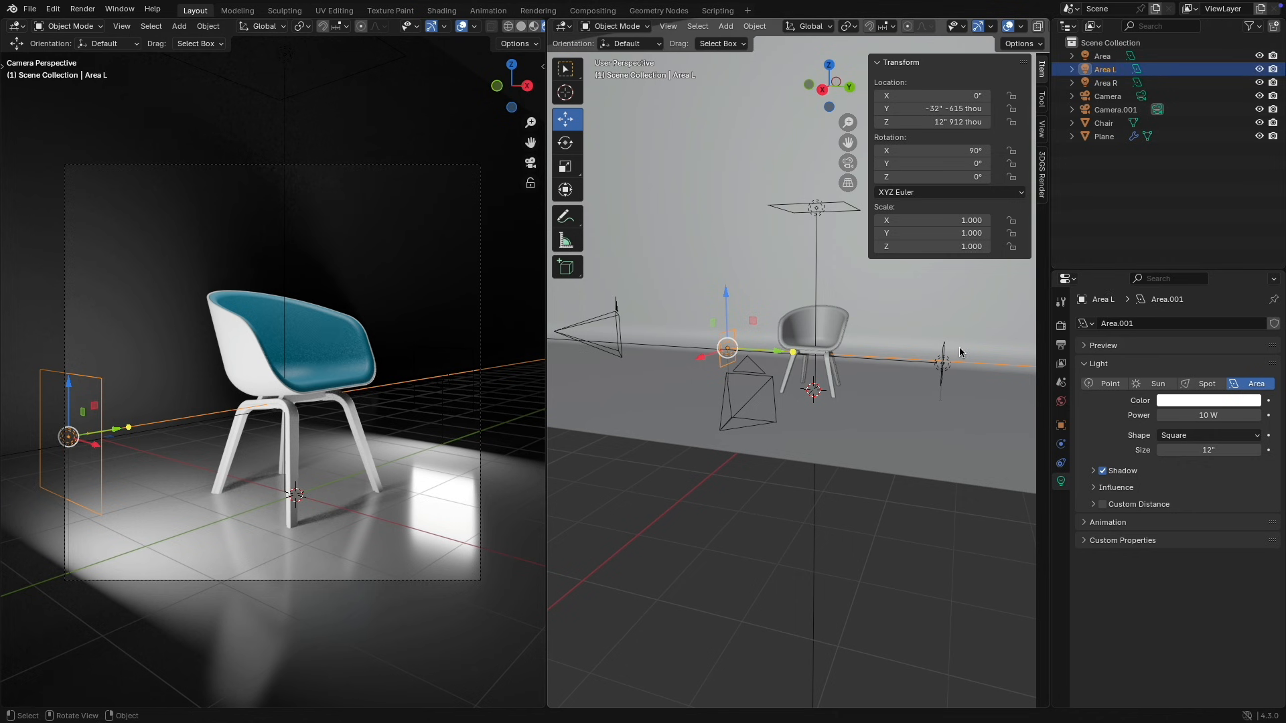
Step: Rename the overhead area light as Area Top
click(940, 368)
click(833, 197)
click(835, 204)
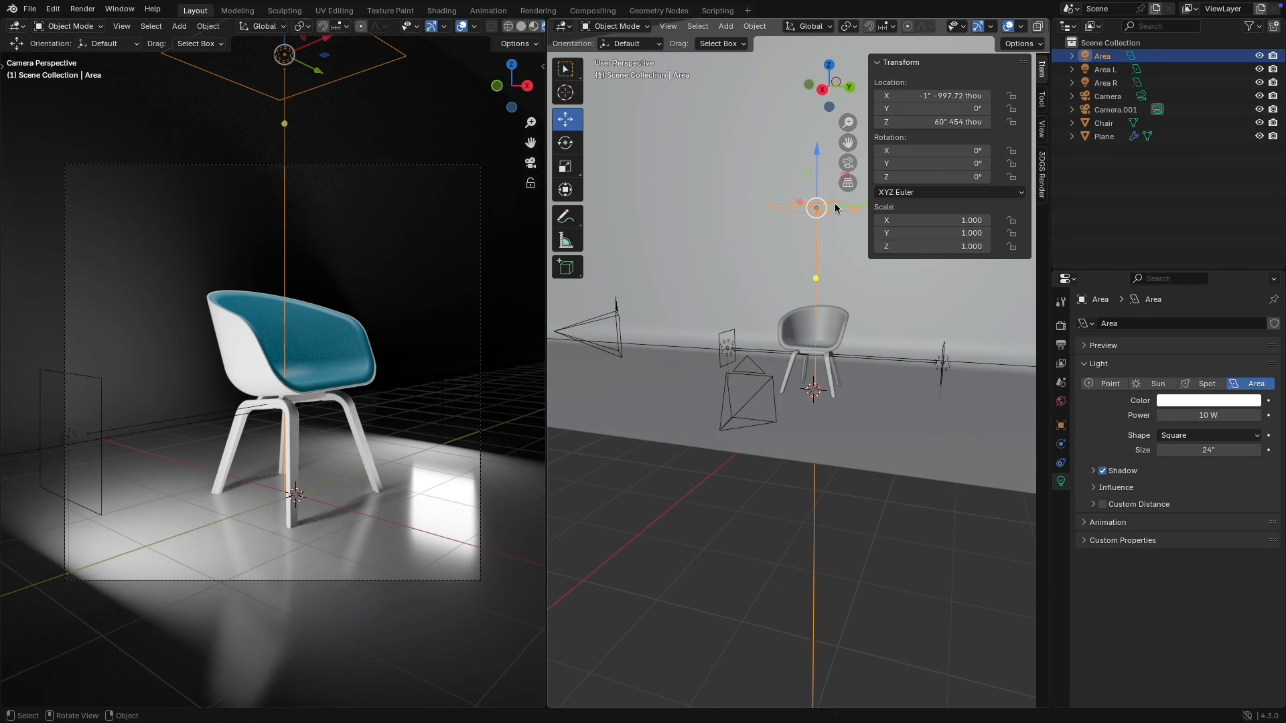
double_click(1112, 59)
click(1120, 57)
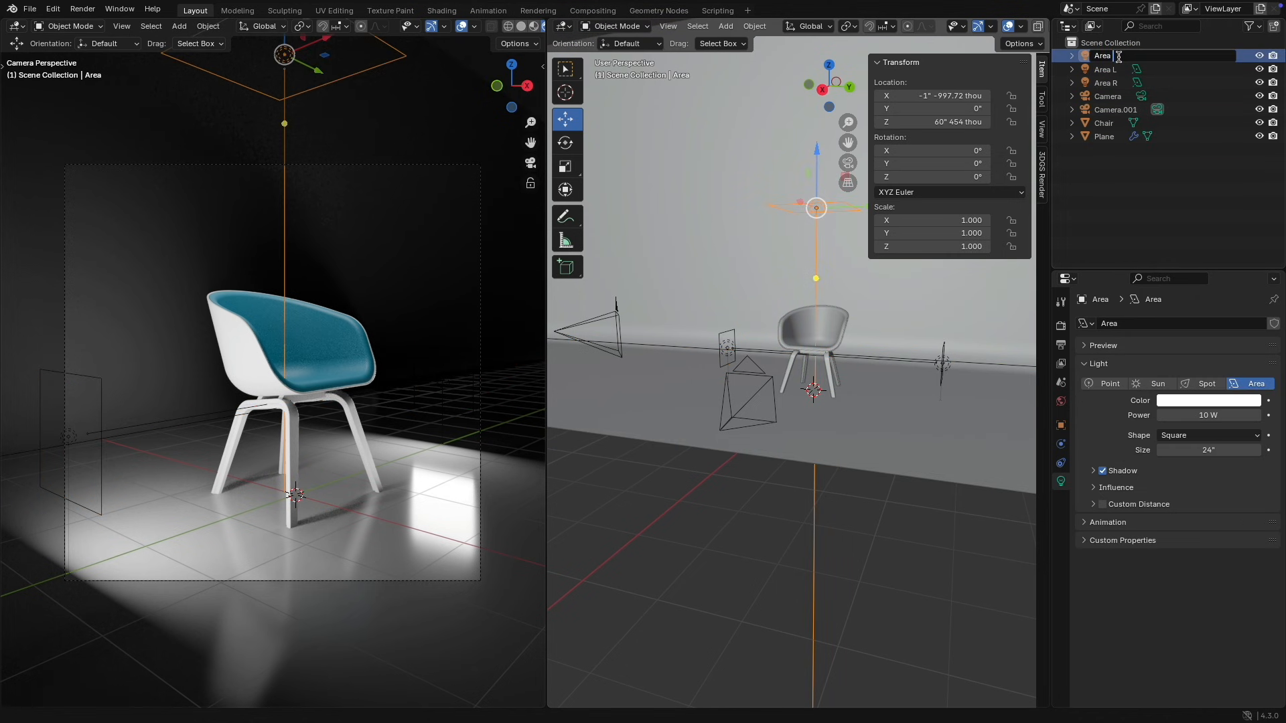
text(Top)
key(Return)
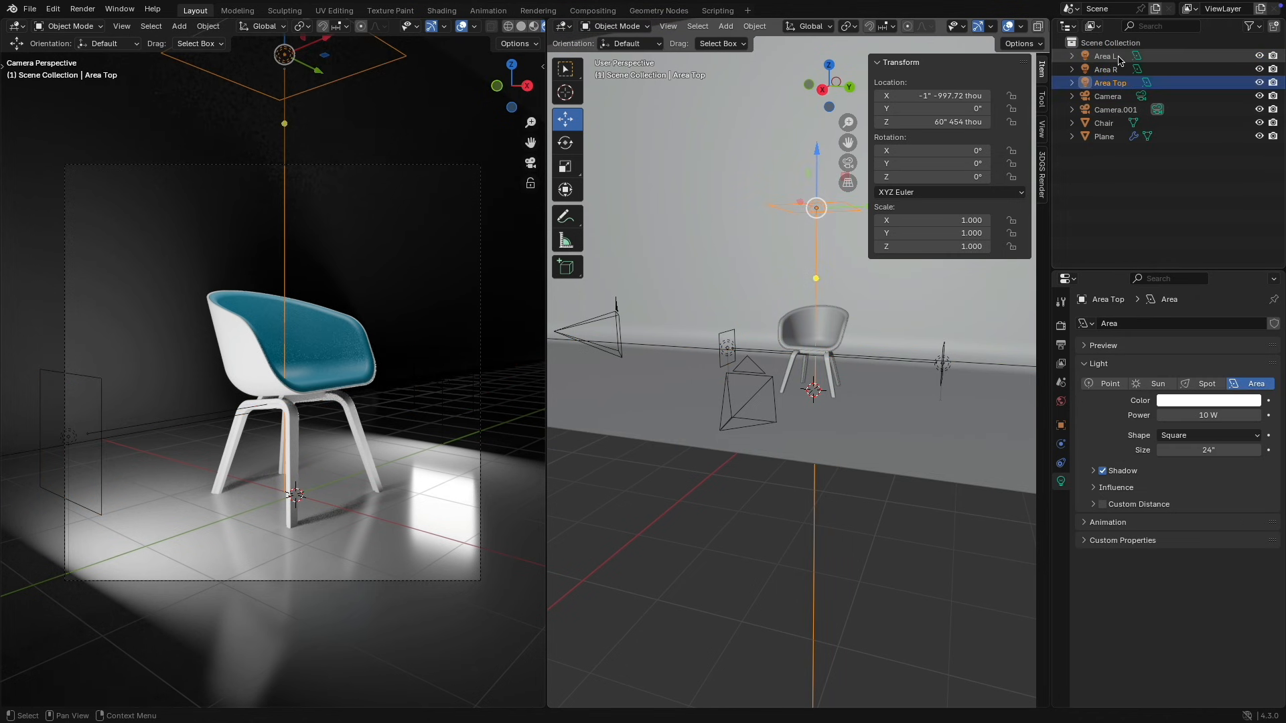
Step: Hide Area L in the viewport and in renders, and set Area R's power to 20.5 W
click(1260, 56)
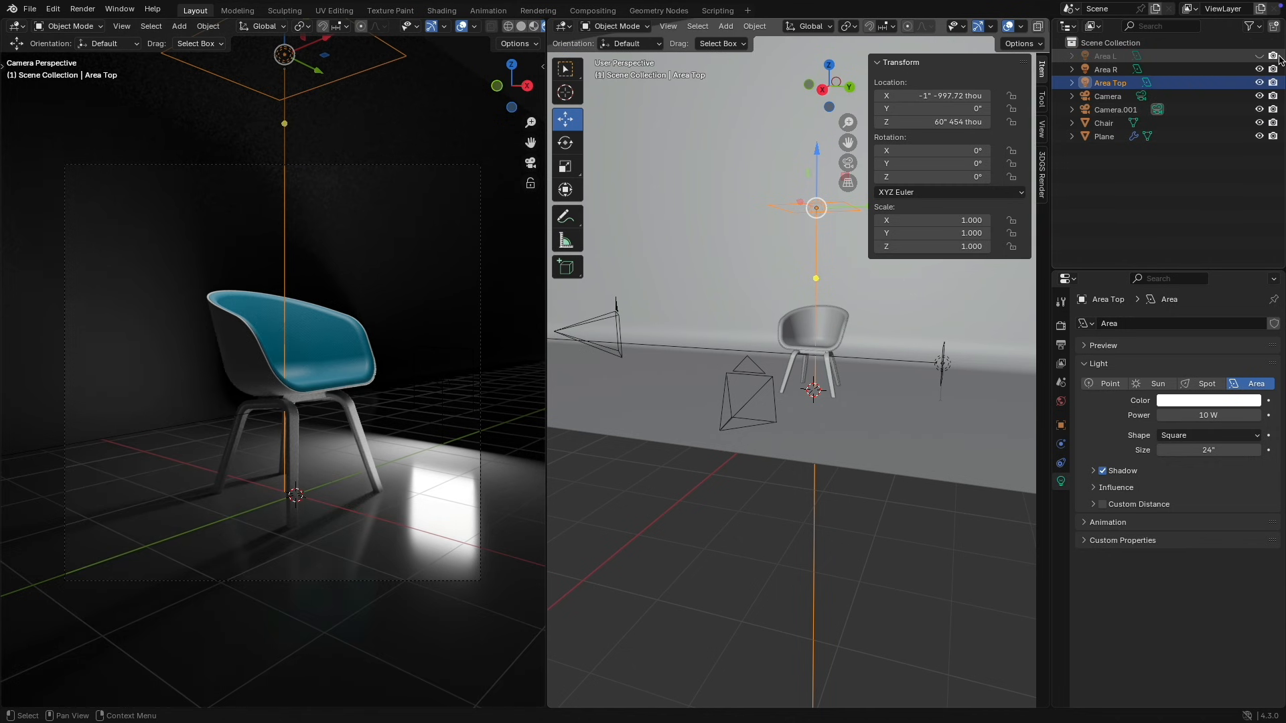
click(1273, 56)
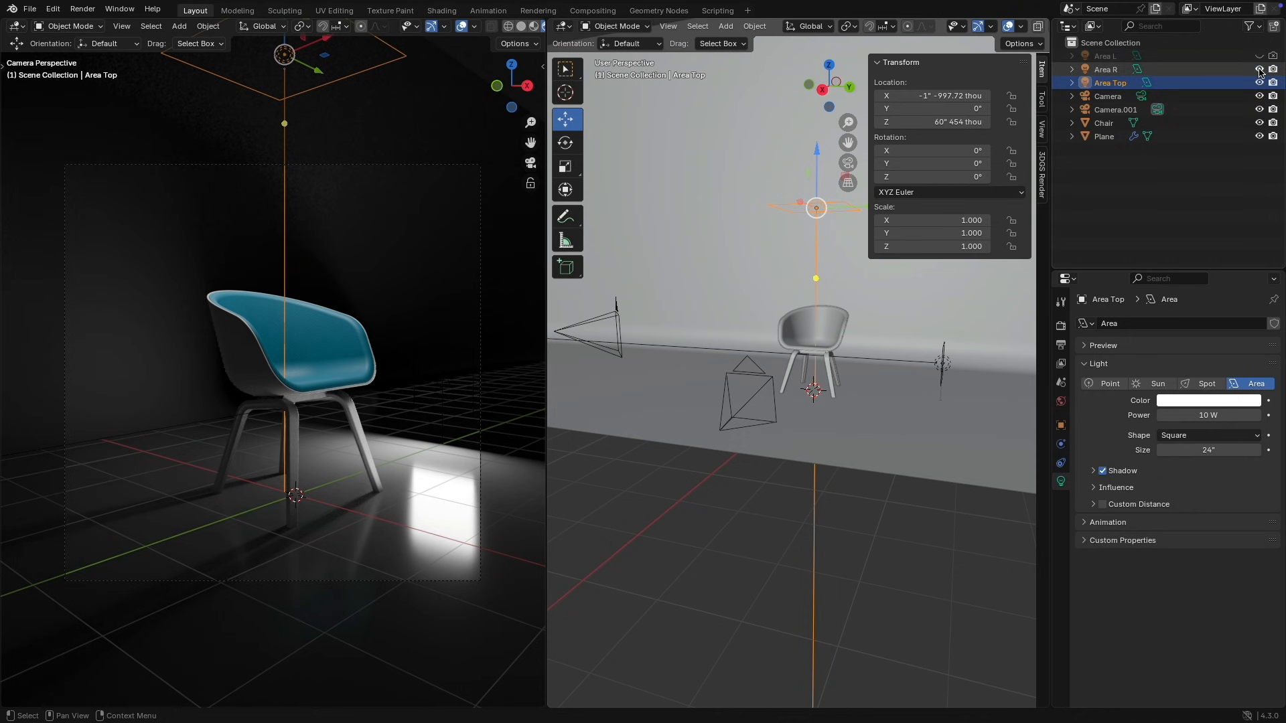
click(944, 365)
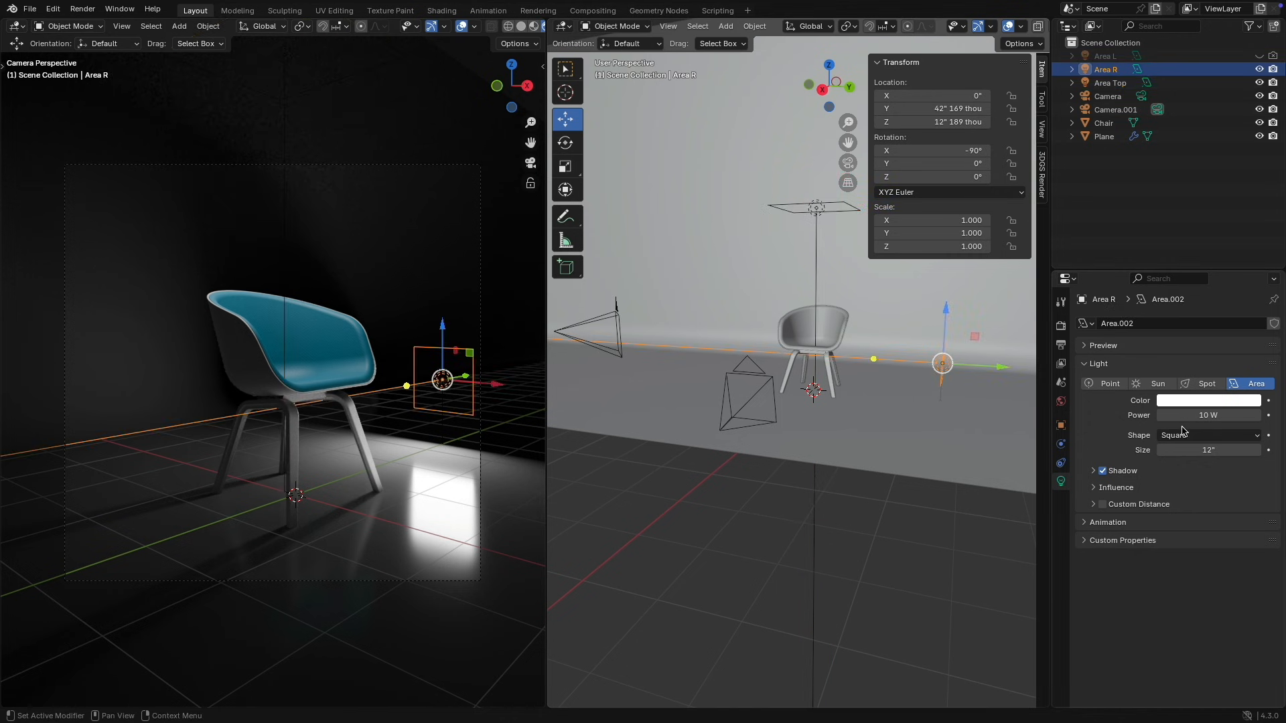
drag(1193, 416, 1243, 416)
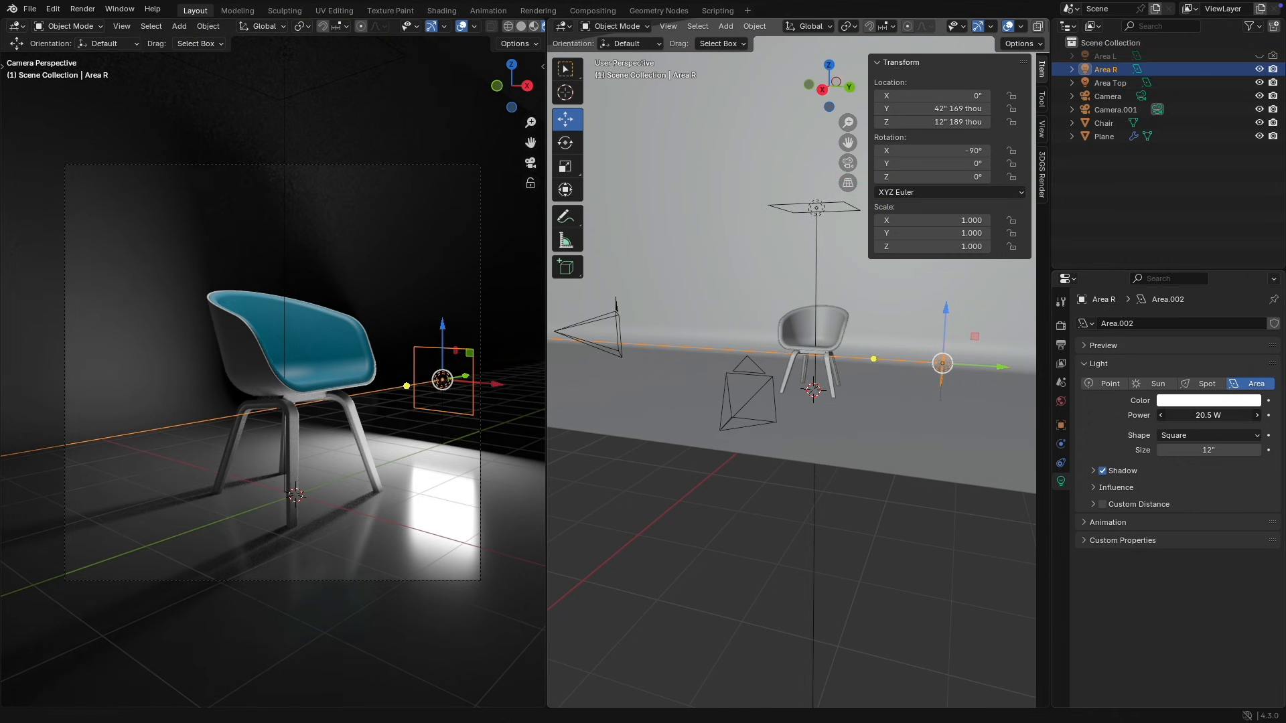
Step: Hide Area Top in the viewport and move Area R to about 6.9 inches along X and 18.4 inches along Z
click(1259, 82)
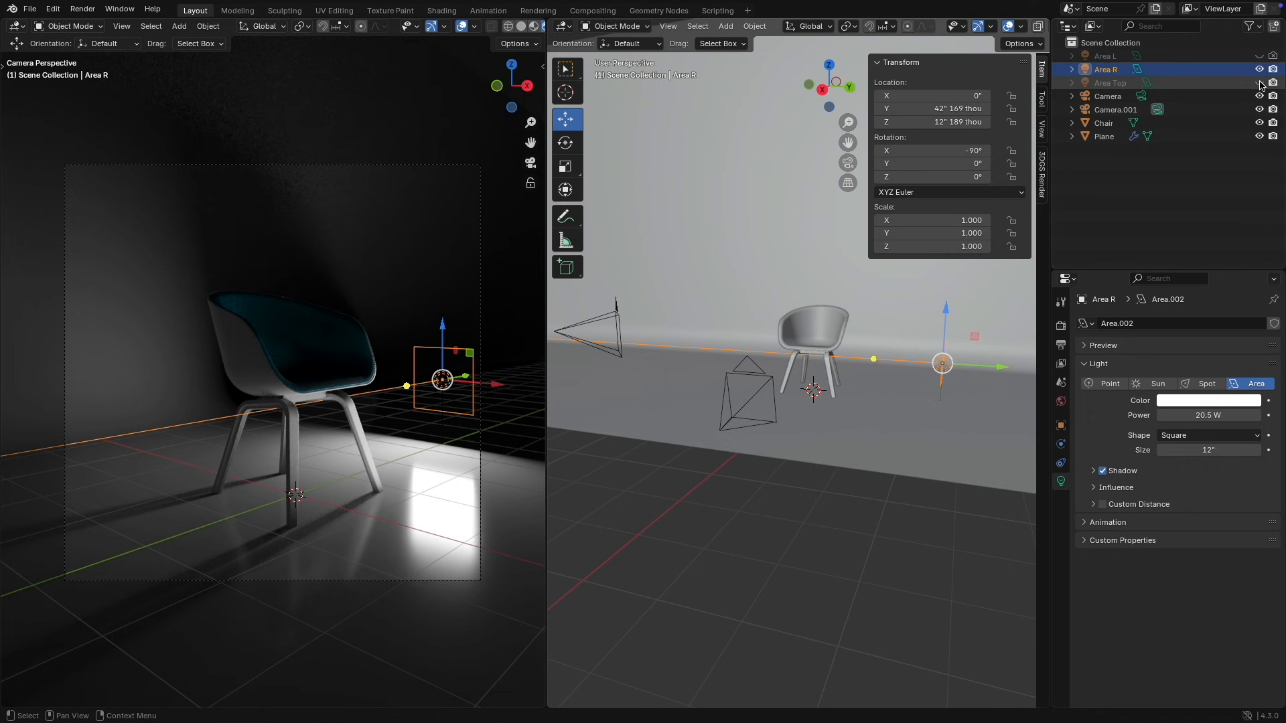
drag(446, 328, 450, 291)
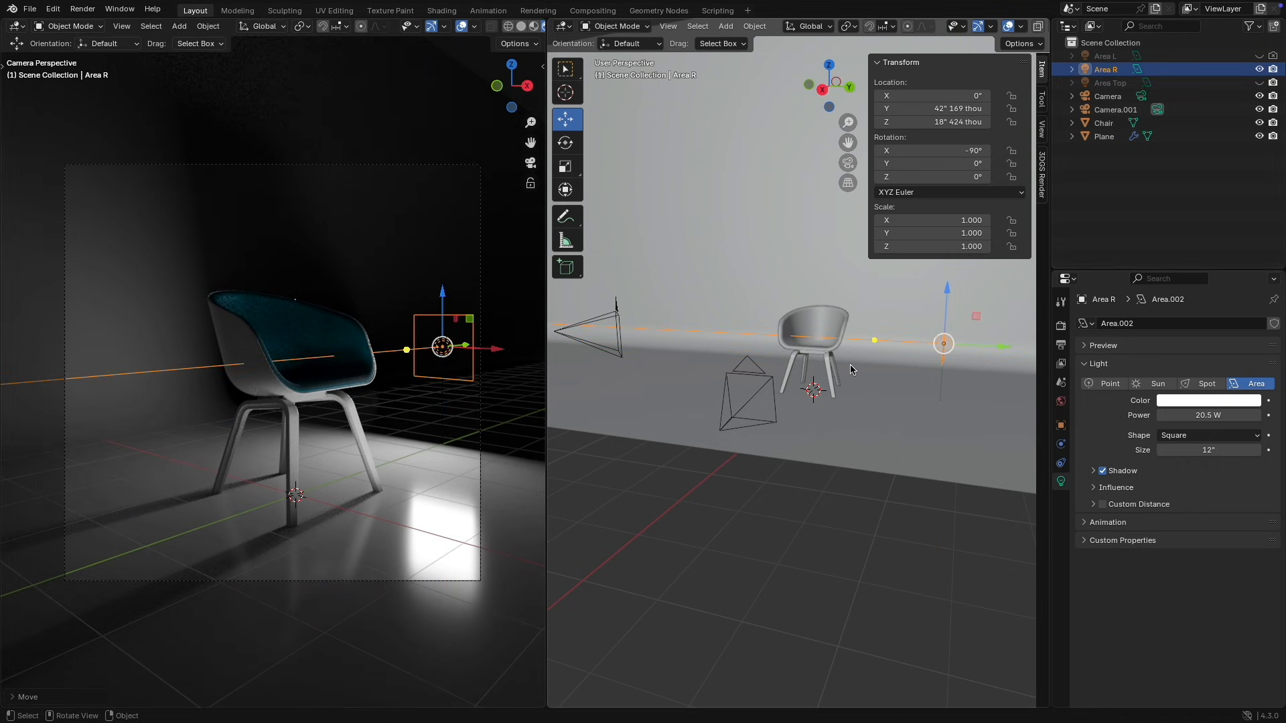
middle_drag(851, 369, 895, 465)
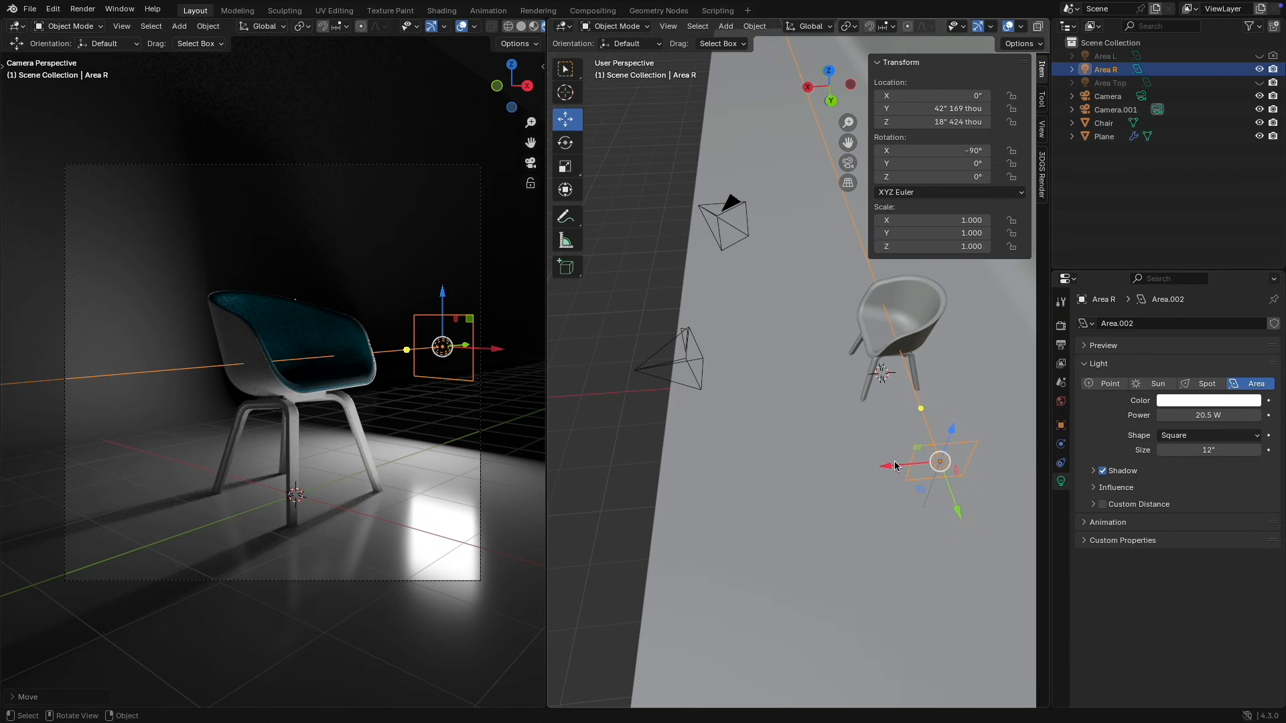
drag(895, 464, 845, 468)
Step: Try sizes of 16 and 2 inches for Area R, and set its size to 24 inches
double_click(1195, 449)
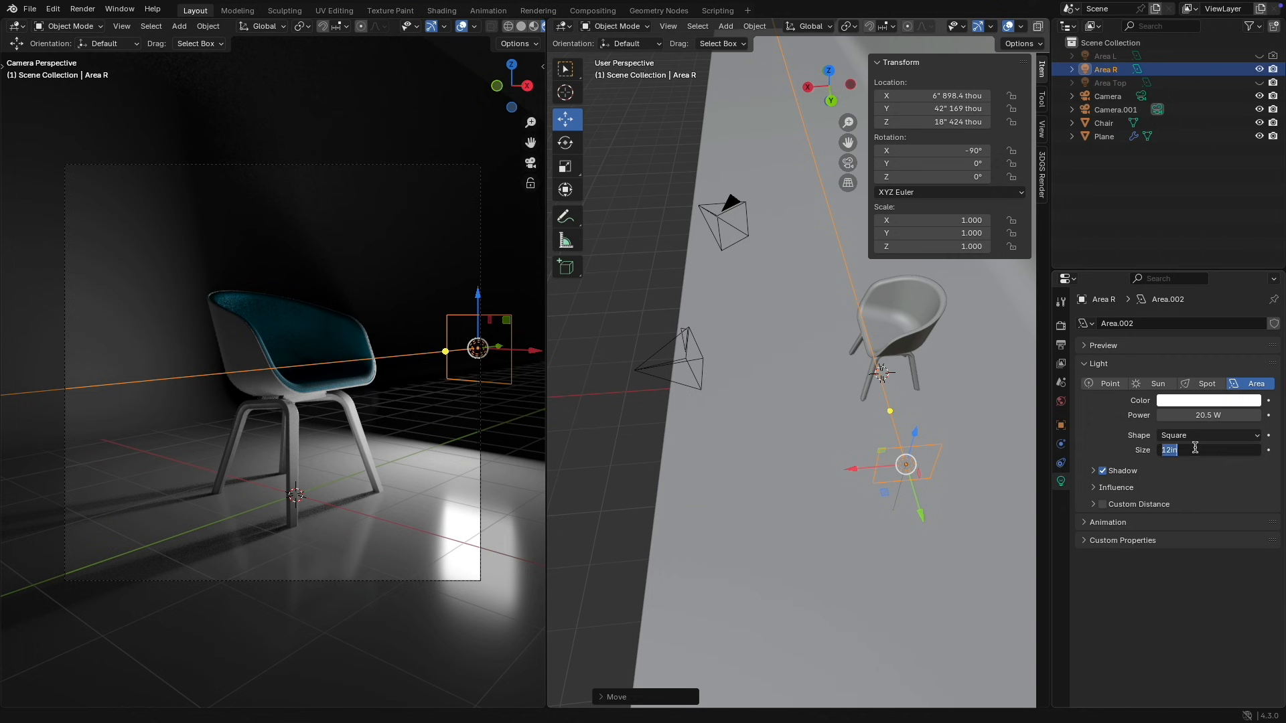
text(16)
key(Return)
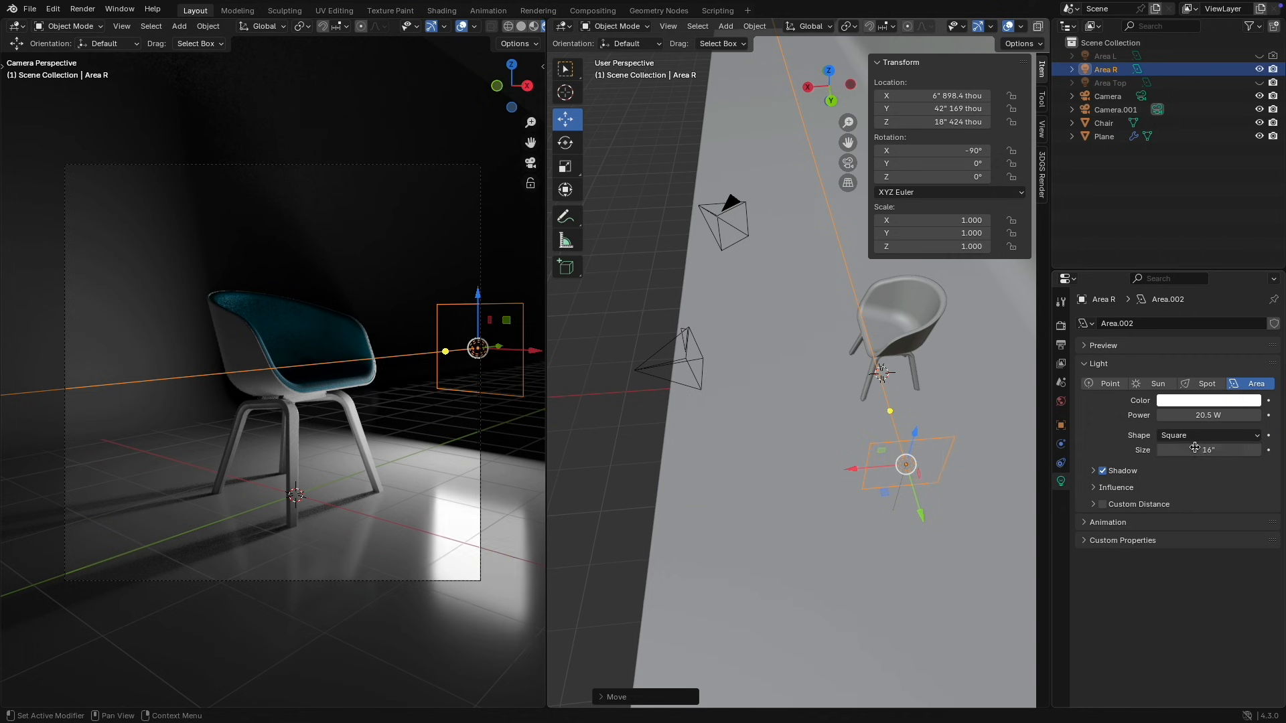
double_click(1195, 450)
text(2)
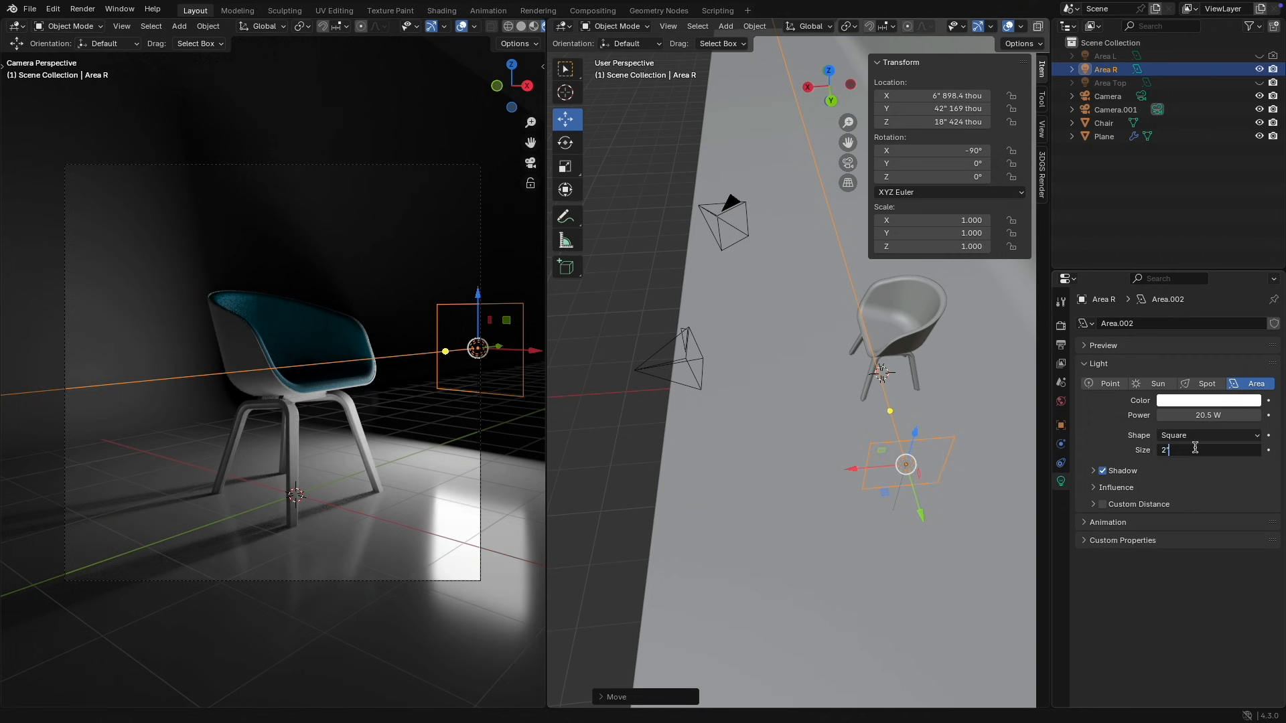
key(Return)
double_click(1195, 450)
text(2)
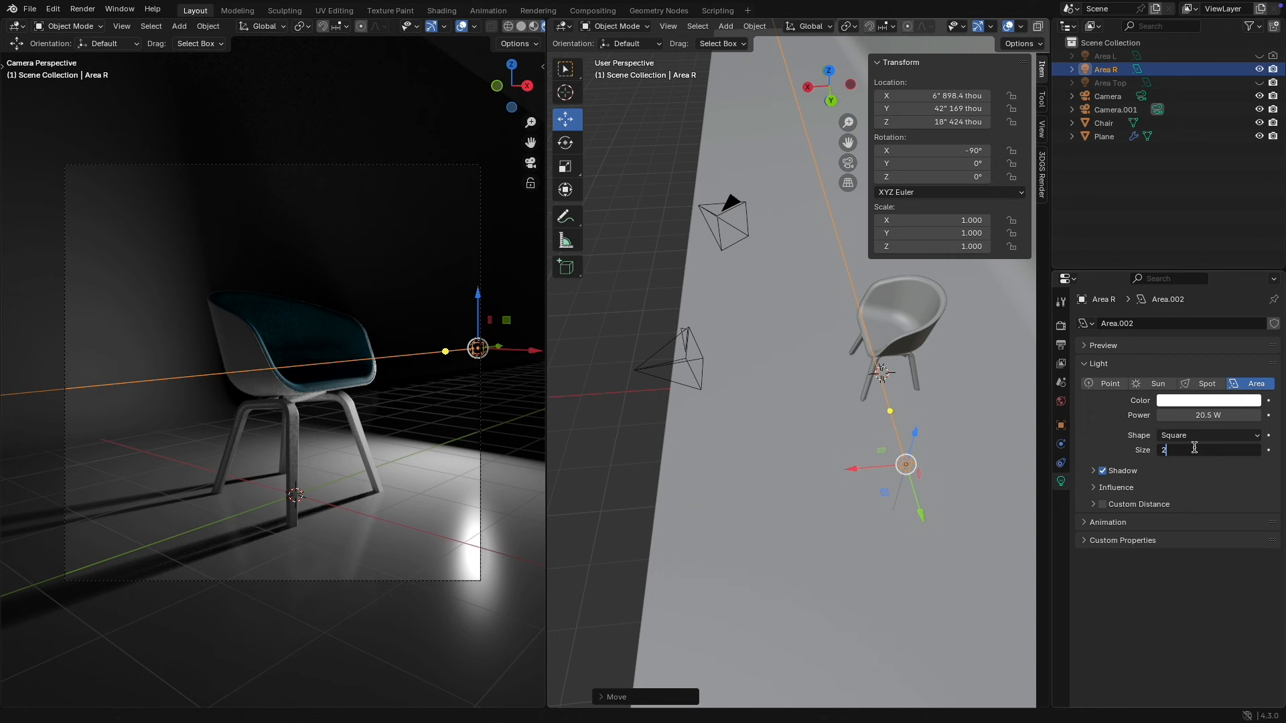
text(4)
key(Return)
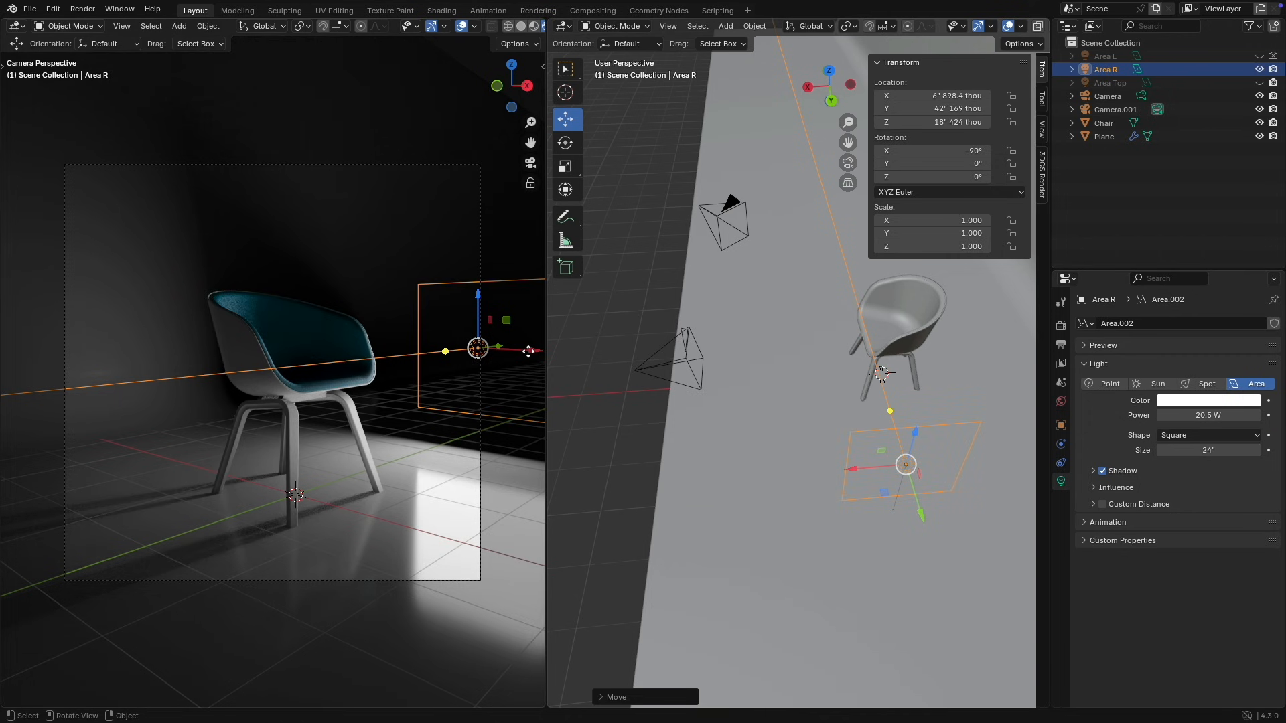
Step: Reposition Camera.001 in top view at about 37.2 inches along X and -61.8 inches along Y, turned to about 34.4° around Z
click(726, 214)
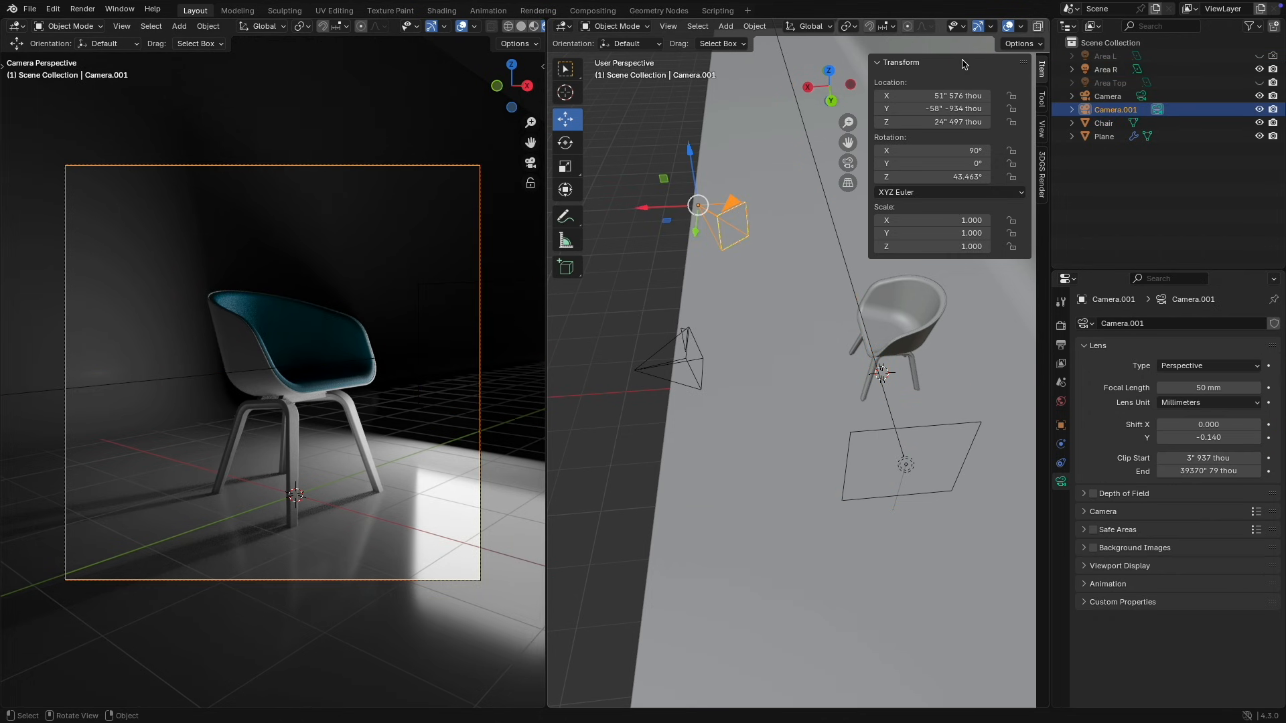
key(KP_7)
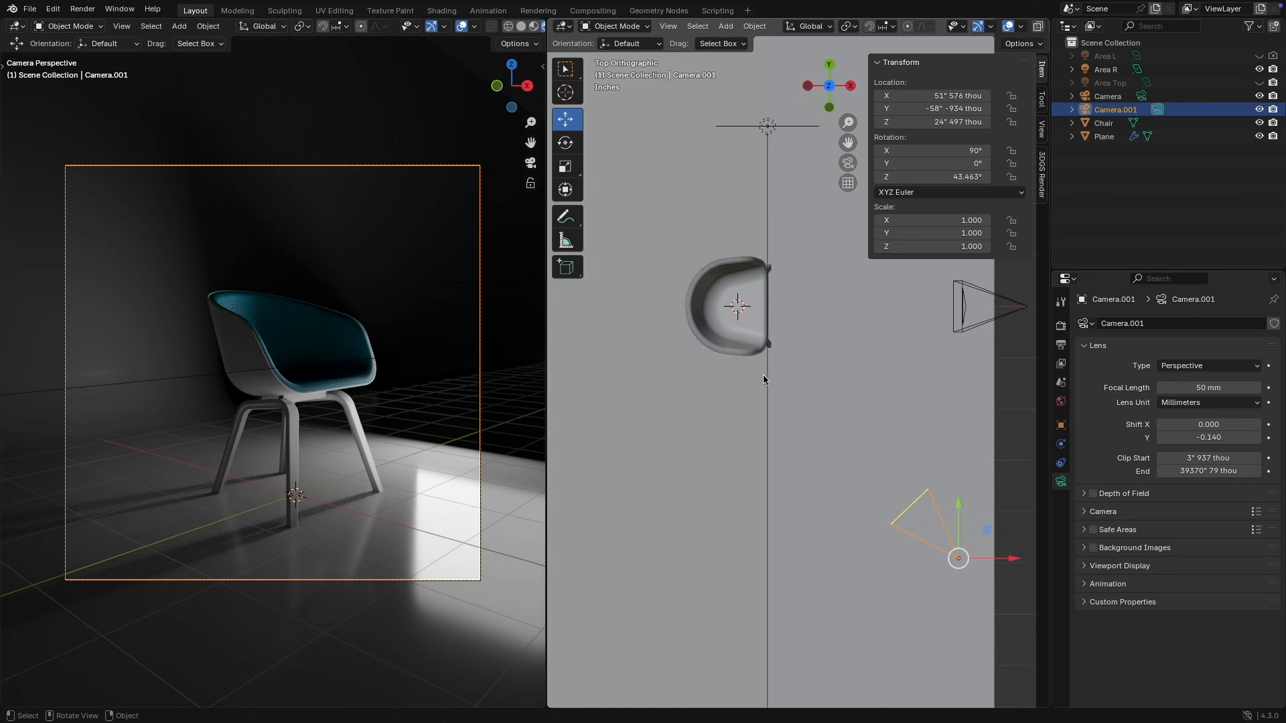
key(g)
click(814, 492)
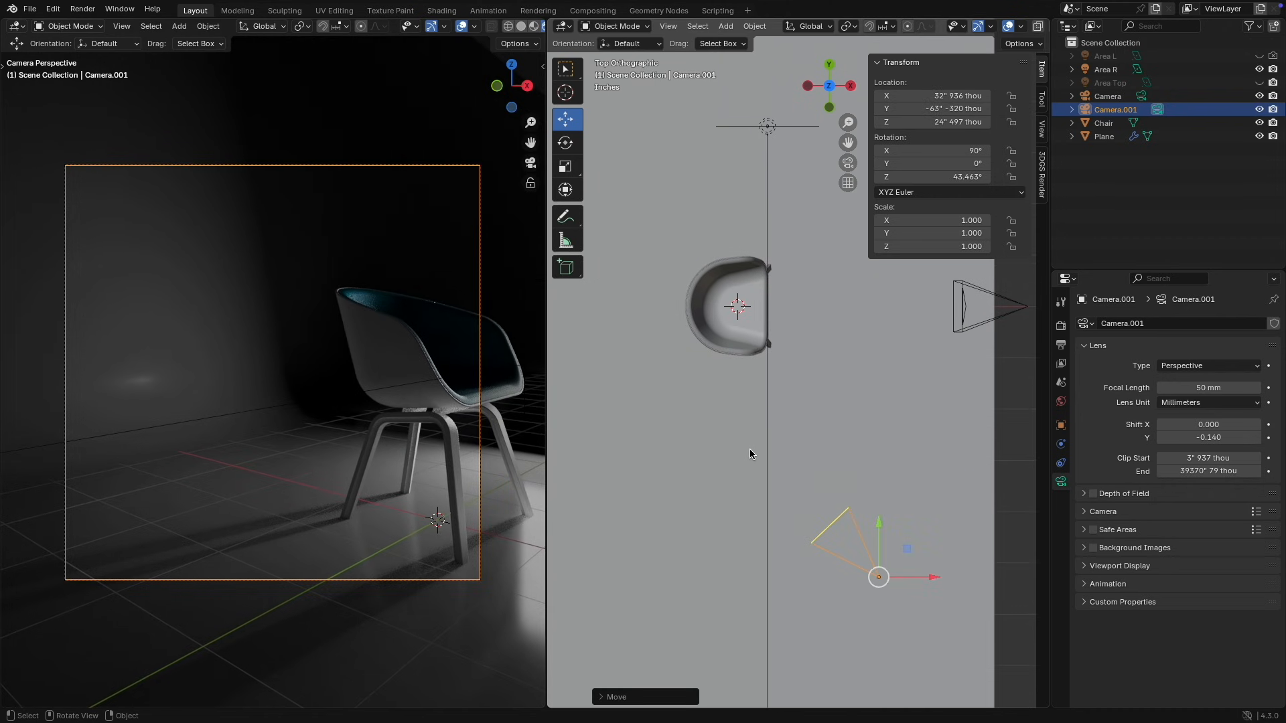
key(r)
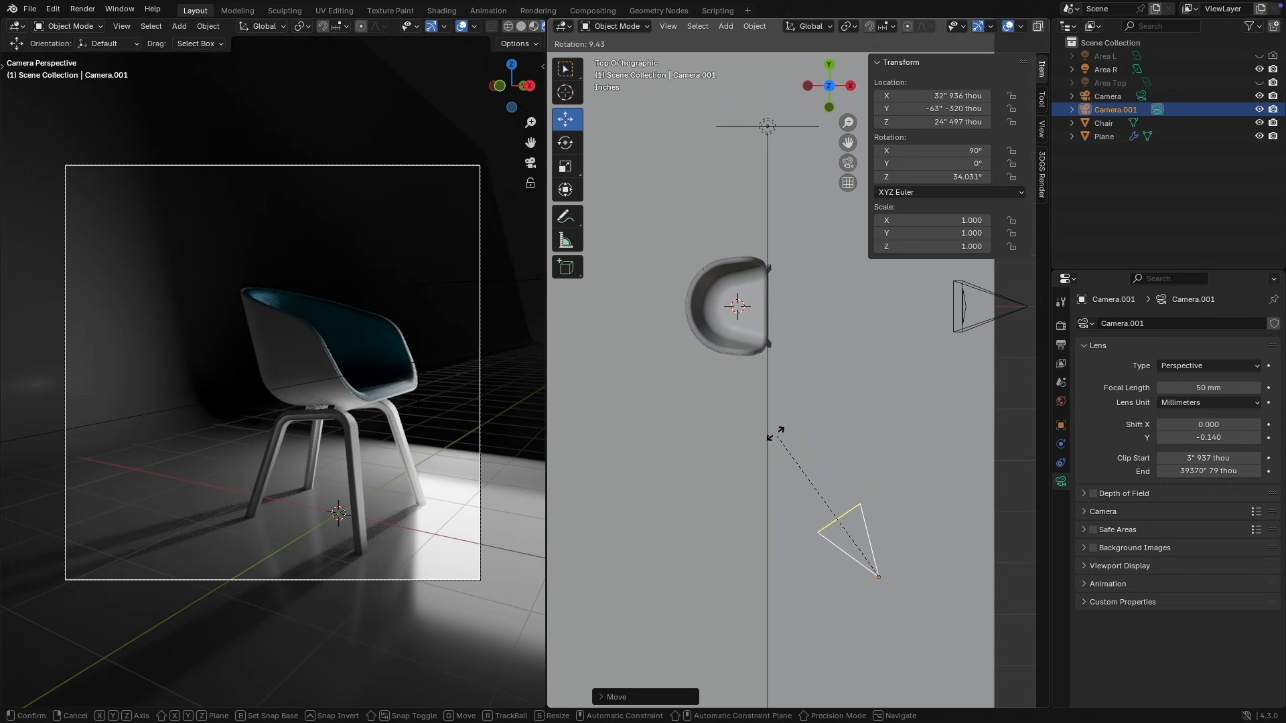
click(773, 434)
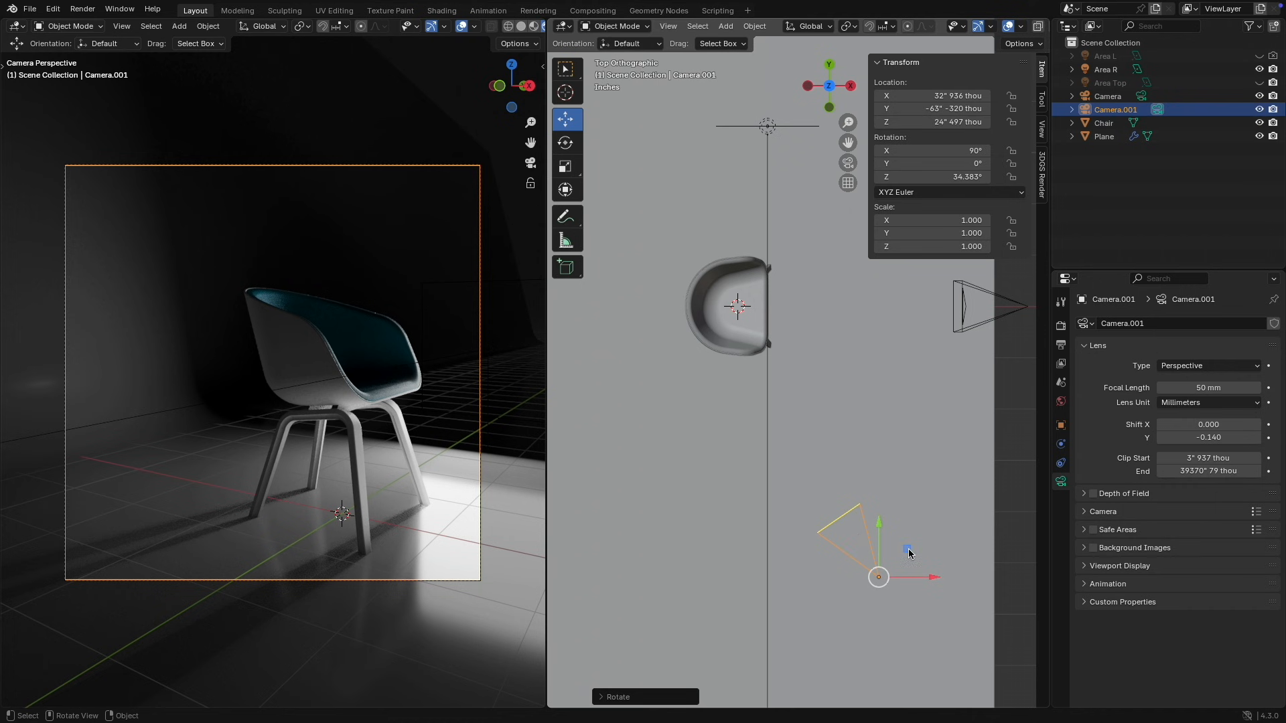
drag(909, 553, 926, 542)
scroll(362, 238, up, 5)
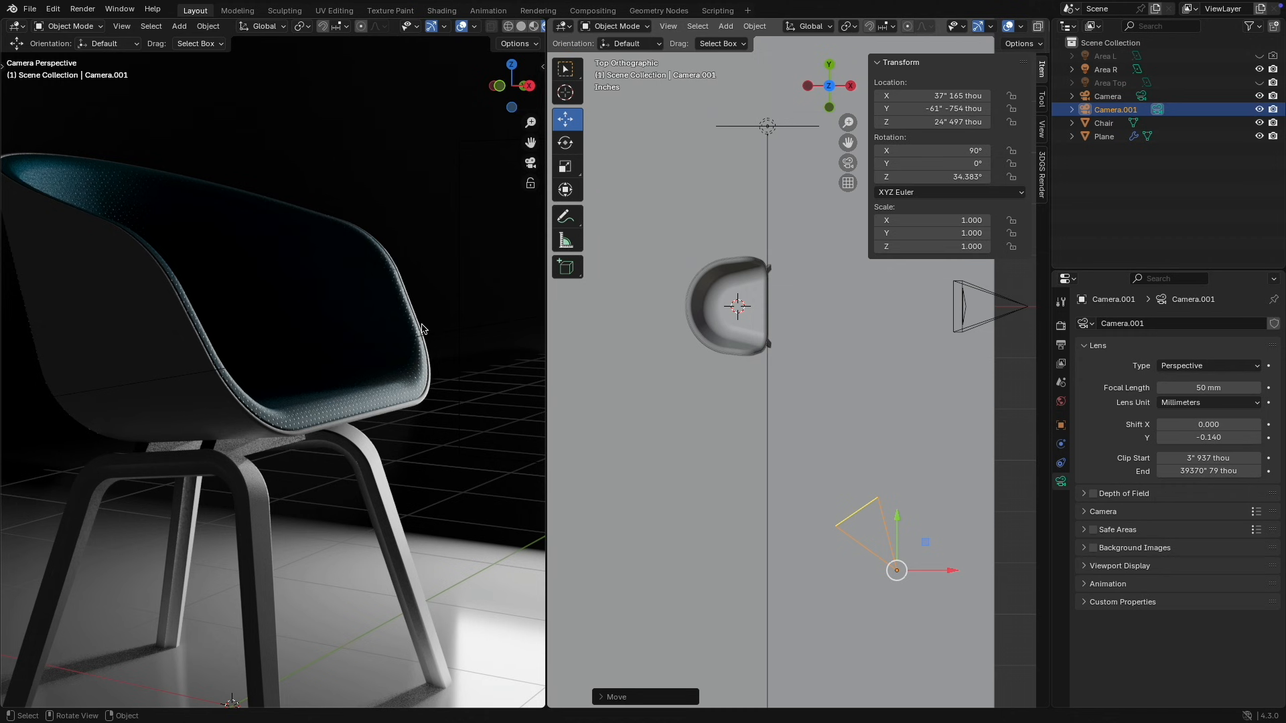
scroll(295, 415, down, 5)
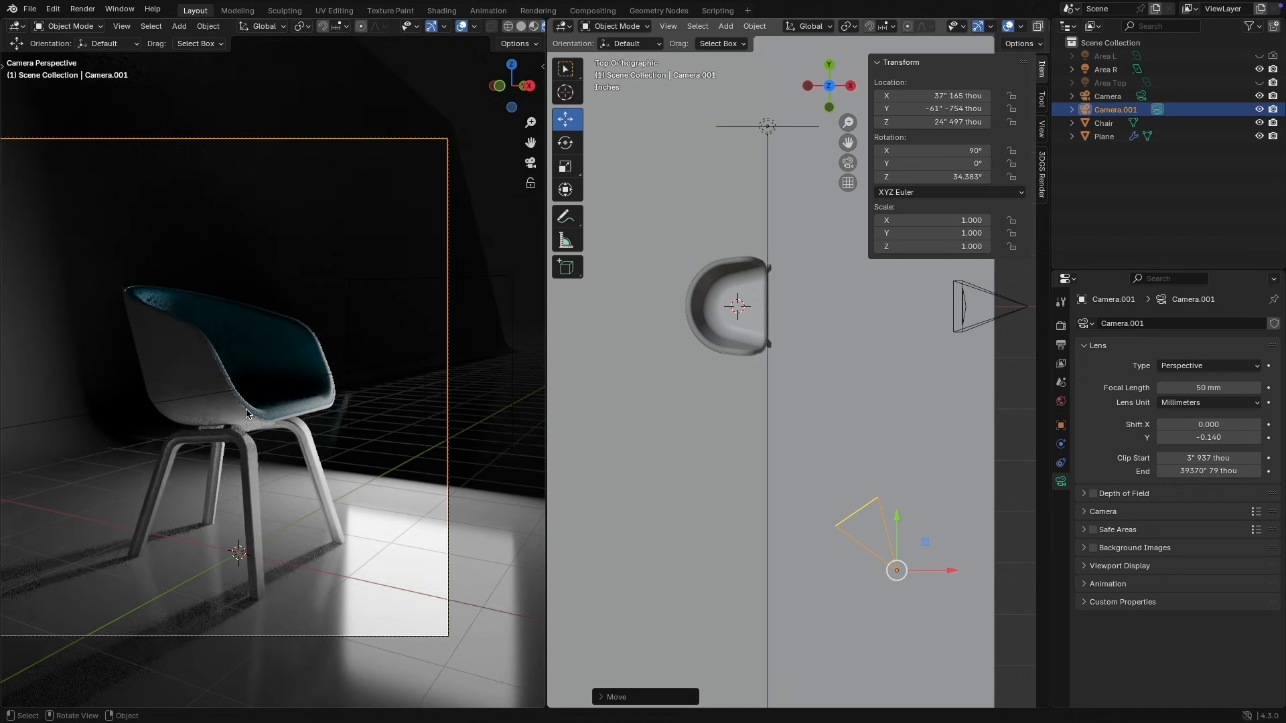
scroll(398, 379, up, 1)
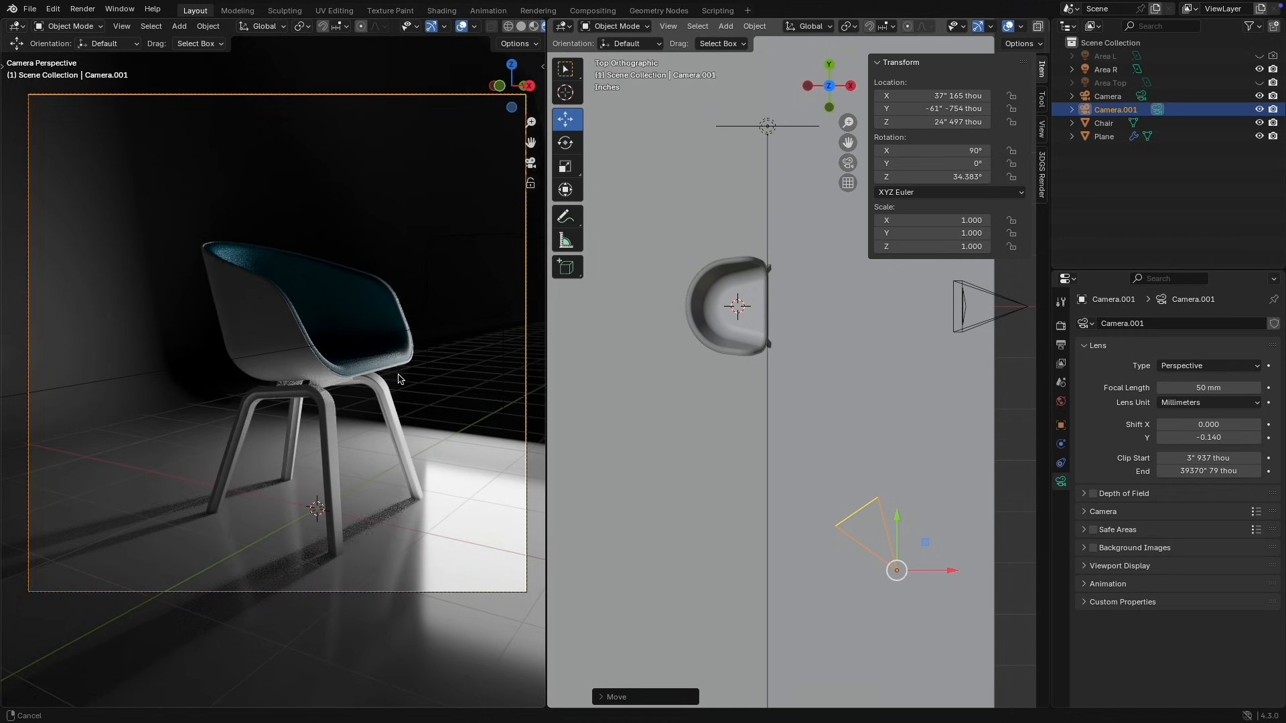
shift+middle_drag(398, 379, 377, 395)
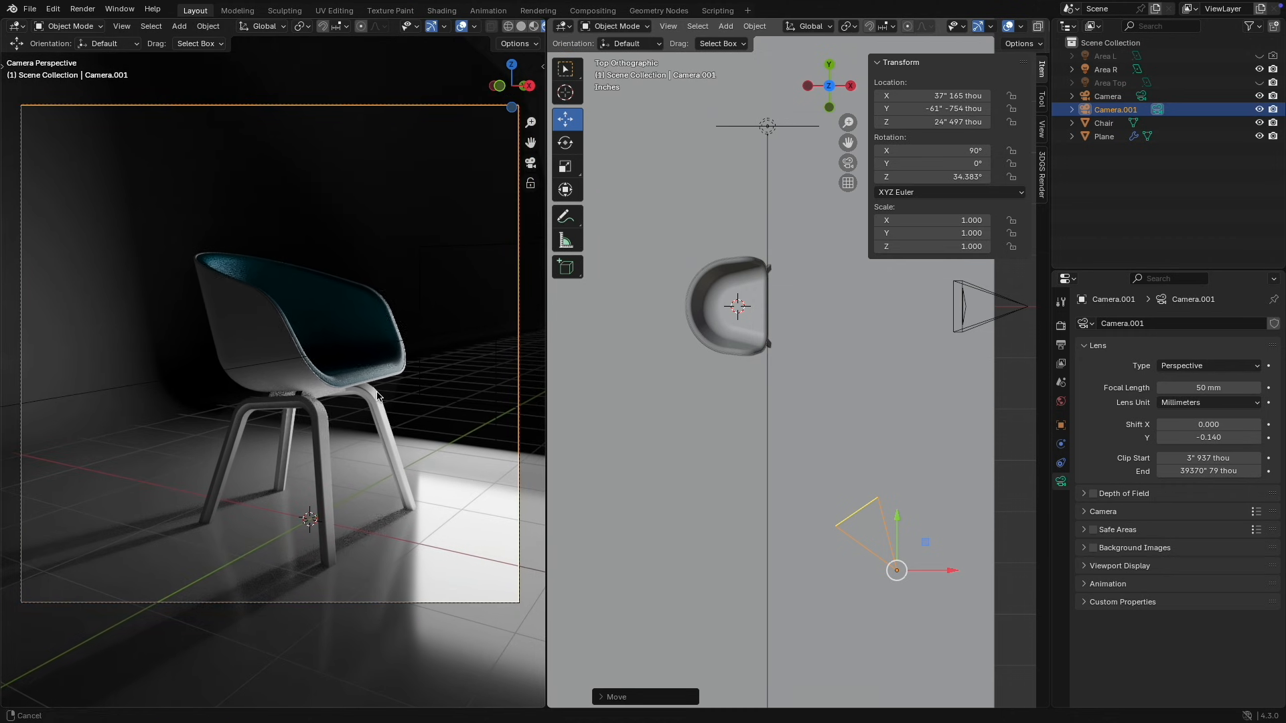
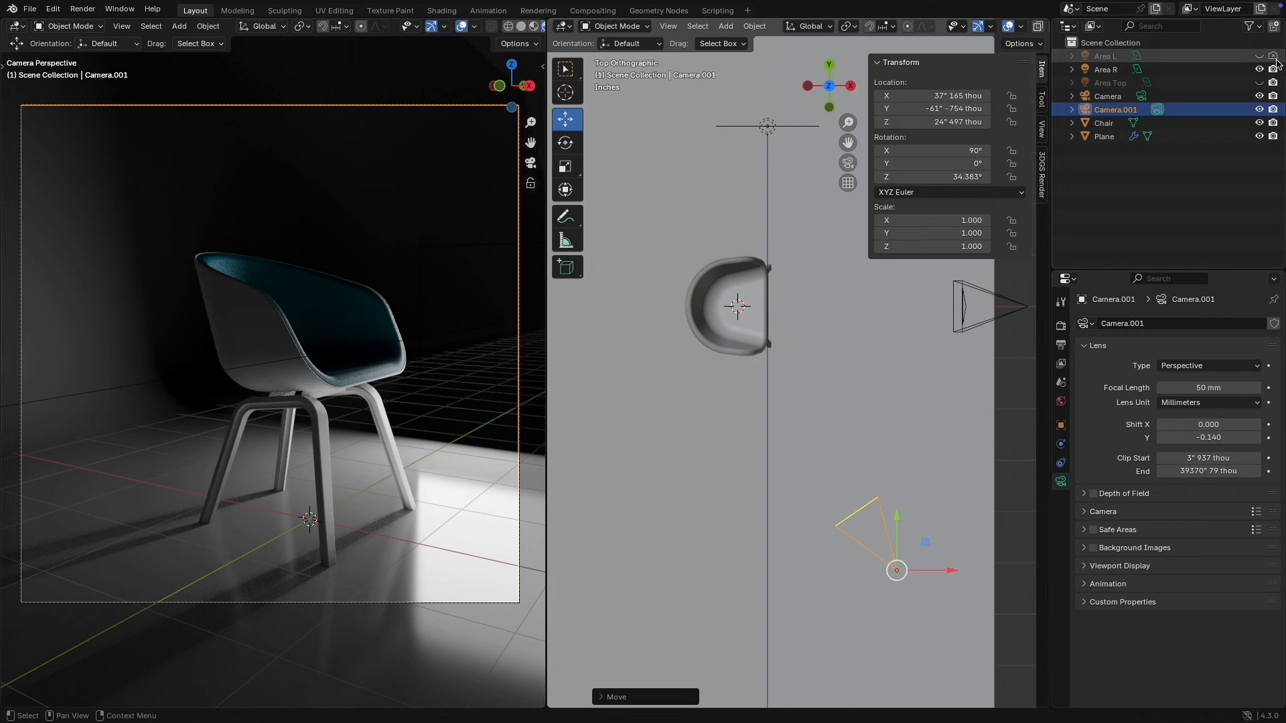
Step: Show Area Top and Area L in the viewport, and set Area L's power to 2 W
click(1259, 83)
click(1259, 56)
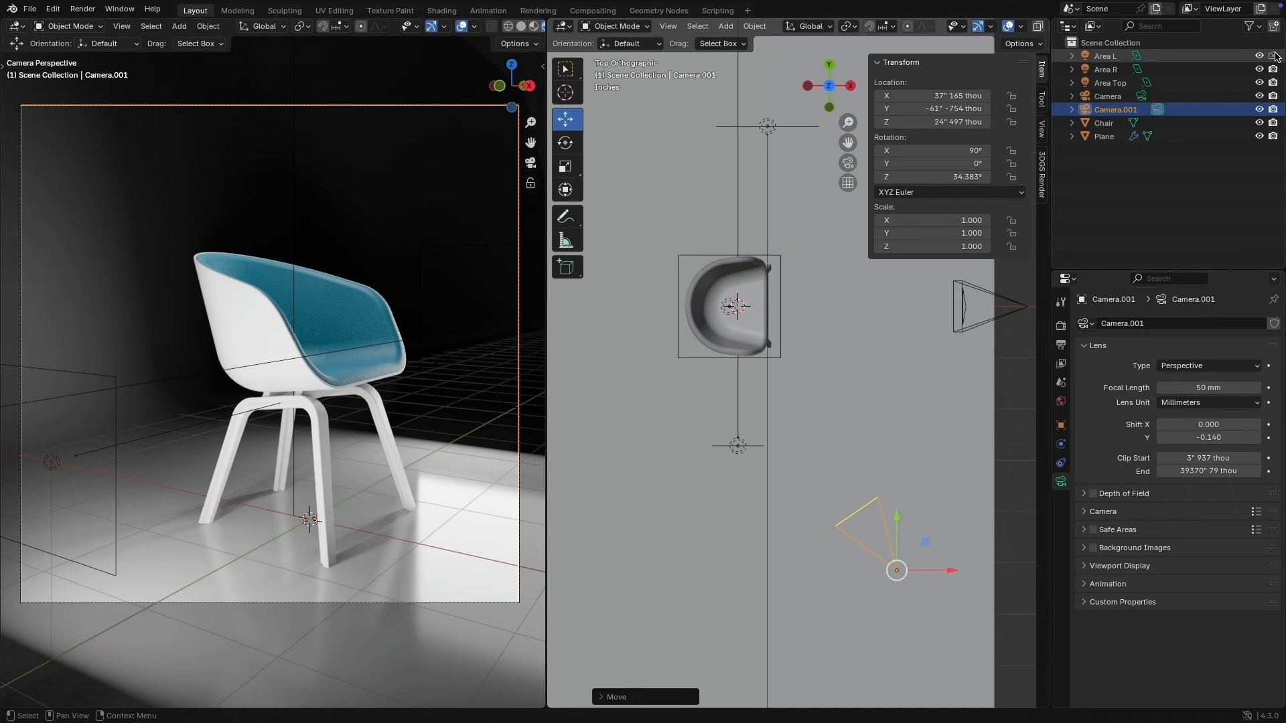
click(738, 446)
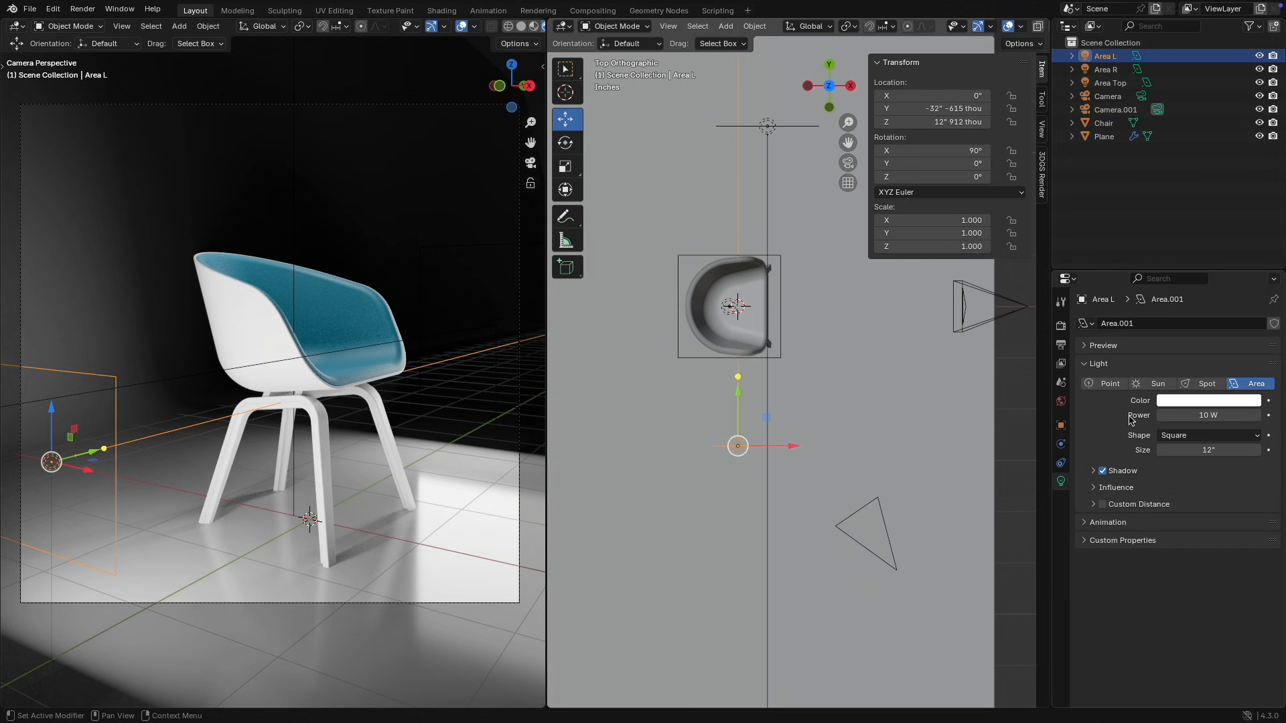
click(1200, 415)
text(5)
key(Return)
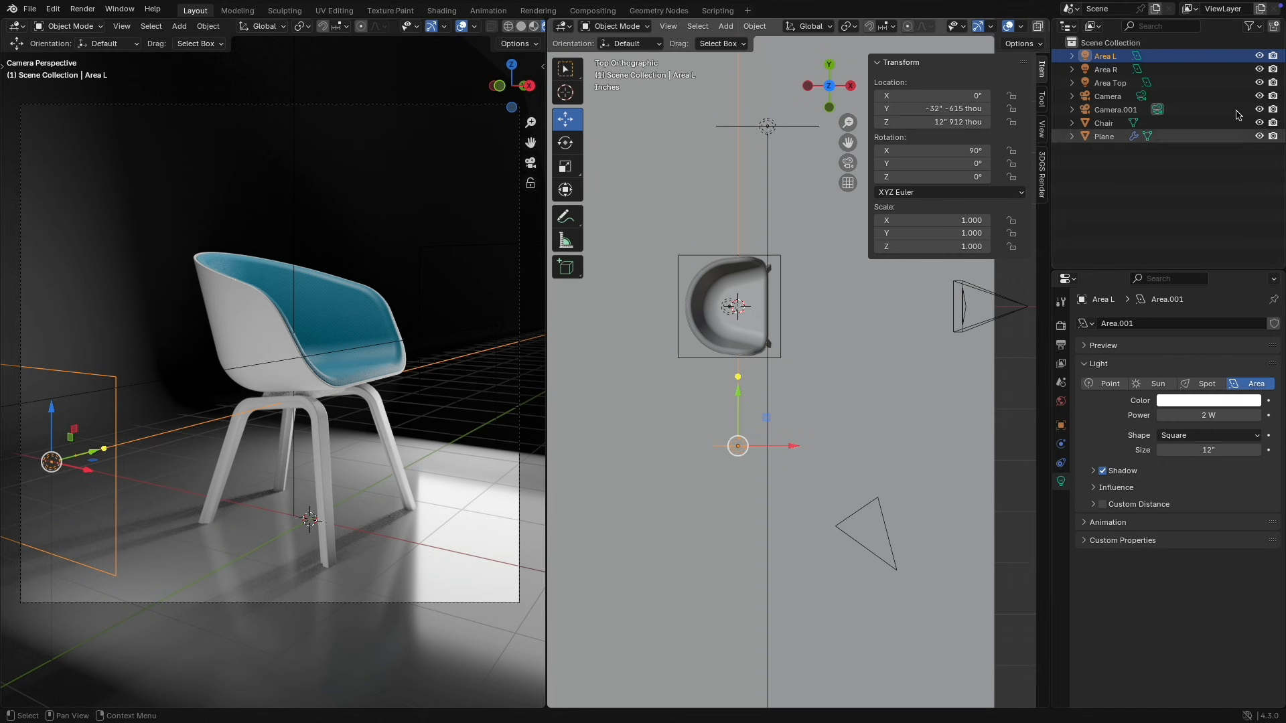
Step: Hide Area L in the viewport and link Area R's light to the Chair collection, comparing it with Chair excluded and included
click(1259, 56)
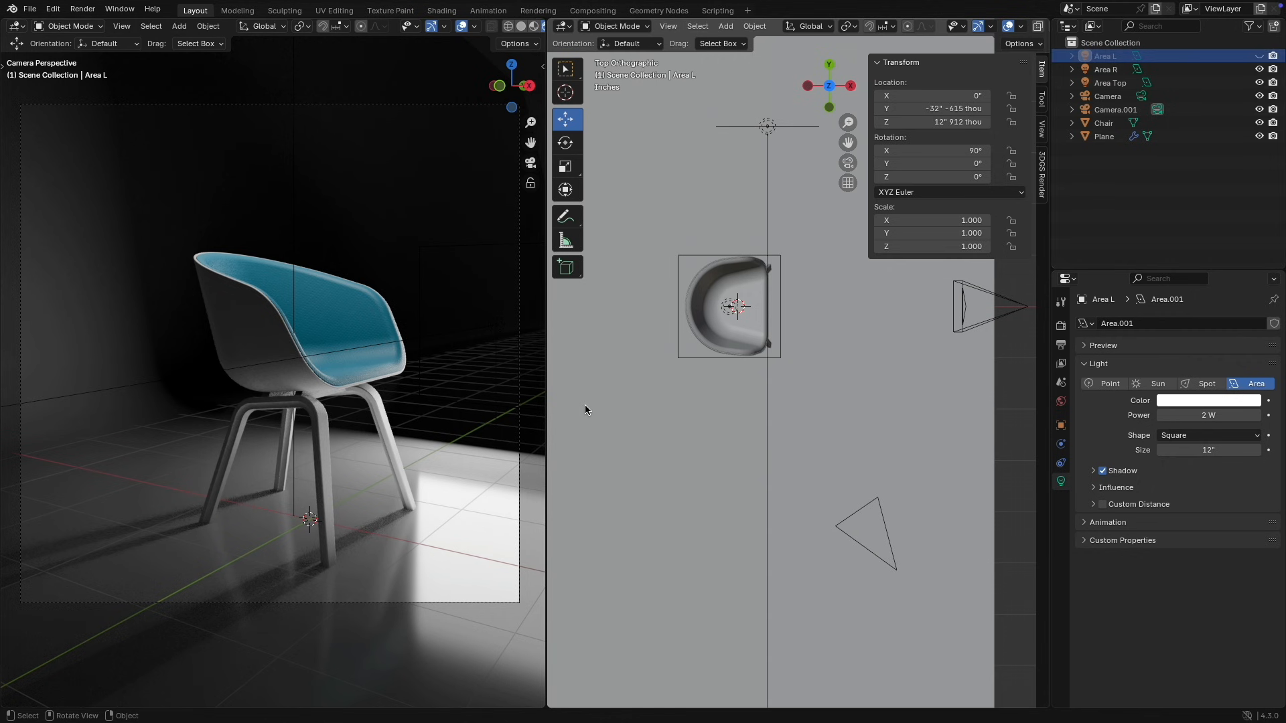
shift+middle_drag(808, 373, 742, 452)
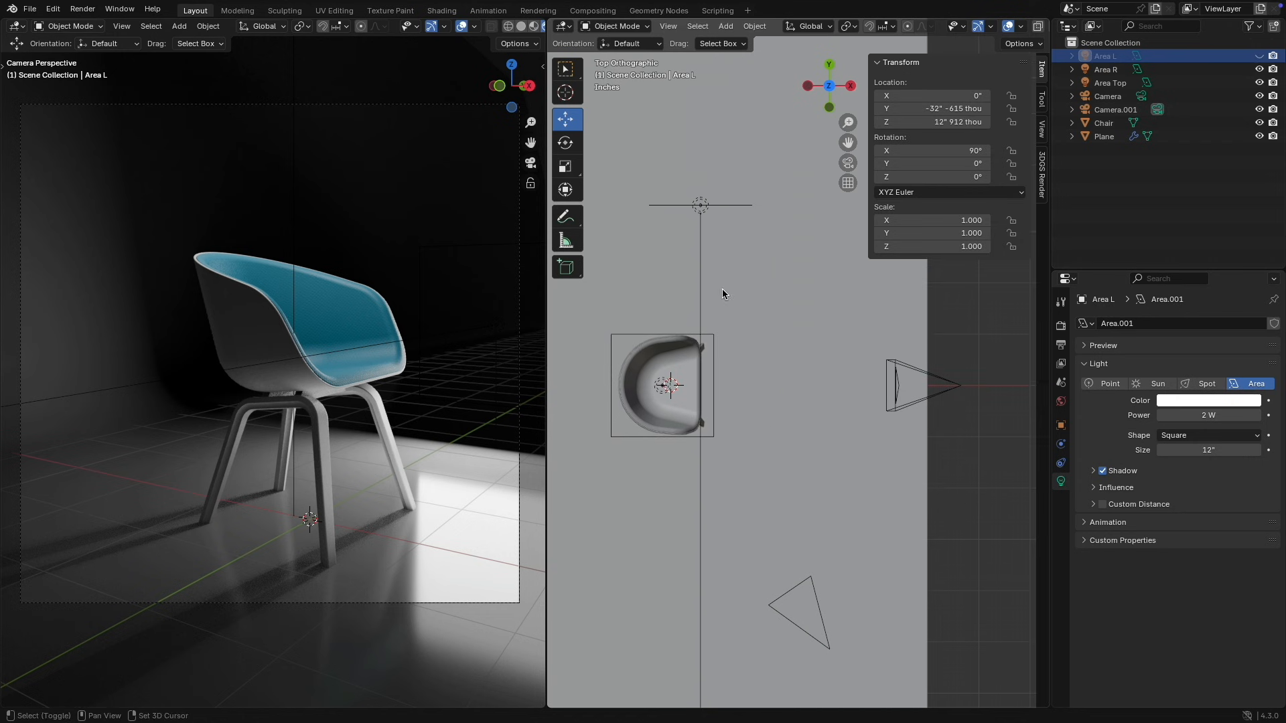
click(699, 207)
click(1061, 426)
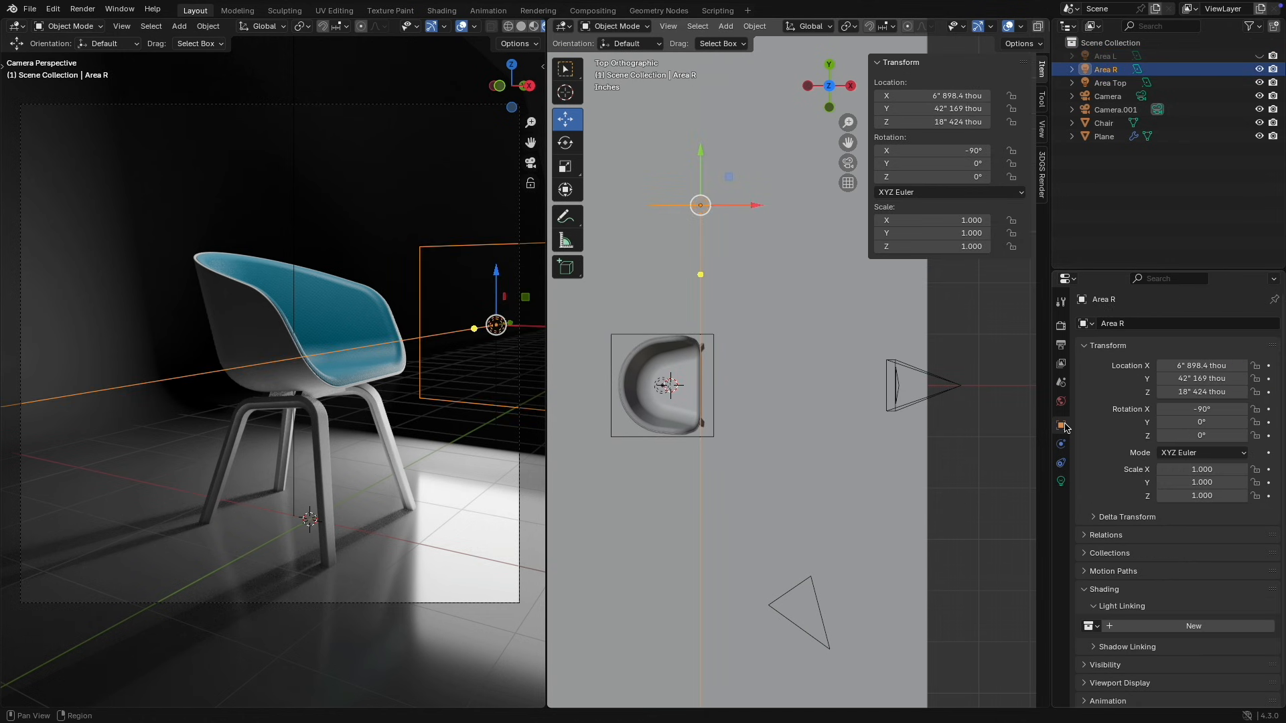
click(1145, 625)
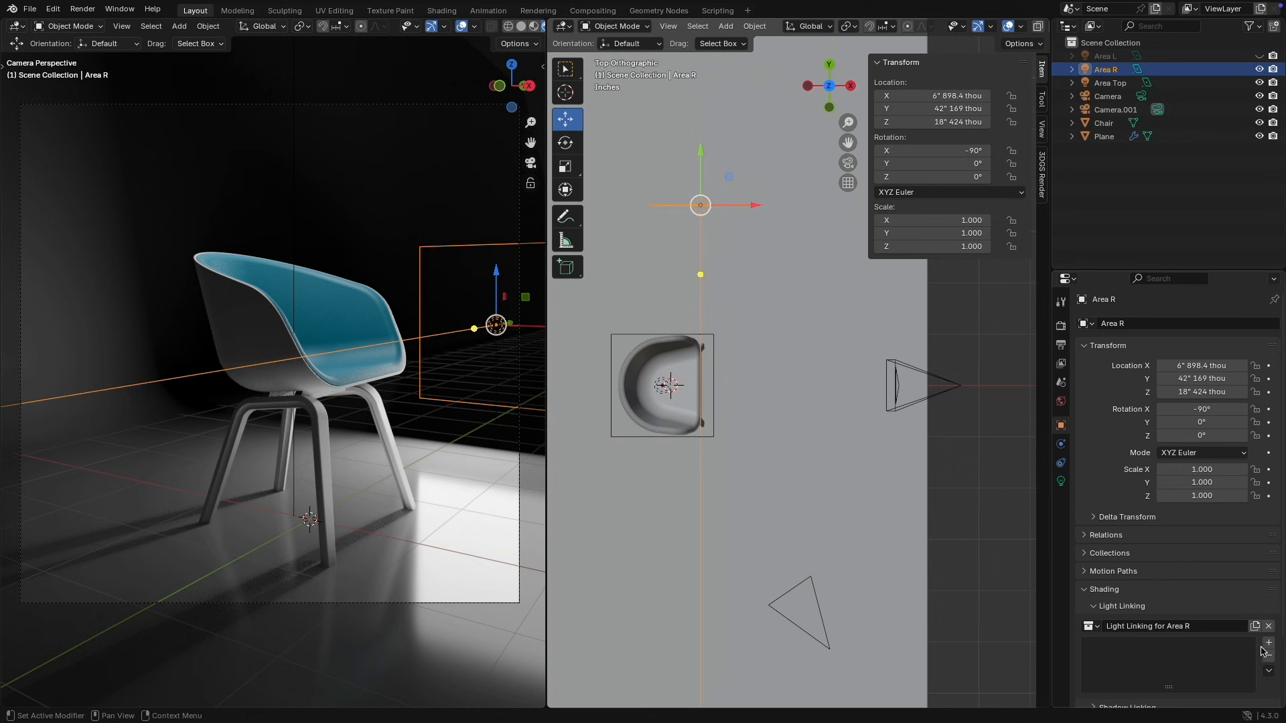
click(1092, 627)
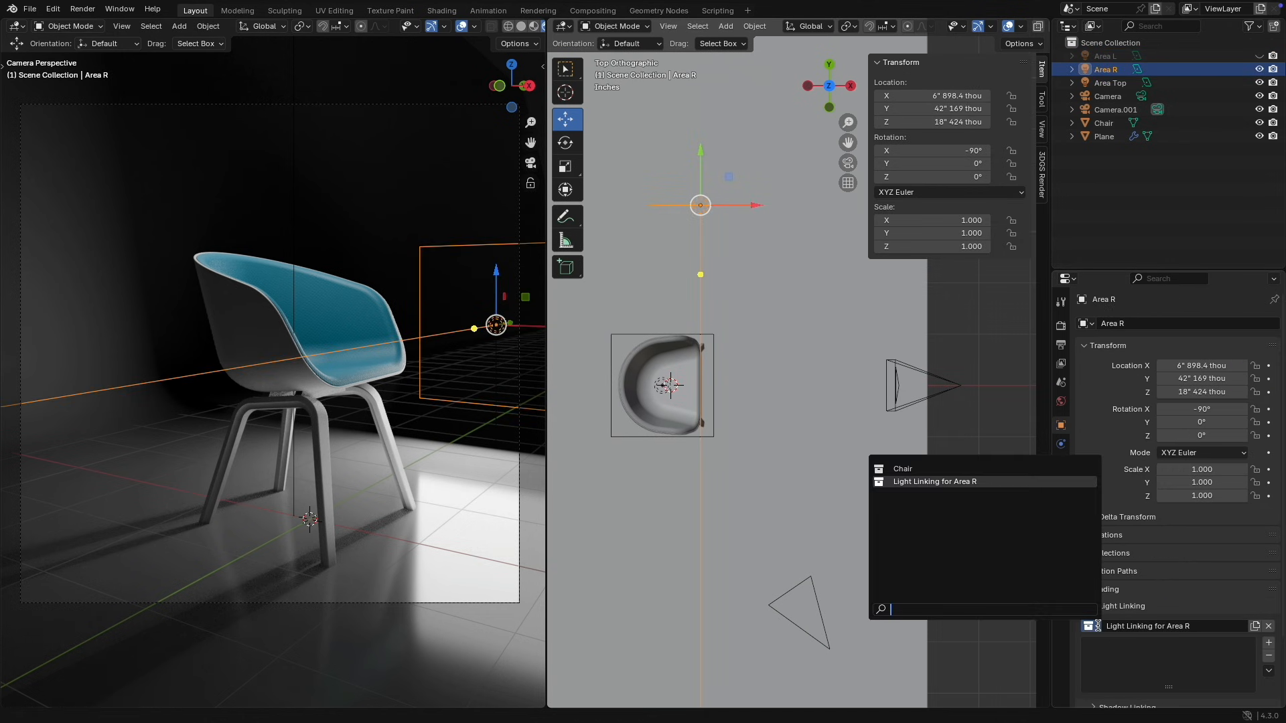
click(938, 470)
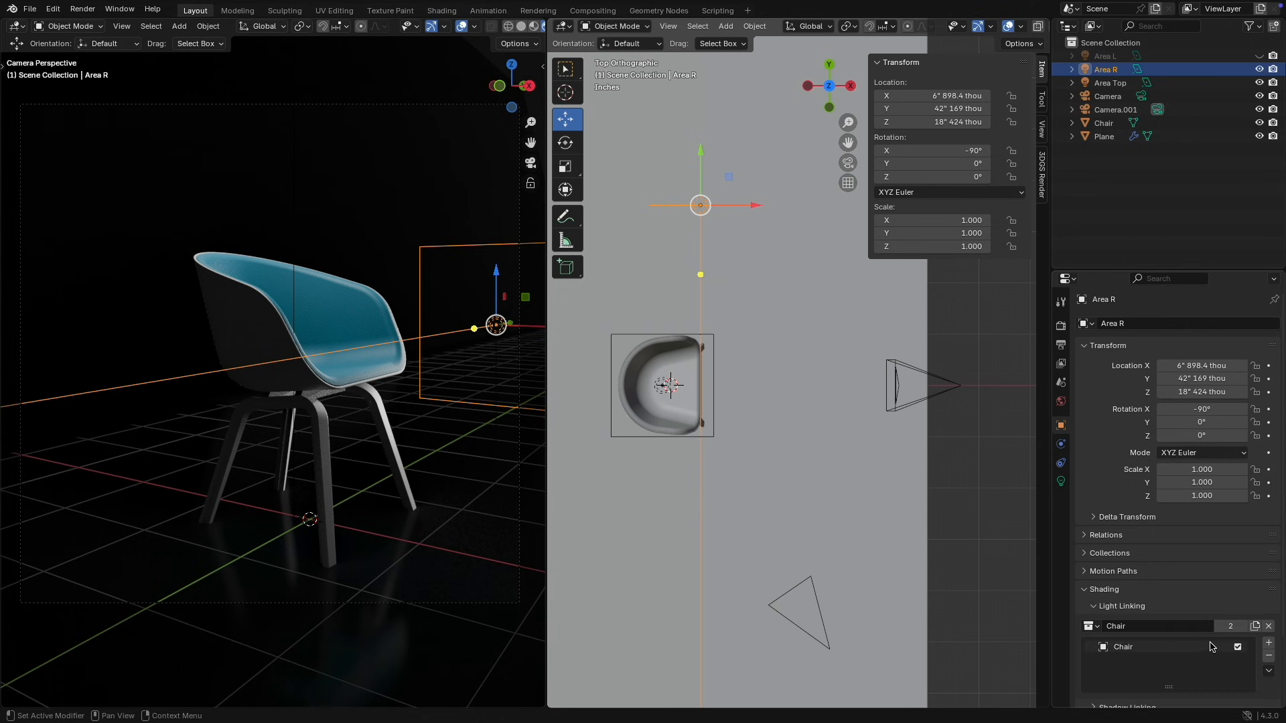
click(1238, 648)
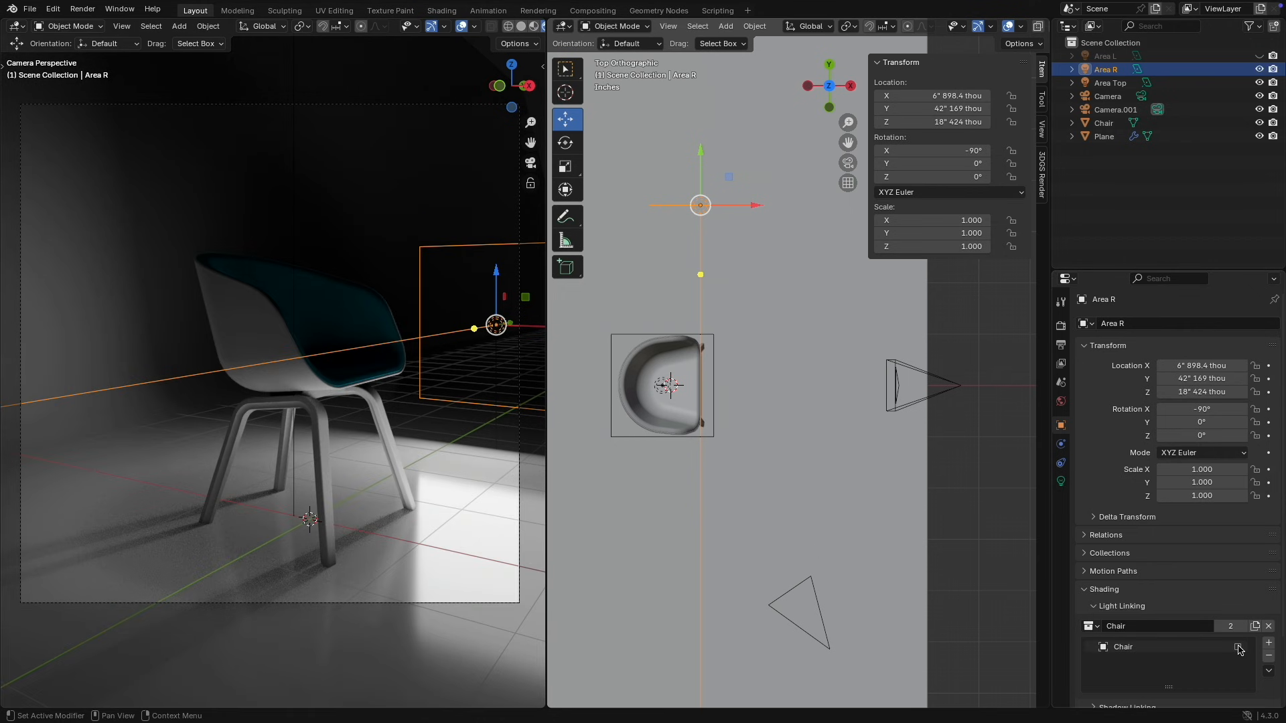
click(1238, 648)
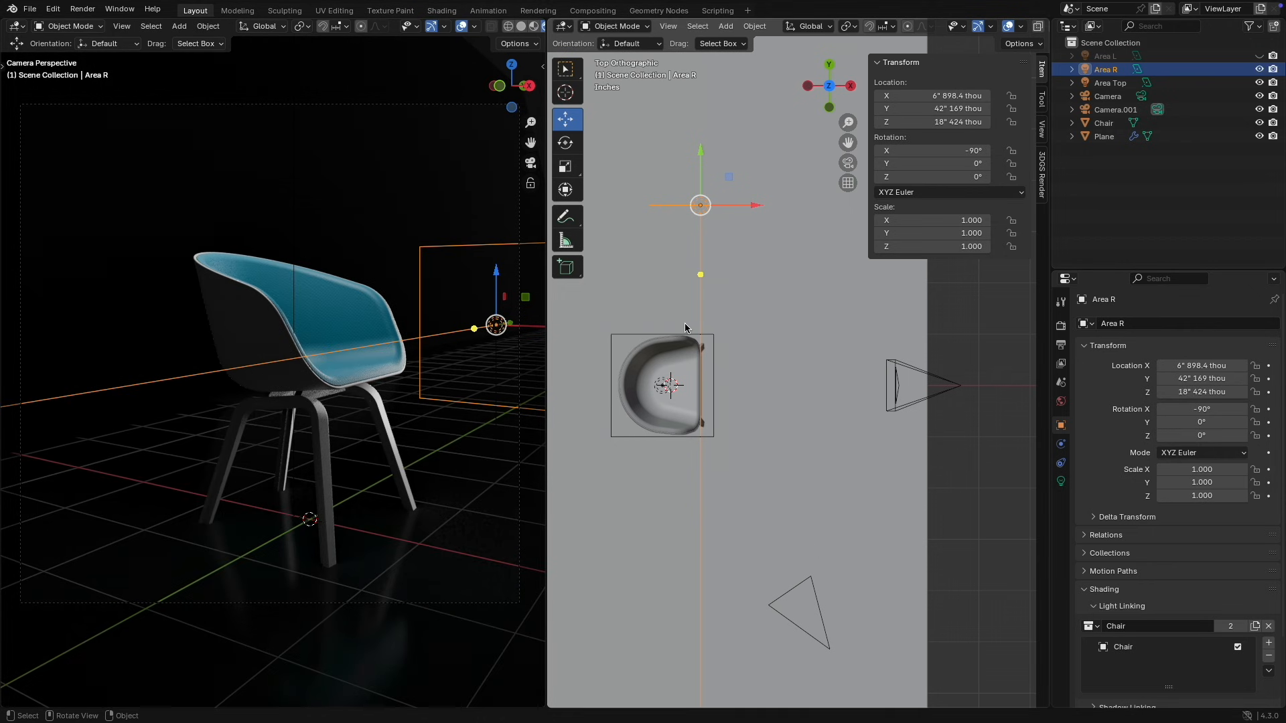
Step: Show Area L and reposition it in top view at about -21.8 inches X and -17 inches Y, turned to about -67.8° around Z
middle_drag(716, 398, 690, 402)
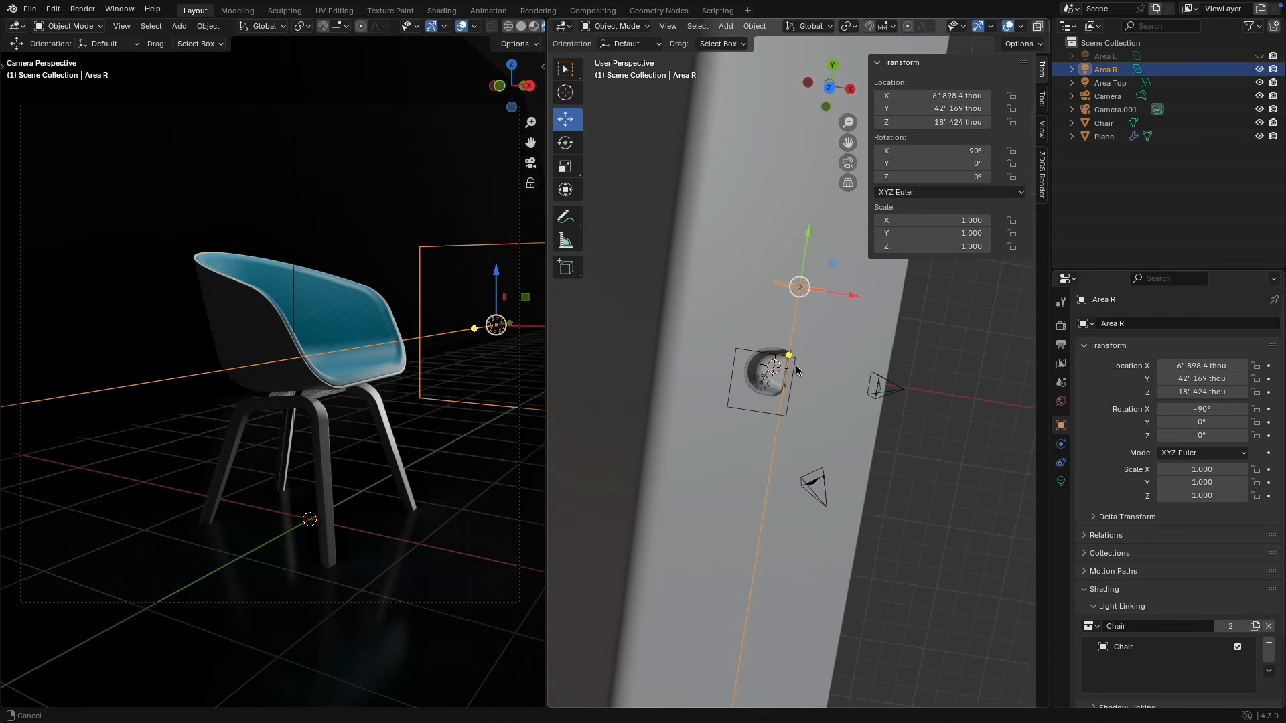
click(1259, 56)
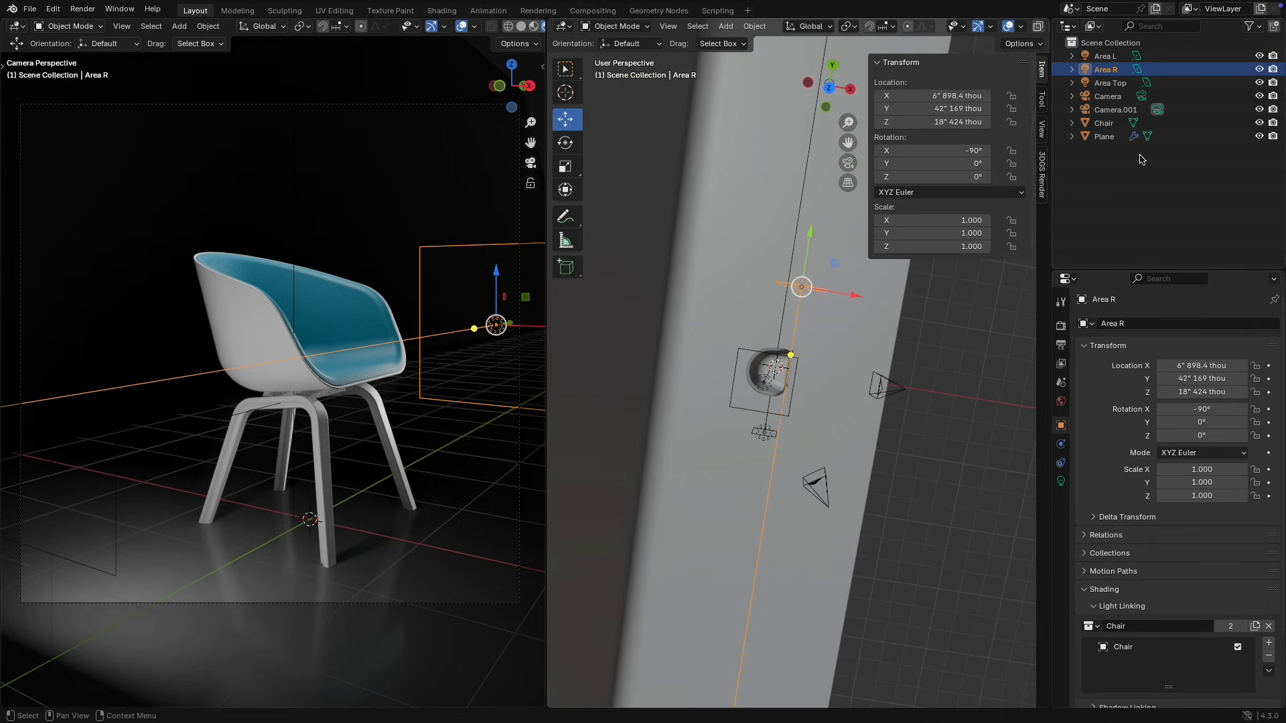
click(829, 88)
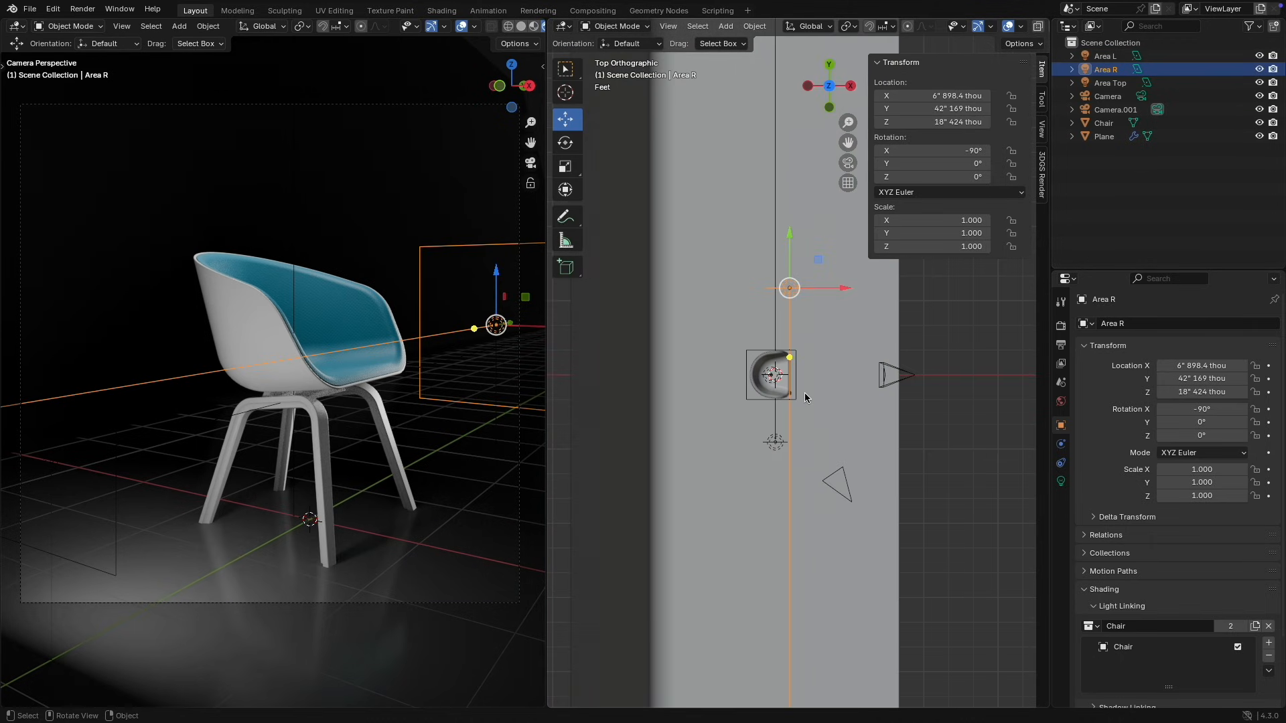
click(774, 444)
key(g)
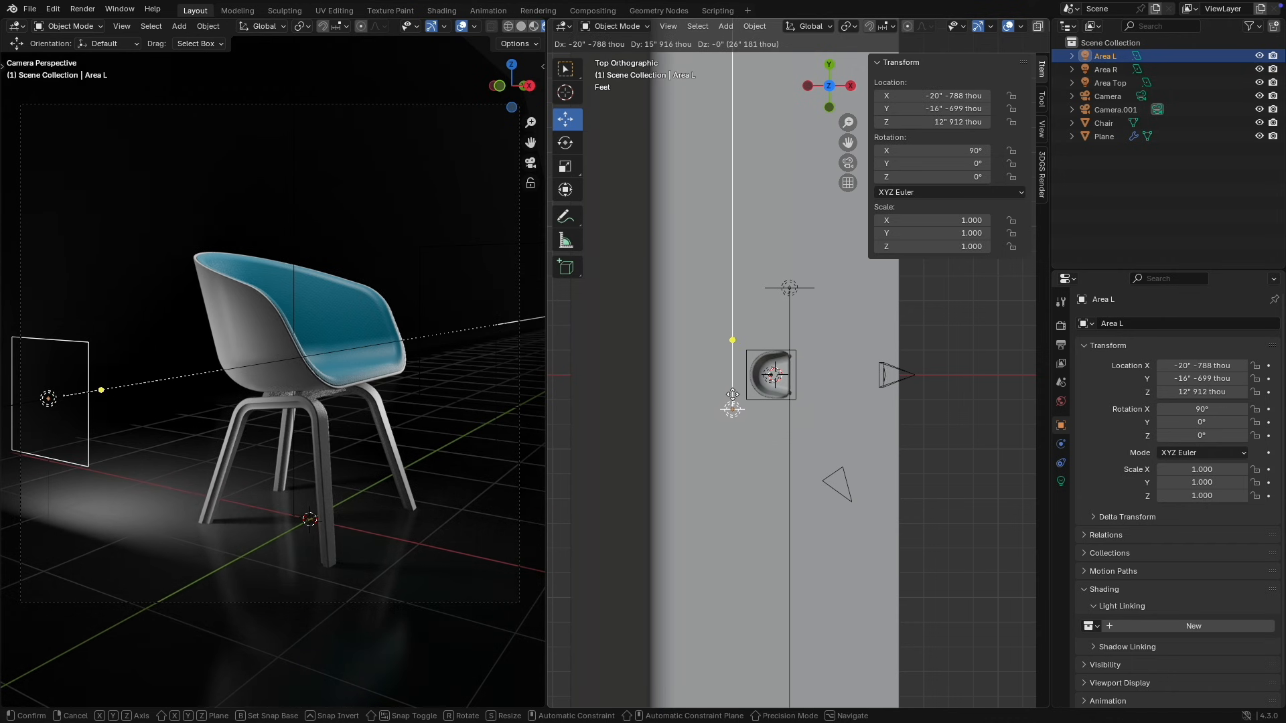
click(731, 396)
key(r)
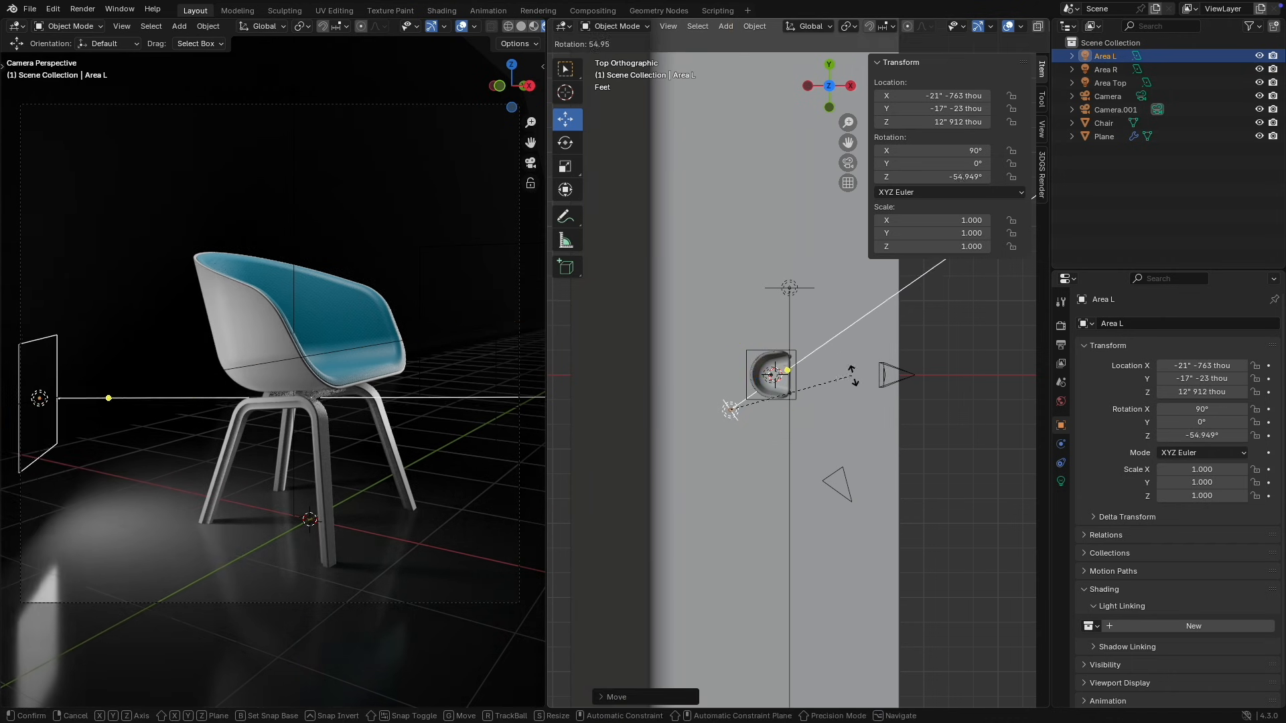
click(867, 402)
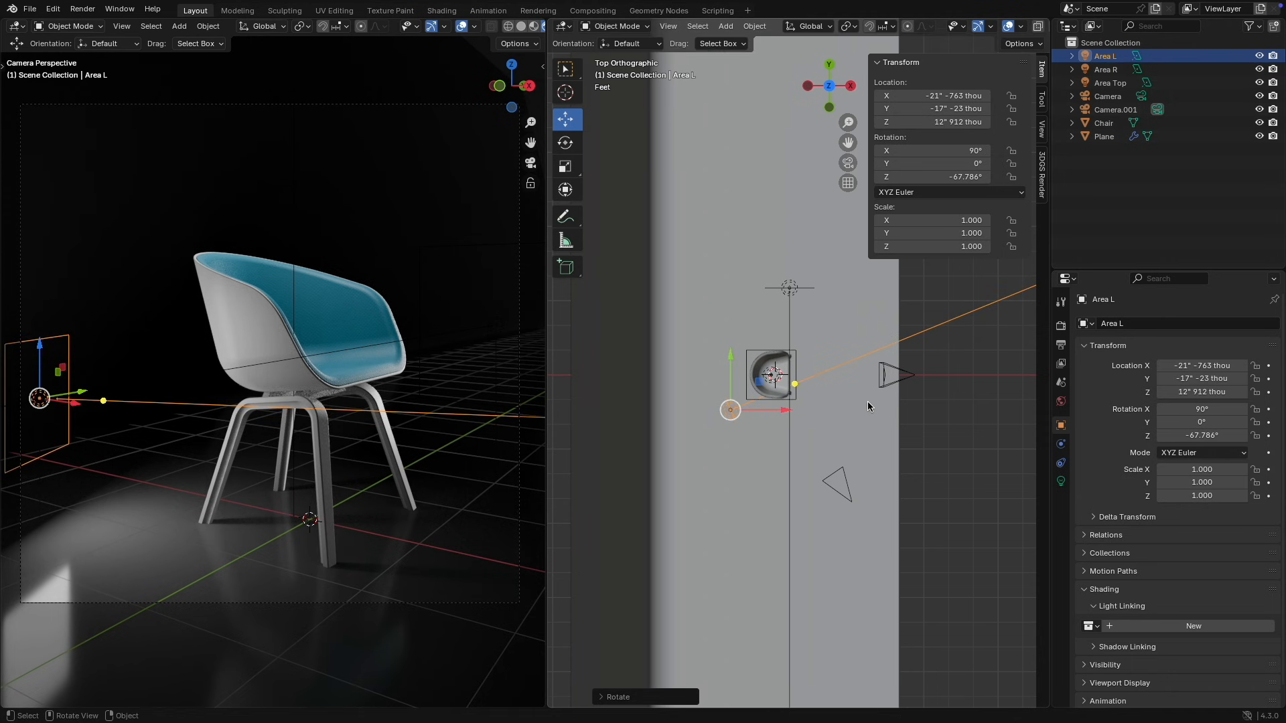
Step: Inspect the chair legs' lighting and link Area L's light to the Chair collection
scroll(238, 456, up, 5)
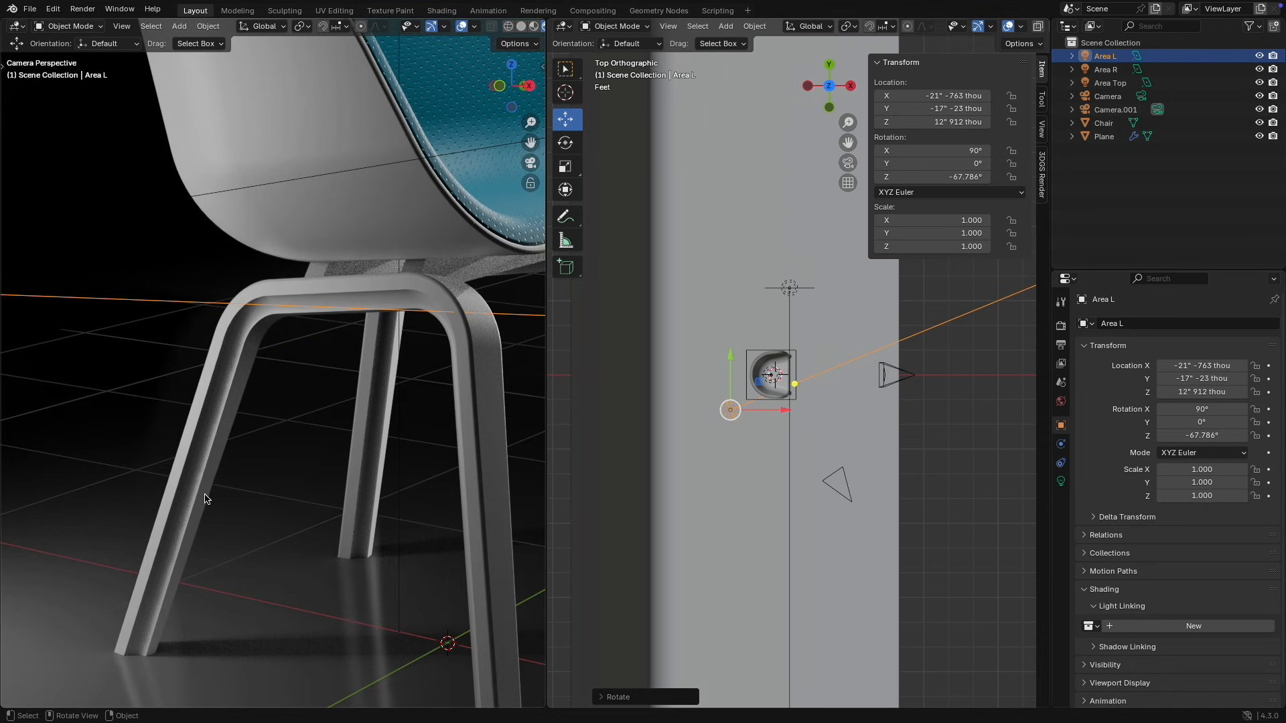
scroll(276, 388, down, 5)
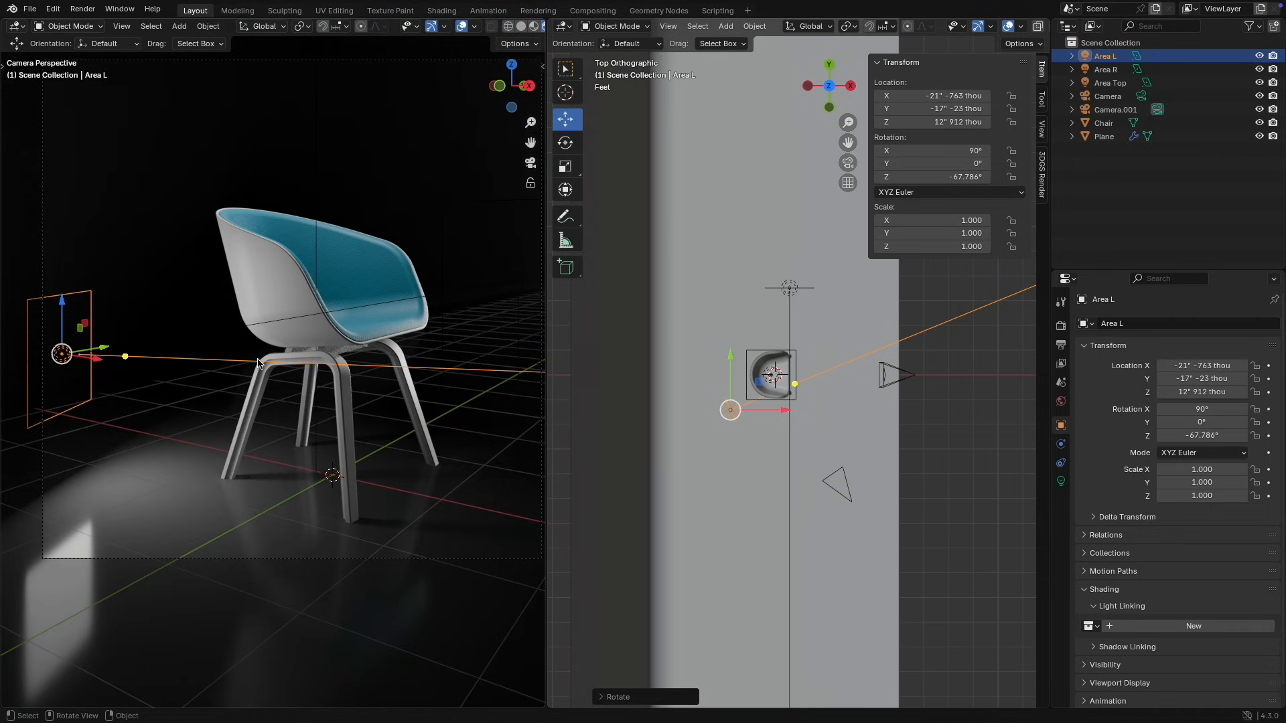
scroll(258, 363, up, 2)
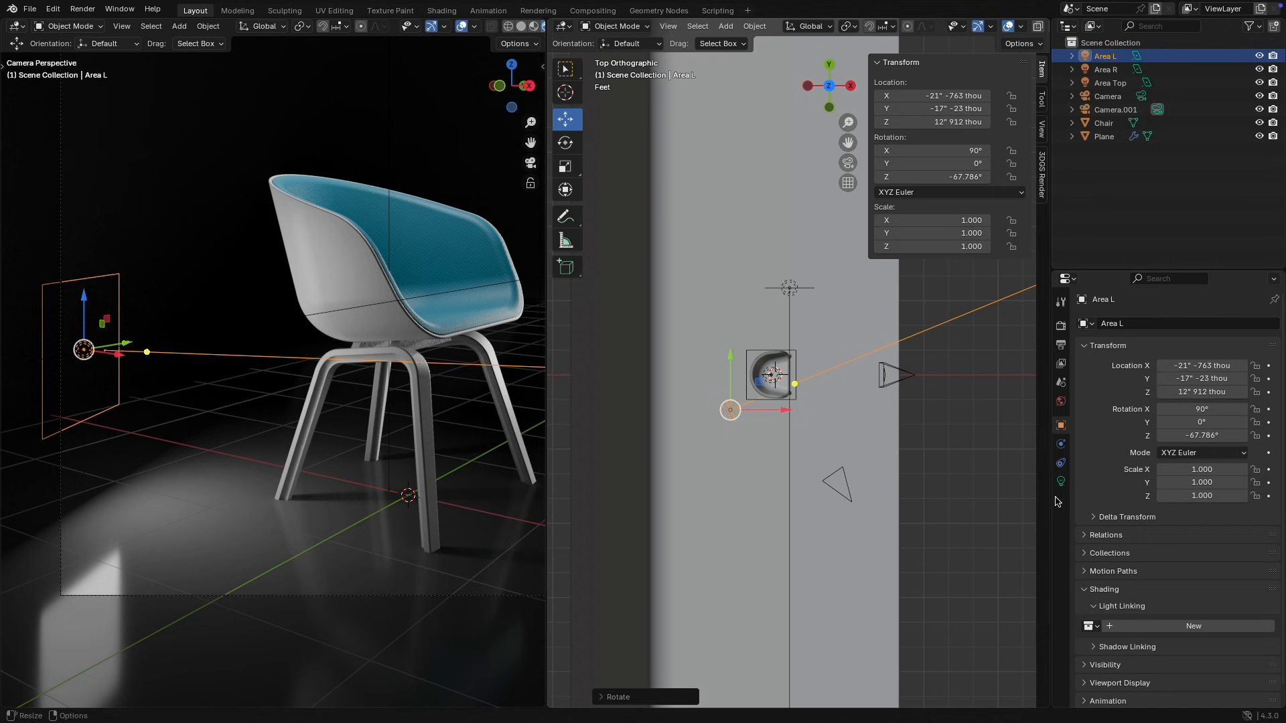
click(1095, 627)
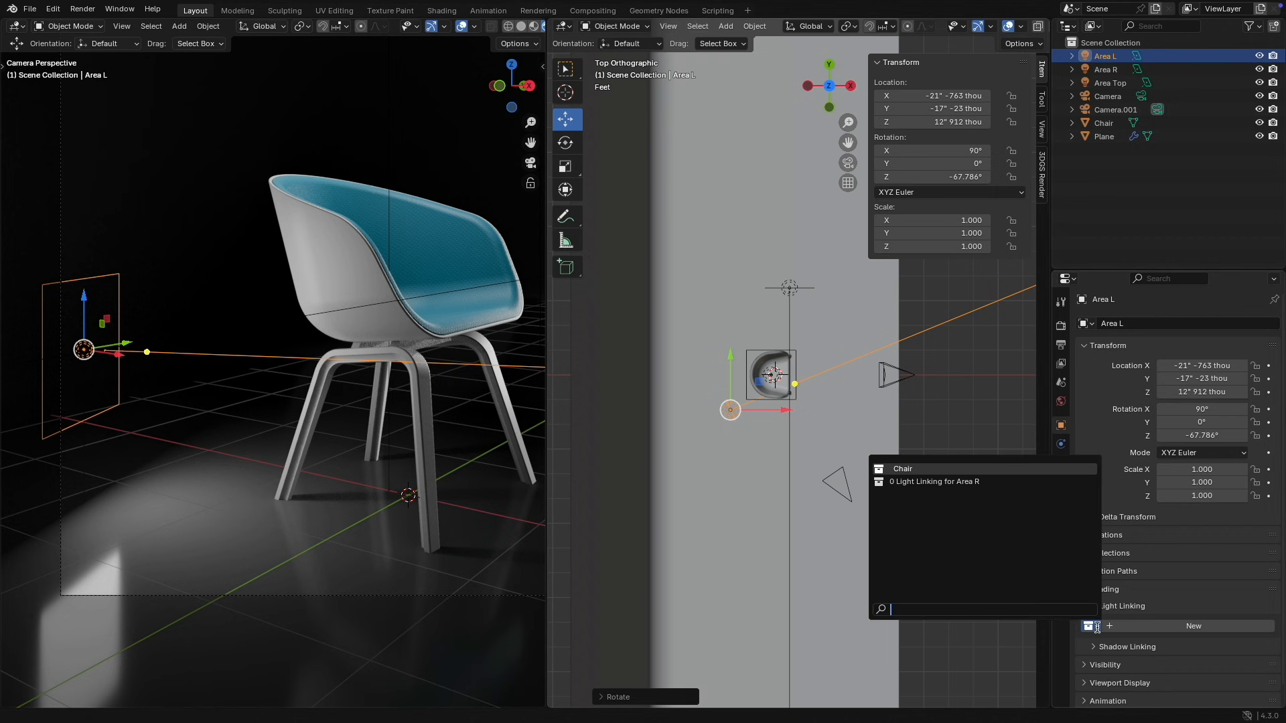
click(920, 468)
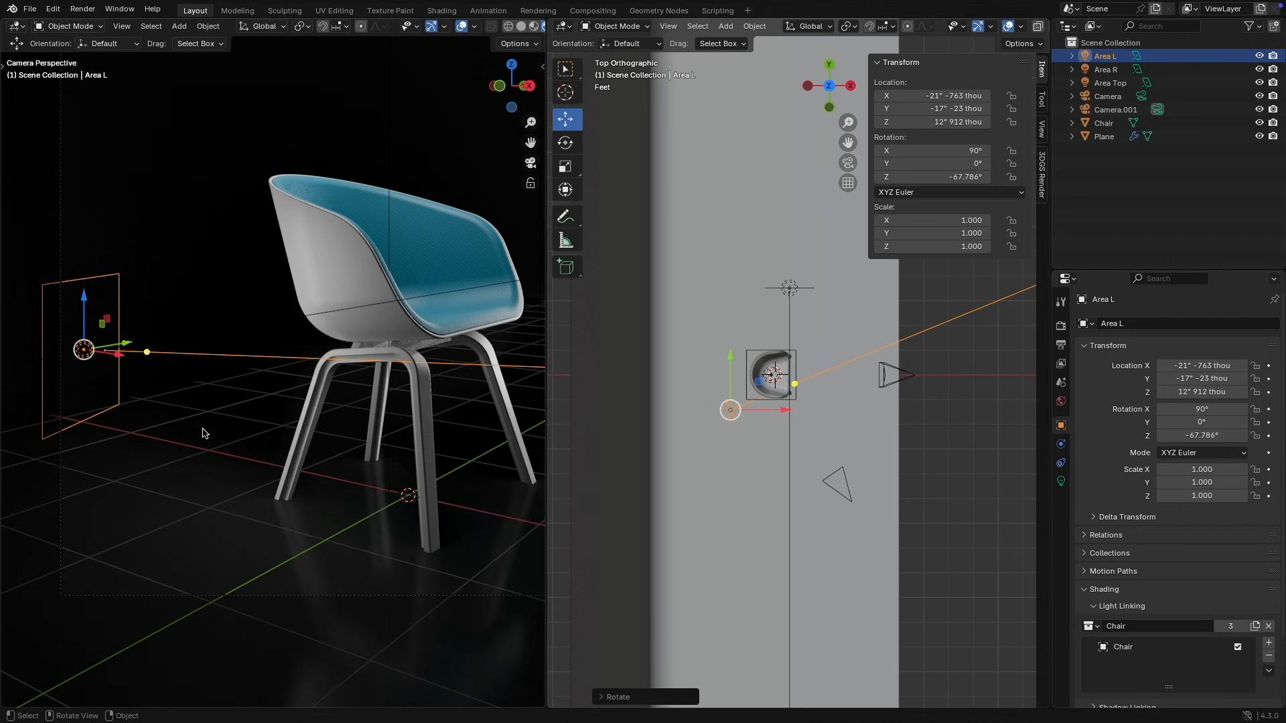
shift+middle_drag(363, 530, 298, 533)
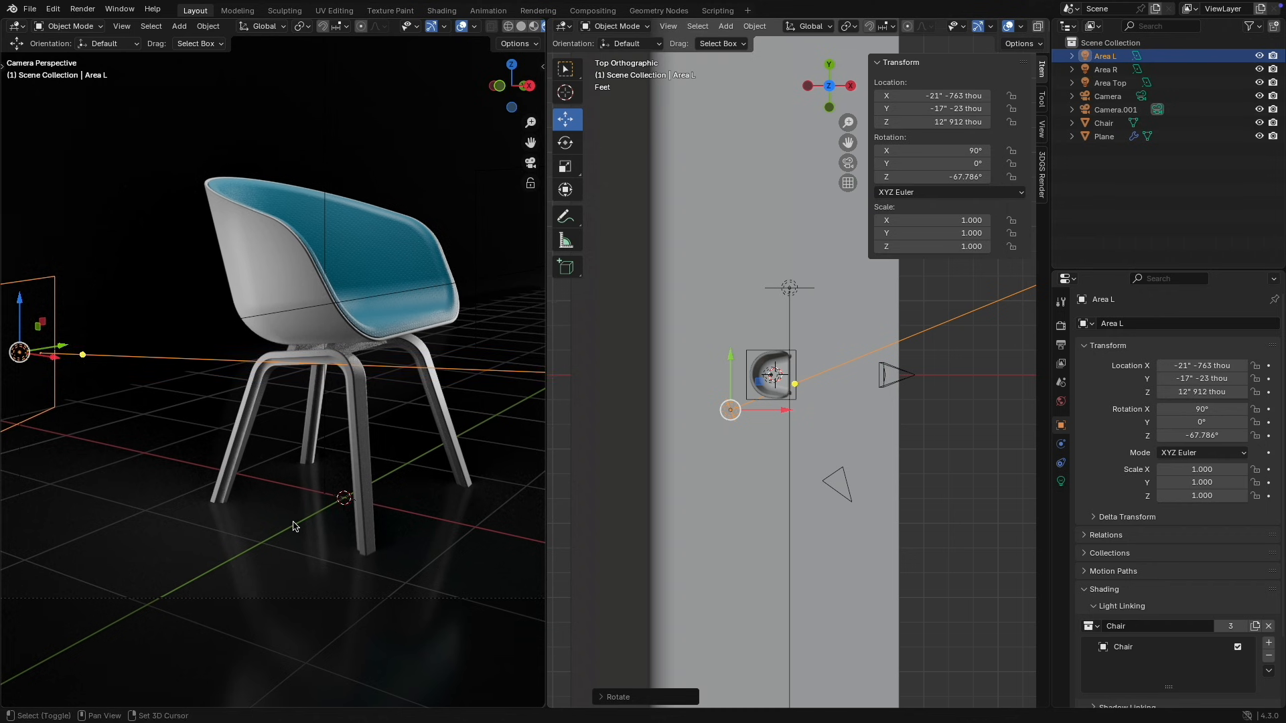
Step: Move Area R farther from the chair in top view, to about 0.4 inches along X and 70.8 inches along Y
click(793, 291)
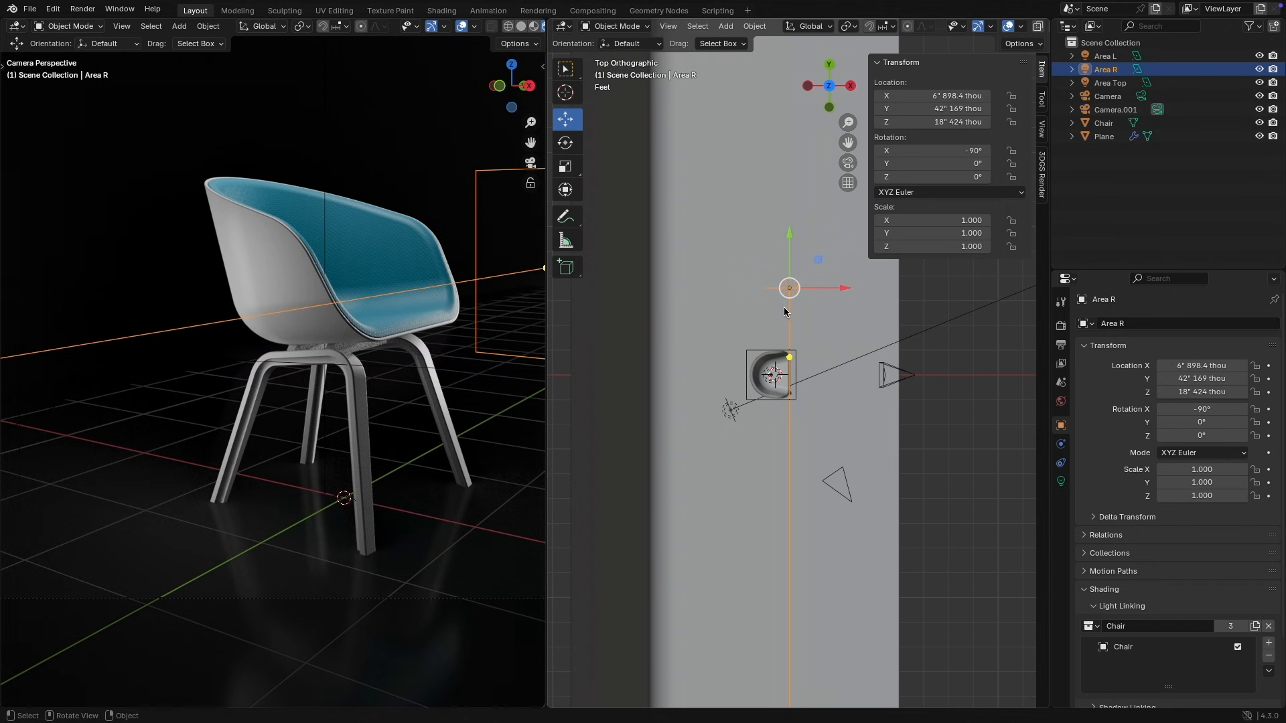
key(g)
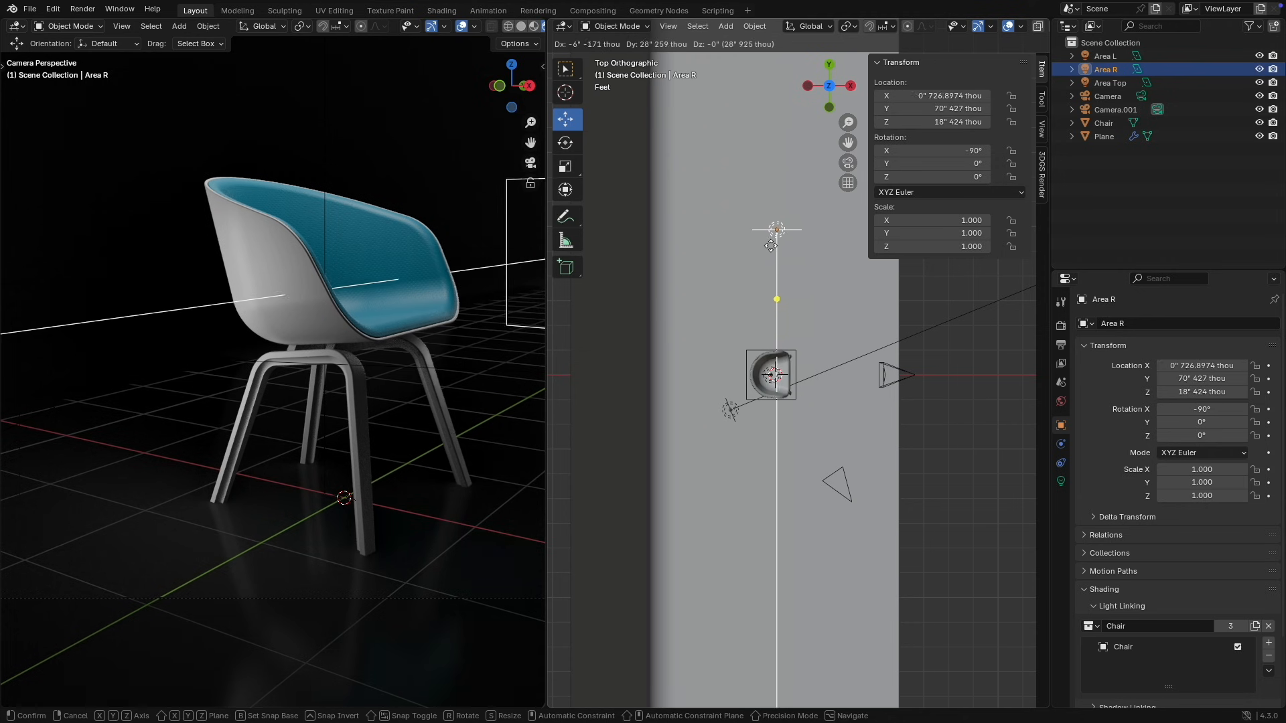
click(770, 246)
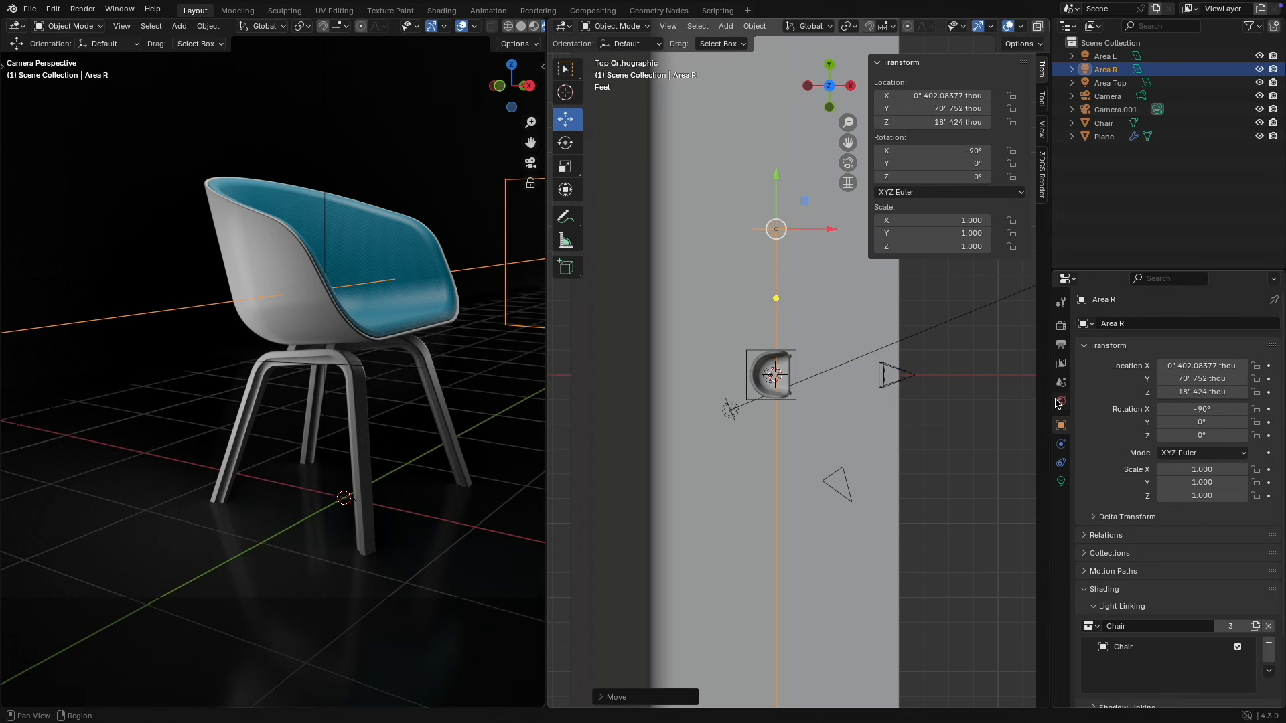
click(1061, 480)
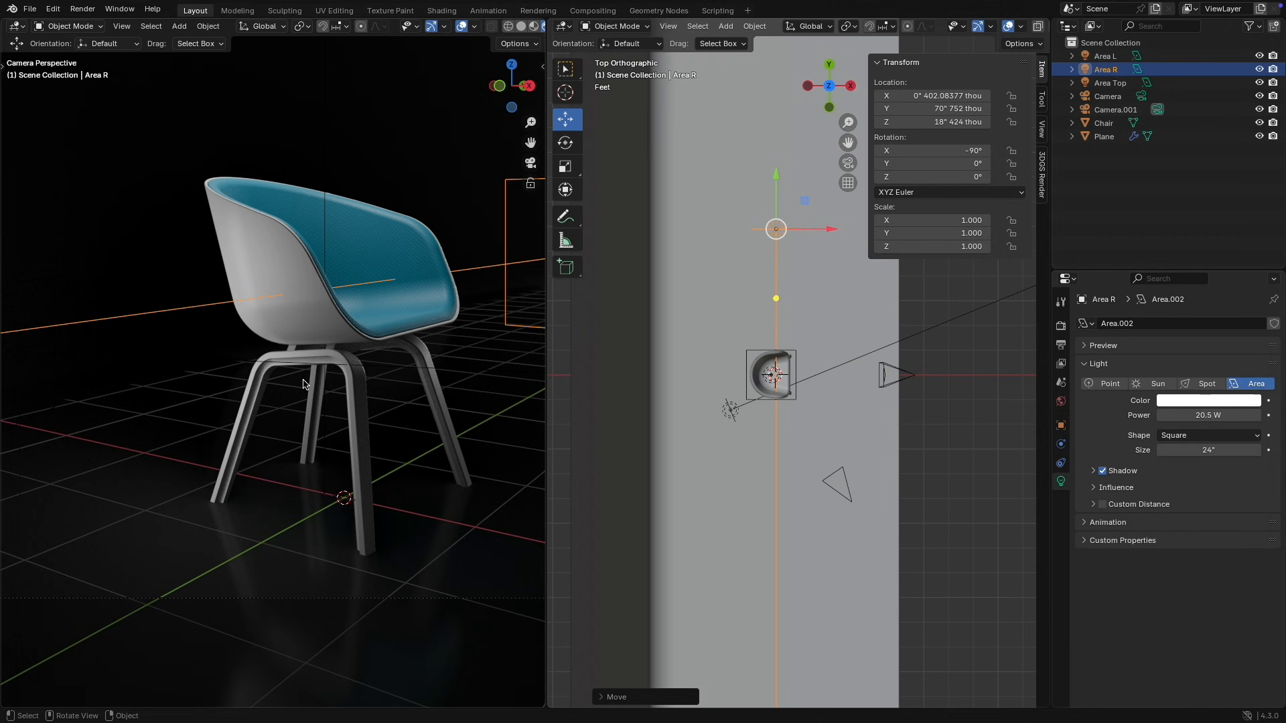
scroll(303, 384, down, 3)
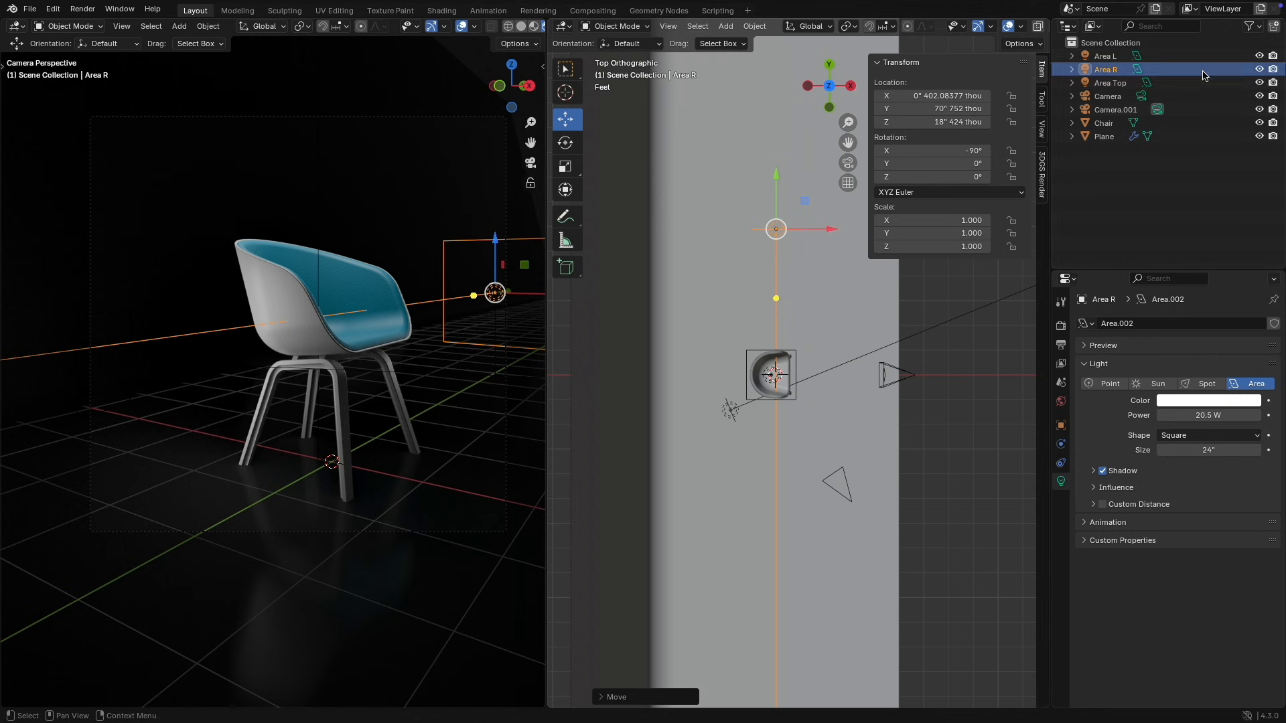
Step: Hide Area Top in the viewport, try a power of 10.1 W for Area L, and set it to 1.1 W
click(1260, 83)
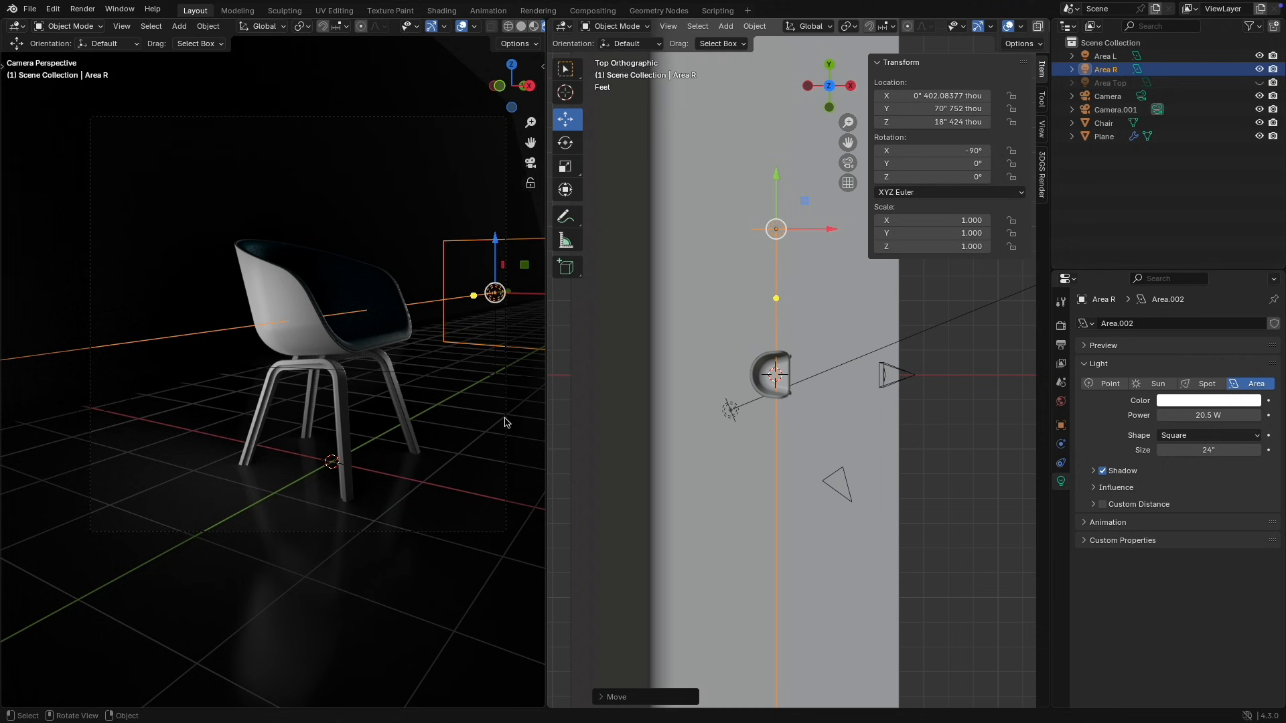
click(730, 412)
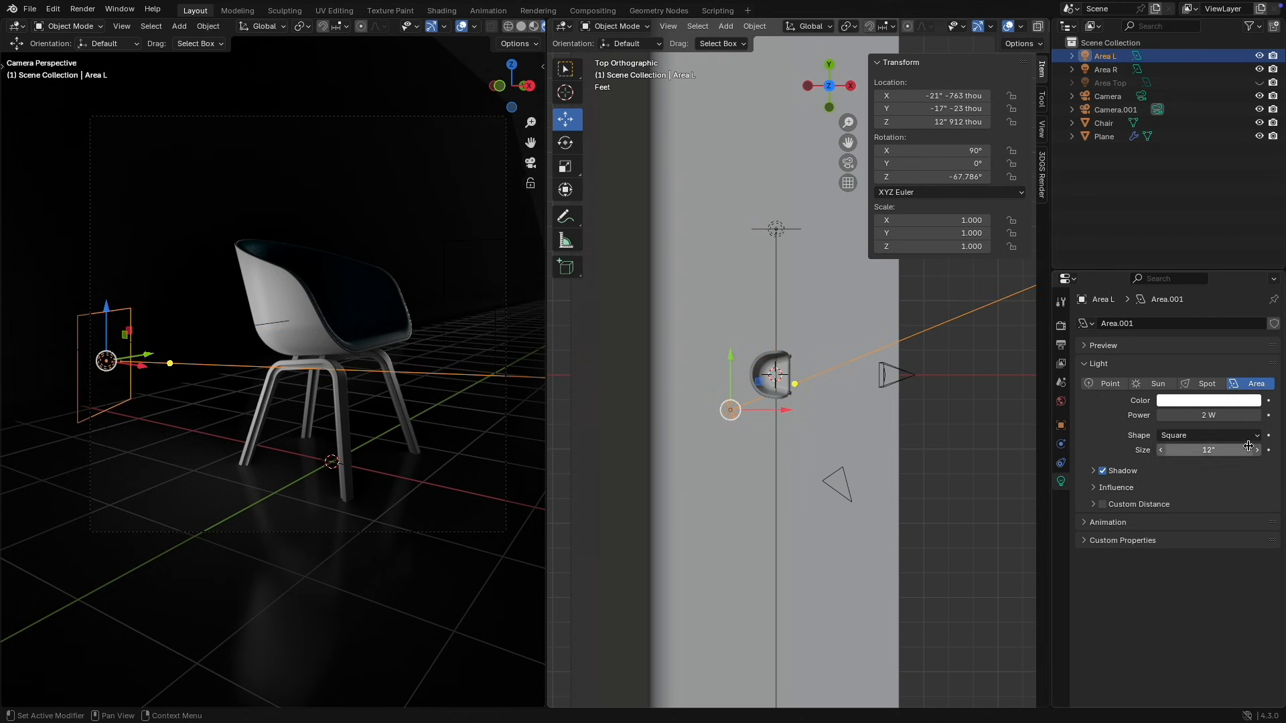
click(1208, 416)
text(4.5)
key(Return)
drag(1209, 415, 1247, 416)
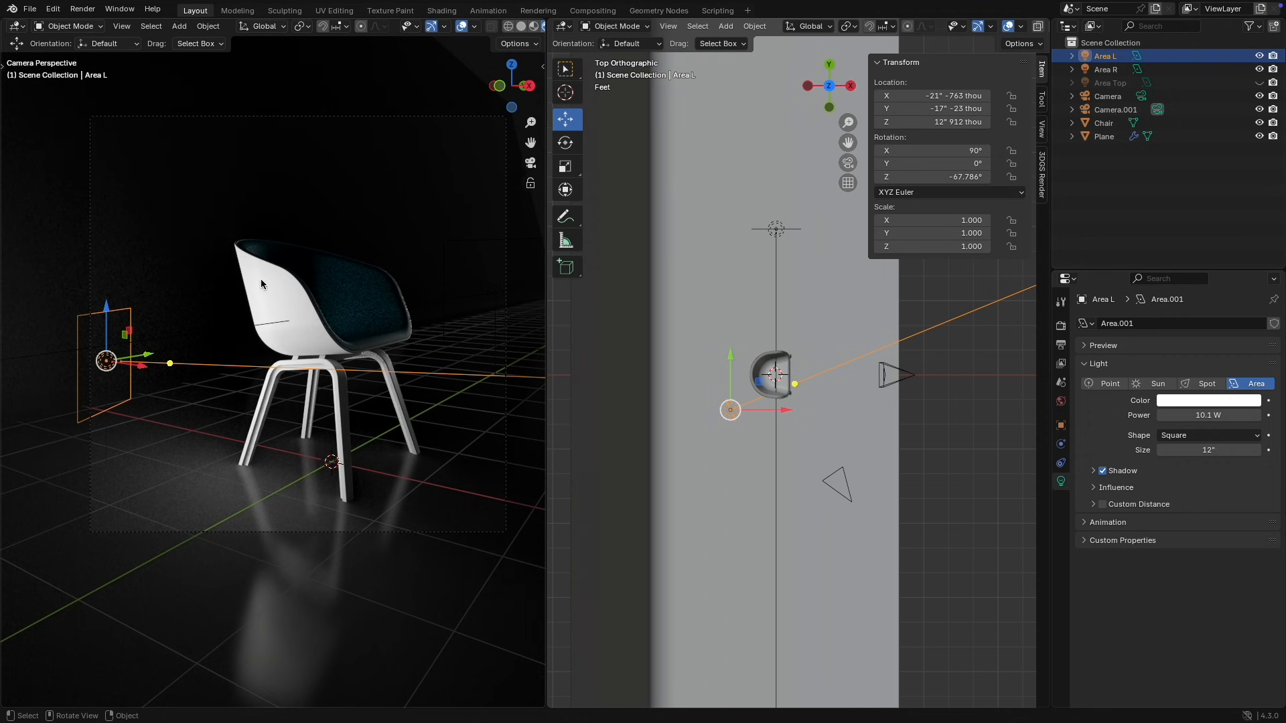
mouse_move(1214, 413)
mouse_down()
mouse_move(1149, 413)
mouse_move(1215, 415)
mouse_up()
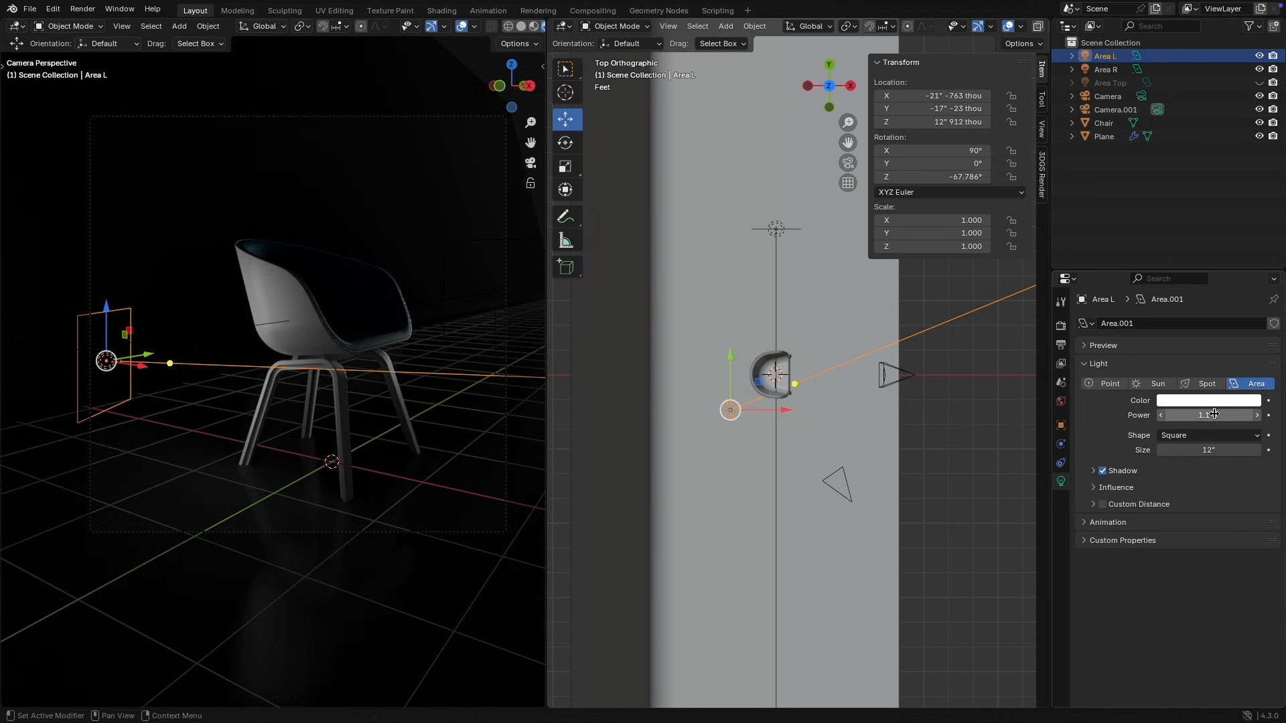
Step: Toggle Area L's viewport visibility to compare its effect, leave it shown, and show Area Top again
click(1259, 57)
click(1259, 56)
click(1259, 56)
click(1259, 56)
click(1258, 57)
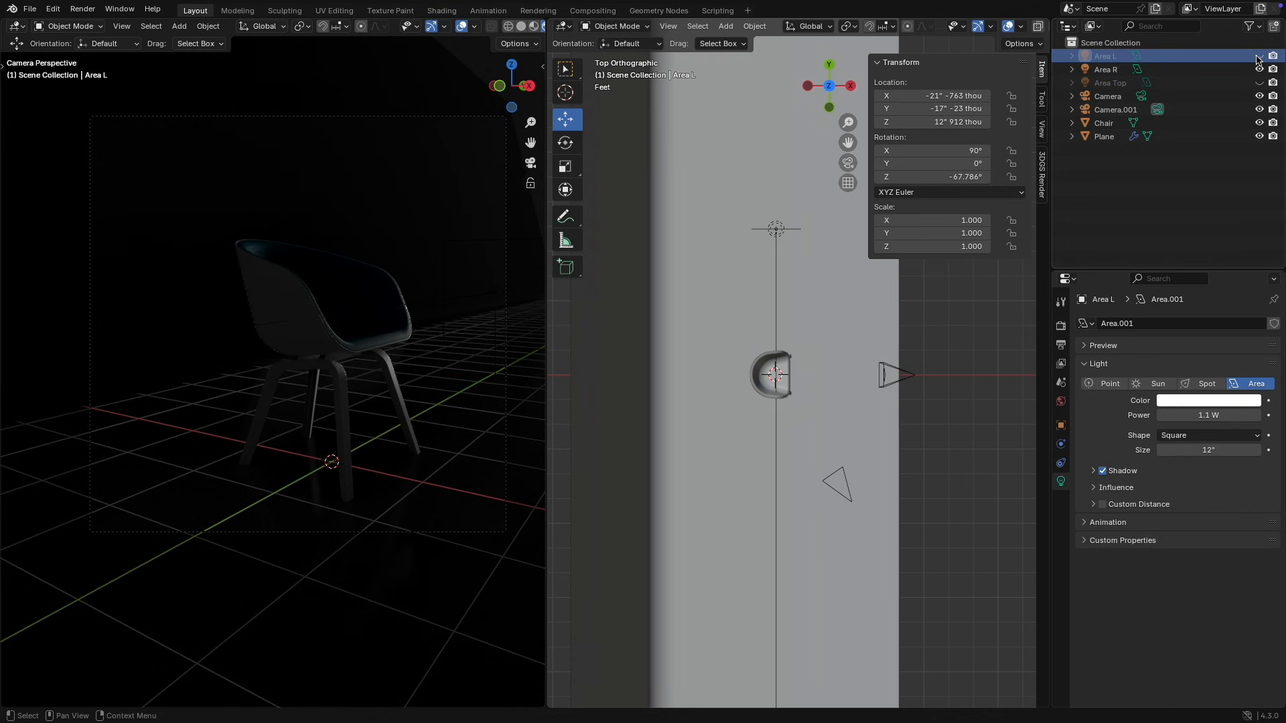
click(1259, 56)
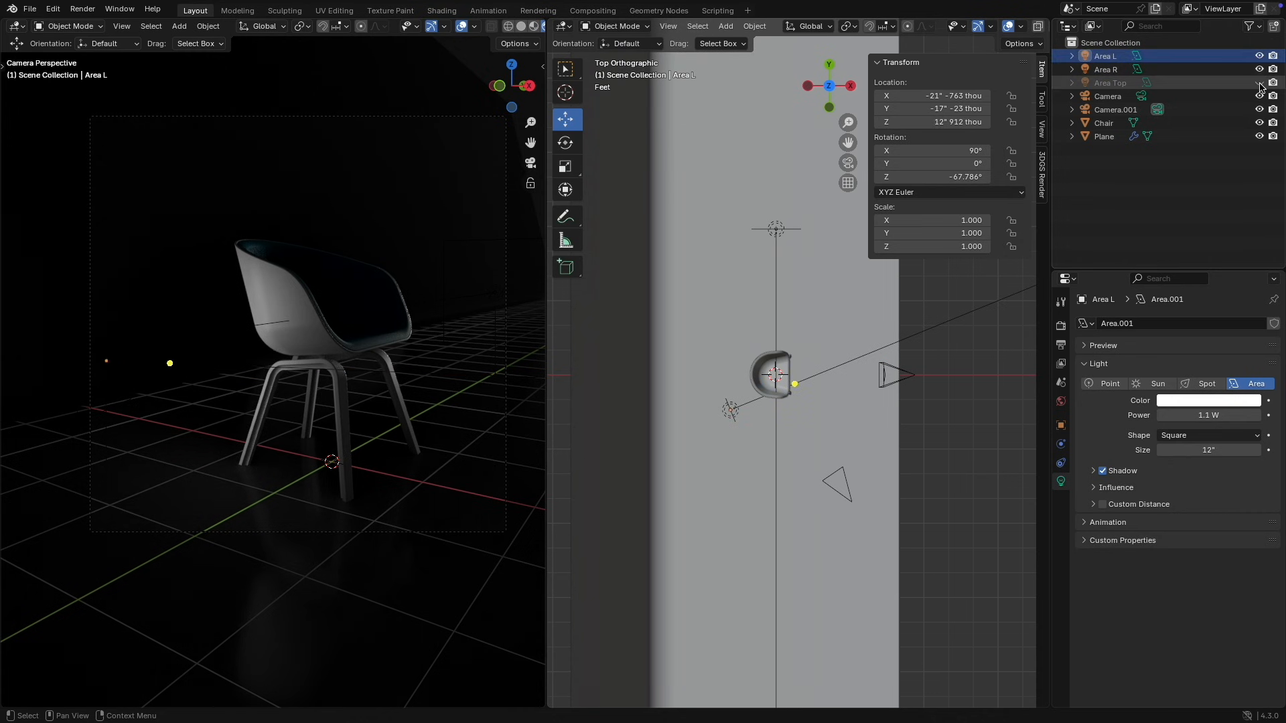
click(1259, 83)
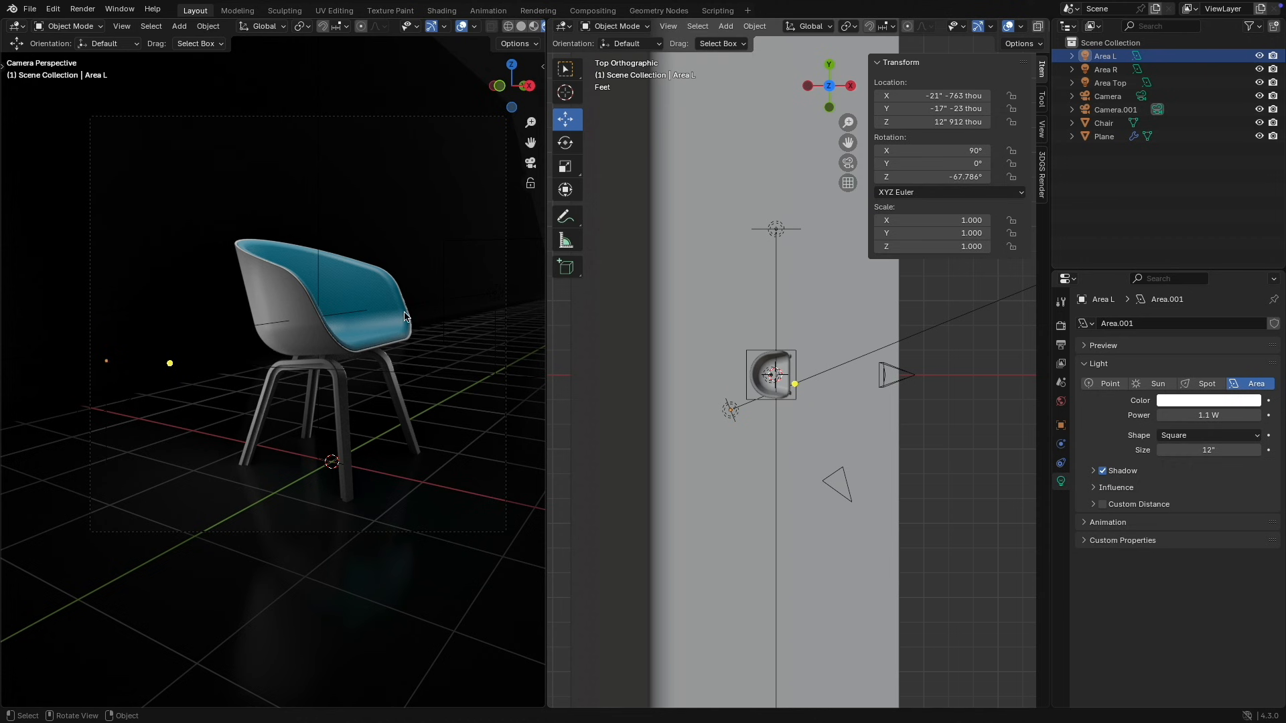
Step: Make the front-facing Camera the active camera and check the chair's lighting through it
middle_drag(405, 316, 372, 370)
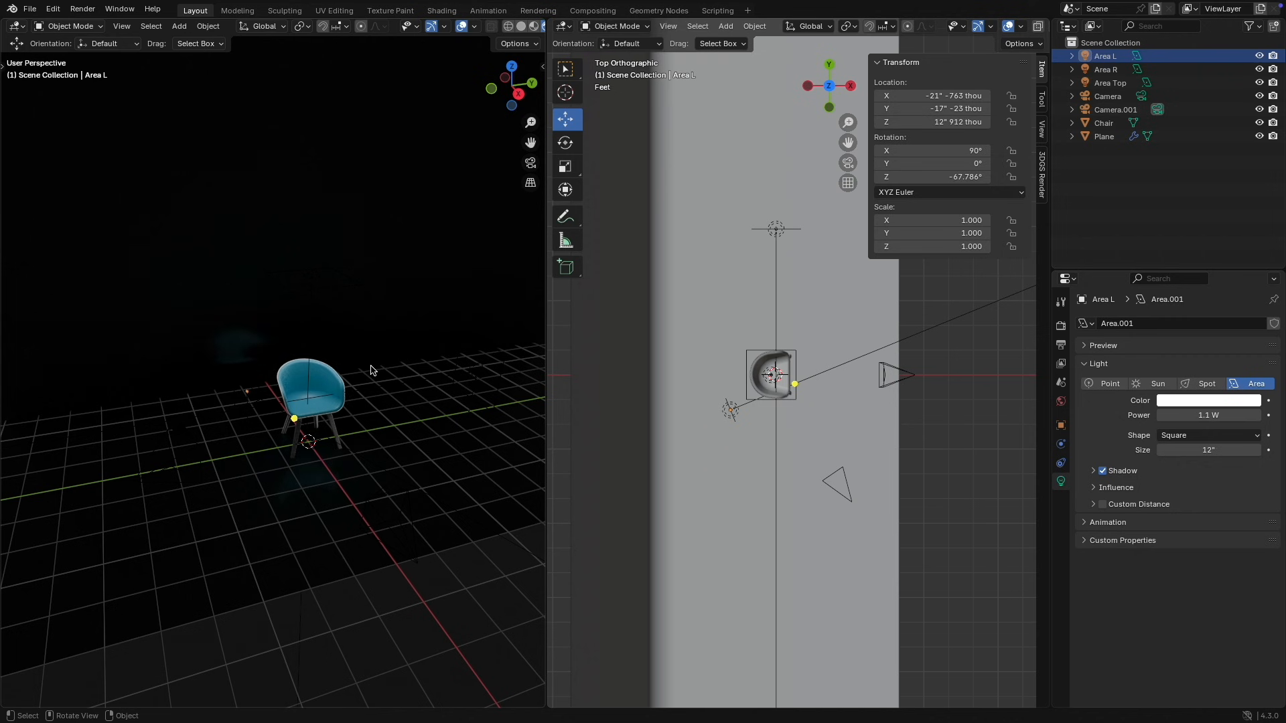
click(531, 165)
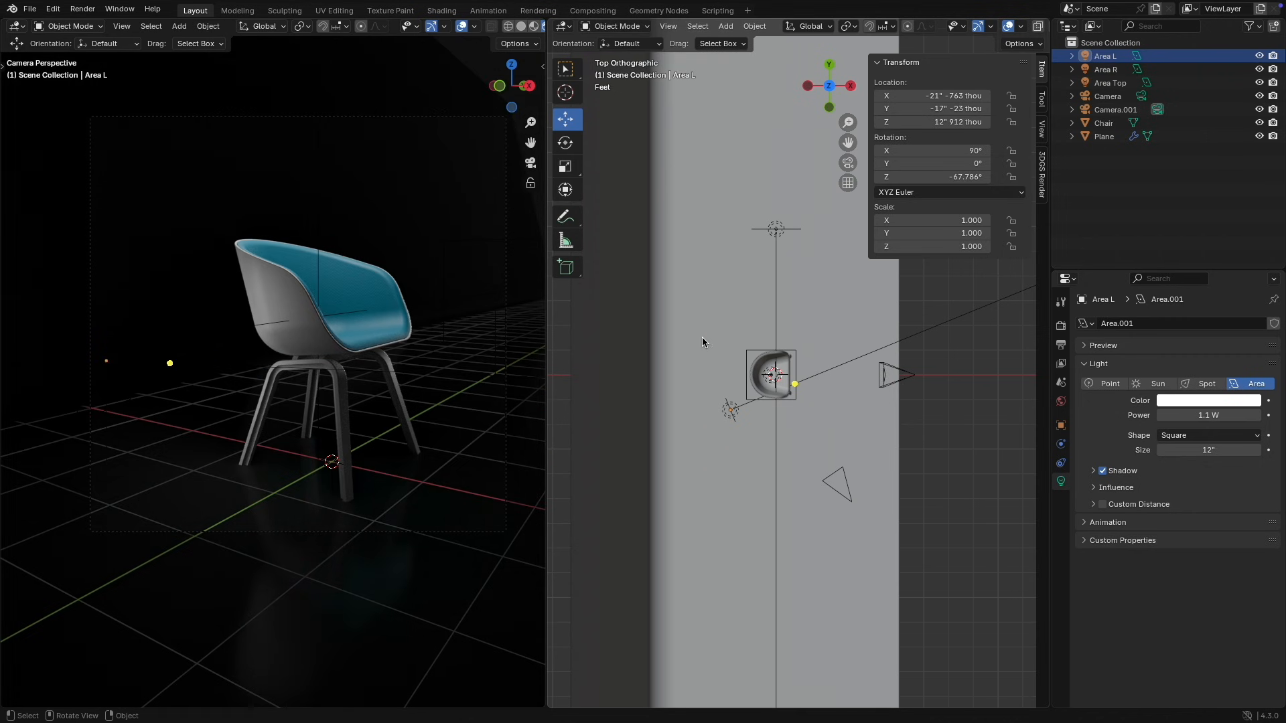
click(906, 378)
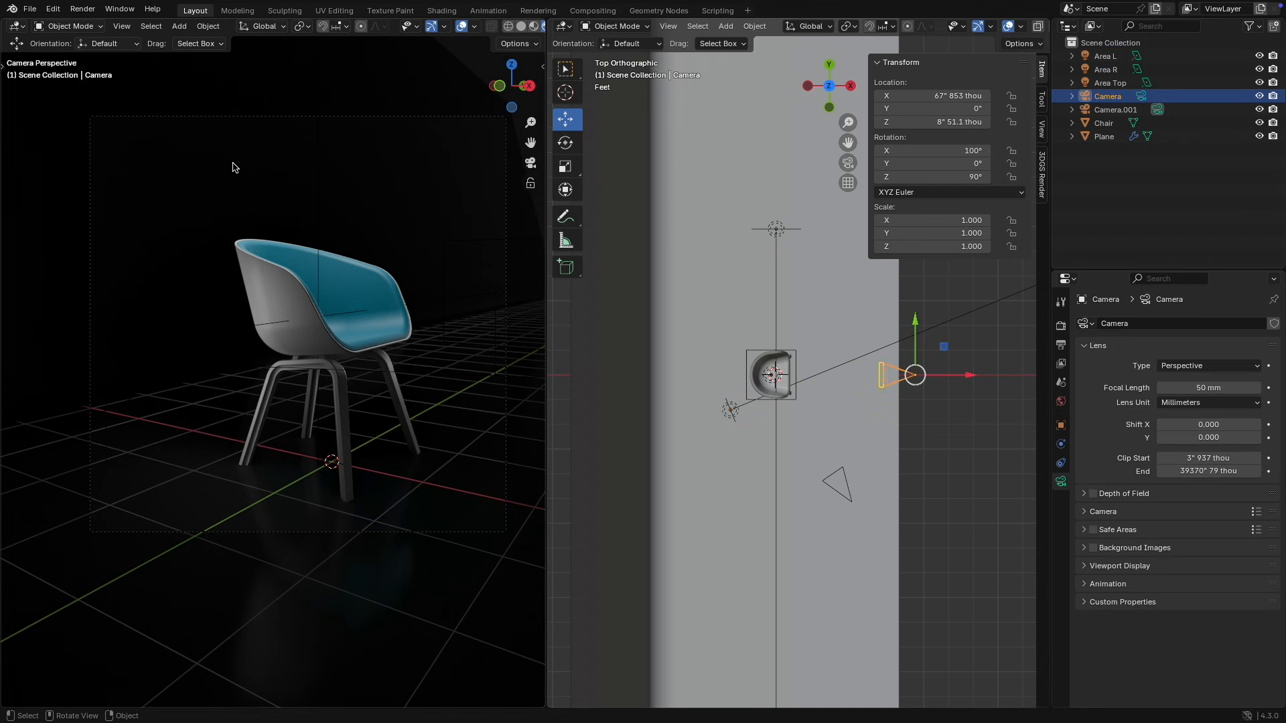
click(123, 26)
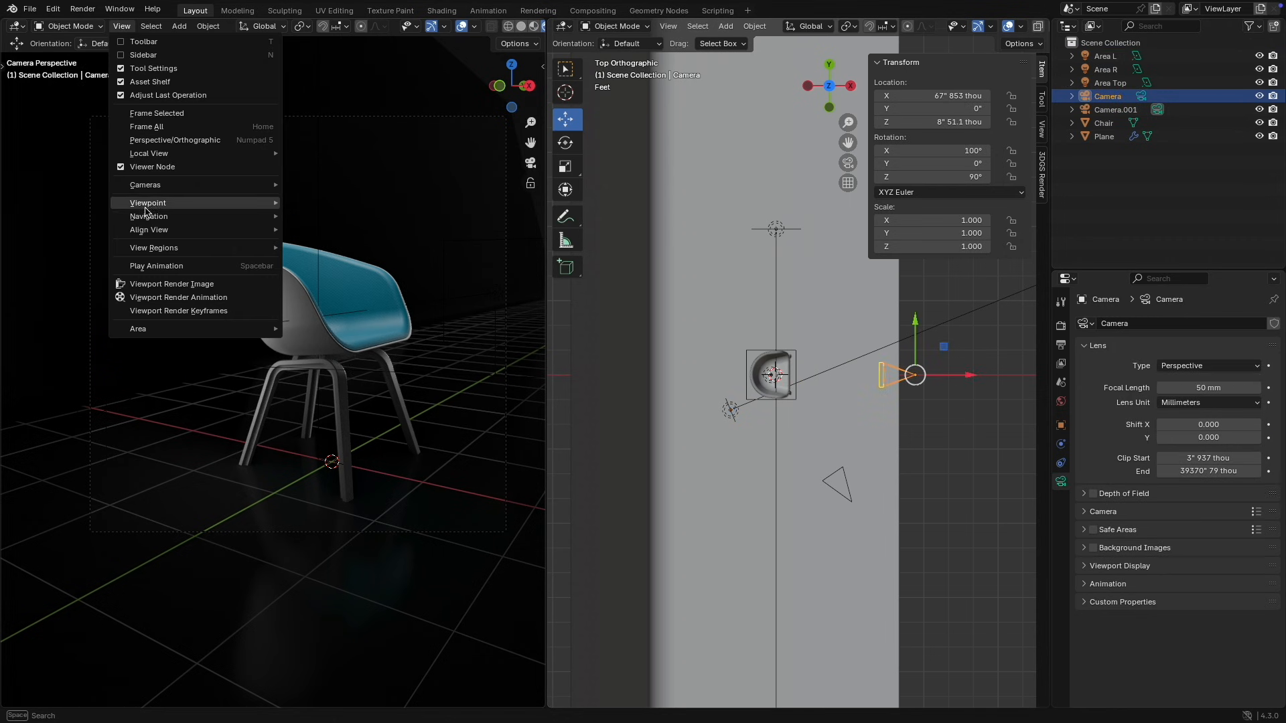
mouse_move(156, 186)
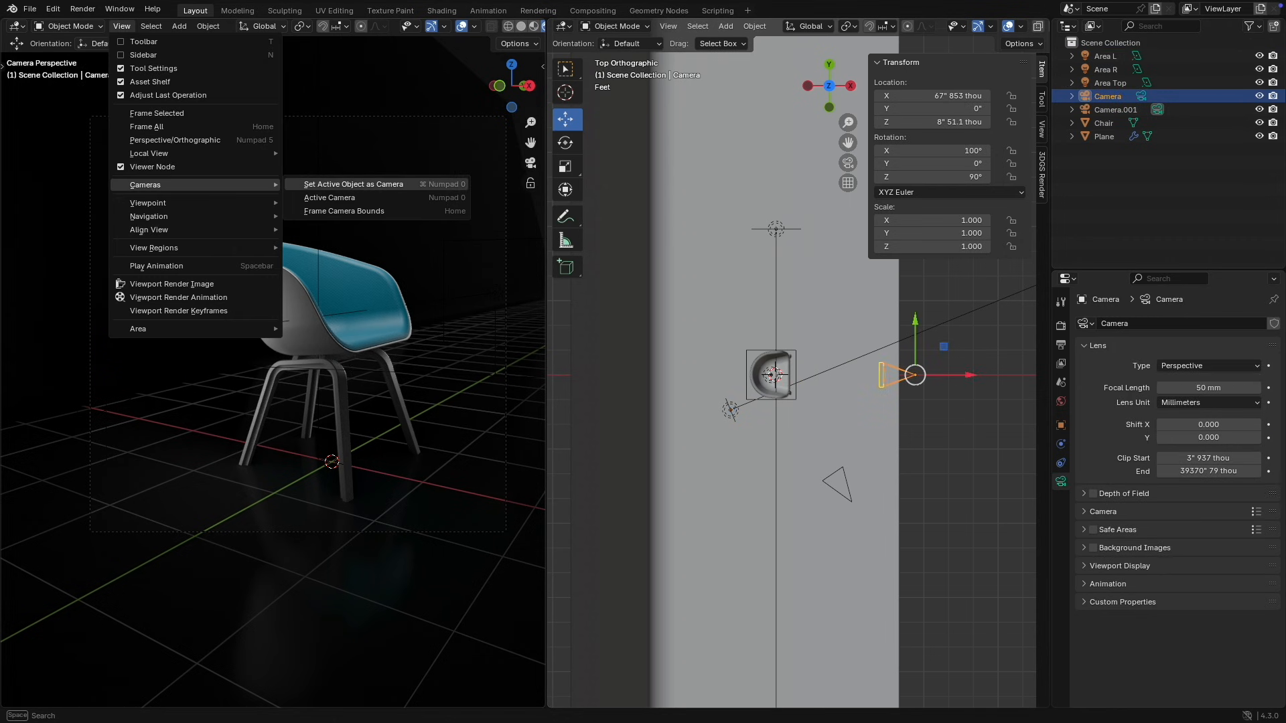
click(345, 185)
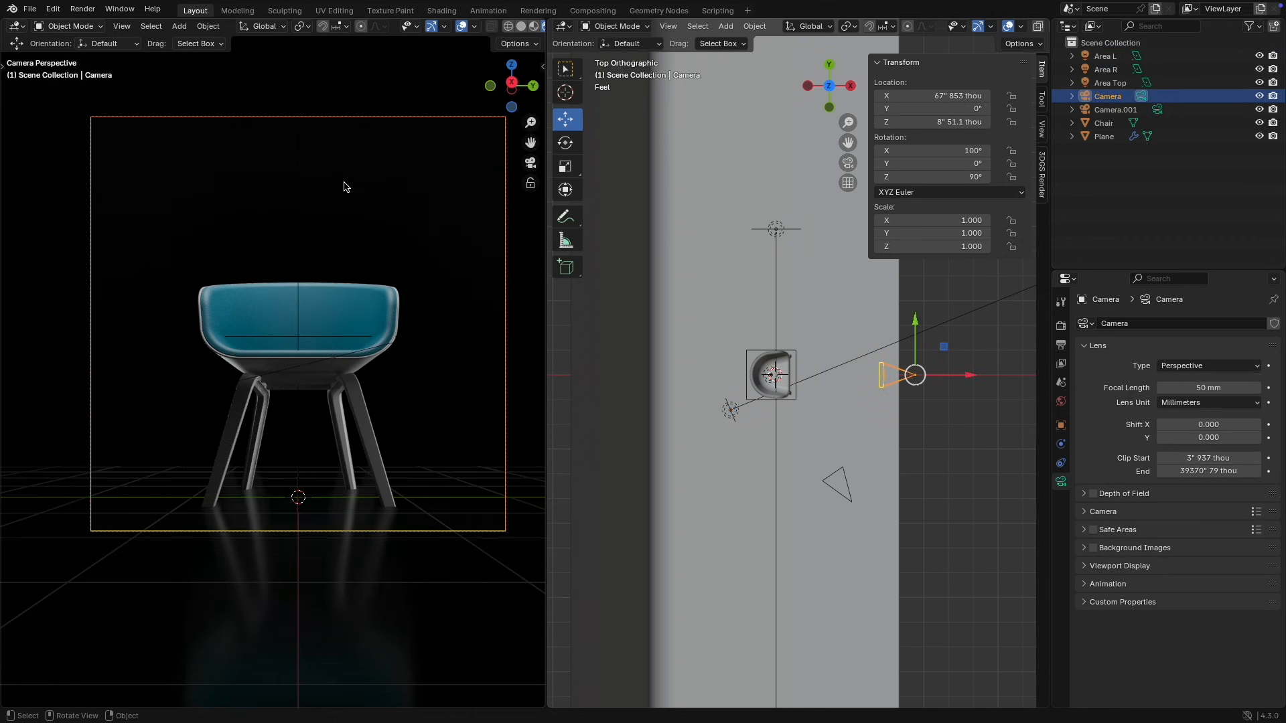
Step: Make Camera.001 the active camera again and frame the chair closer to inspect its shell and legs
click(842, 497)
click(122, 27)
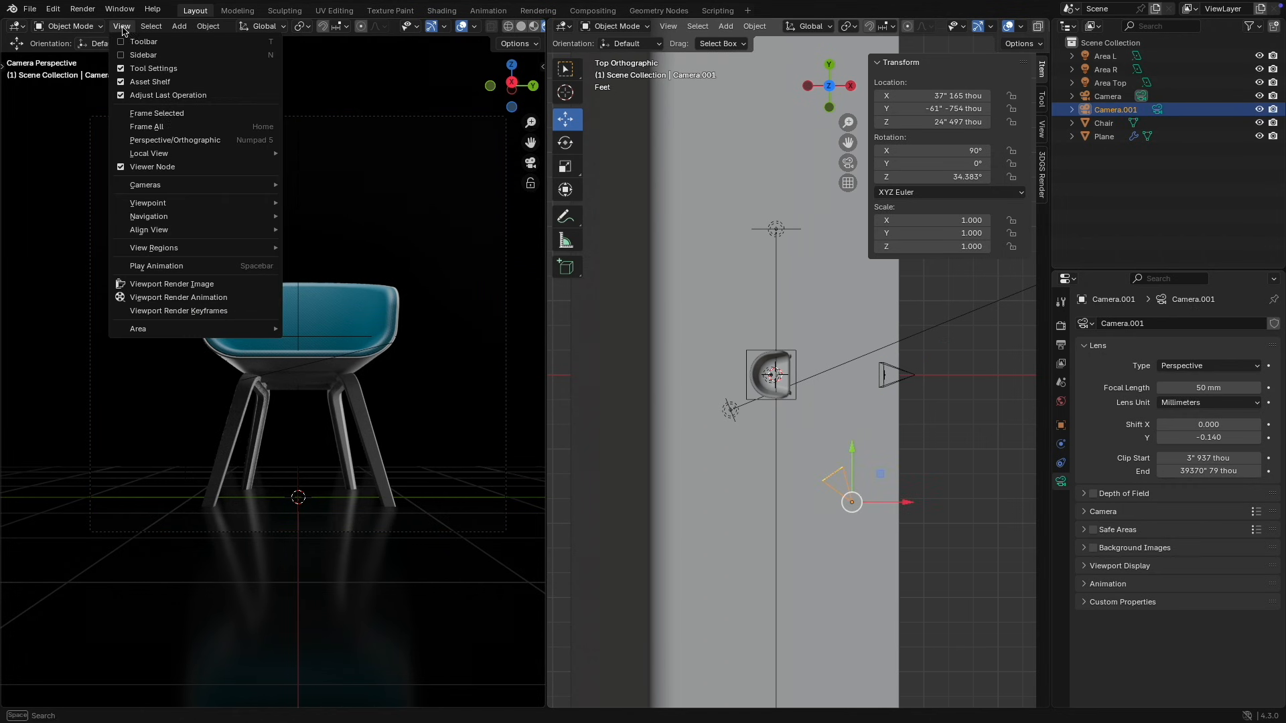
mouse_move(172, 187)
click(345, 189)
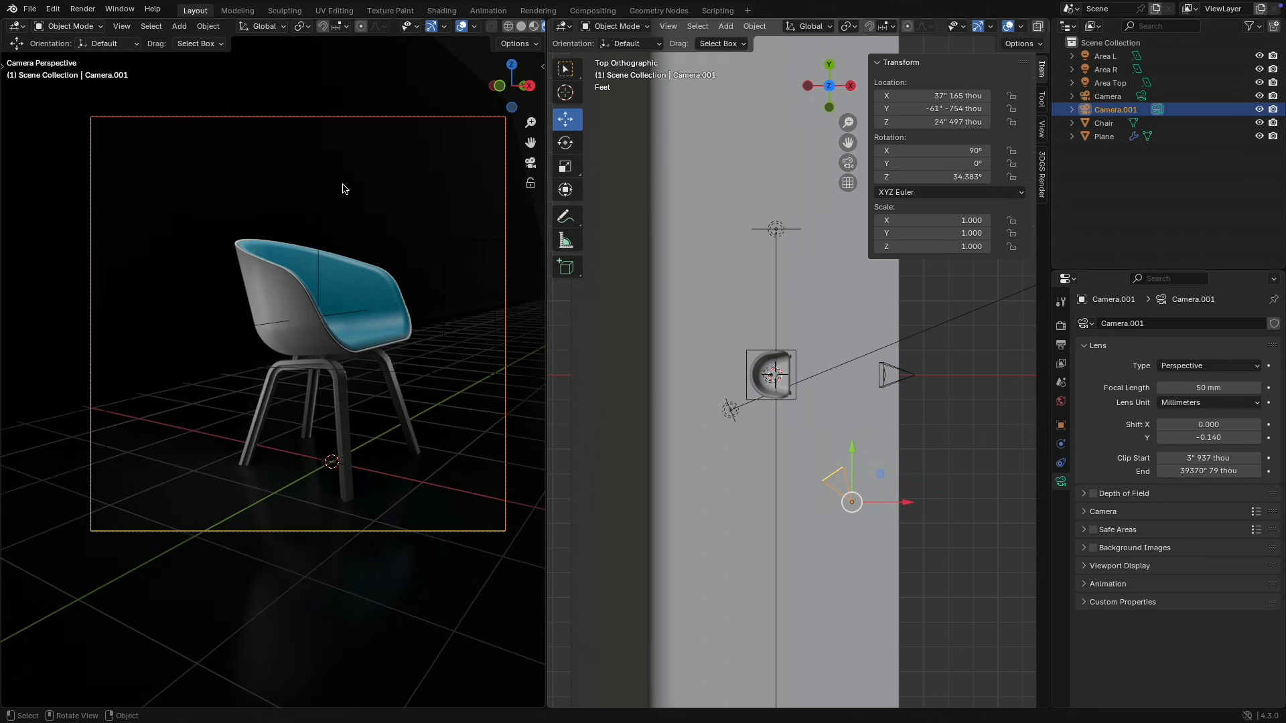
scroll(278, 274, up, 4)
scroll(277, 273, down, 2)
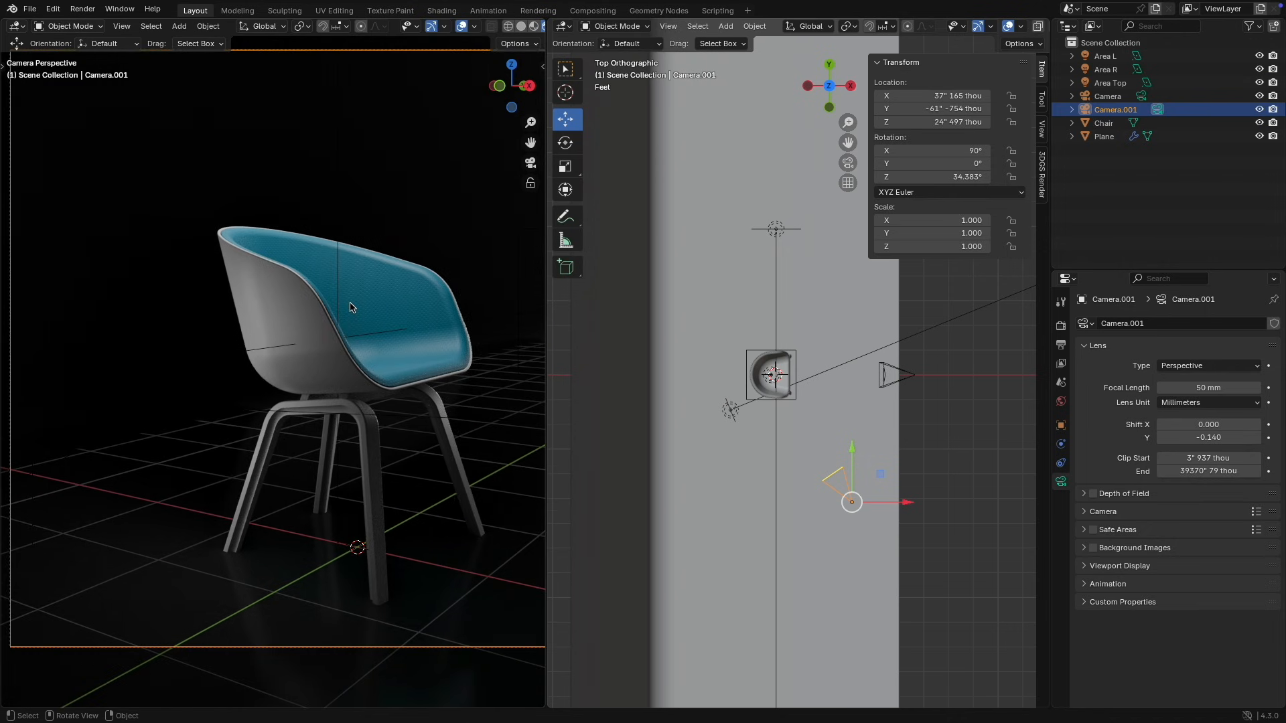
shift+middle_drag(349, 301, 304, 255)
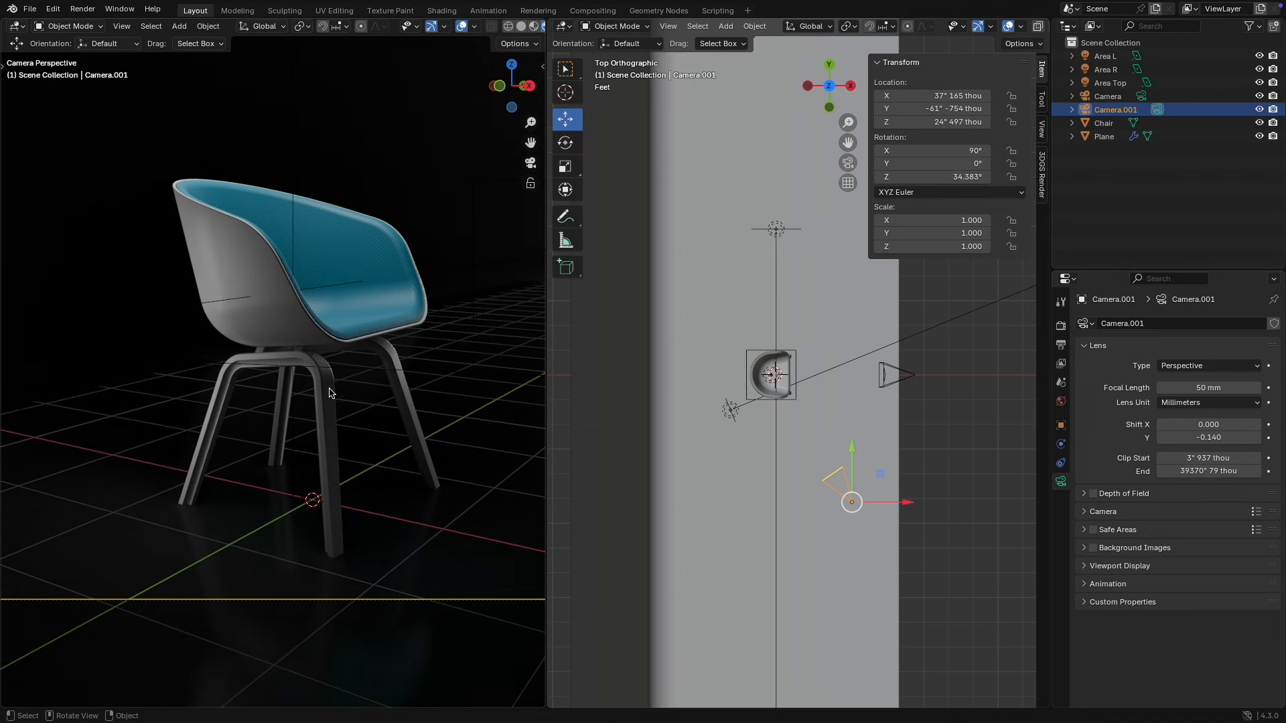
Step: Move Area R in top view to about 50.7 inches X and 34.7 inches Y, rotated about -60.4° around Z toward the chair
click(777, 231)
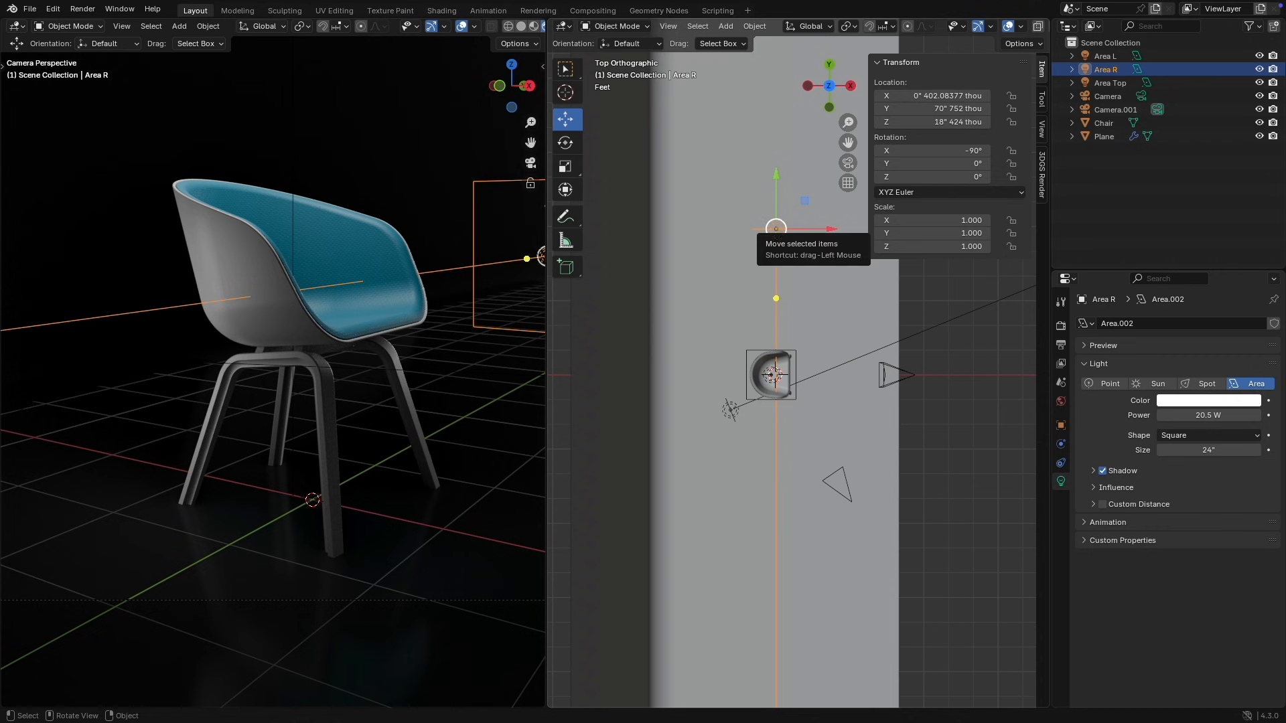
key(g)
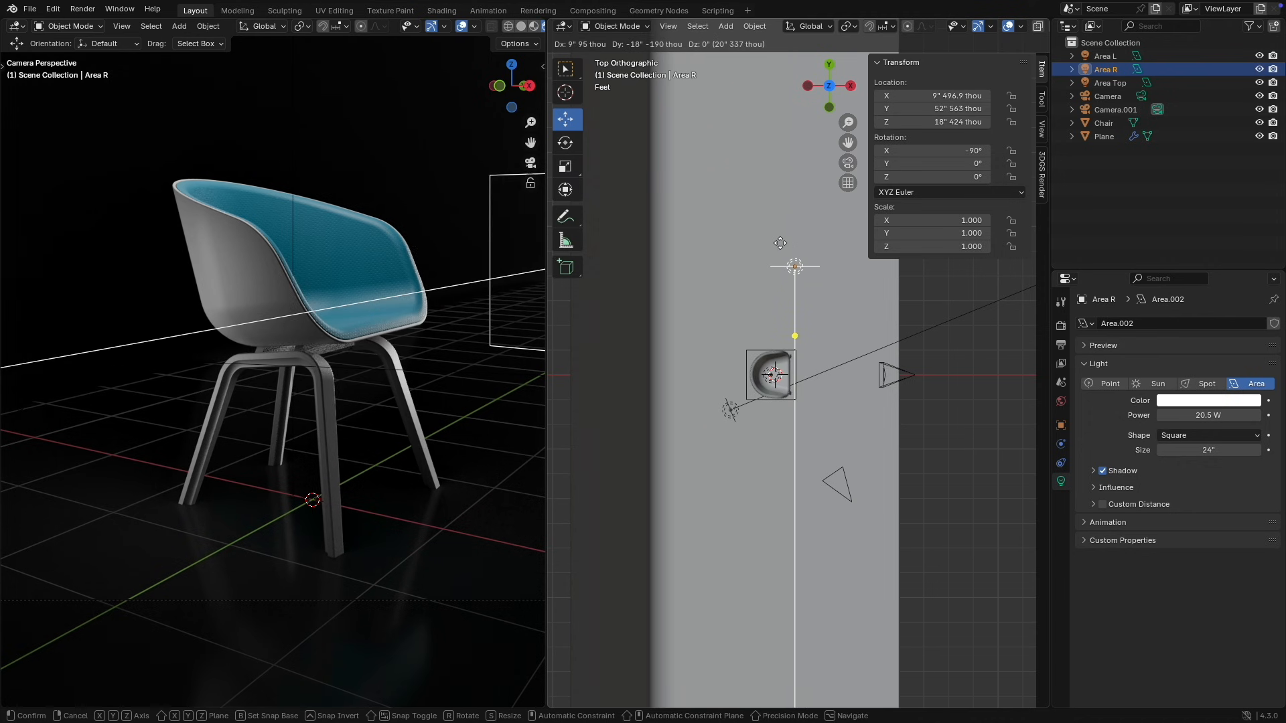
click(791, 255)
key(r)
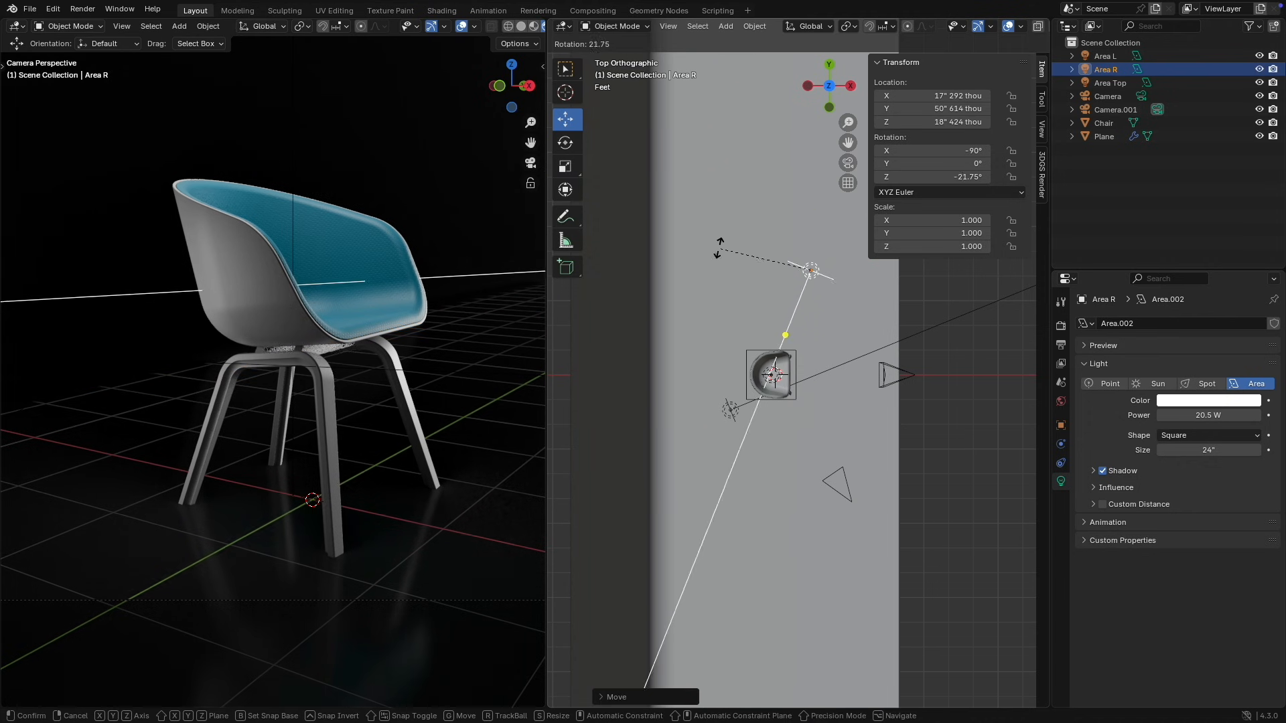
click(759, 82)
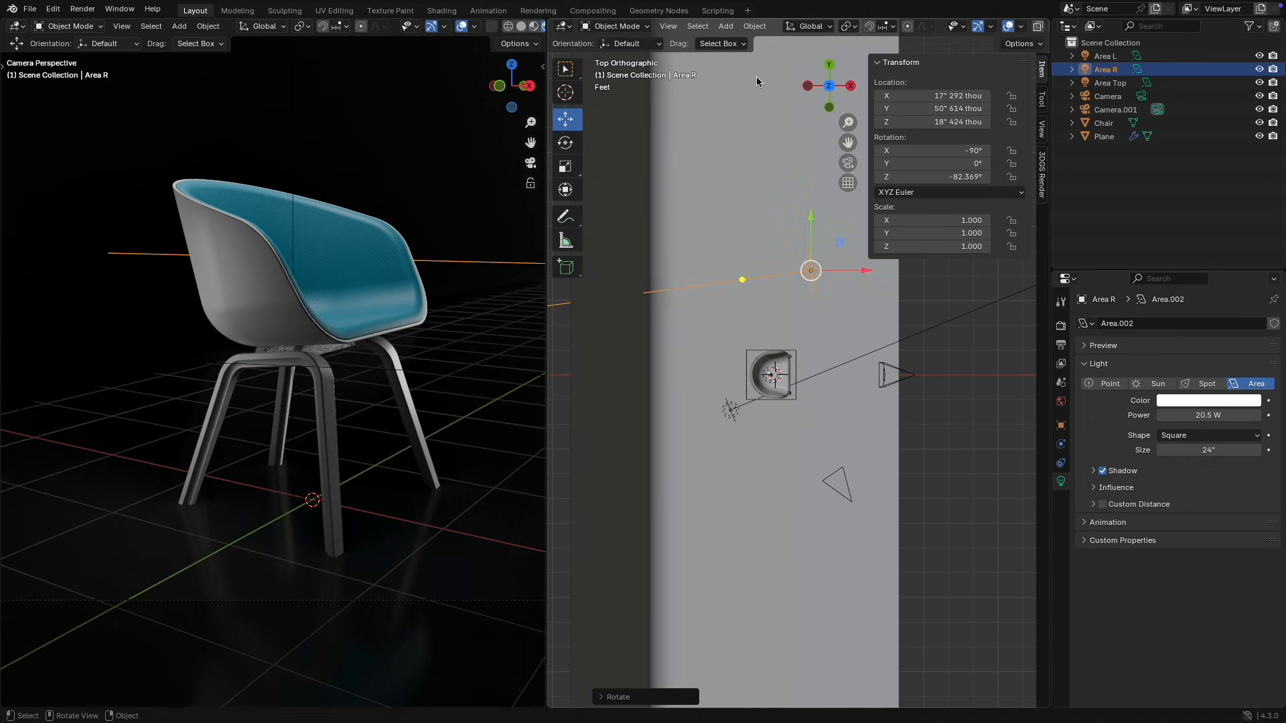
key(g)
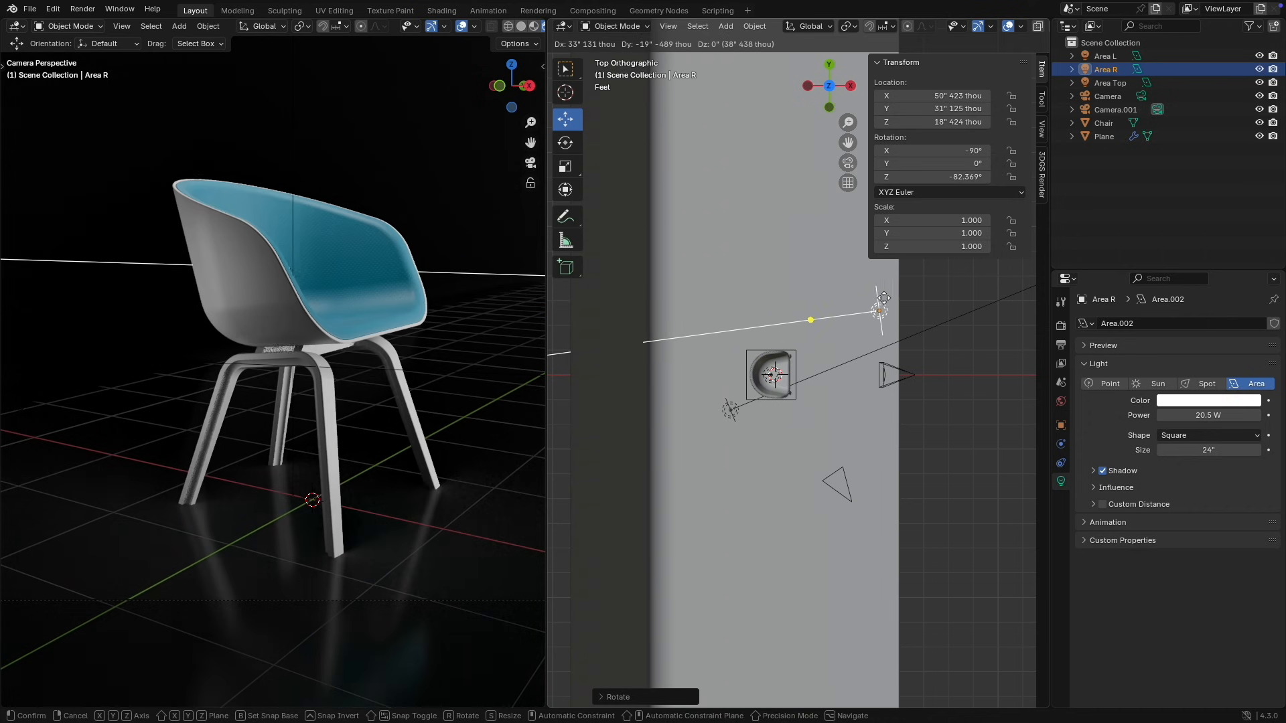
click(885, 299)
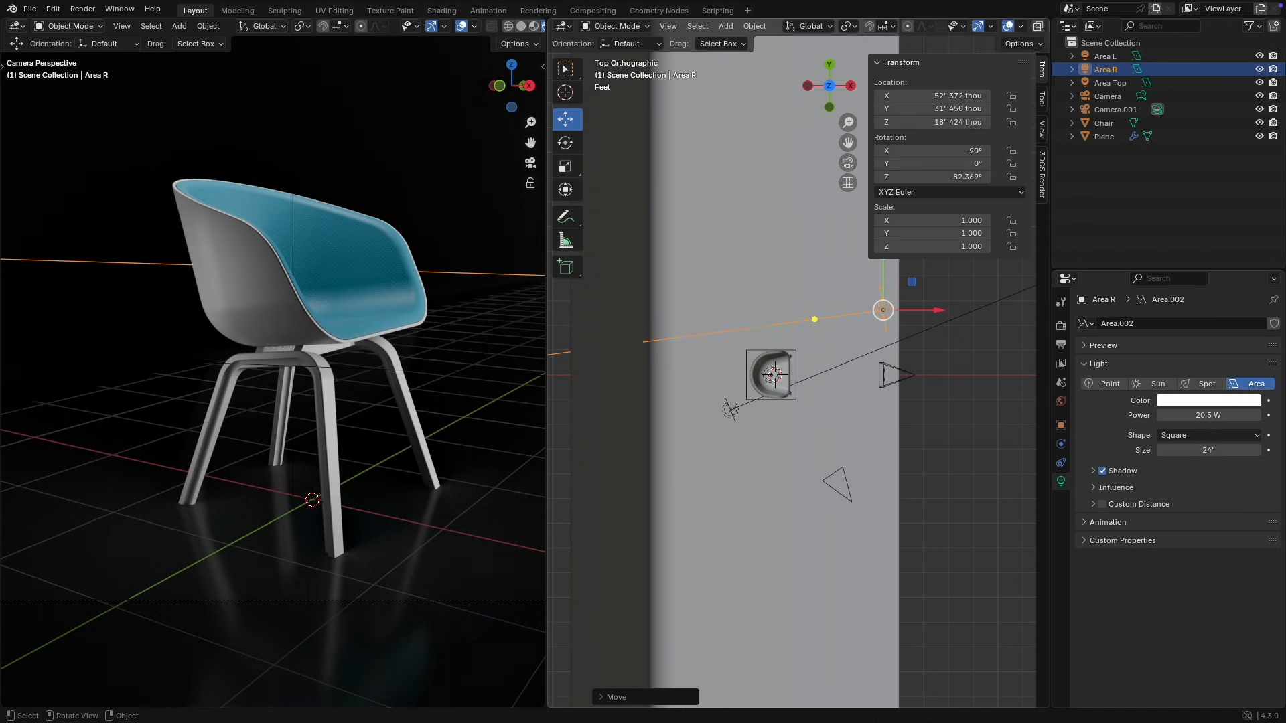
key(r)
click(819, 300)
key(g)
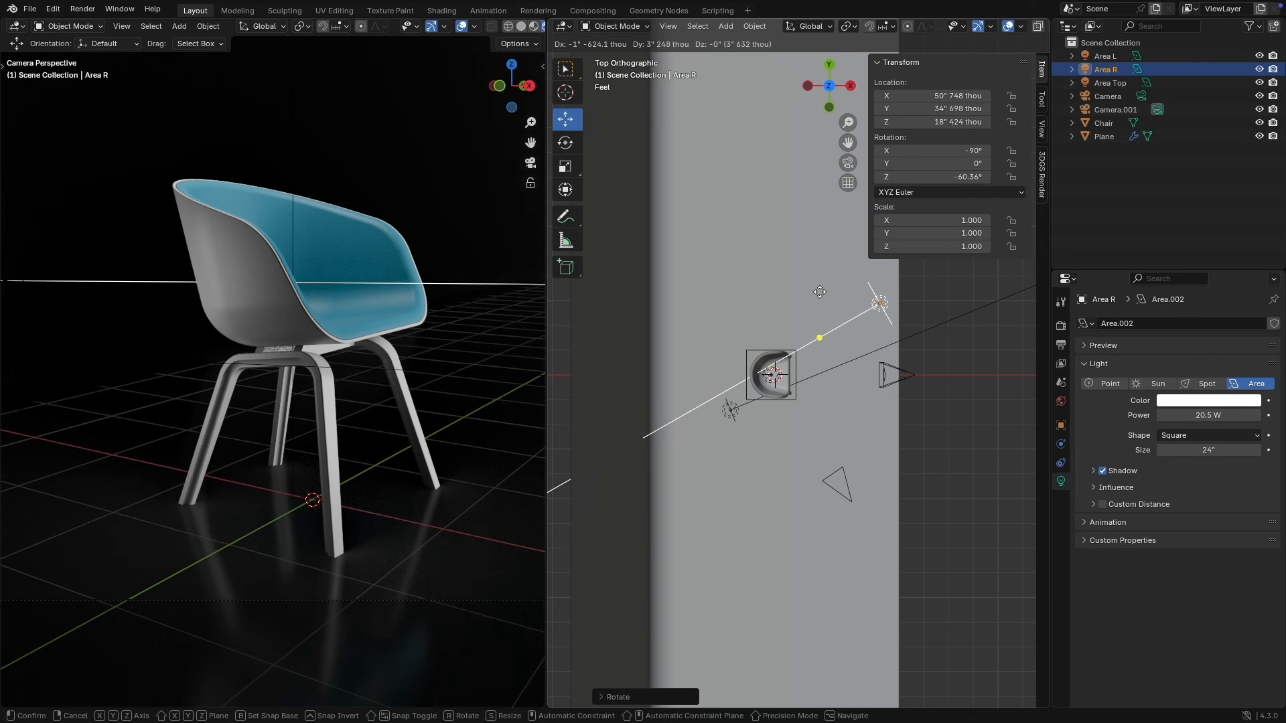
click(816, 292)
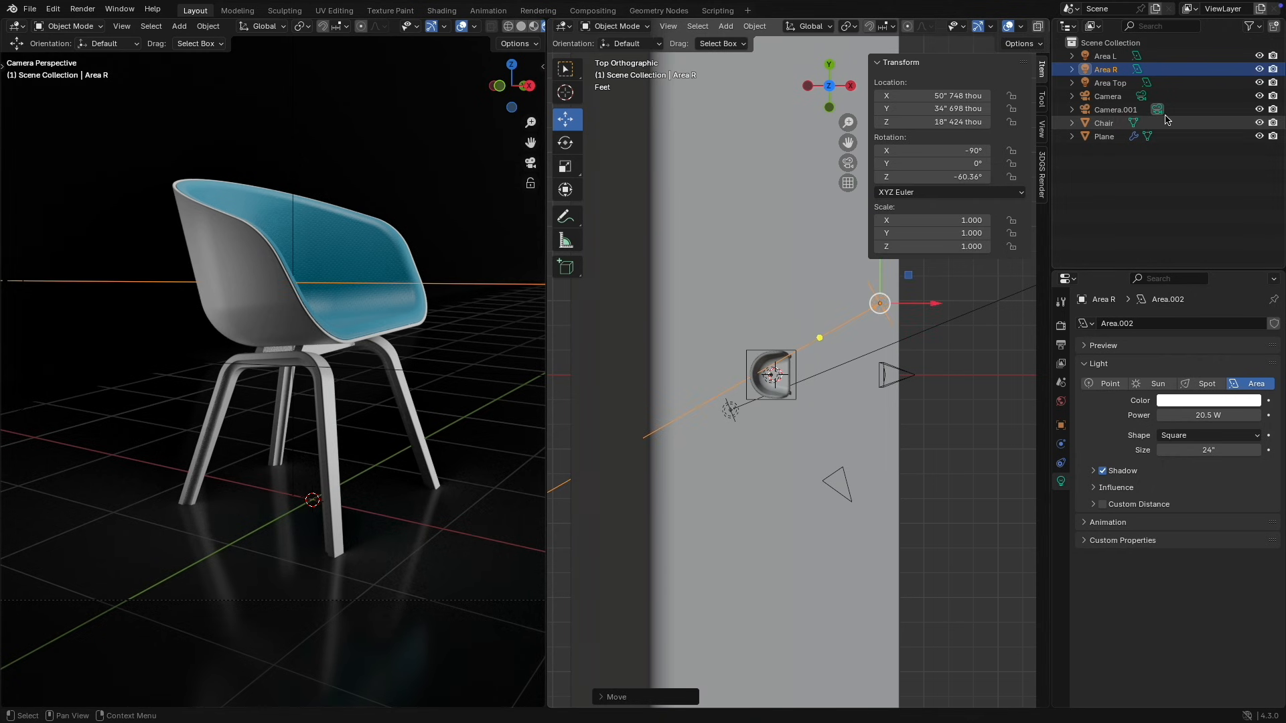
Step: Toggle Area Top's viewport visibility to compare its effect on the chair, leaving it shown
click(1259, 82)
click(1260, 83)
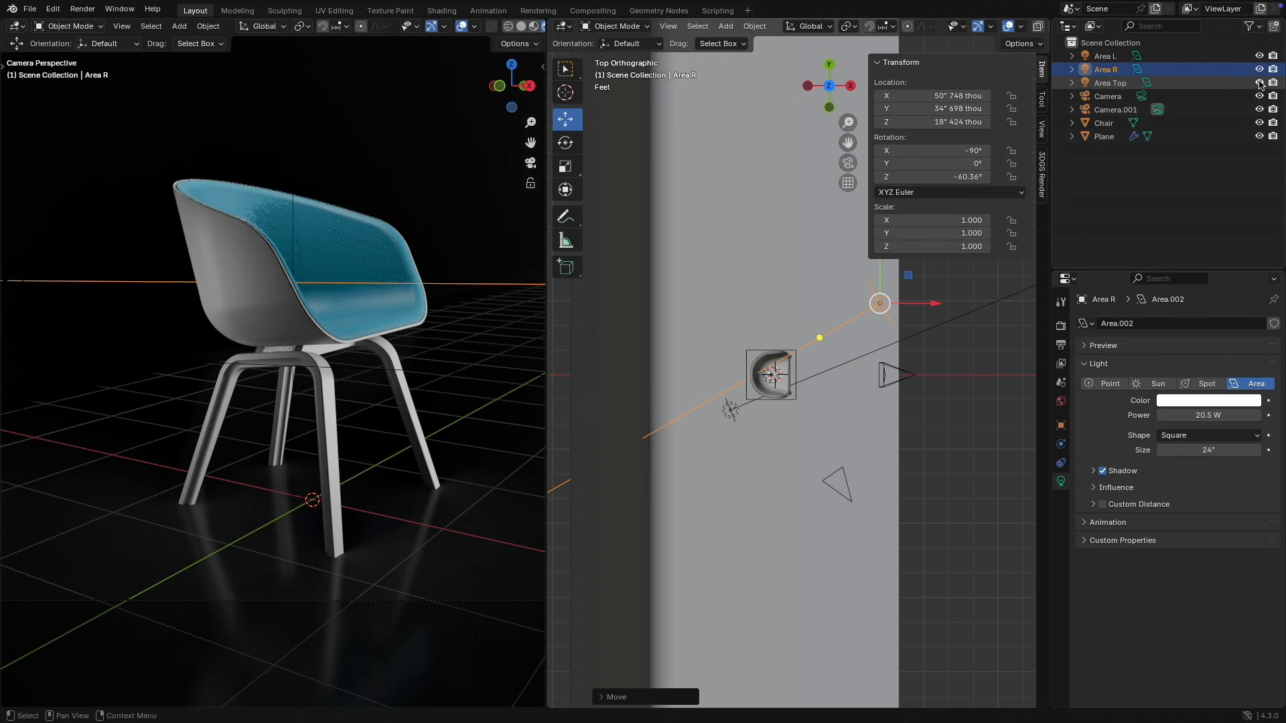
click(1260, 83)
click(1260, 82)
Step: Set Area Top's power to 5.9 W and inspect the seat and legs up close
click(1110, 83)
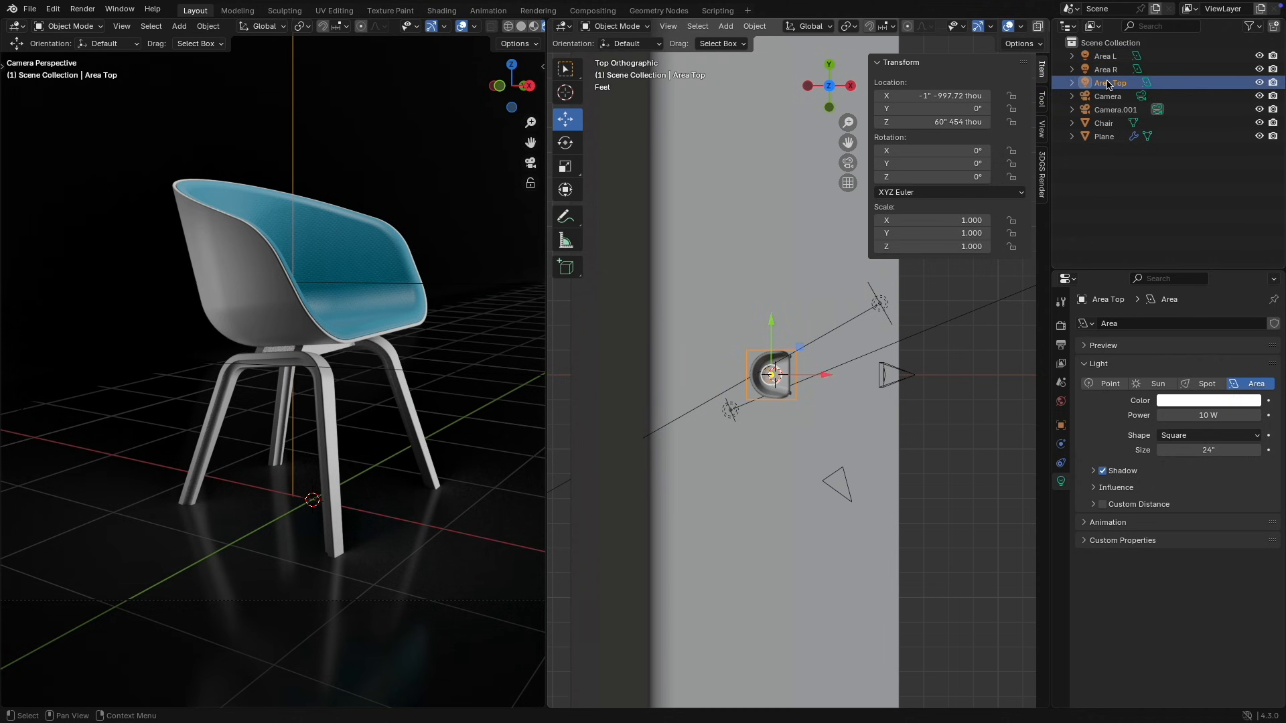
drag(1209, 415, 1203, 415)
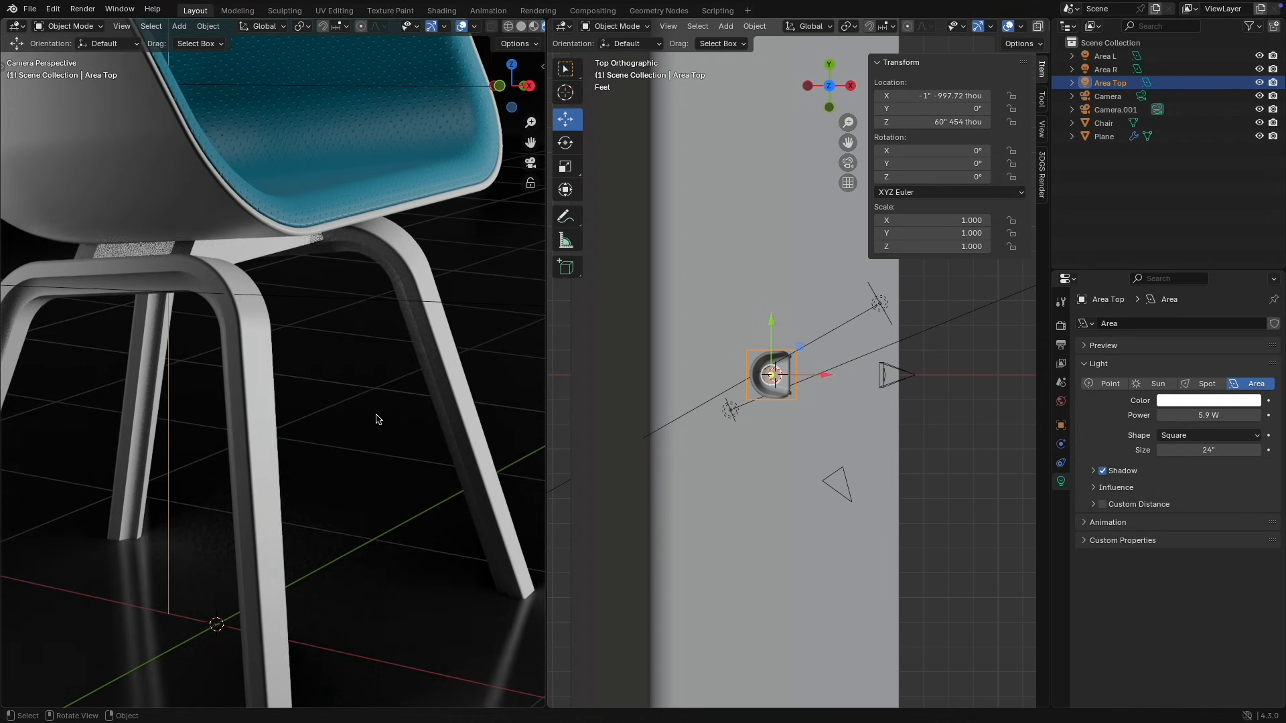
scroll(380, 314, up, 4)
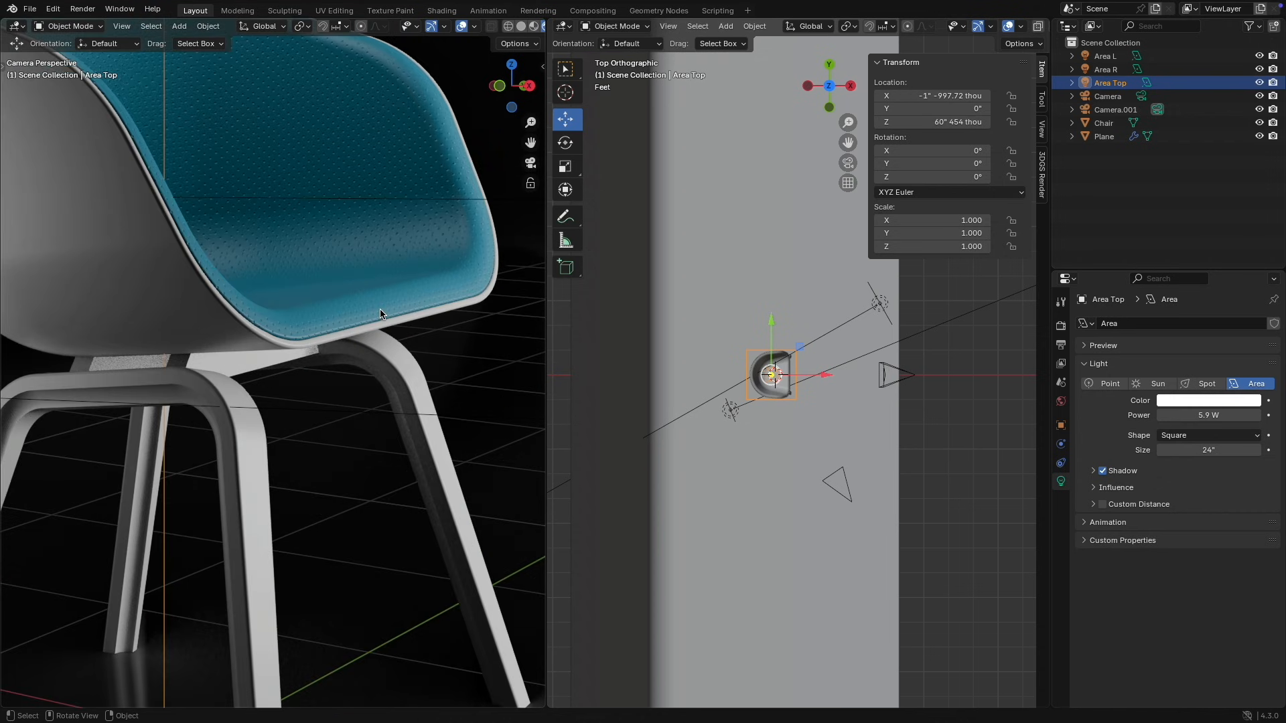
scroll(380, 314, down, 4)
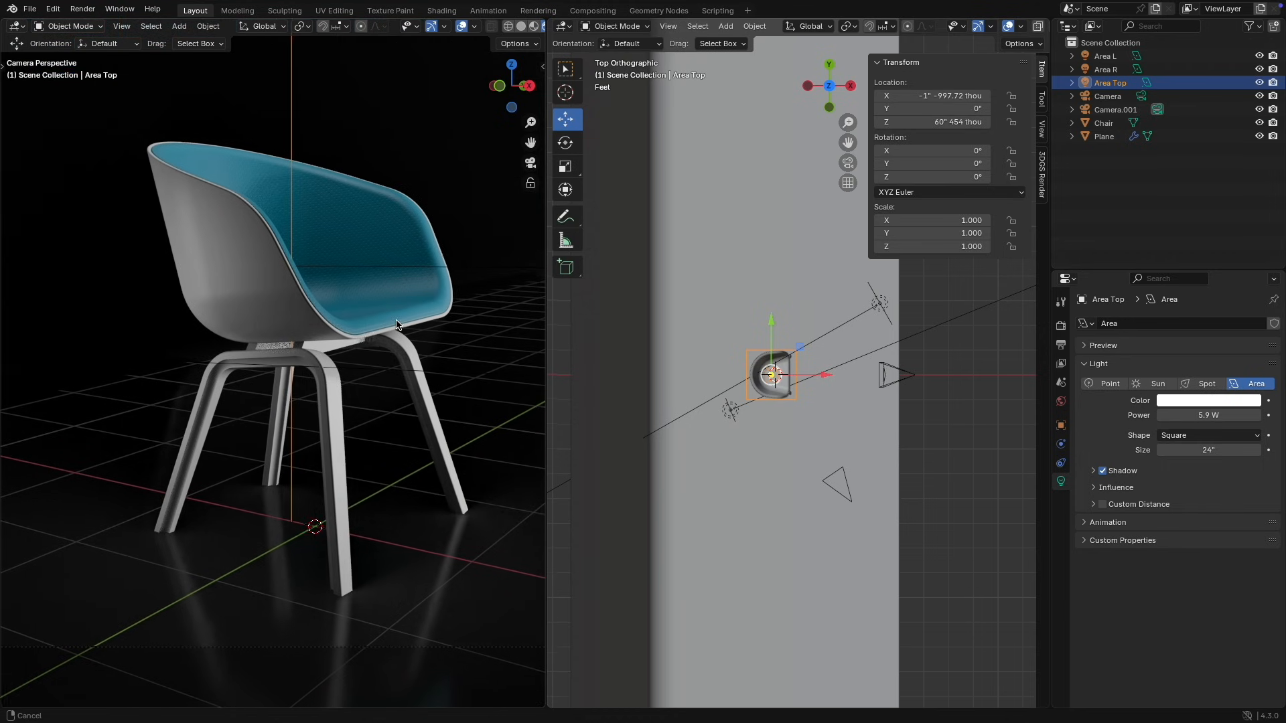
Step: Set Area L's size to 24 inches and its power to 2.6 W
click(731, 410)
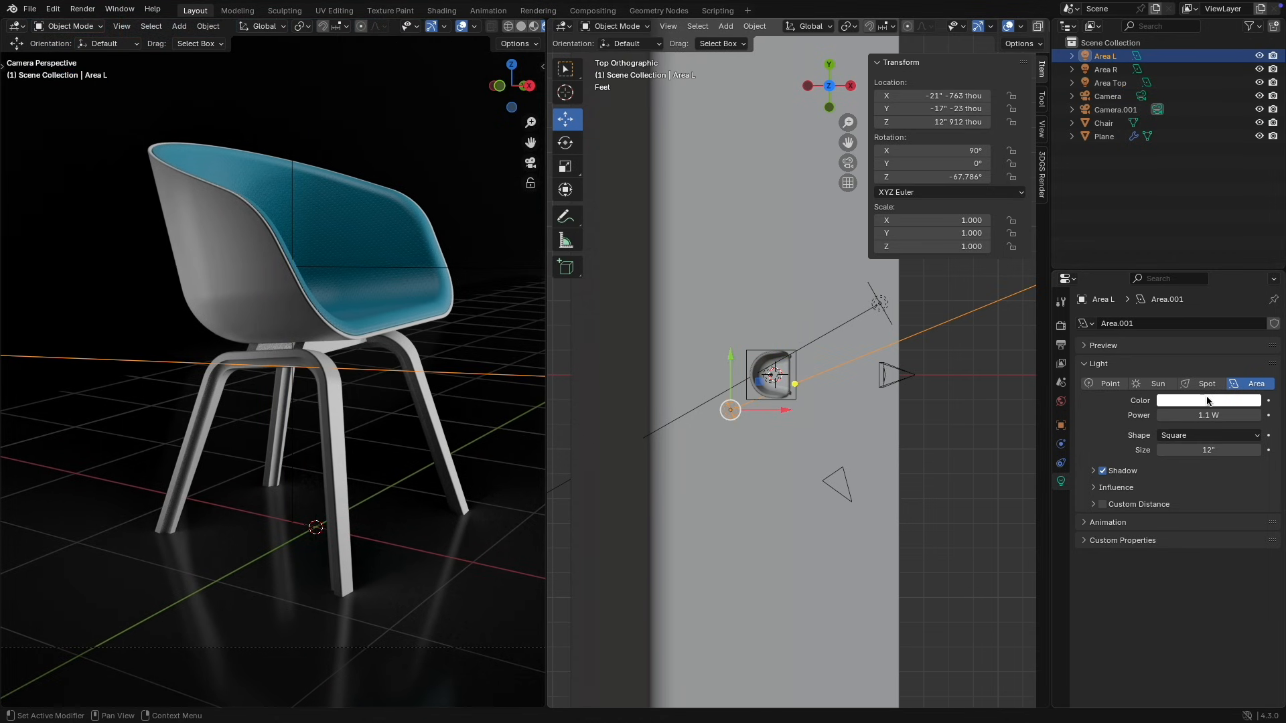
drag(1190, 419, 1197, 419)
click(1194, 449)
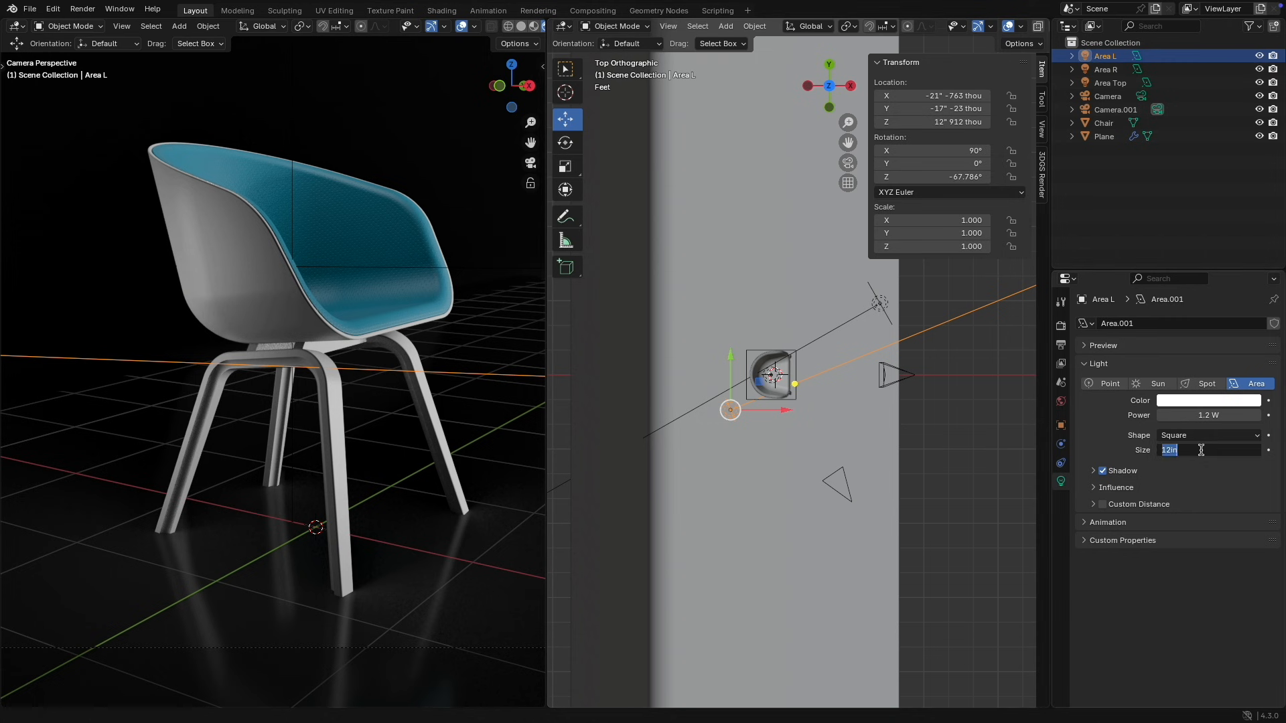
text(24)
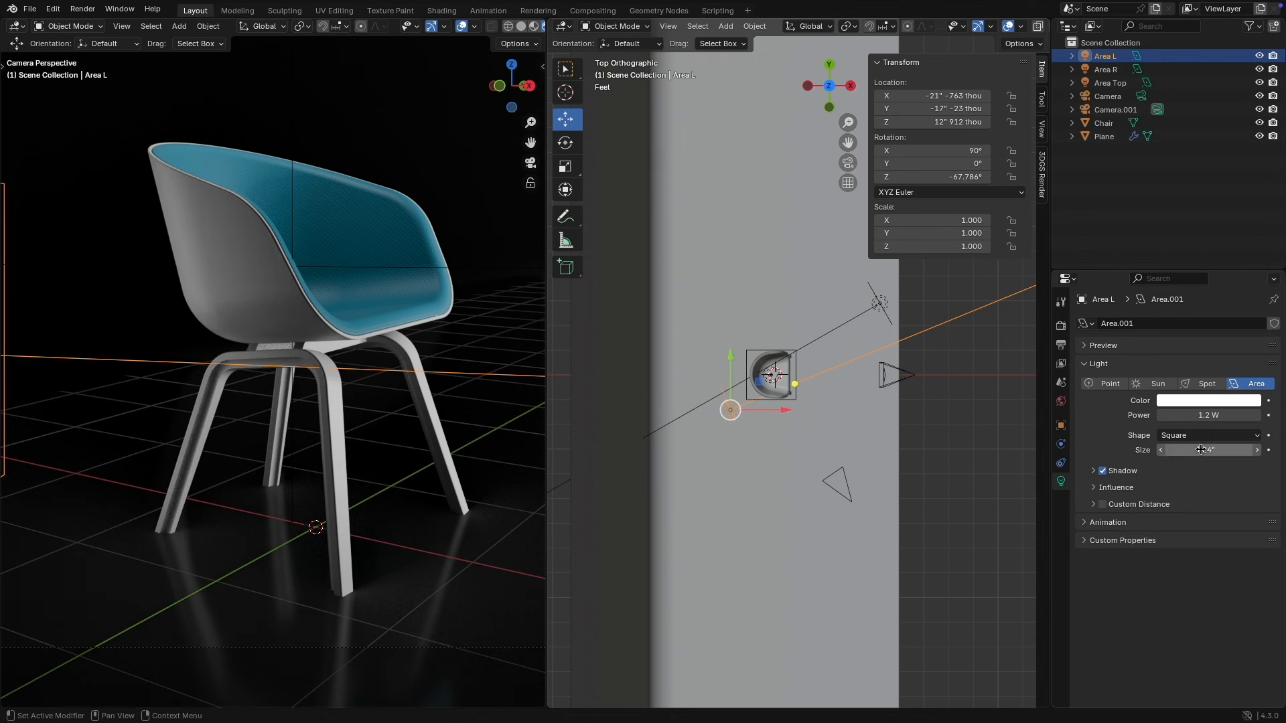
drag(1201, 415, 1227, 415)
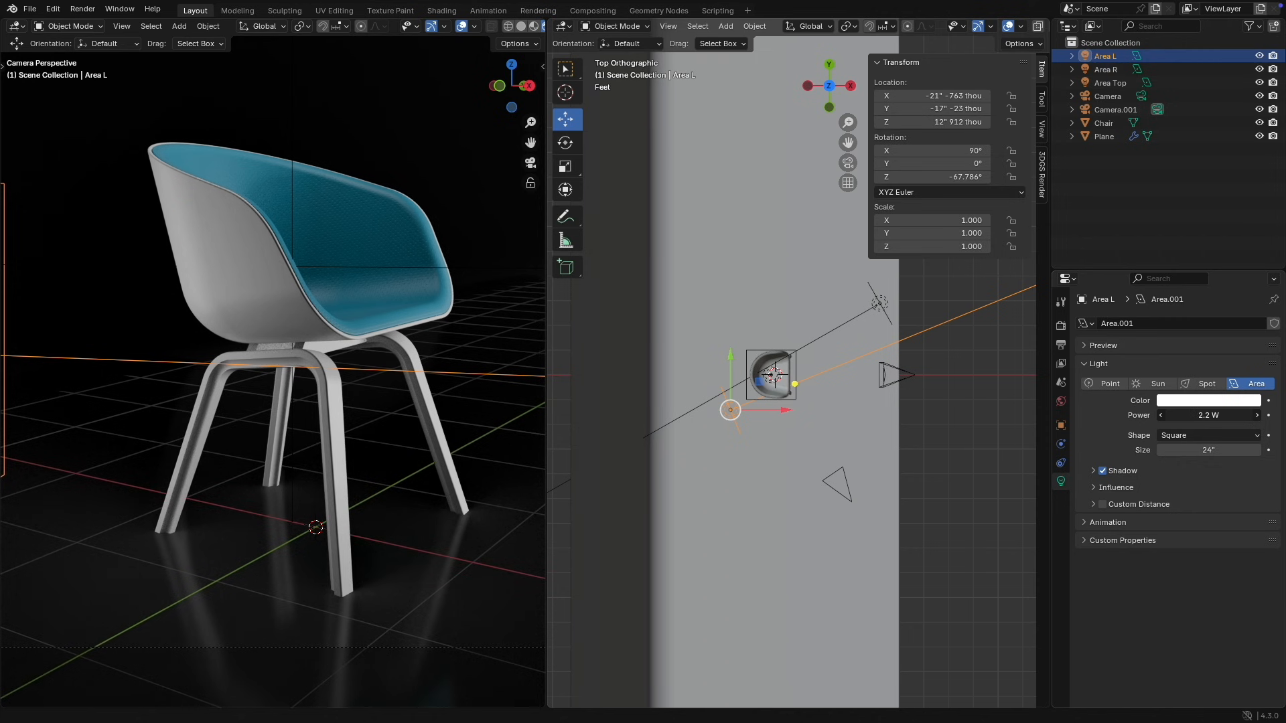
mouse_move(1227, 416)
mouse_down()
mouse_move(1211, 415)
mouse_move(1249, 416)
mouse_move(1222, 415)
mouse_up()
drag(1209, 415, 1225, 415)
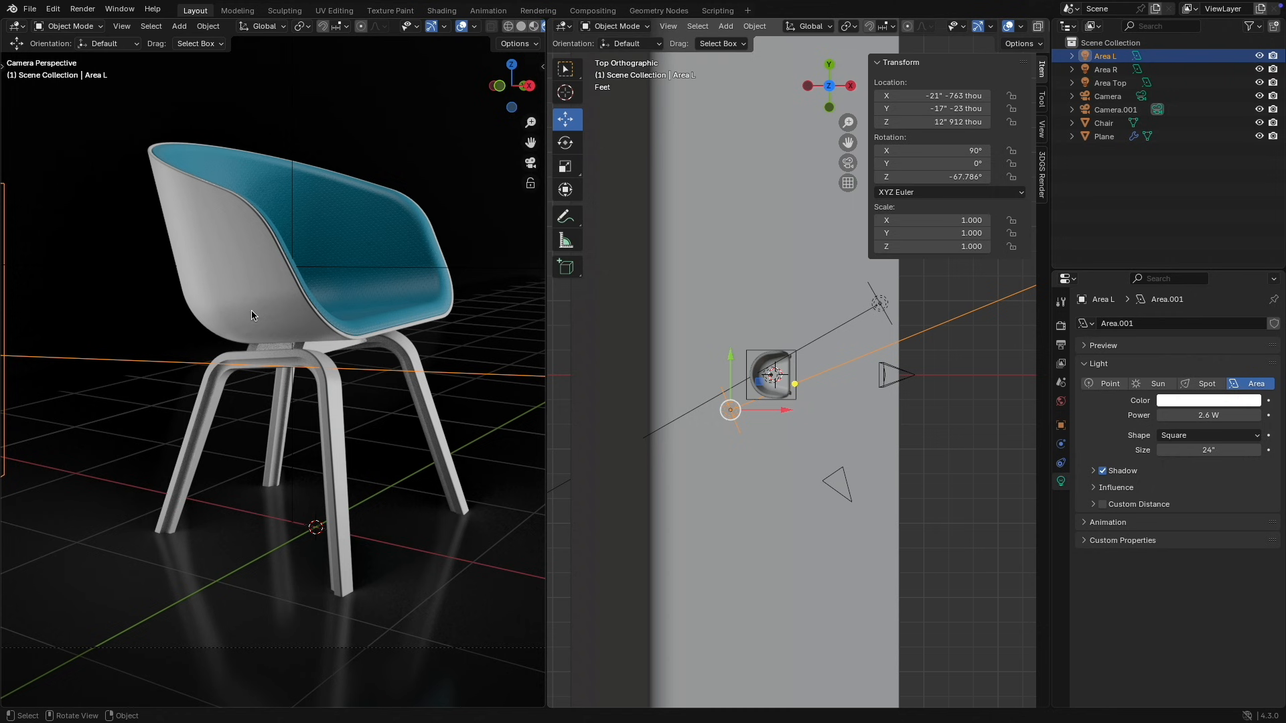
Step: Make the front-facing Camera the active camera and view the relit chair through it
middle_drag(345, 372, 395, 366)
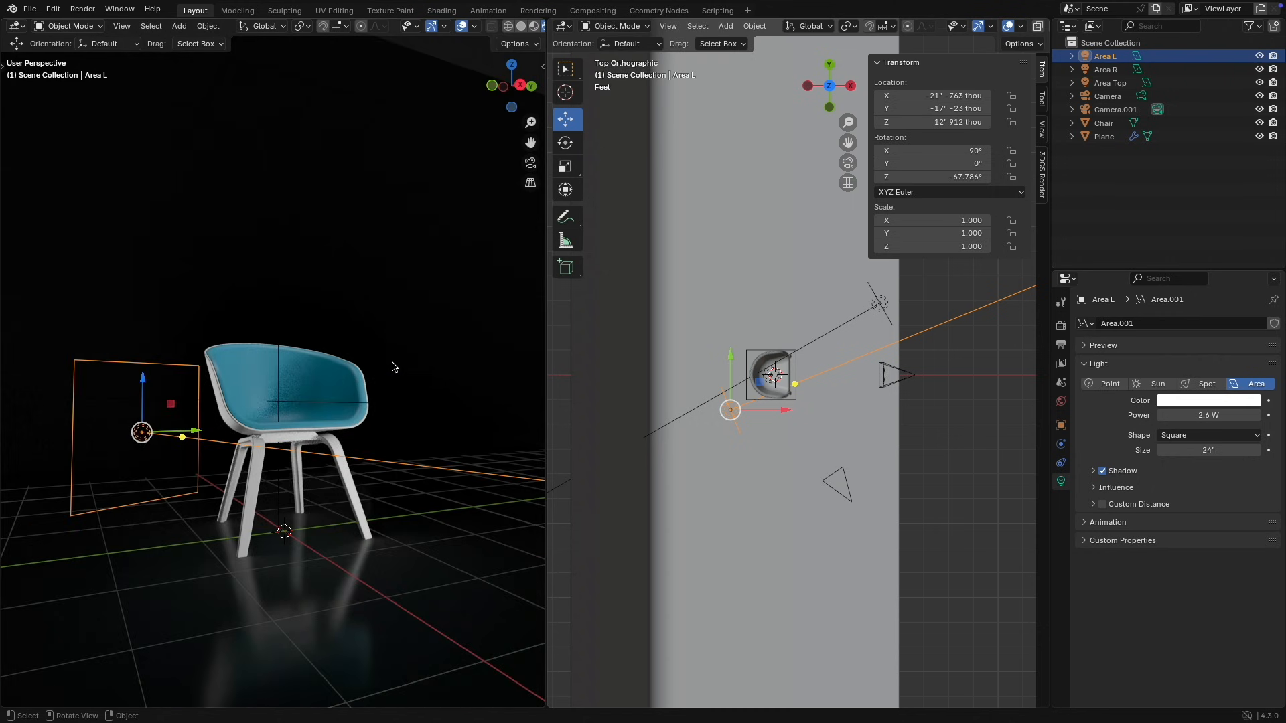
click(913, 376)
click(122, 26)
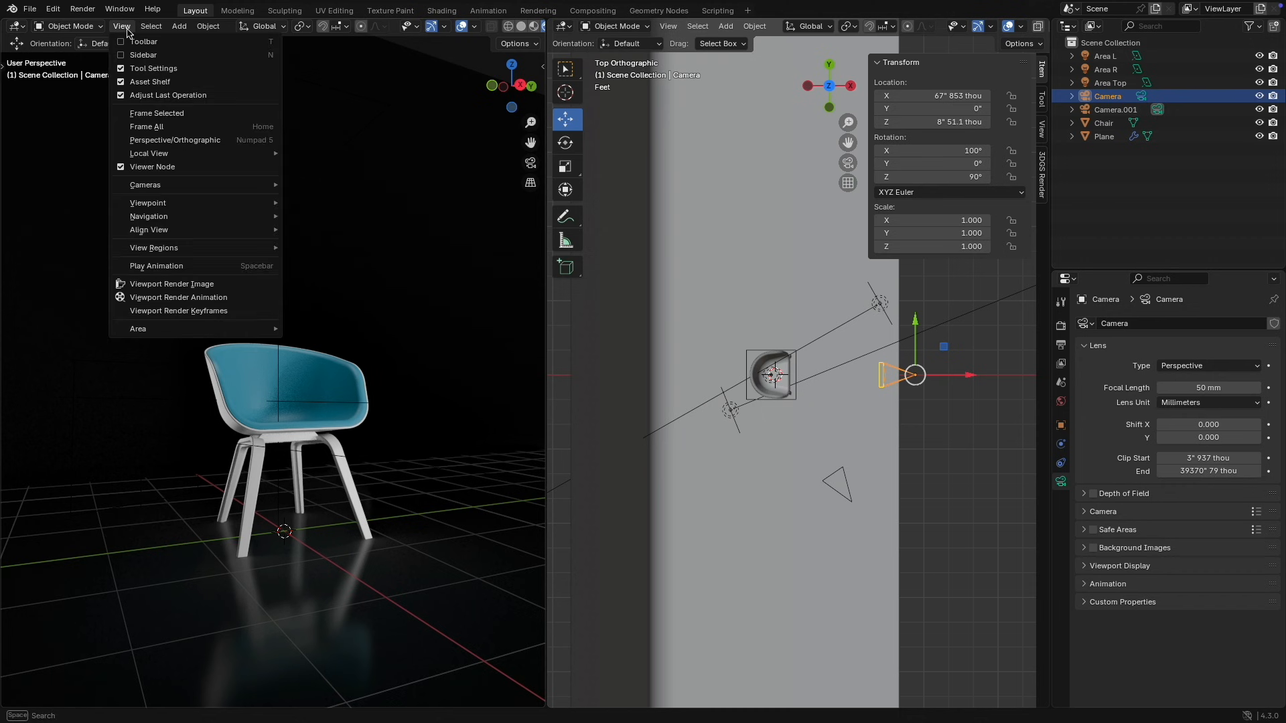
mouse_move(184, 205)
mouse_move(164, 237)
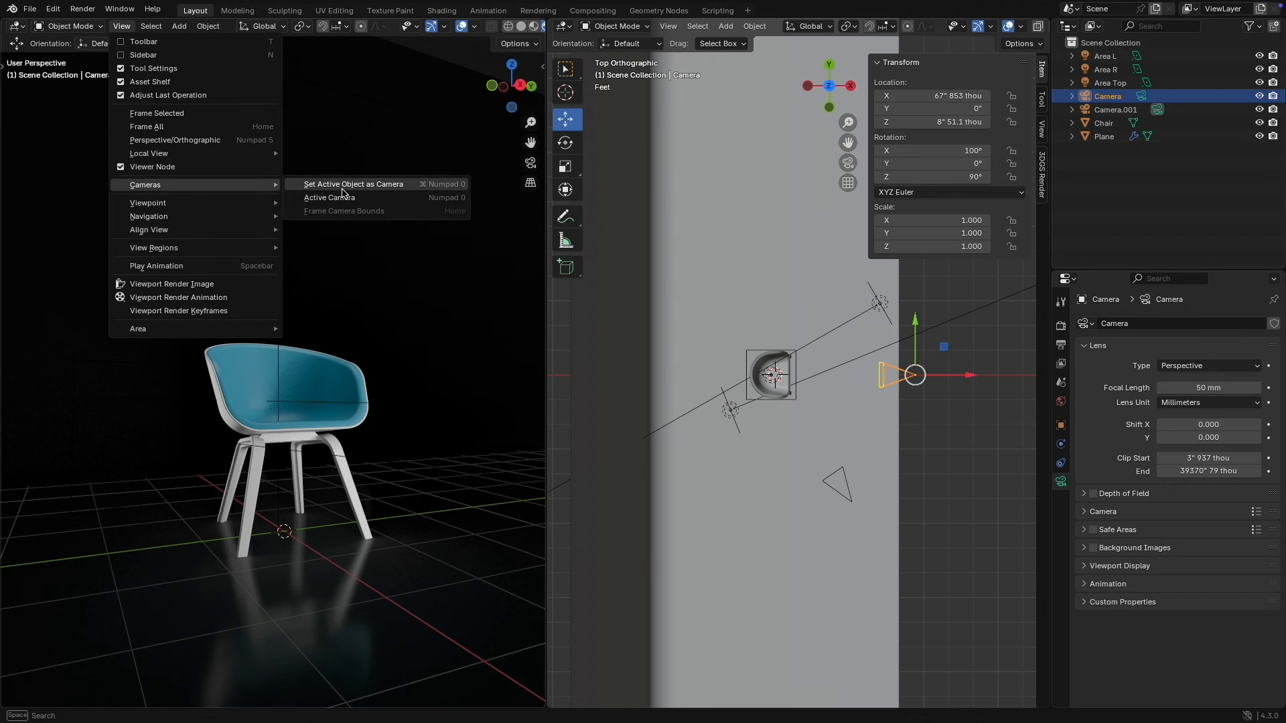
click(343, 195)
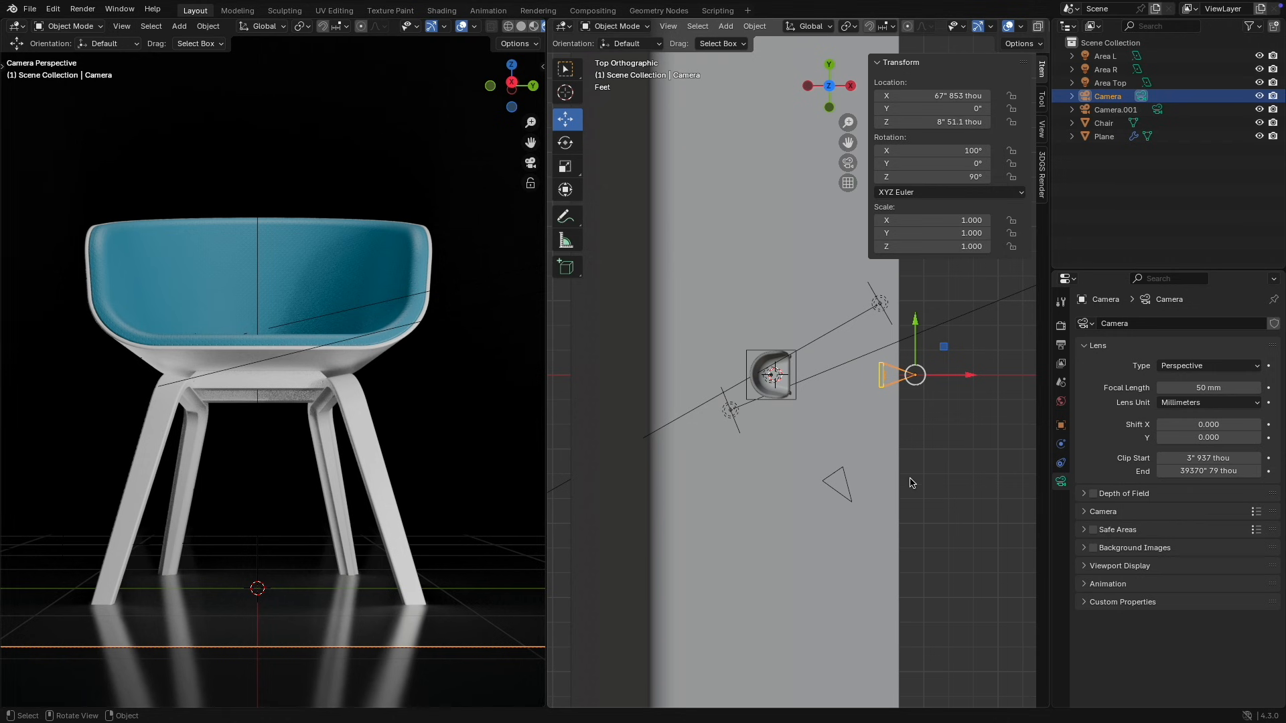
Step: Make Camera.001 the active camera and frame its angled view of the chair
click(840, 477)
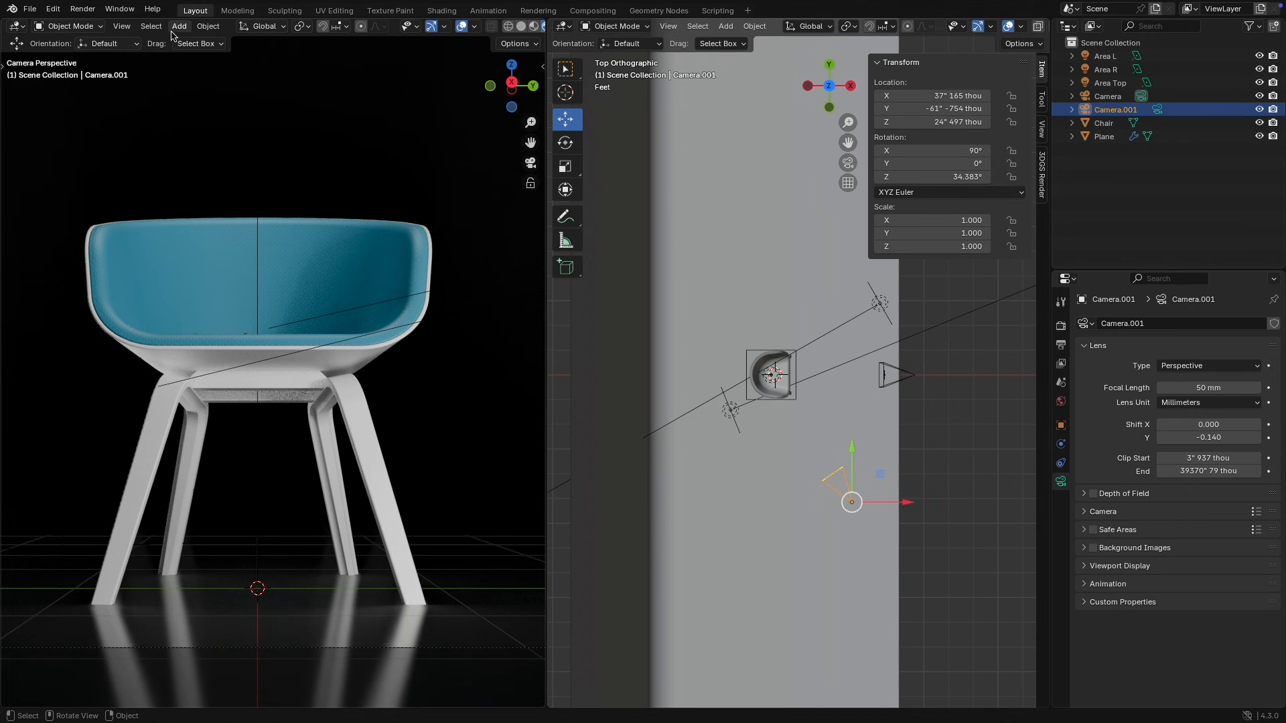
click(123, 29)
mouse_move(172, 204)
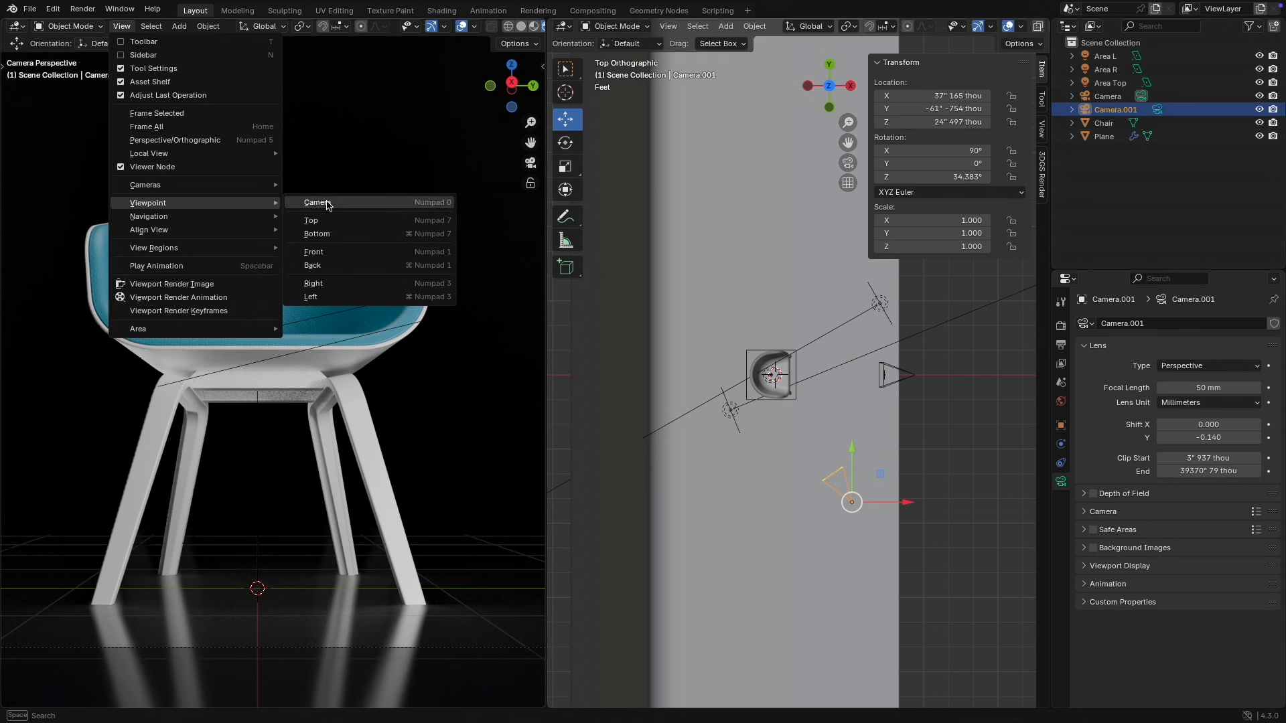
click(327, 204)
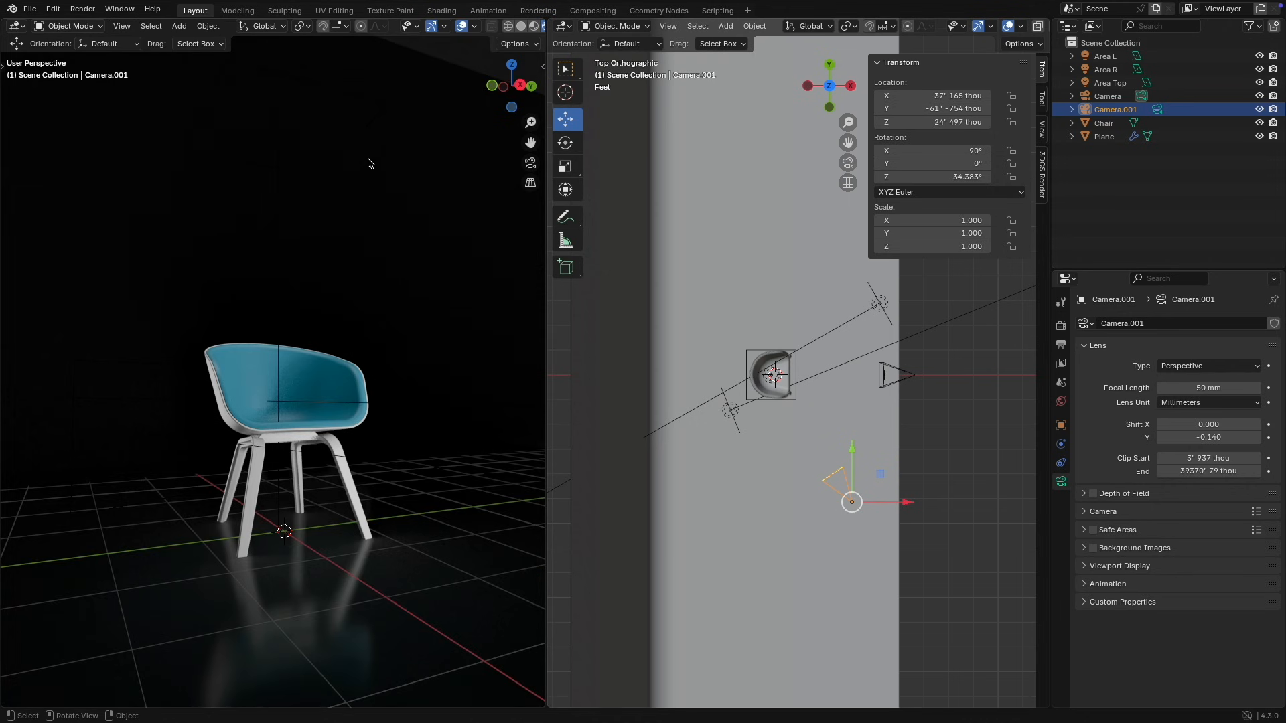
middle_drag(244, 352, 348, 375)
scroll(354, 365, down, 3)
click(121, 25)
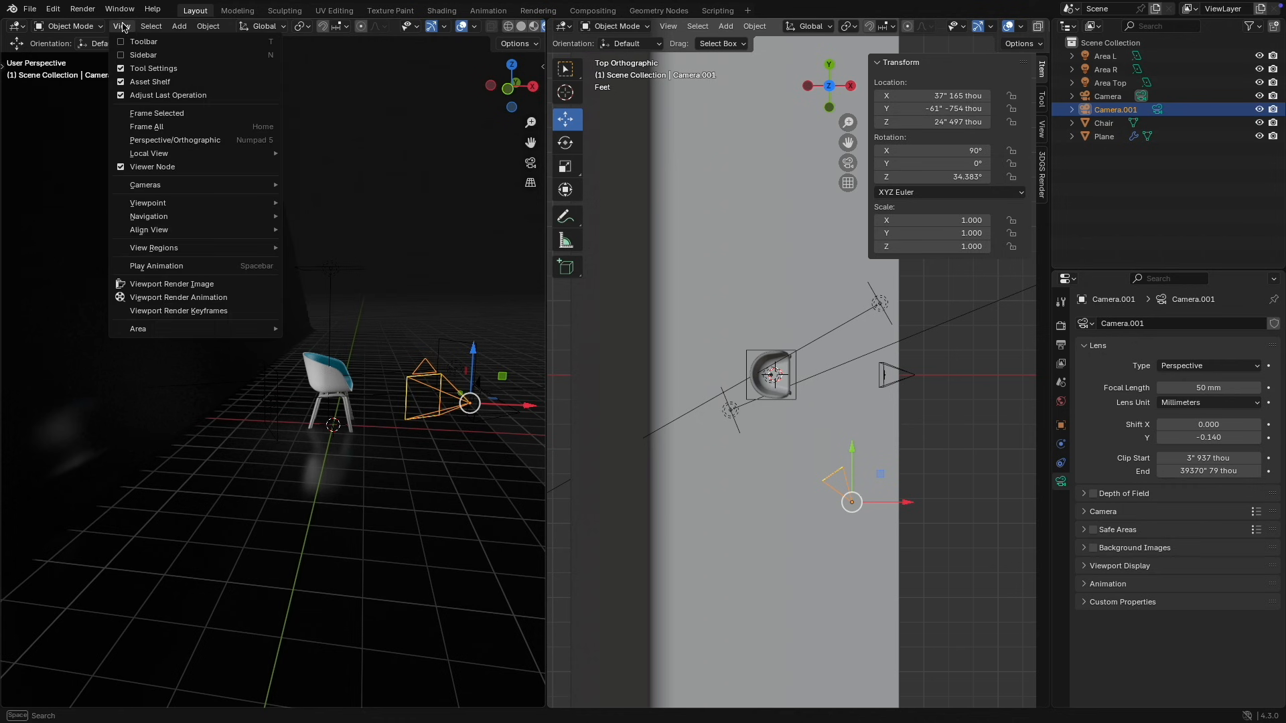
click(345, 182)
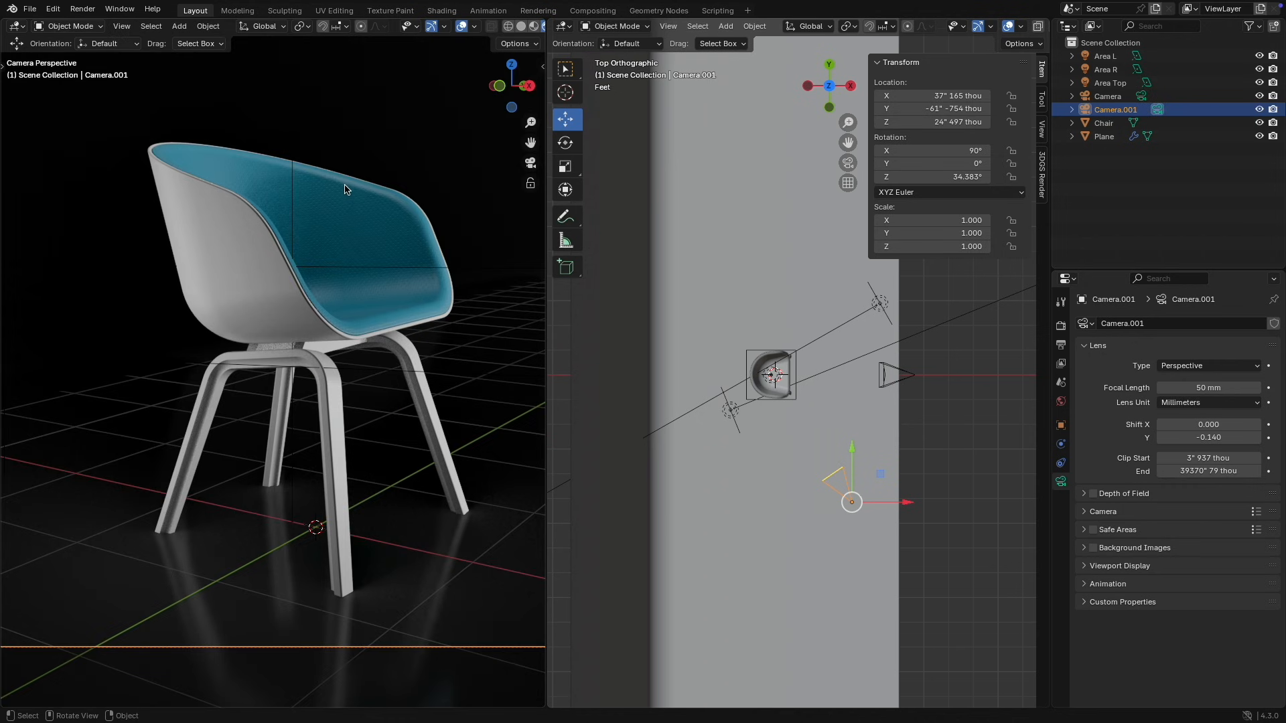
scroll(335, 203, down, 3)
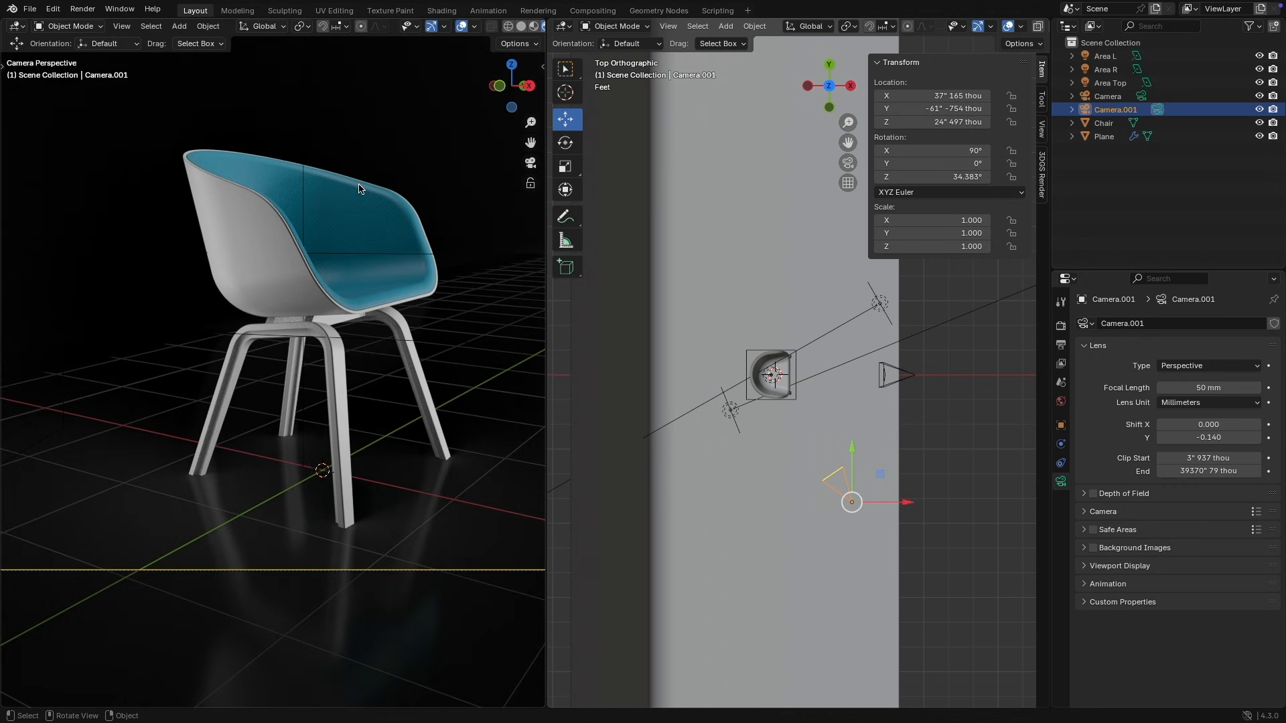
shift+middle_drag(360, 188, 341, 201)
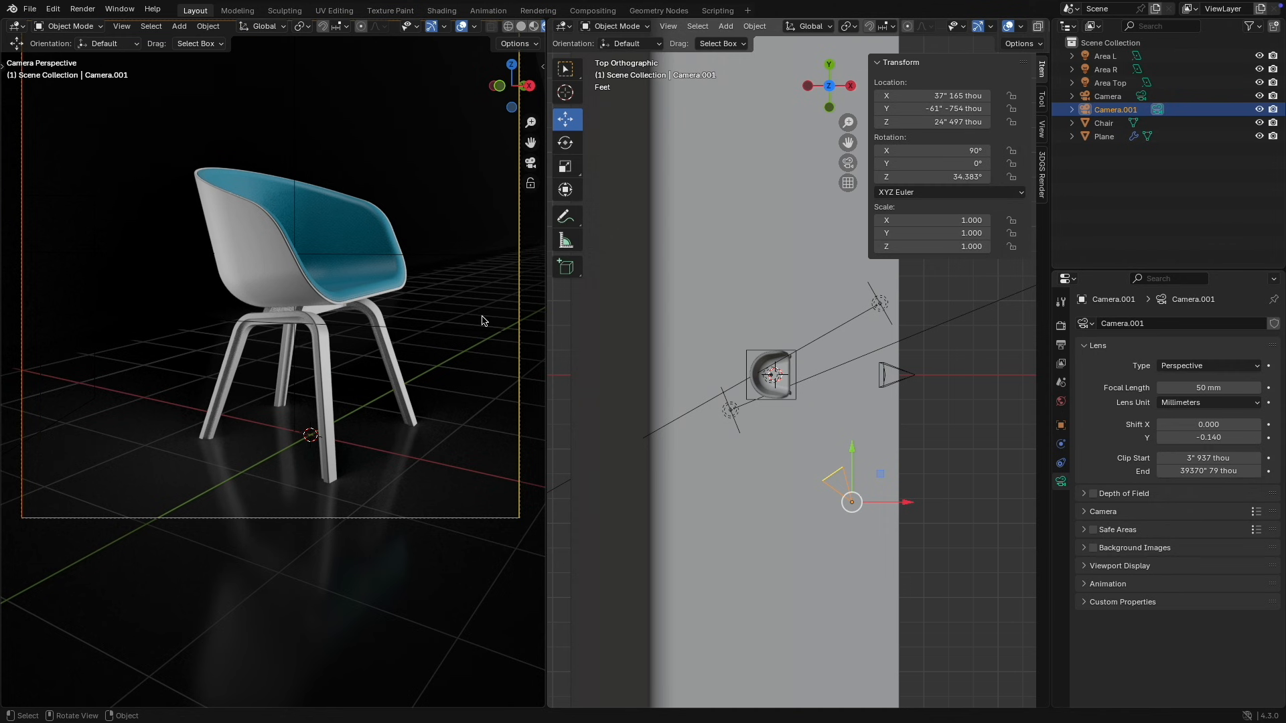
Step: Set the roughness of the backdrop plane's material to 0.297 to soften the floor reflections
click(480, 312)
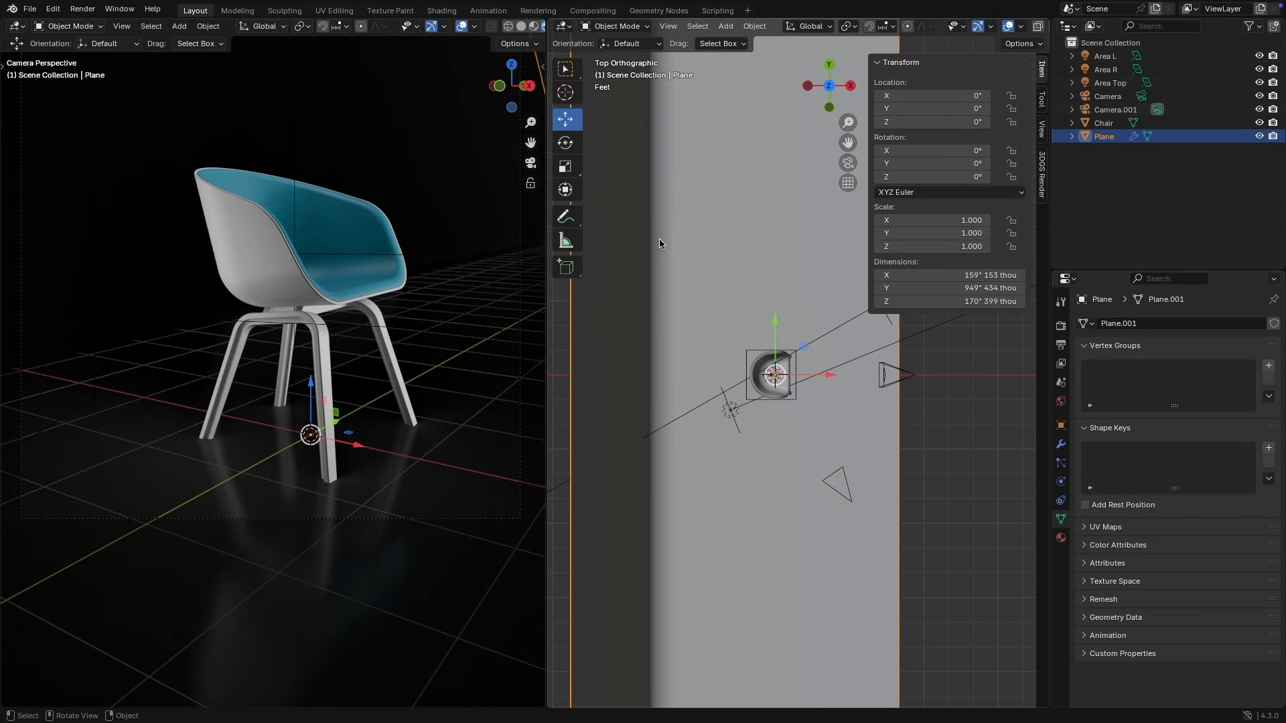
click(1061, 538)
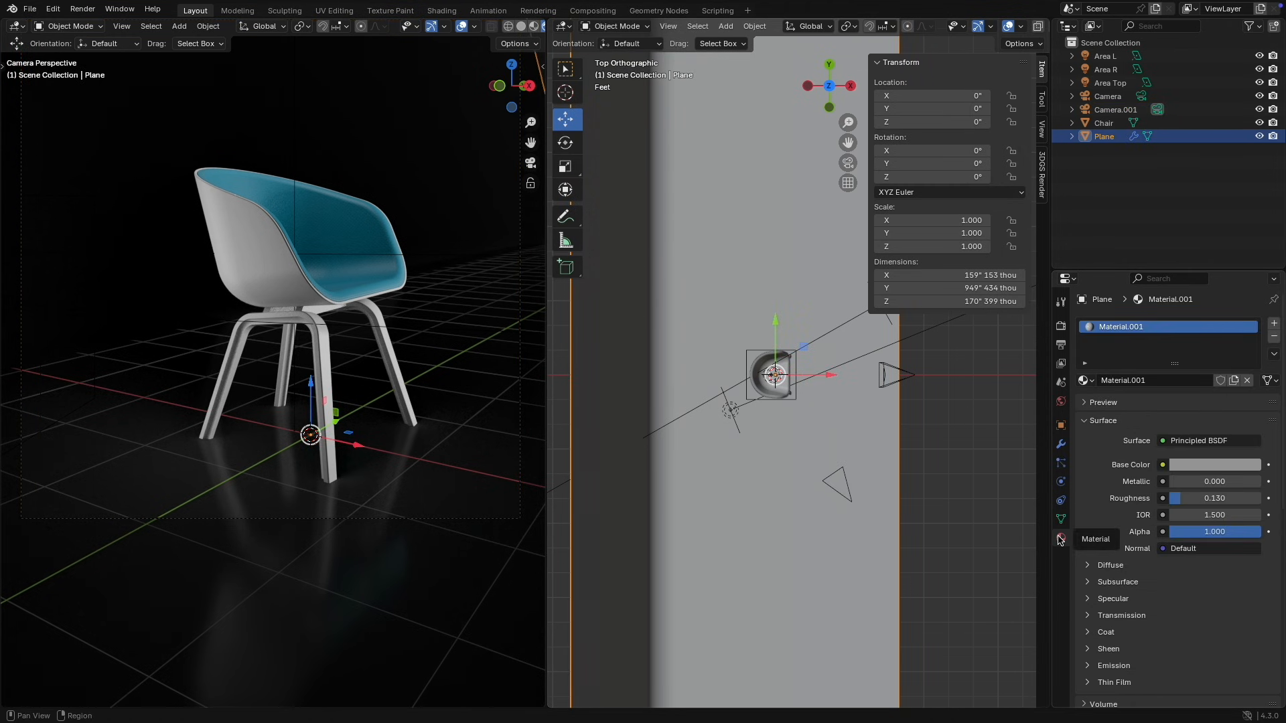
drag(1181, 501, 1196, 499)
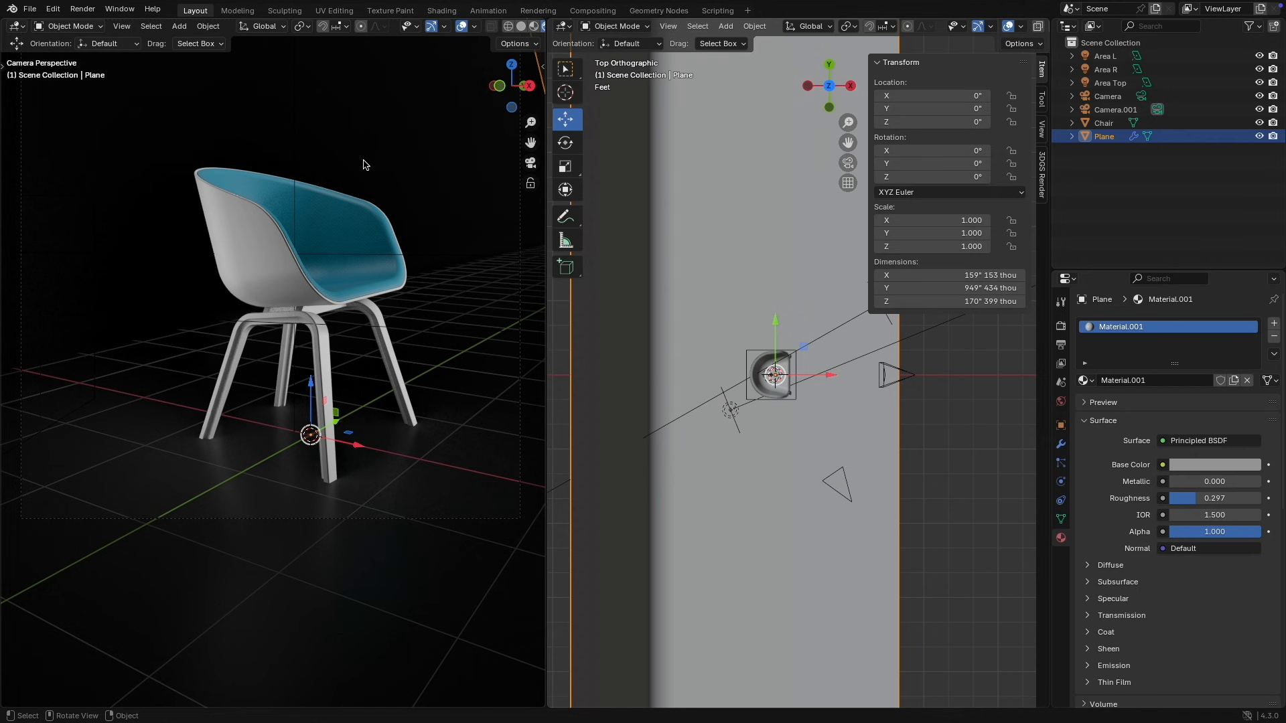
Step: Check the output resolution settings and render a still image from Camera.001
click(1061, 345)
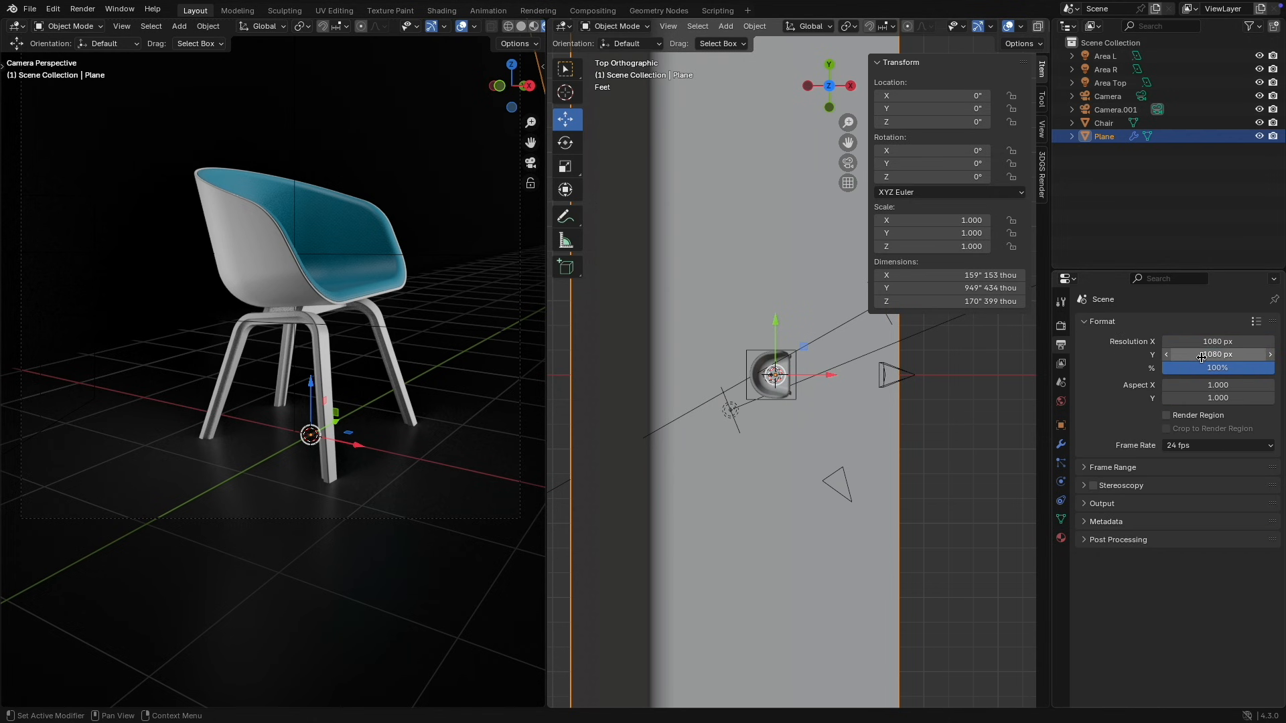
click(82, 9)
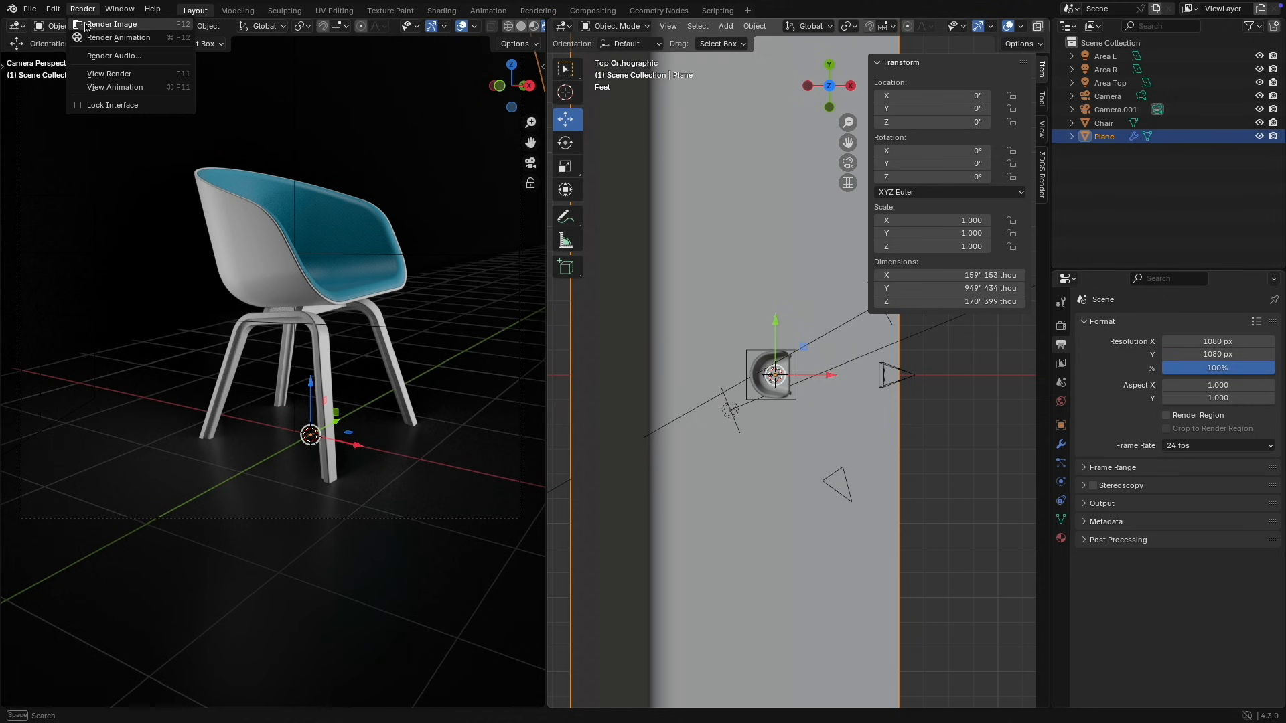
click(101, 24)
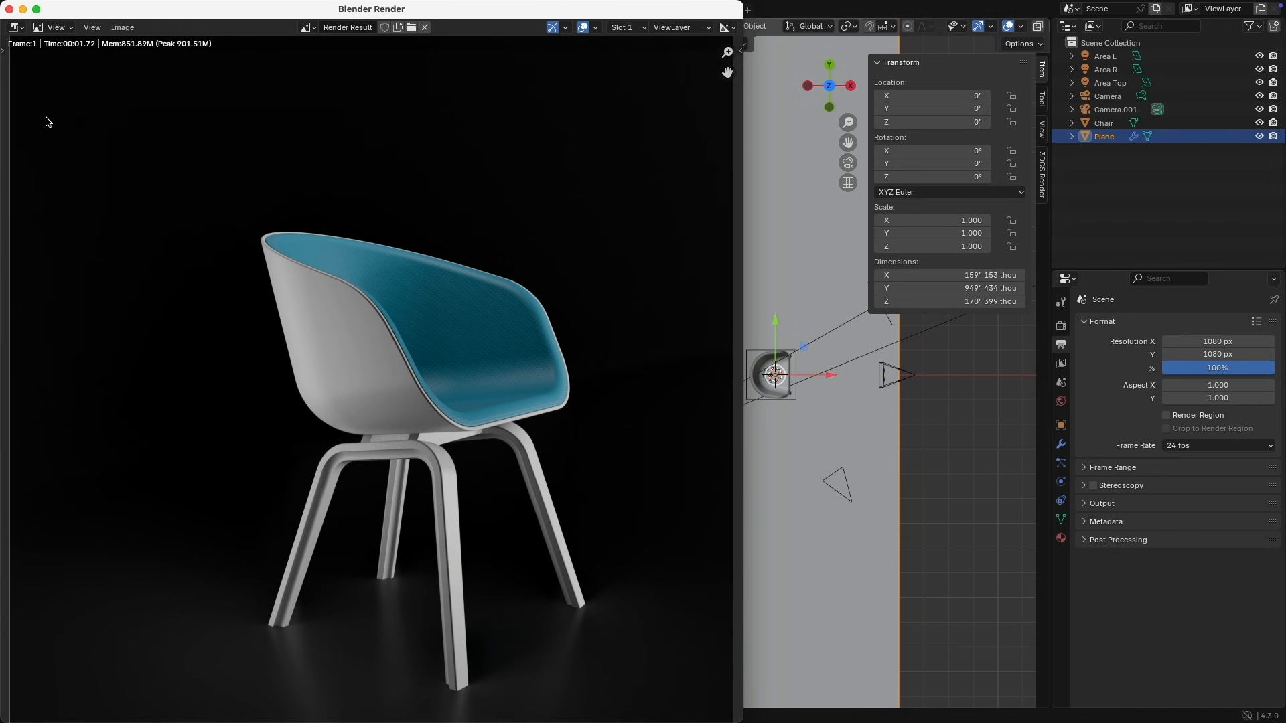
Step: Start saving the rendered image under a new name in the Desktop folder and review the available file formats
click(126, 29)
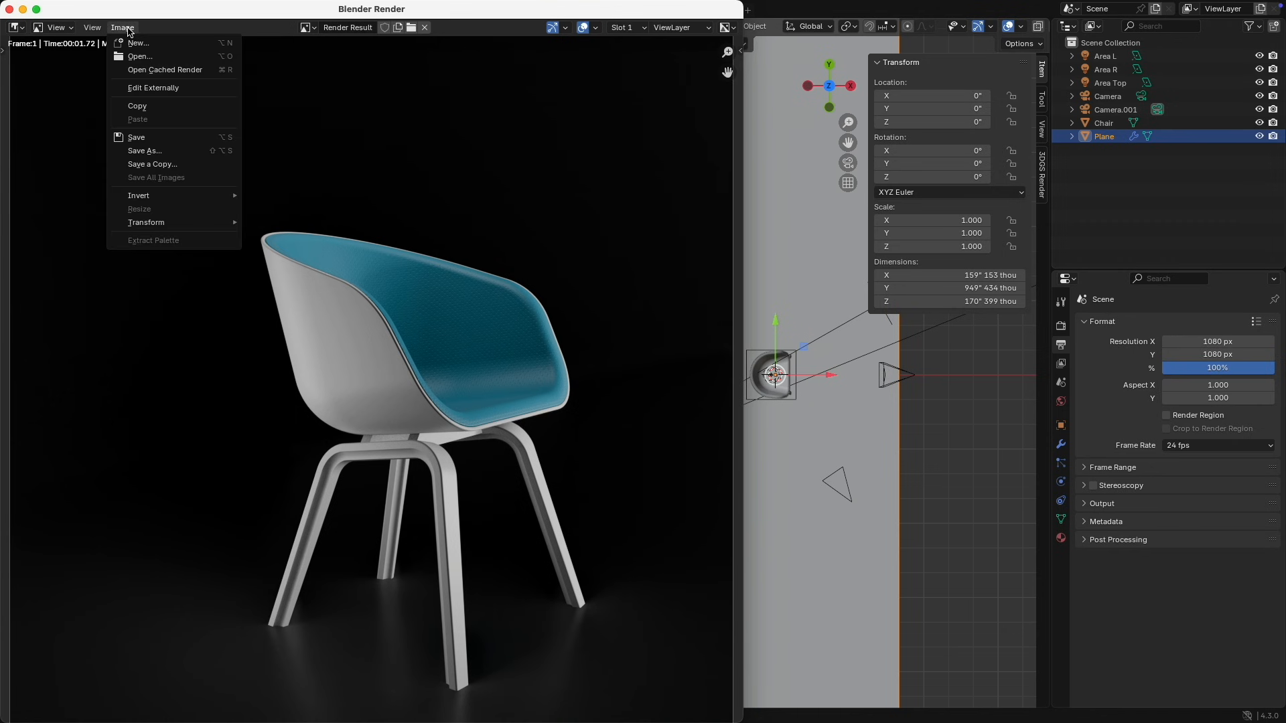
click(159, 151)
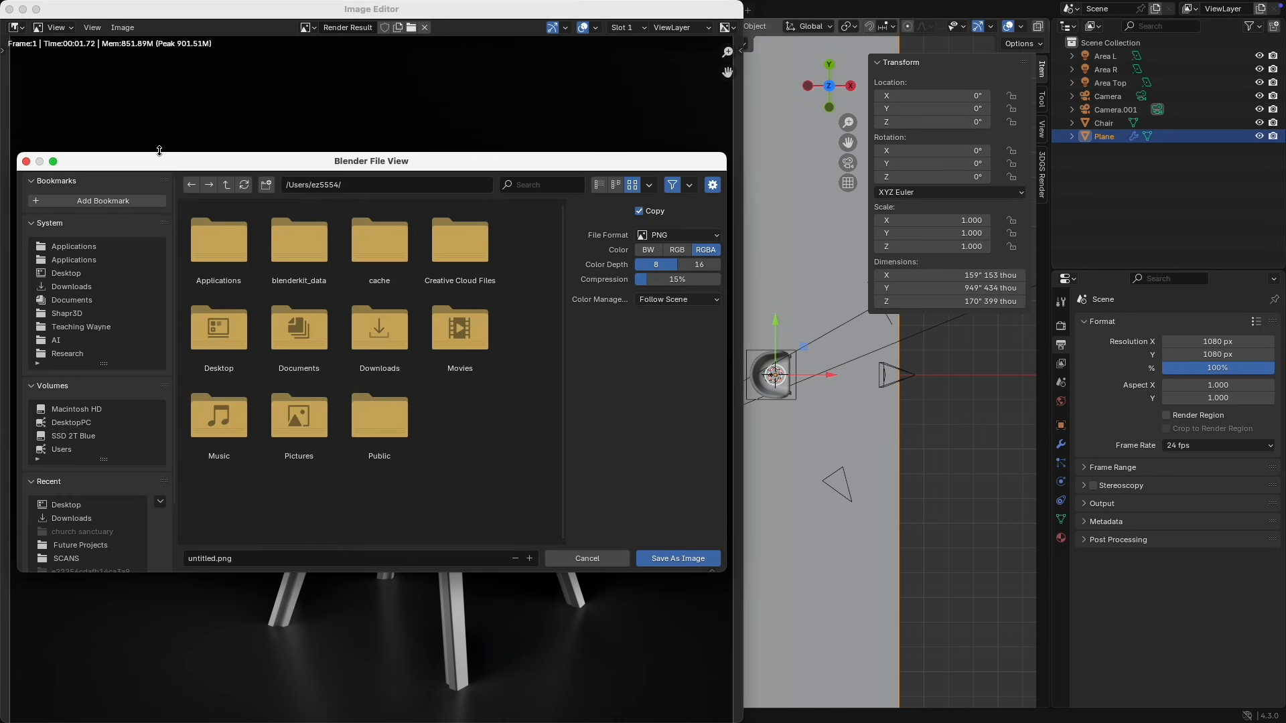
click(78, 273)
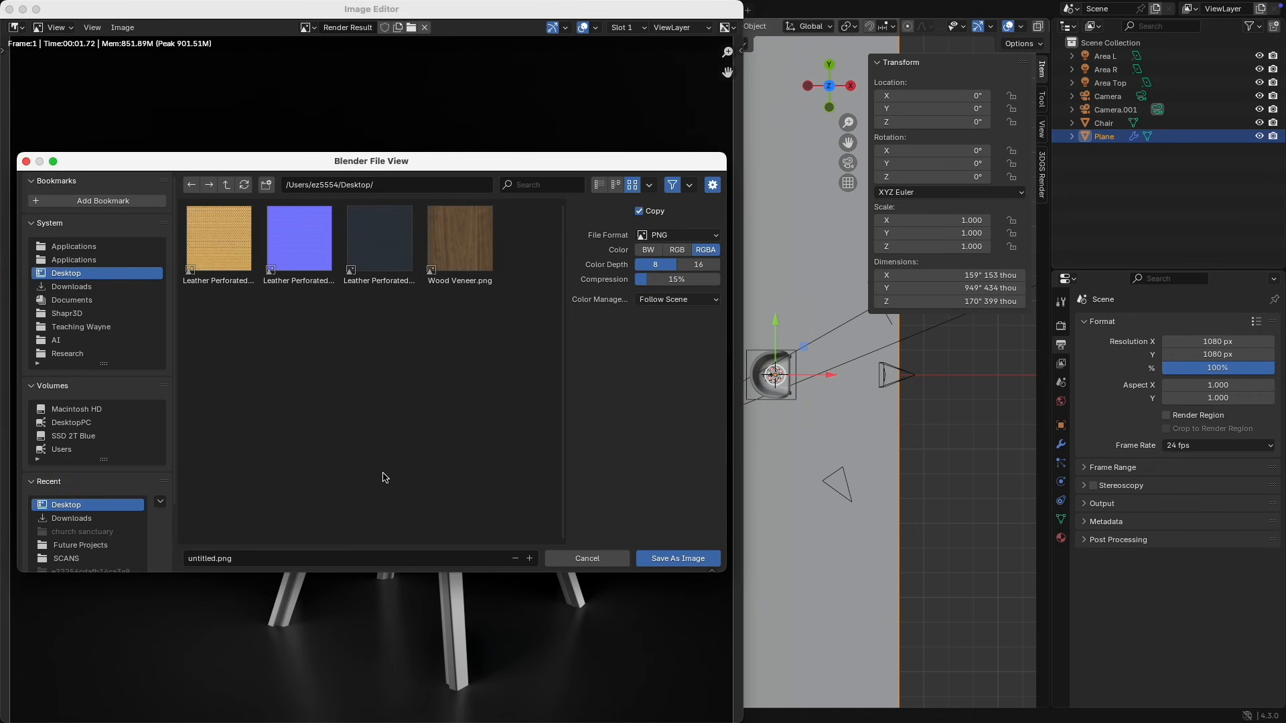
click(675, 236)
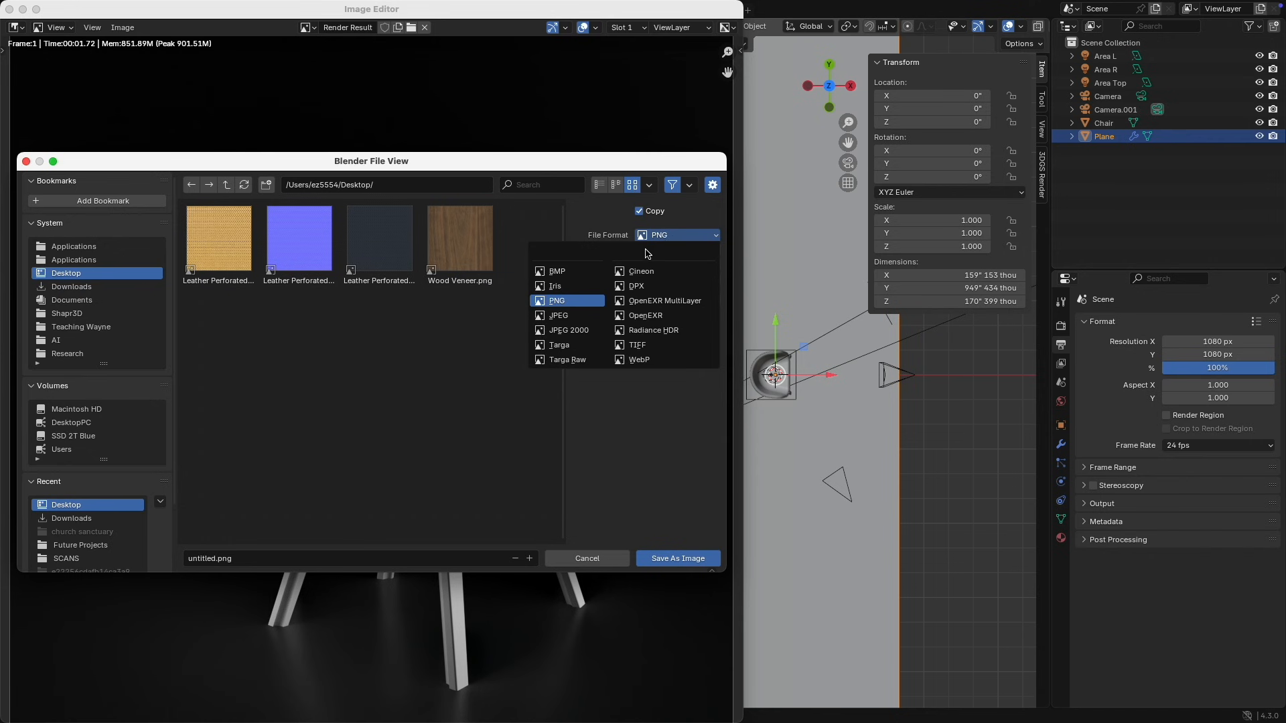
Step: Name the image file Chair, save it as a PNG, and close the render window
click(228, 561)
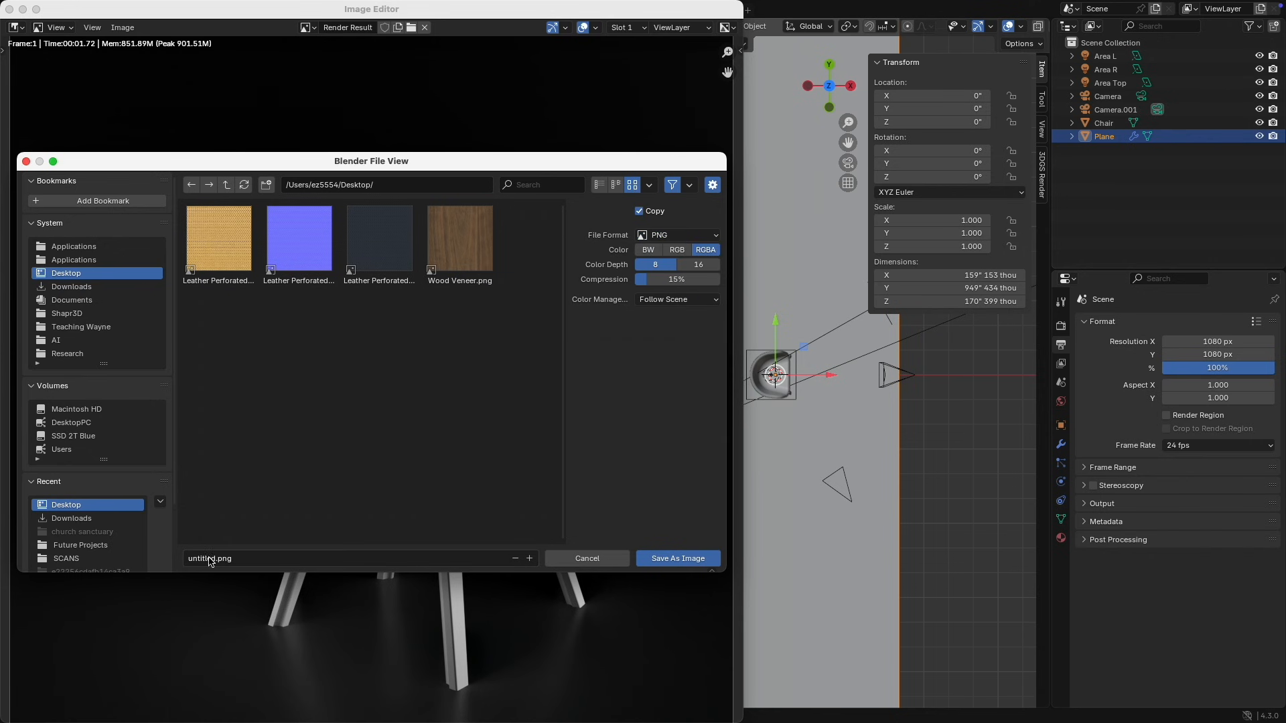
key(Left)
key(shift+Right)
key(shift+Right)
key(shift+Right)
key(shift+Right)
key(shift+Right)
key(shift+Right)
key(shift+Right)
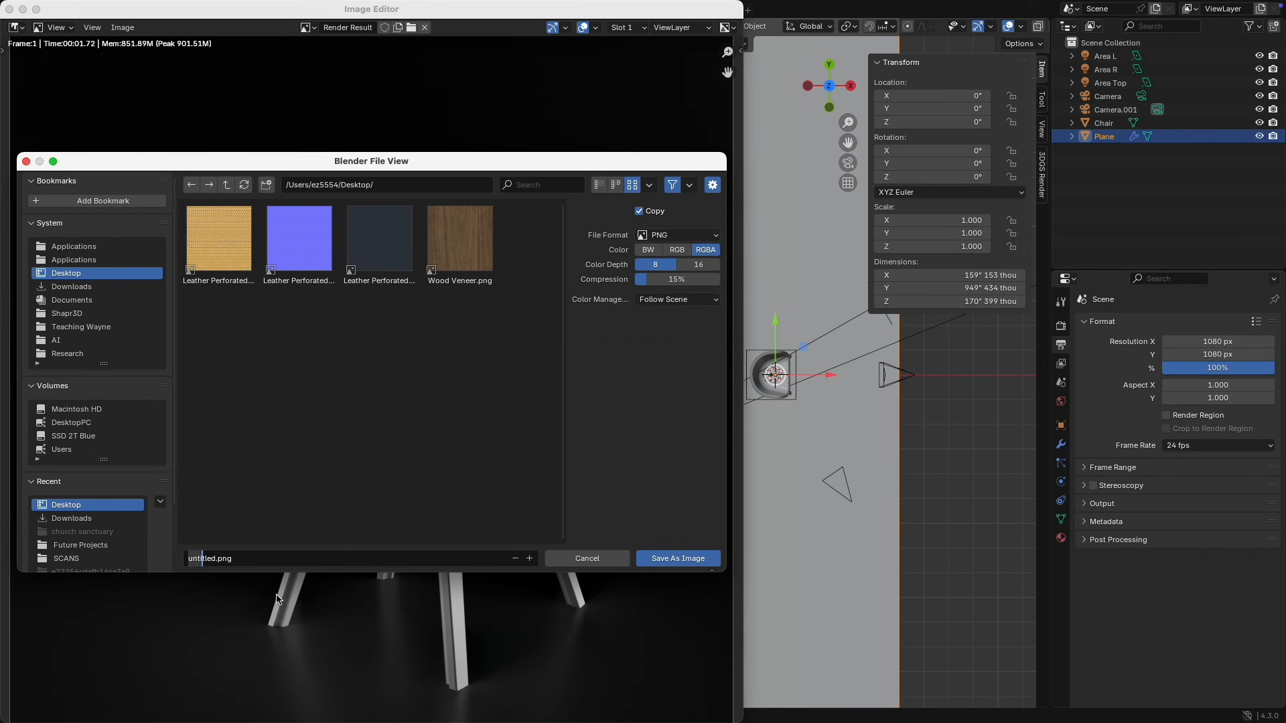
text(Chair)
click(682, 558)
click(690, 561)
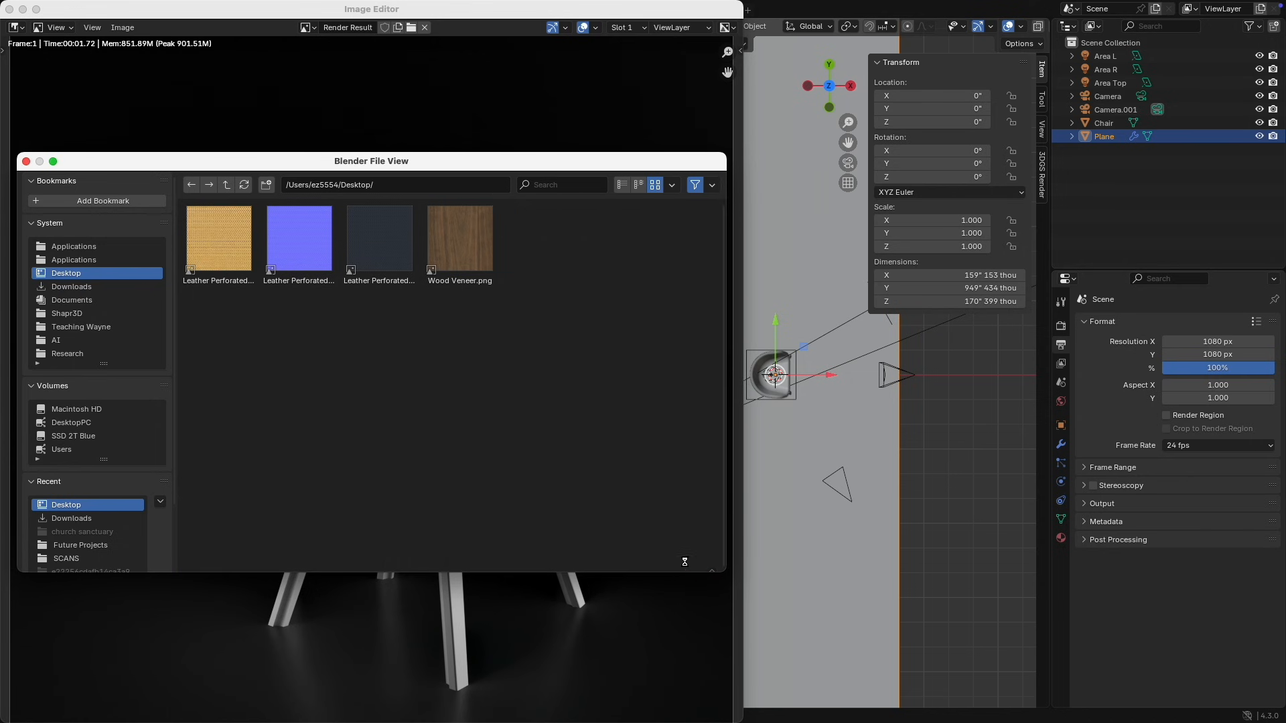
click(9, 9)
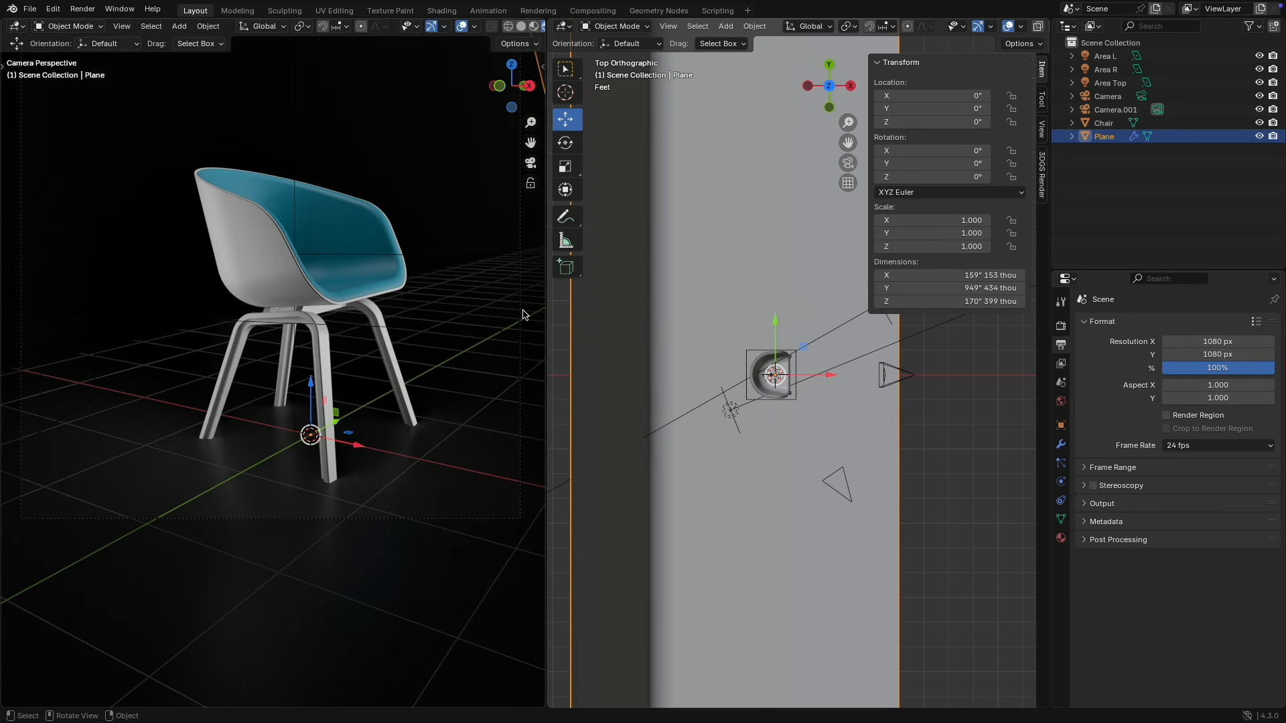